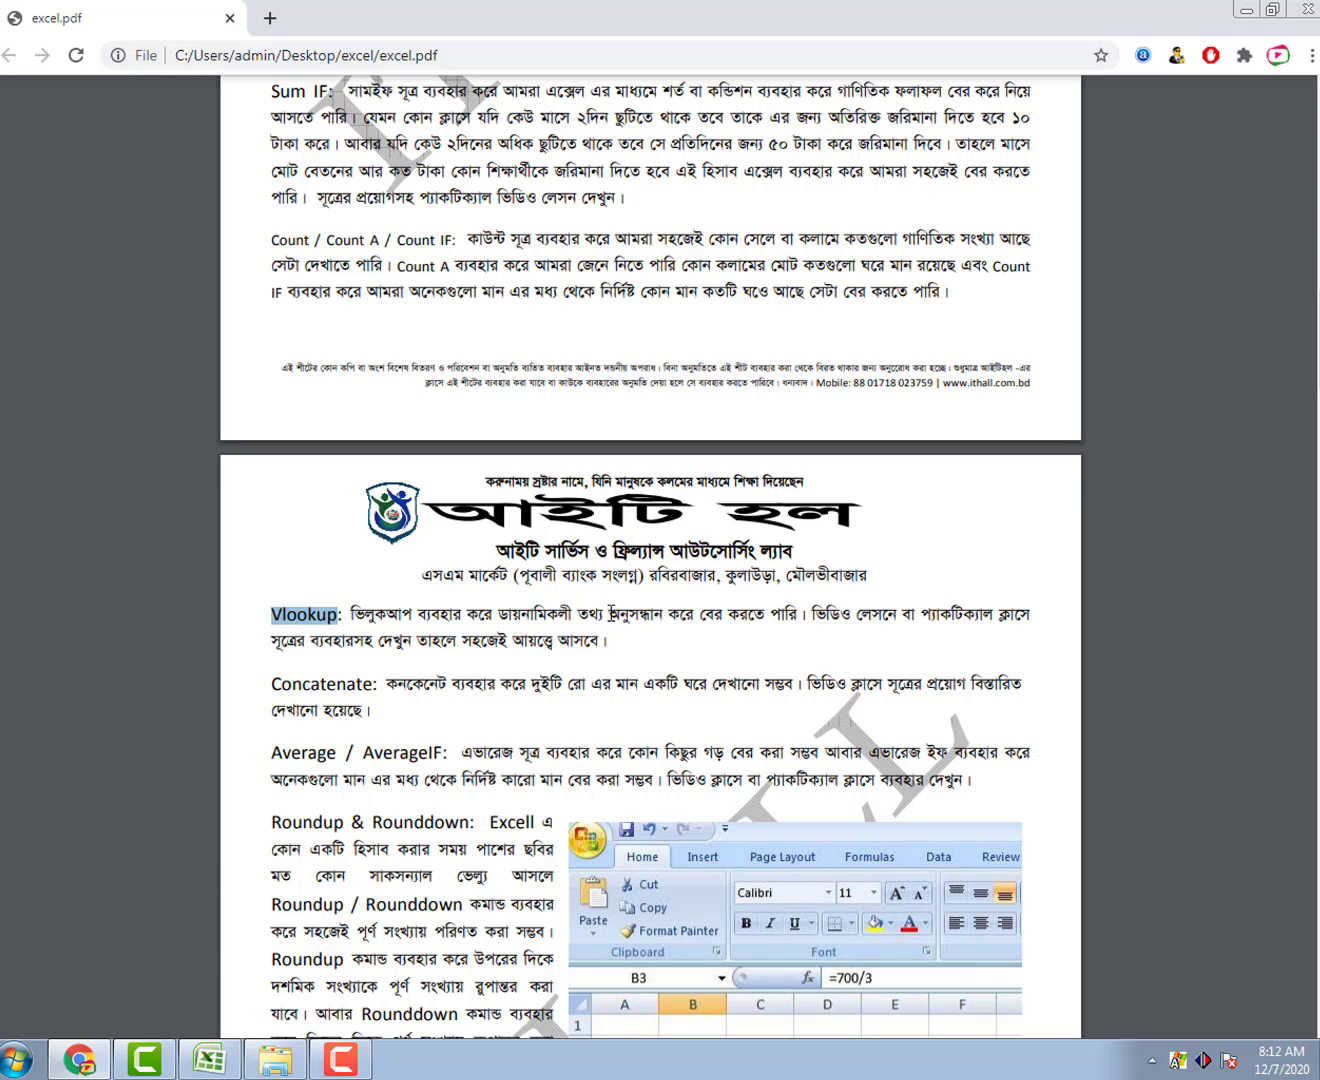
Step: Switch from the Chrome PDF notes to the empty video 4.xlsx workbook in Excel
{"action": "left_click", "coordinate": [213, 1060]}
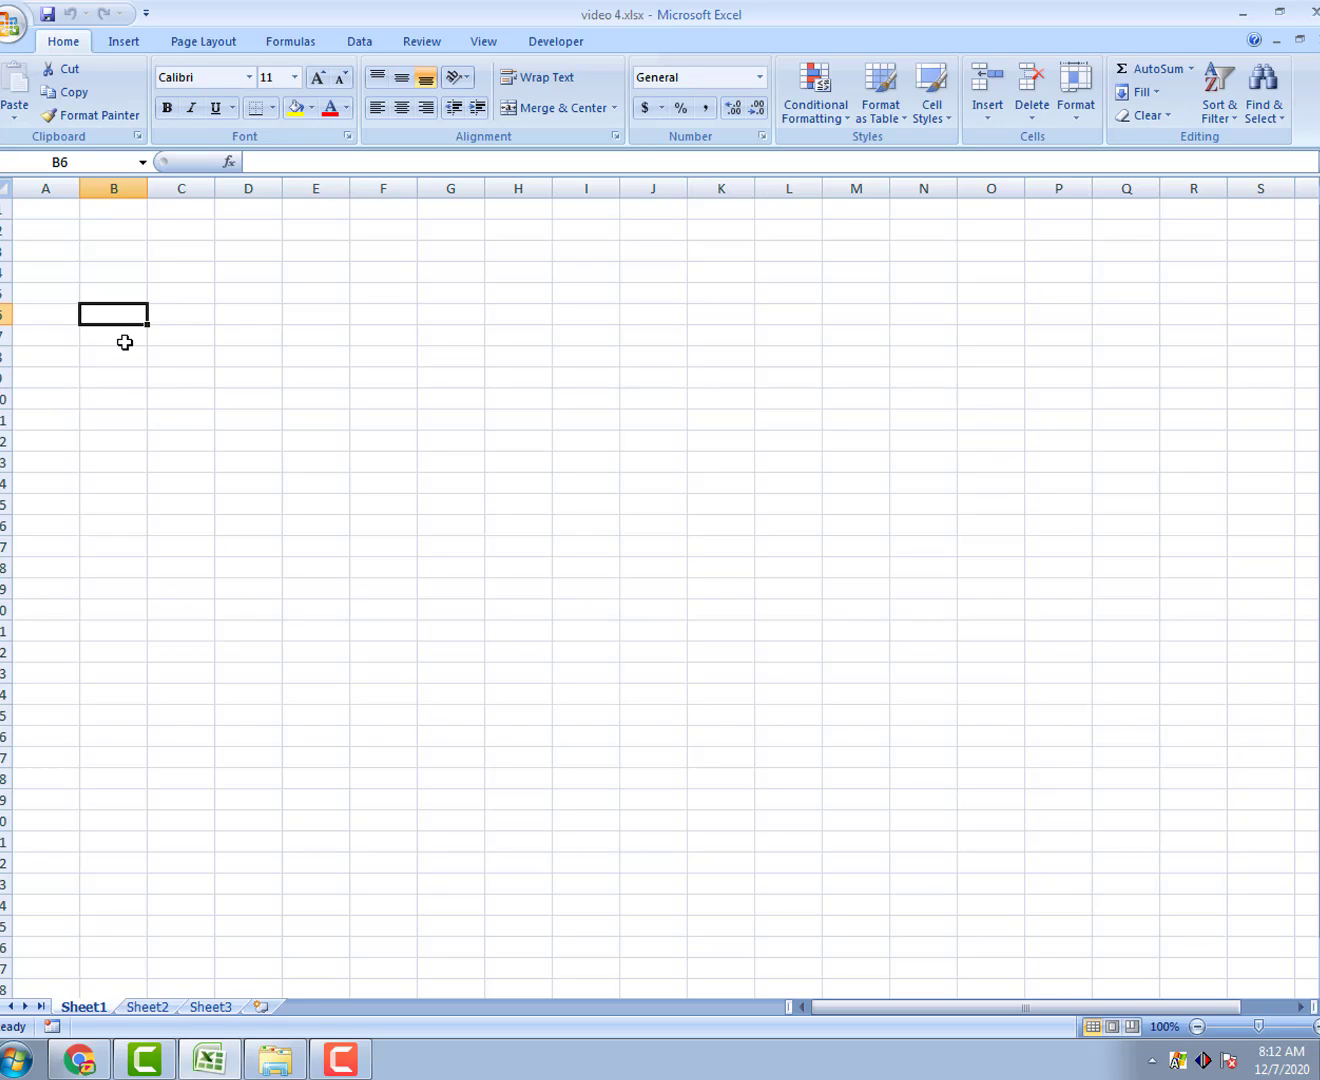
Step: Enter the headers Name, Class, Age, Group, Mobile and Email in cells B4 through G4
{"action": "left_click", "coordinate": [109, 276]}
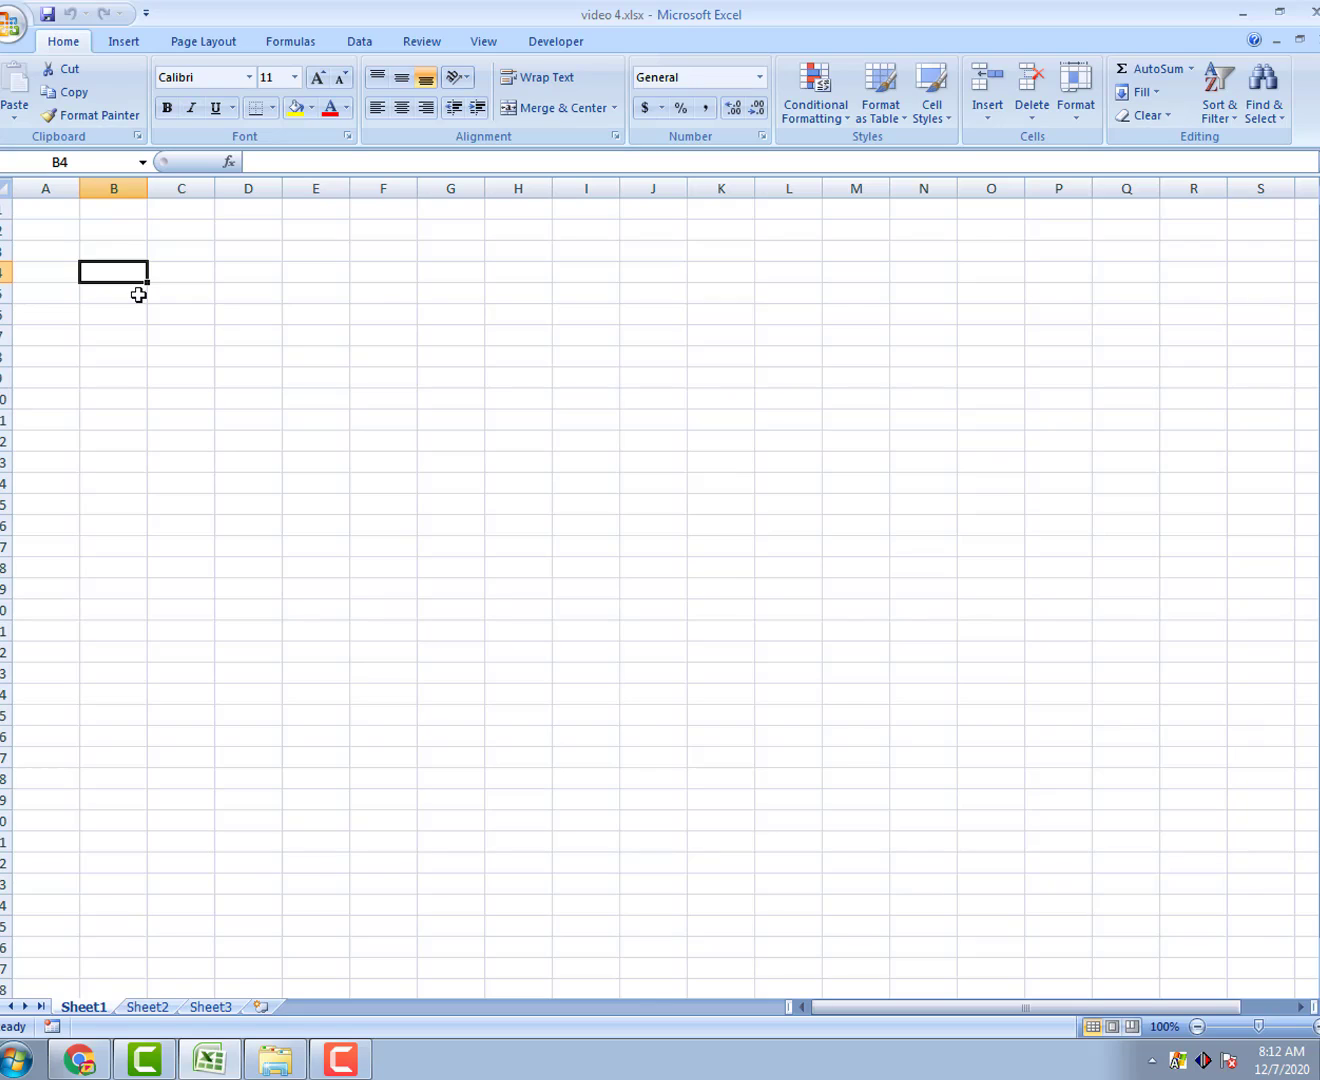
{"action": "type", "text": "Name"}
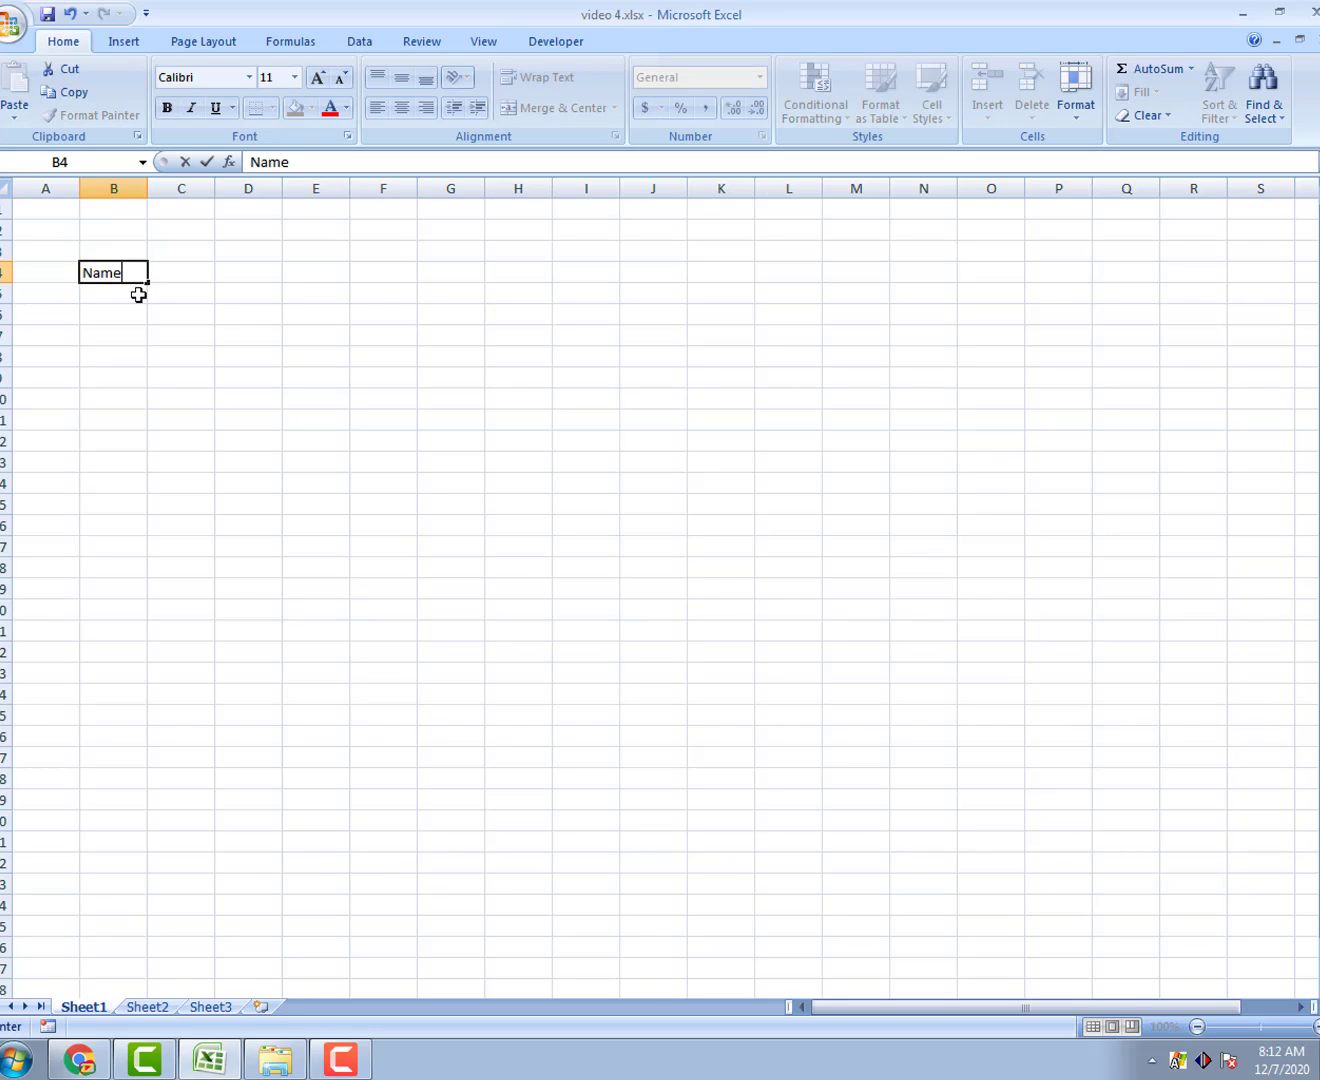
{"action": "left_click", "coordinate": [180, 272]}
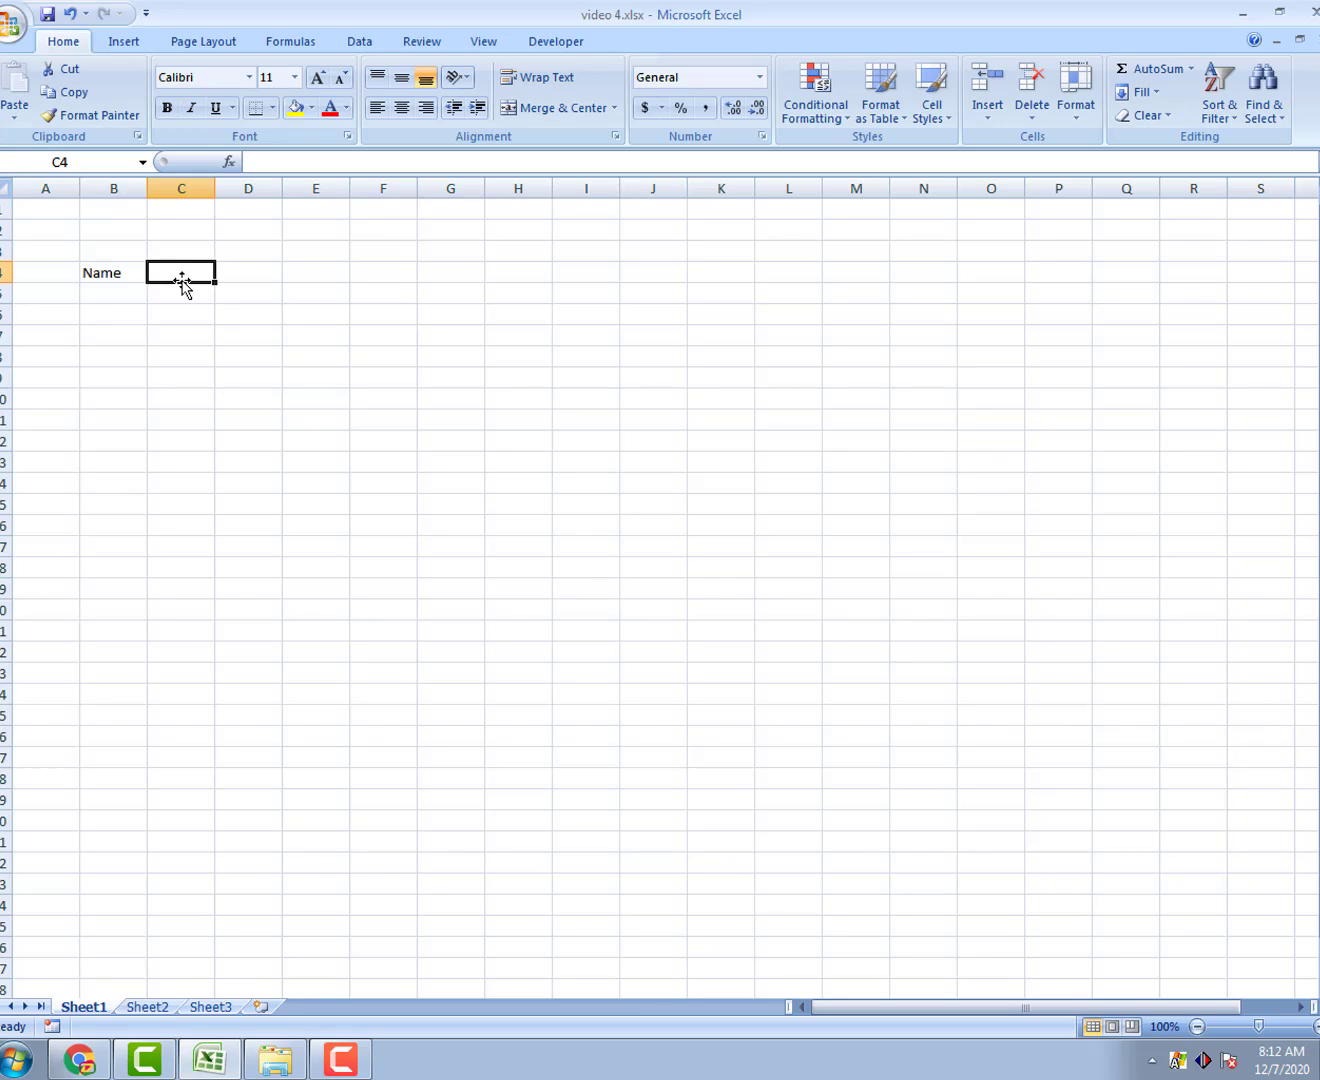
{"action": "type", "text": "Class"}
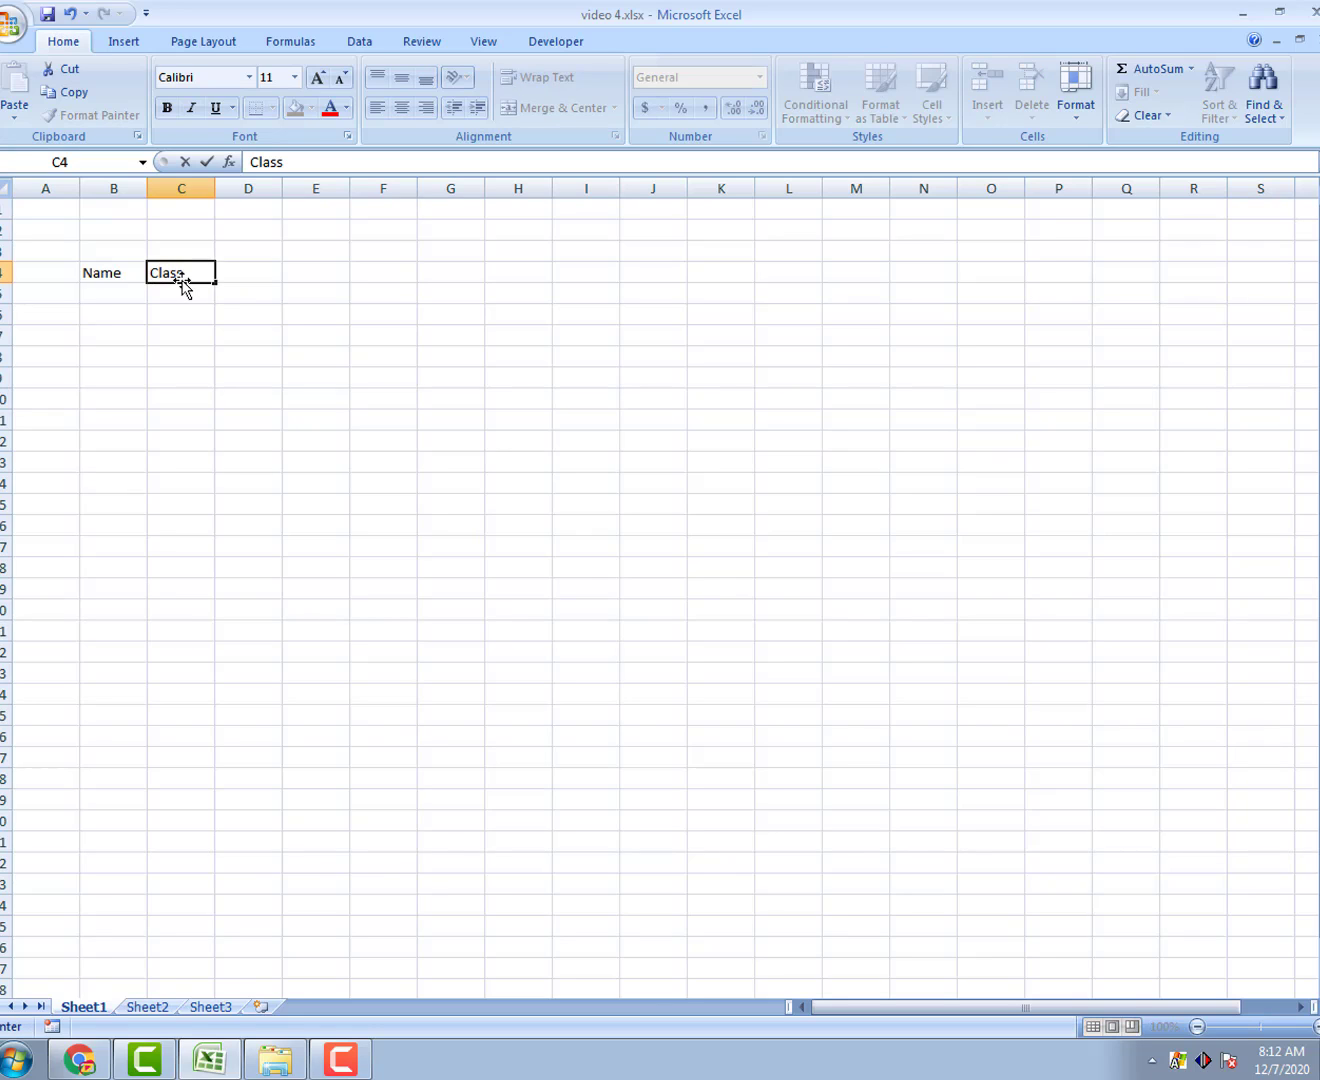
{"action": "left_click", "coordinate": [247, 273]}
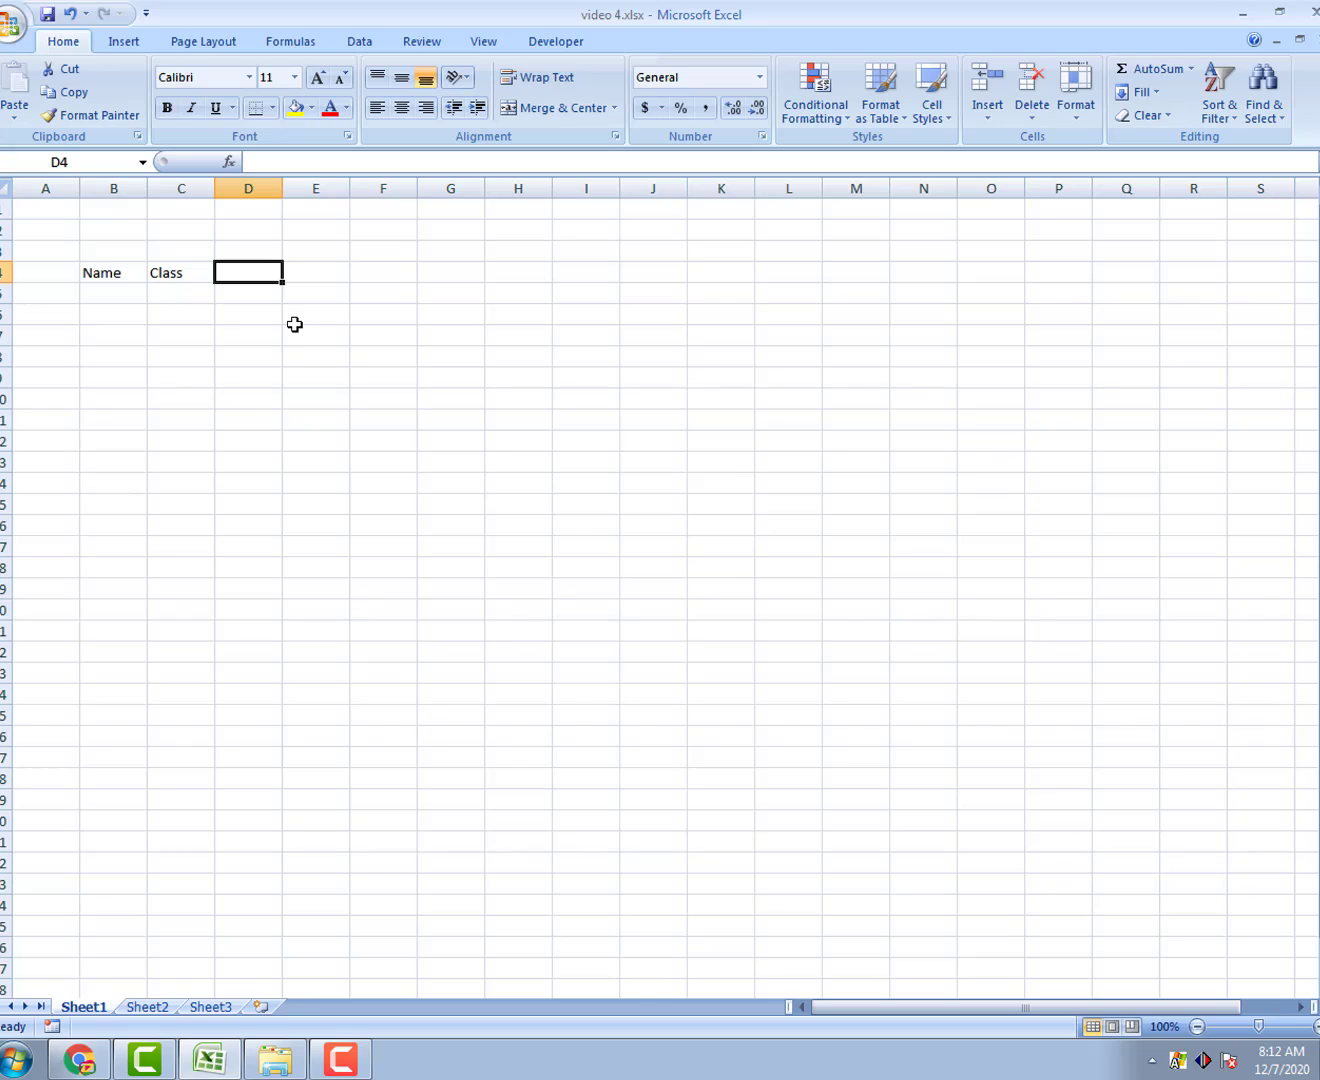
{"action": "type", "text": "Age"}
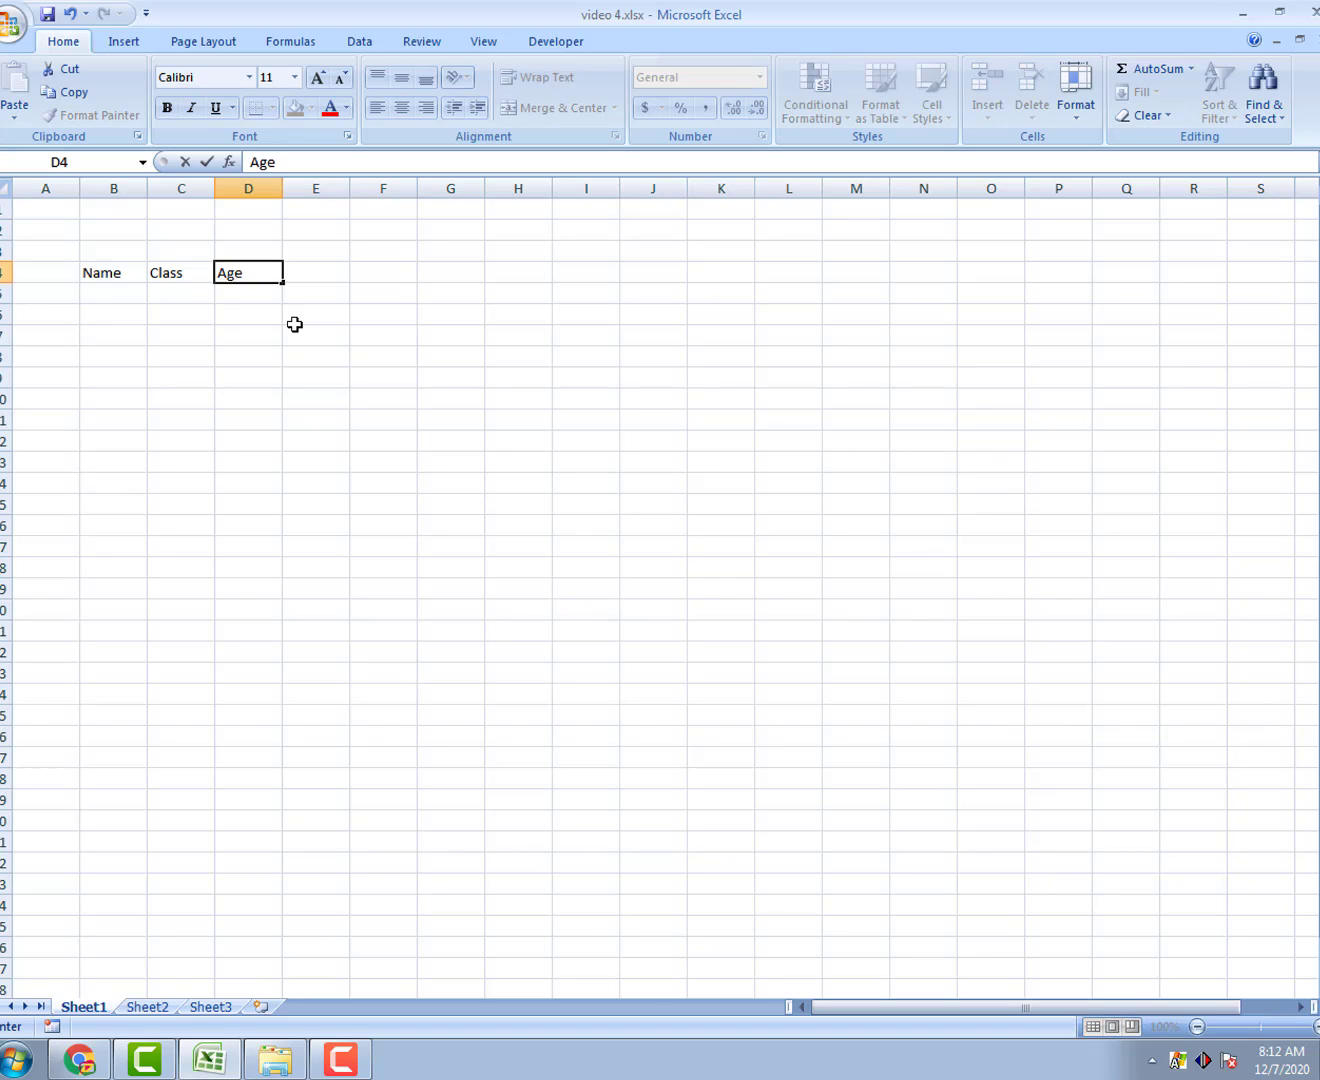
{"action": "left_click", "coordinate": [321, 266]}
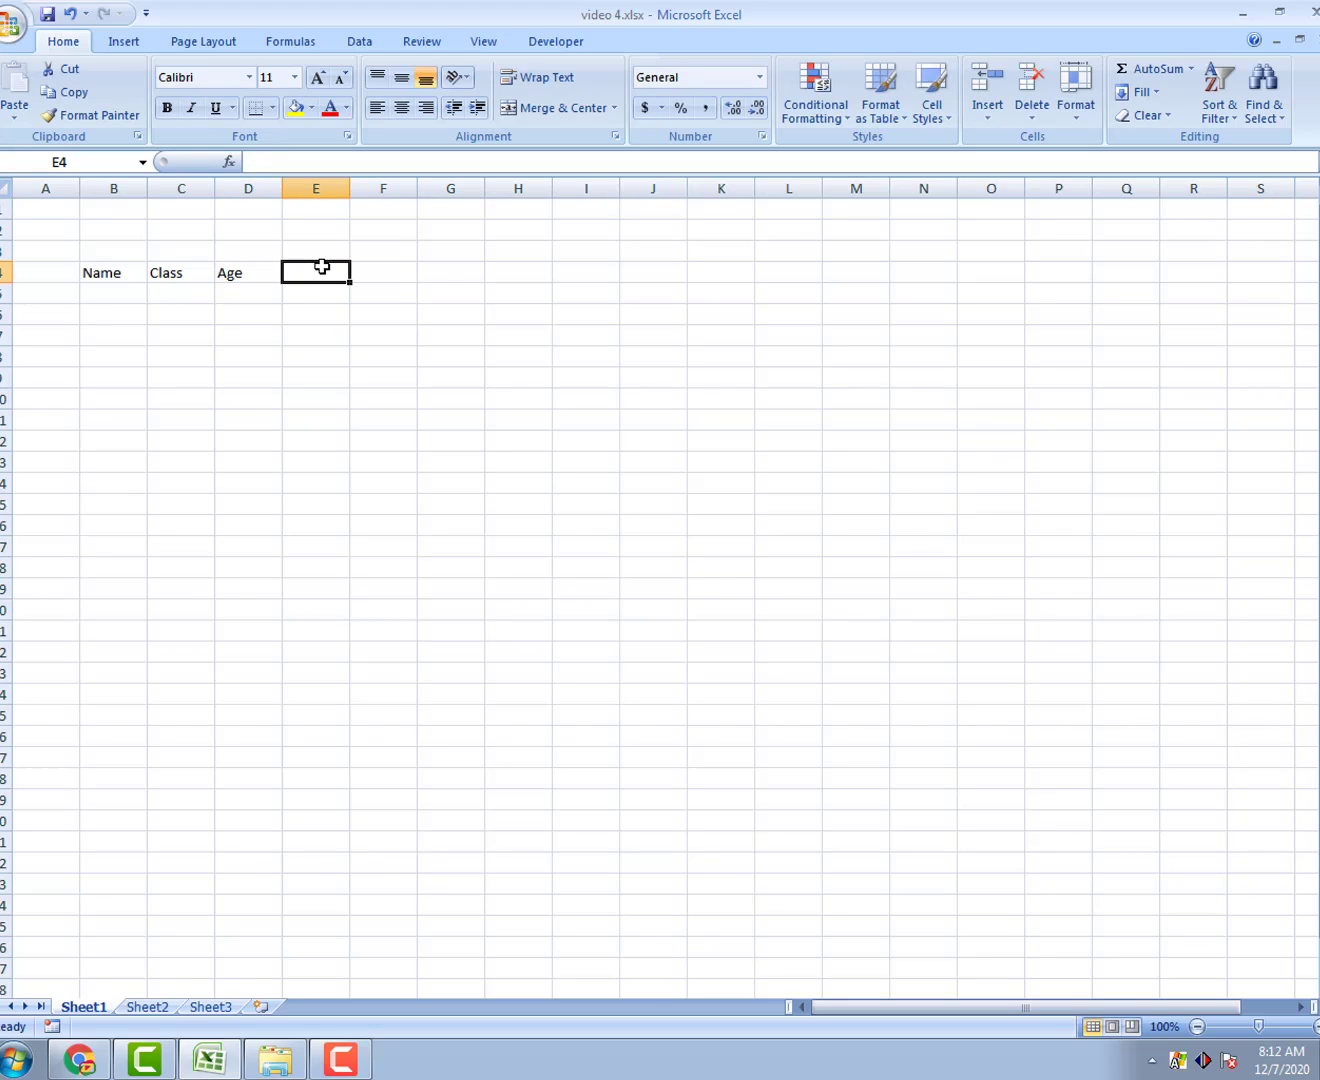
{"action": "type", "text": "Group"}
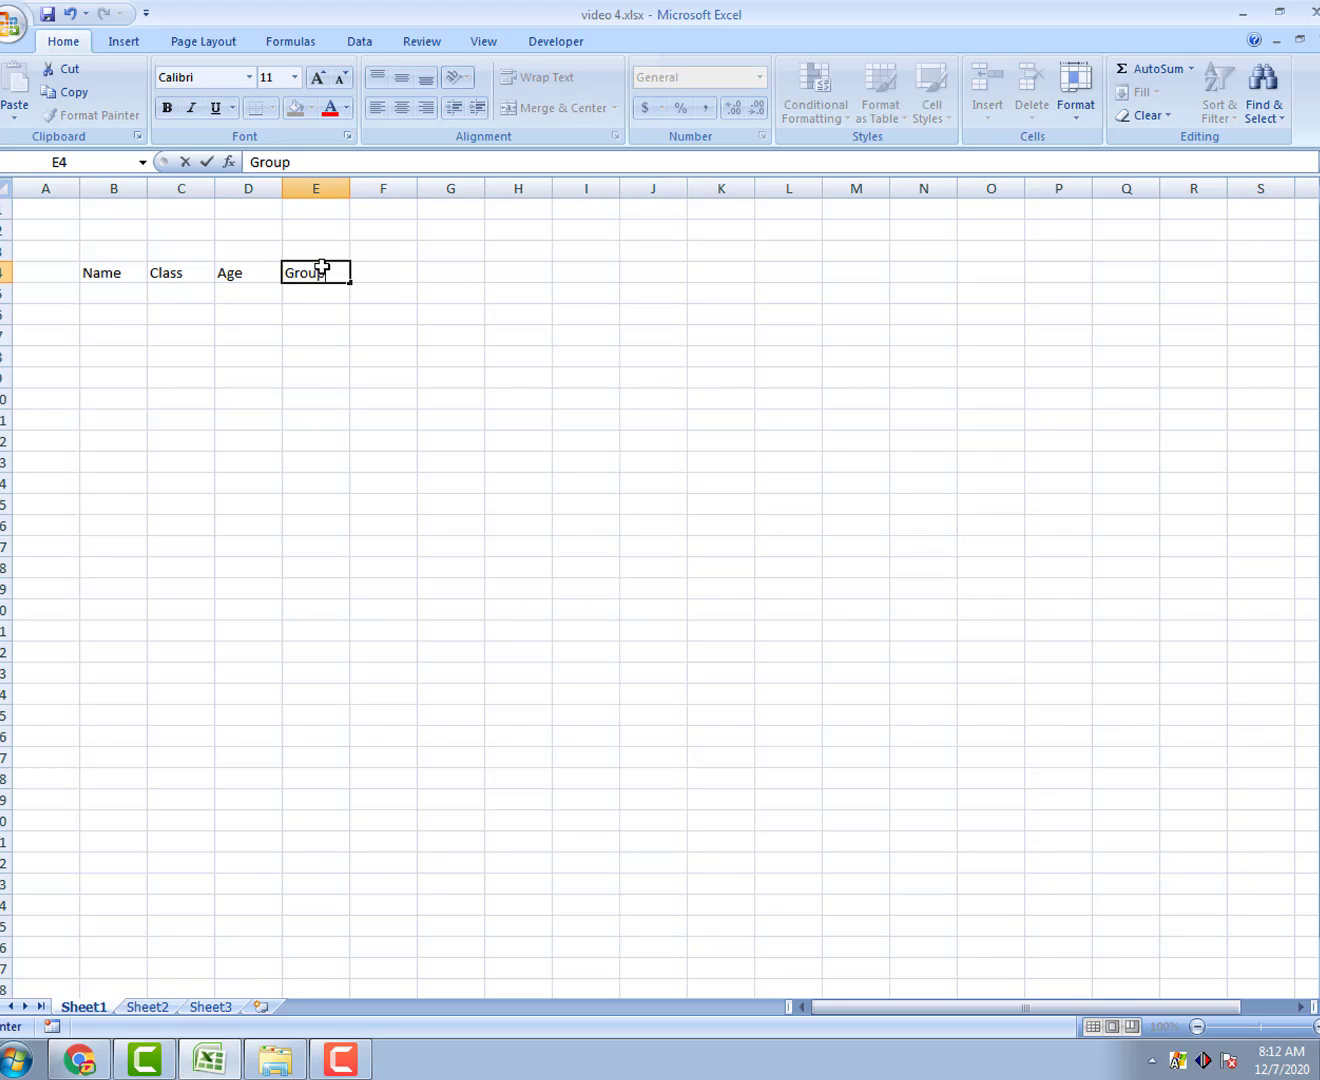
{"action": "left_click", "coordinate": [386, 280]}
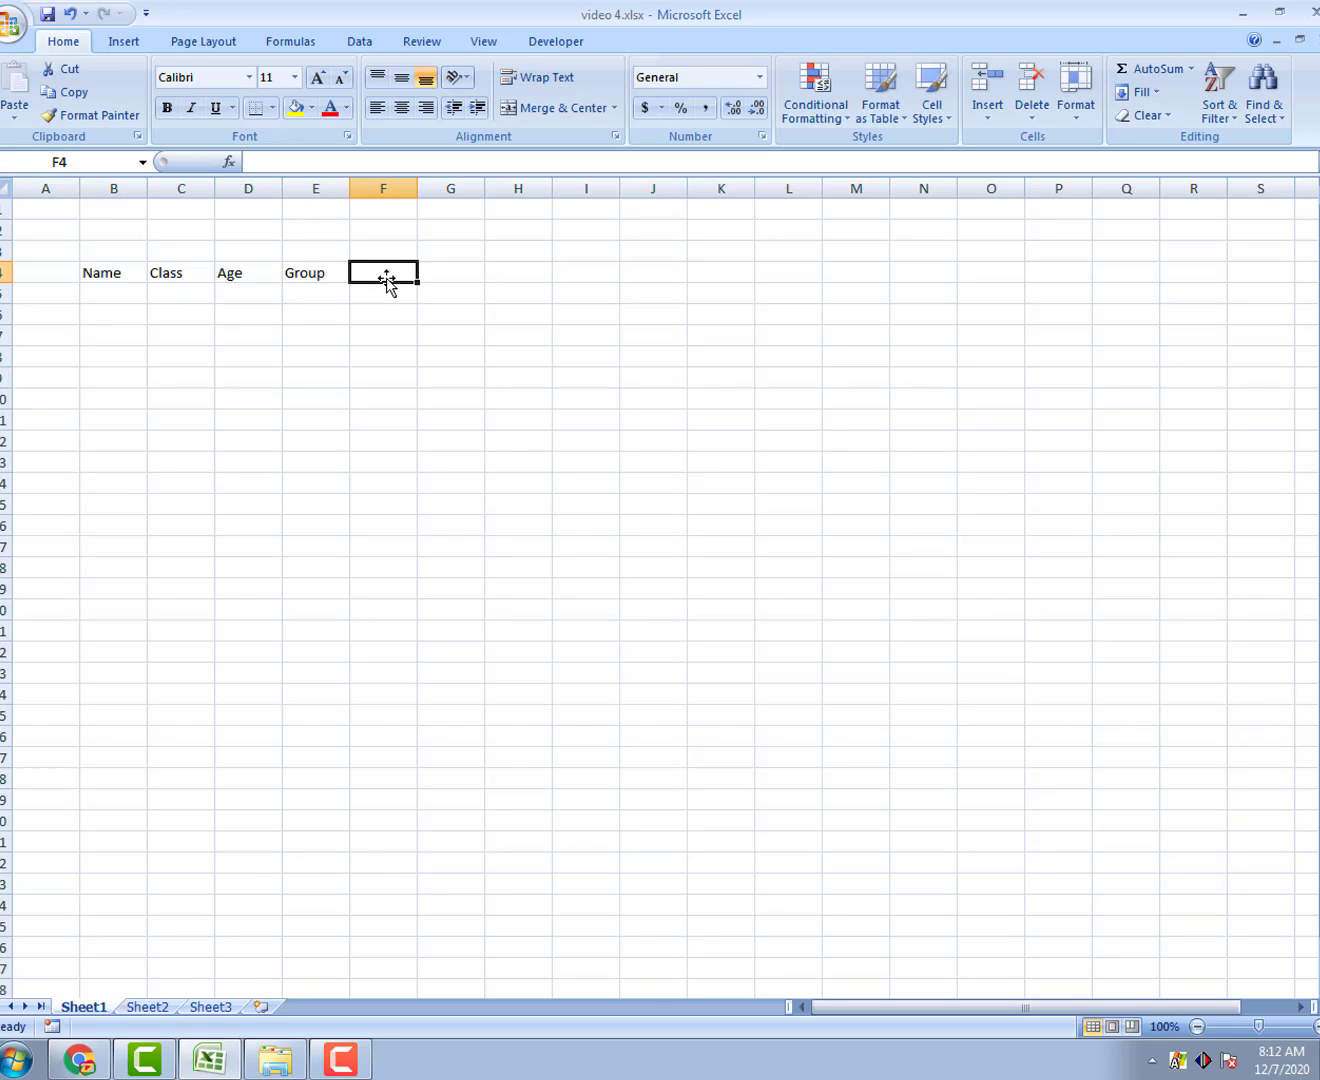
{"action": "type", "text": "Mobile"}
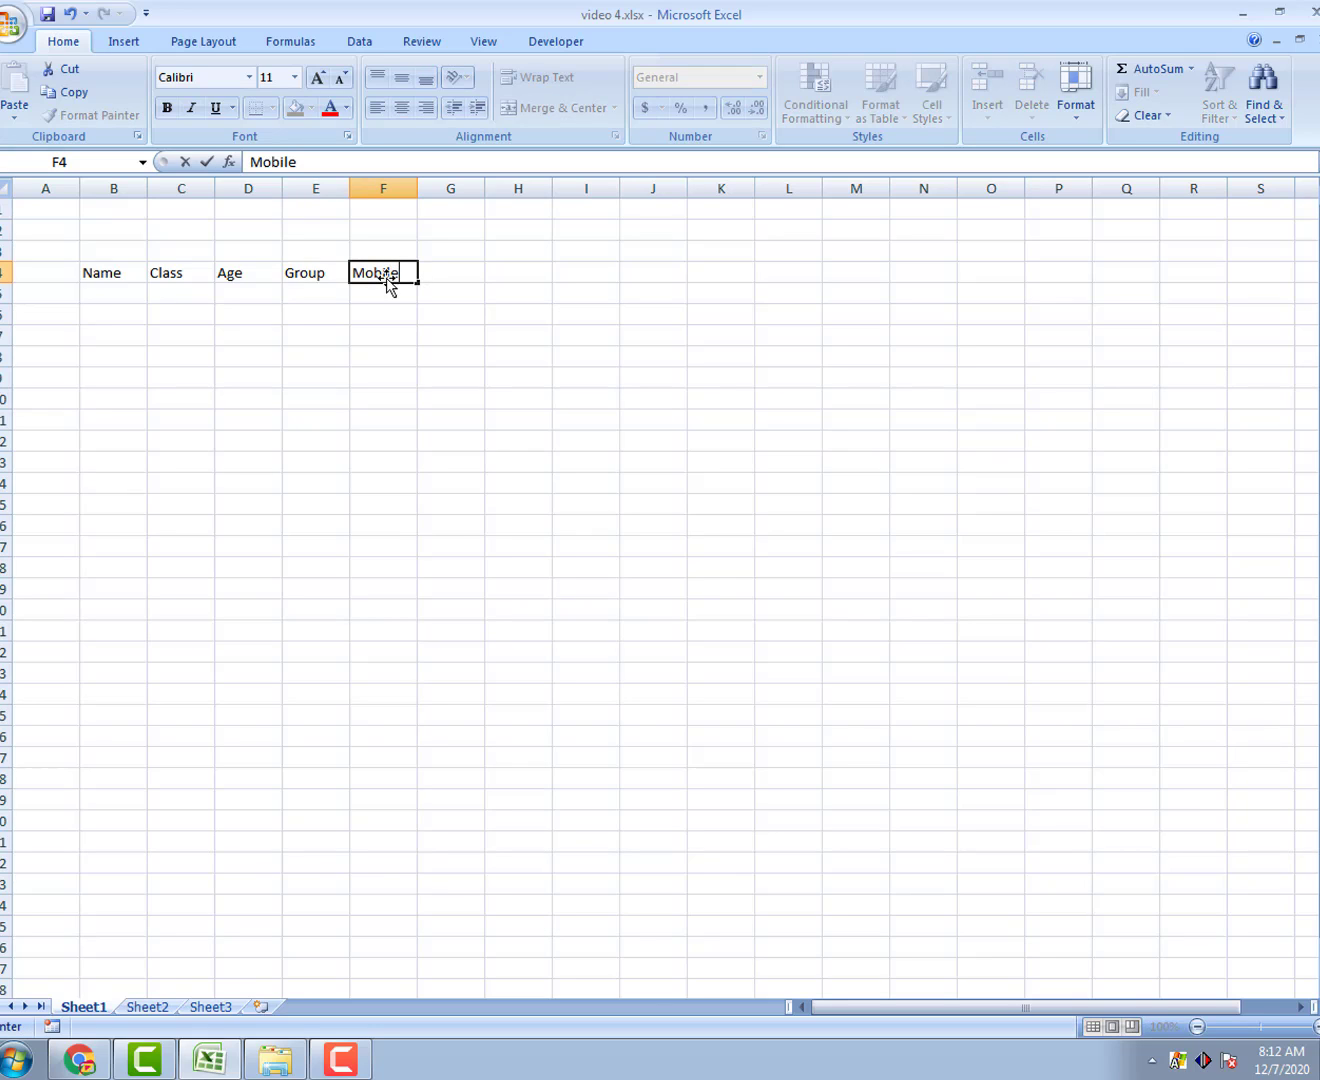
{"action": "left_click", "coordinate": [463, 272]}
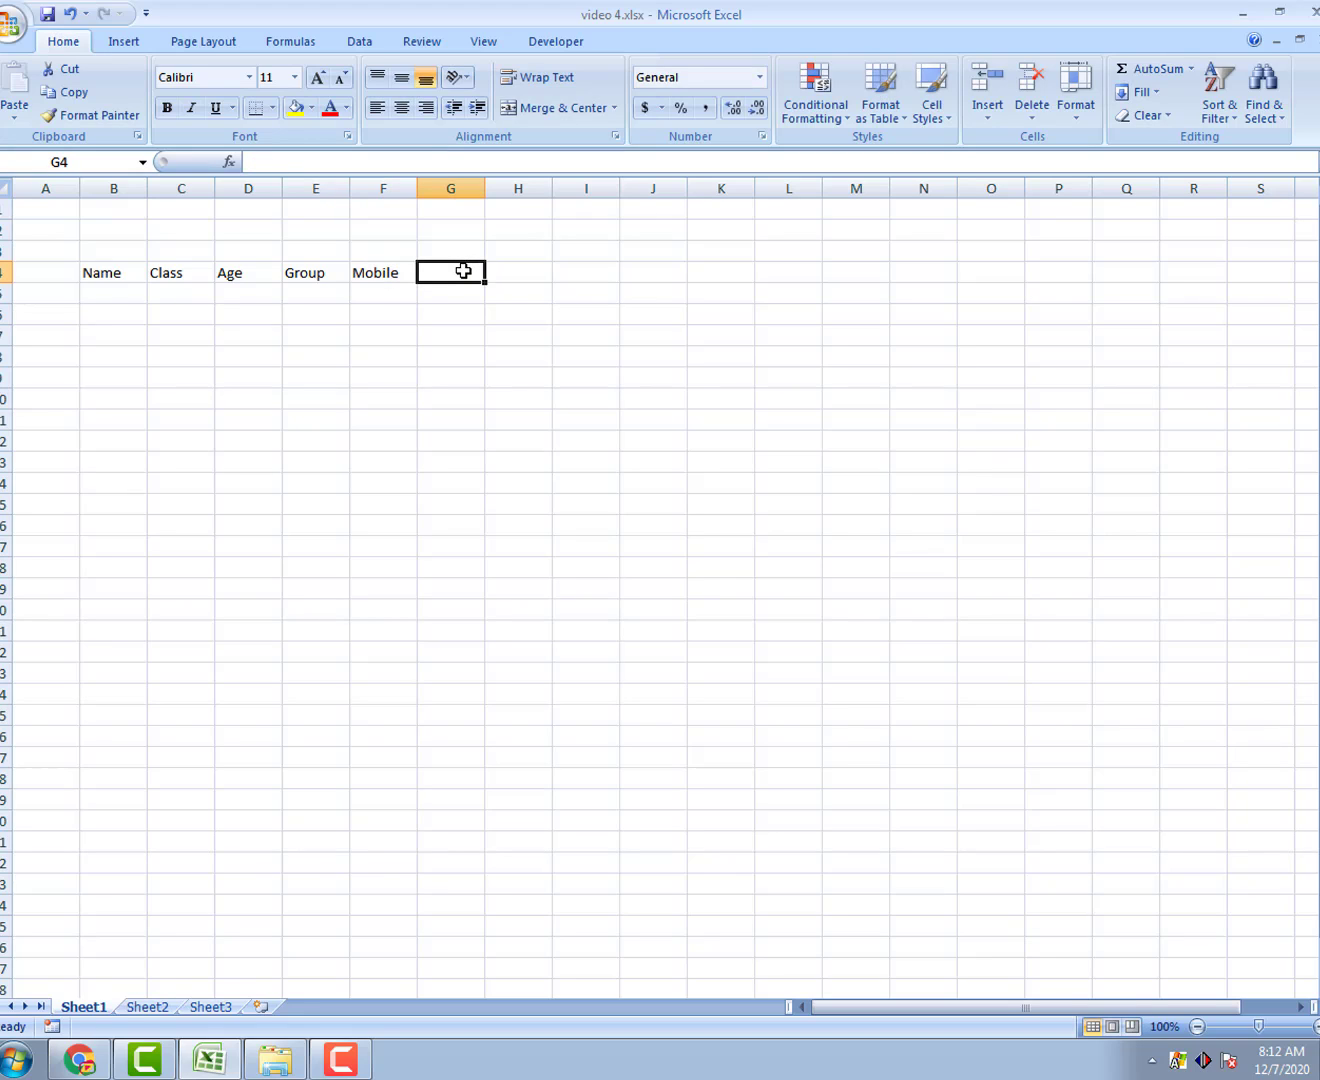
{"action": "type", "text": "Email"}
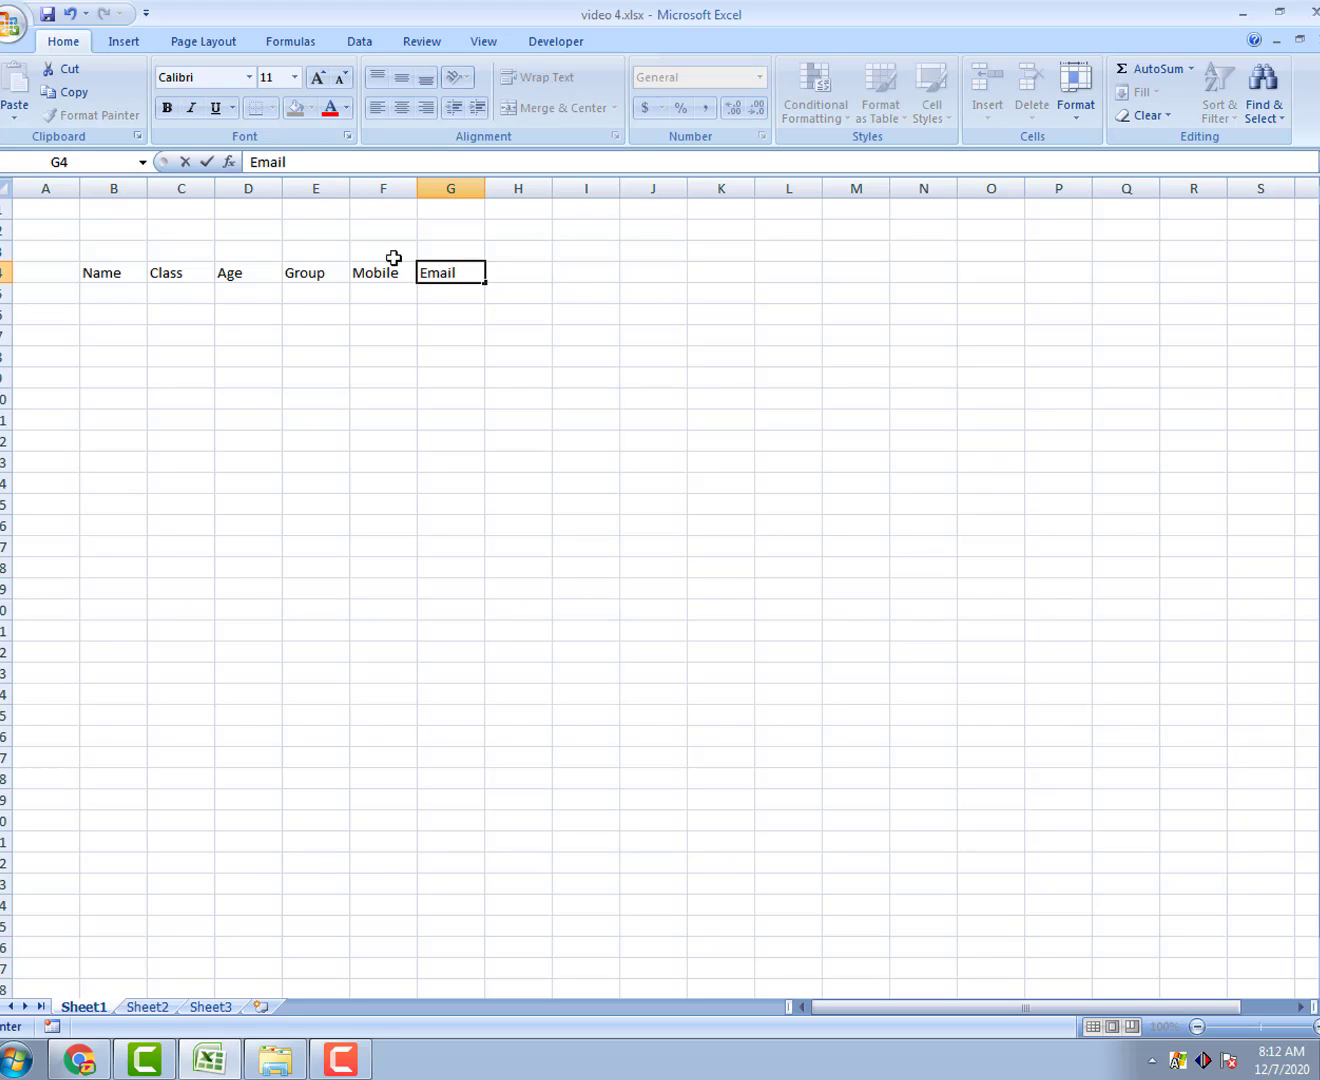
{"action": "left_click", "coordinate": [115, 295]}
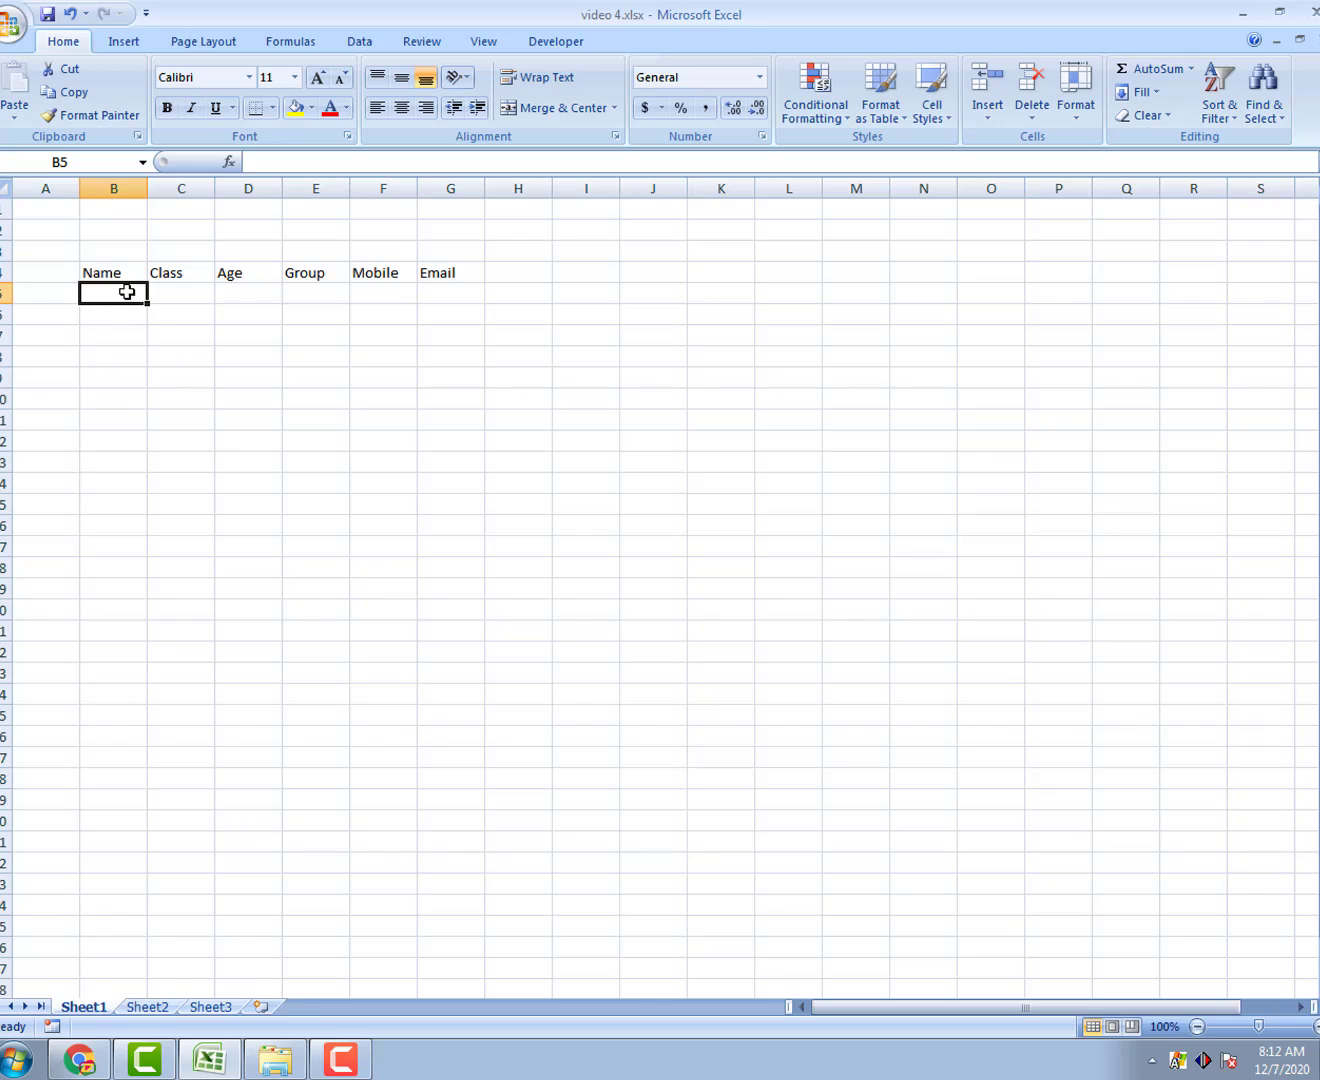
Step: Enter the first student's name, class Six, age 12 and group A in B5:E5
{"action": "double_click", "coordinate": [115, 294]}
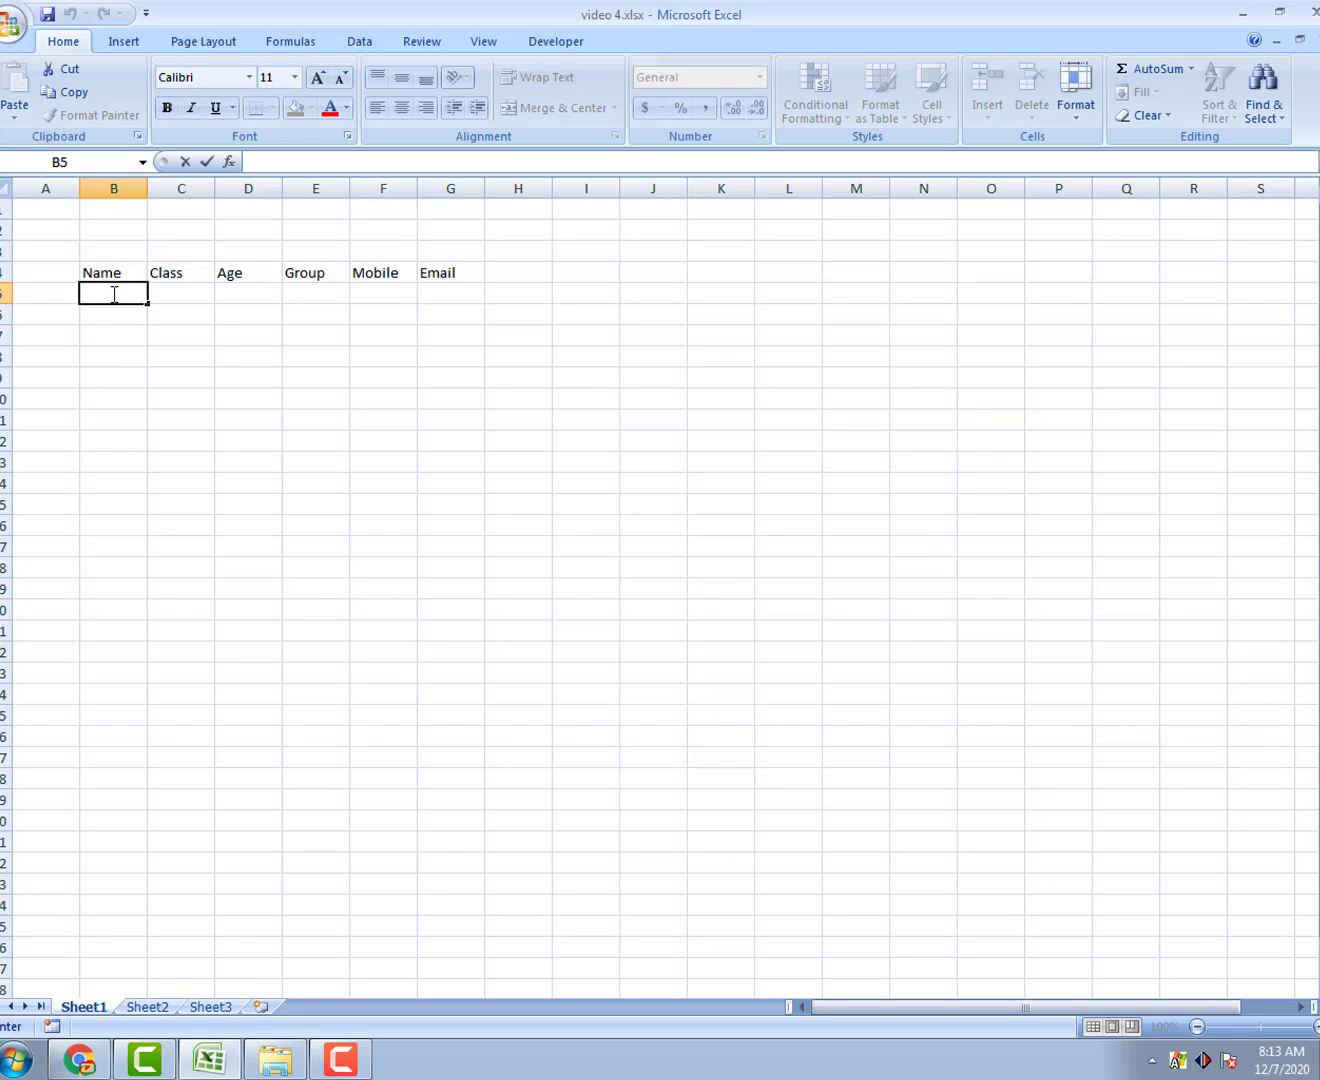
{"action": "type", "text": "Jeny"}
{"action": "key", "text": "Tab"}
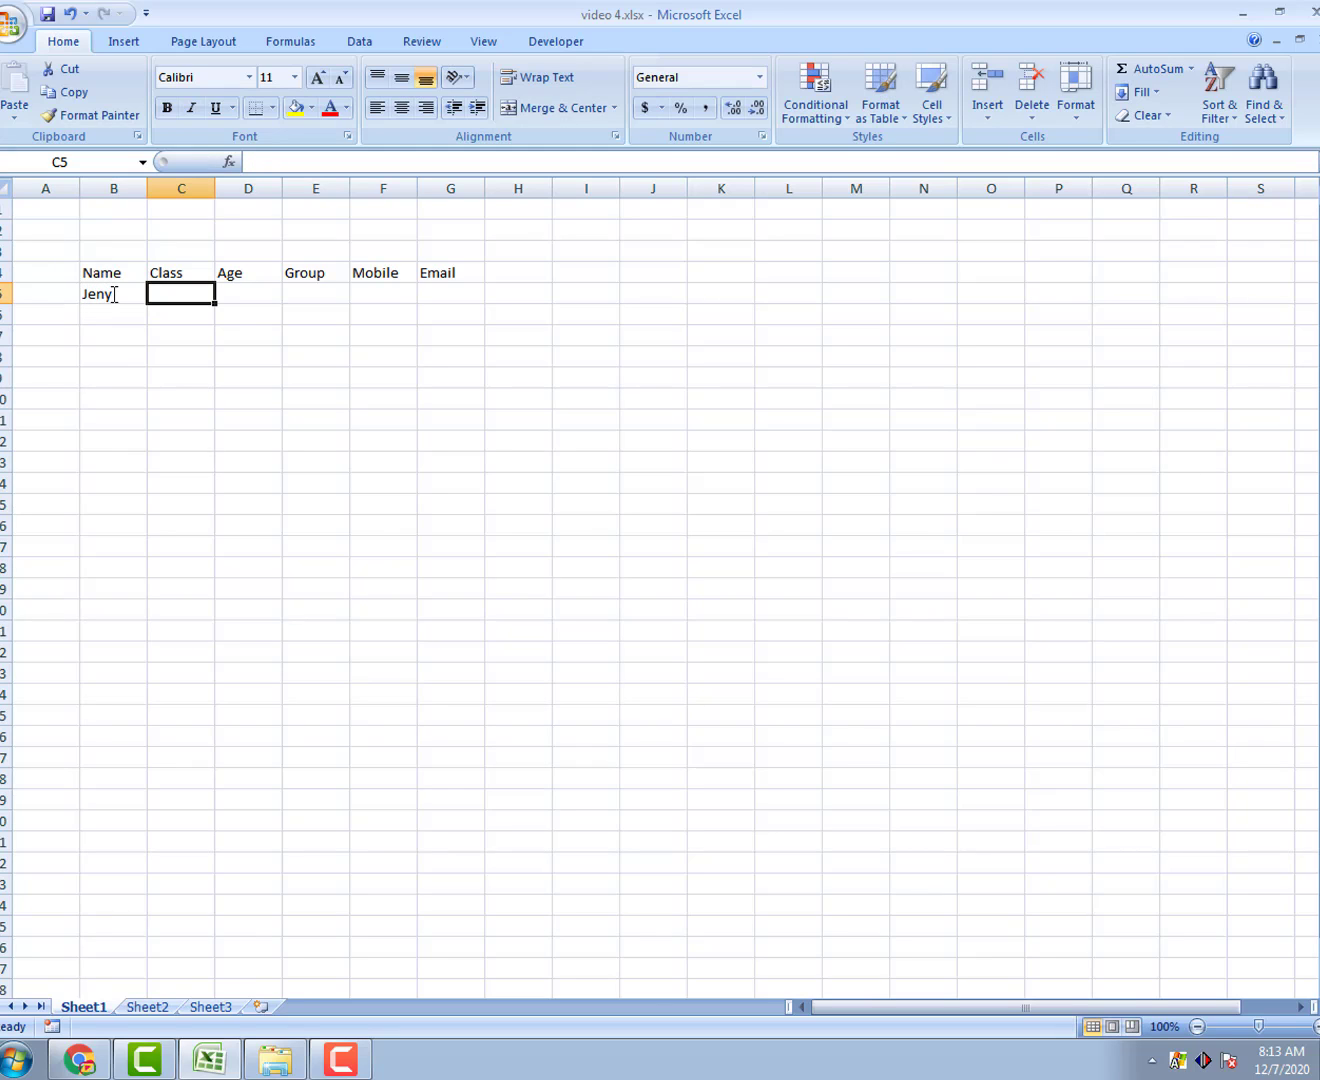
{"action": "type", "text": "Six"}
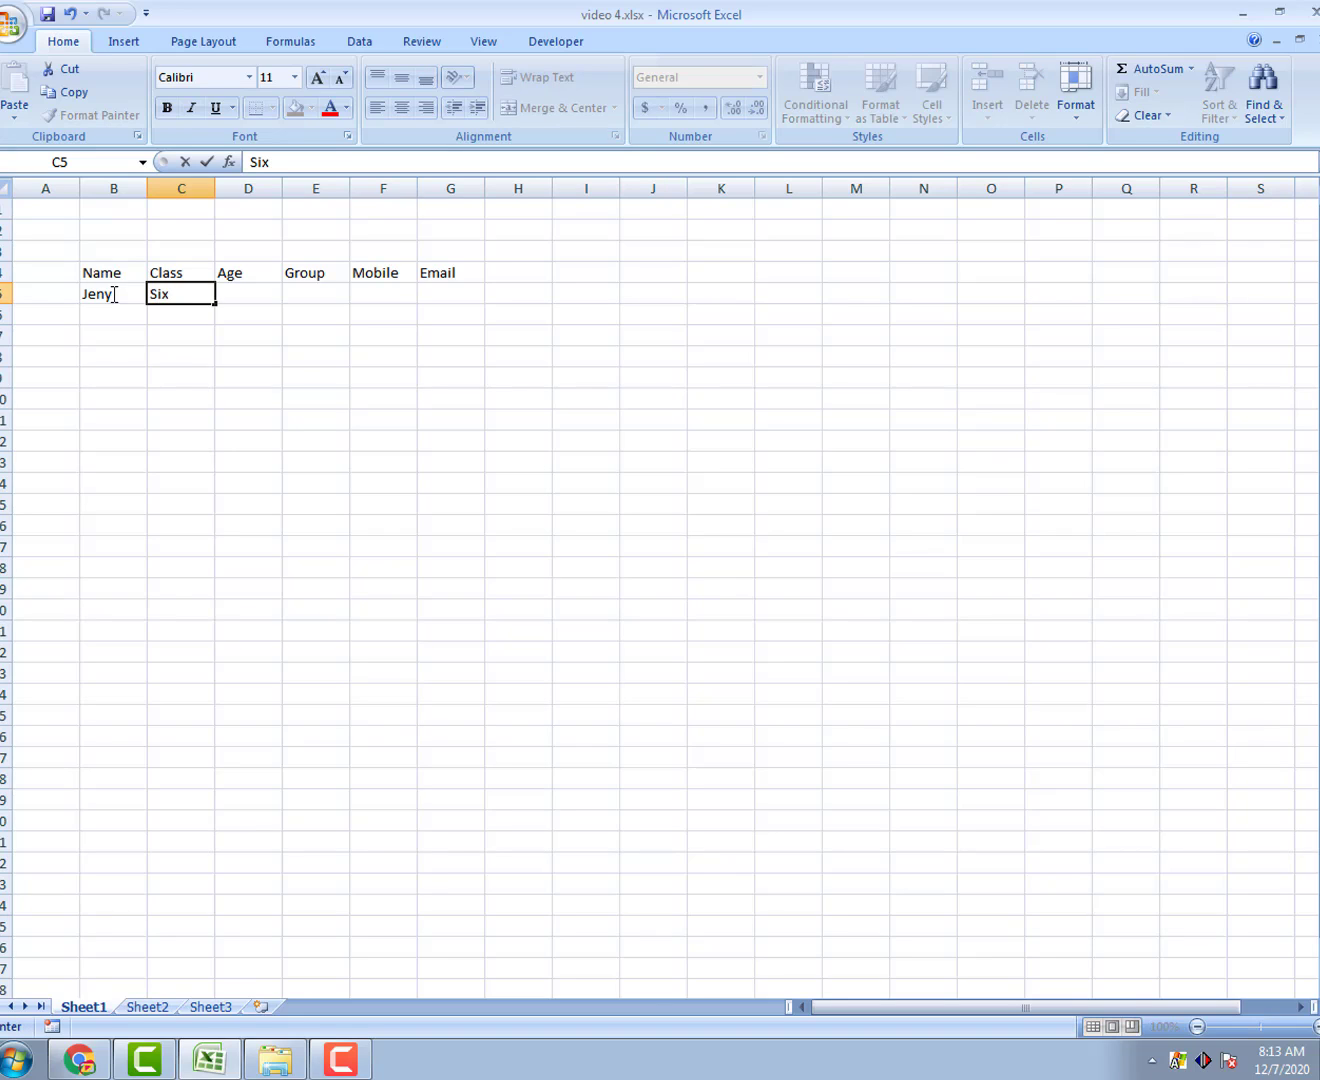
{"action": "key", "text": "Tab"}
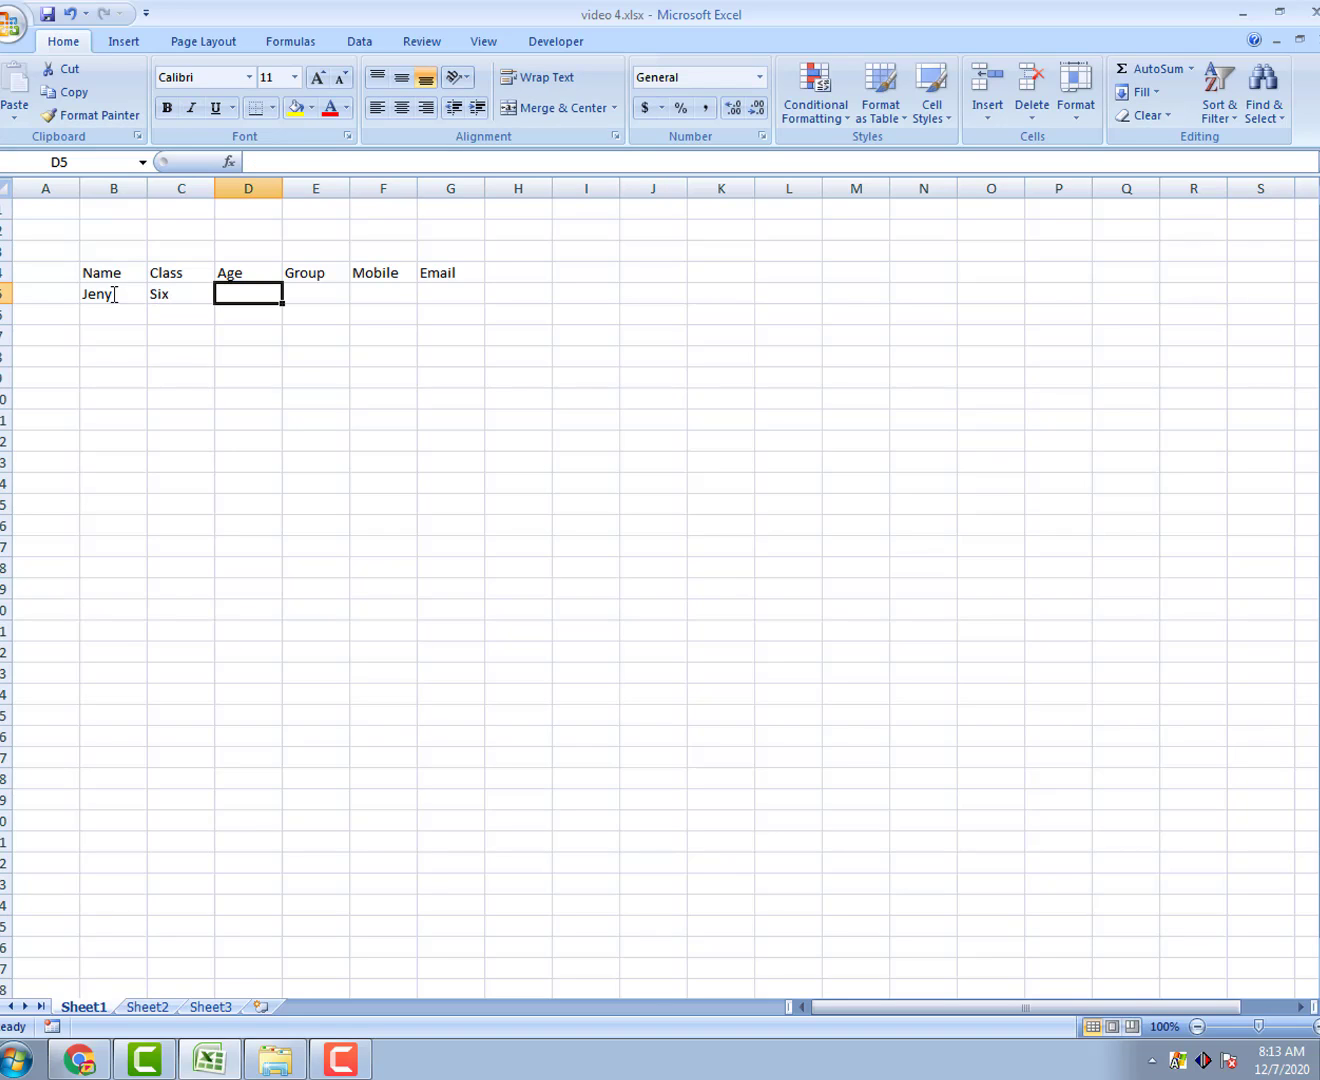
{"action": "type", "text": "12"}
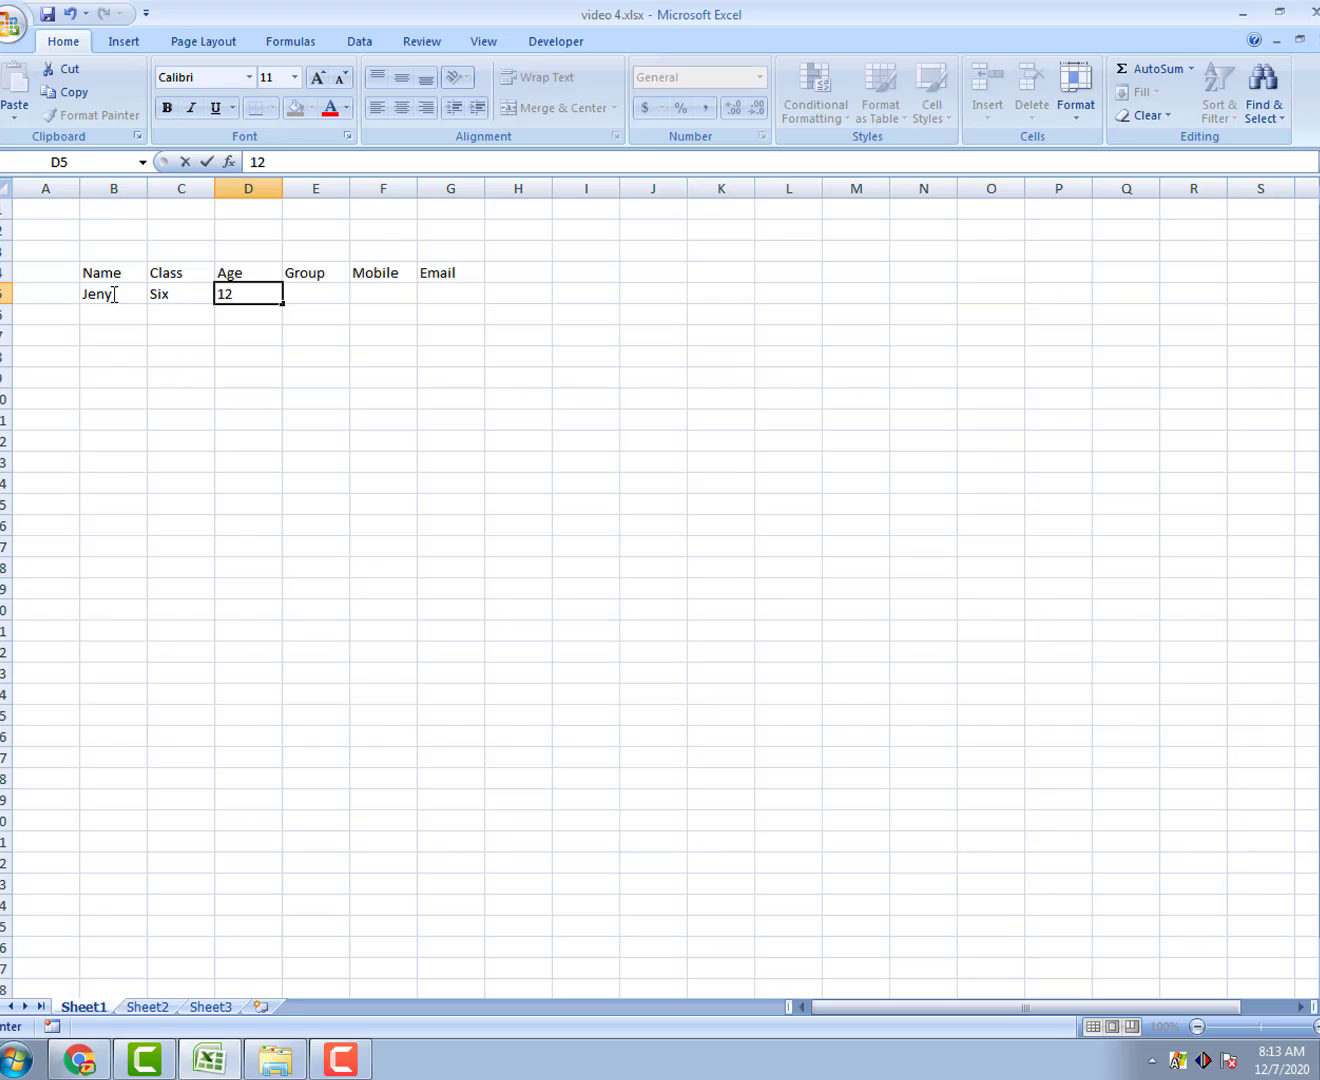
{"action": "key", "text": "Tab"}
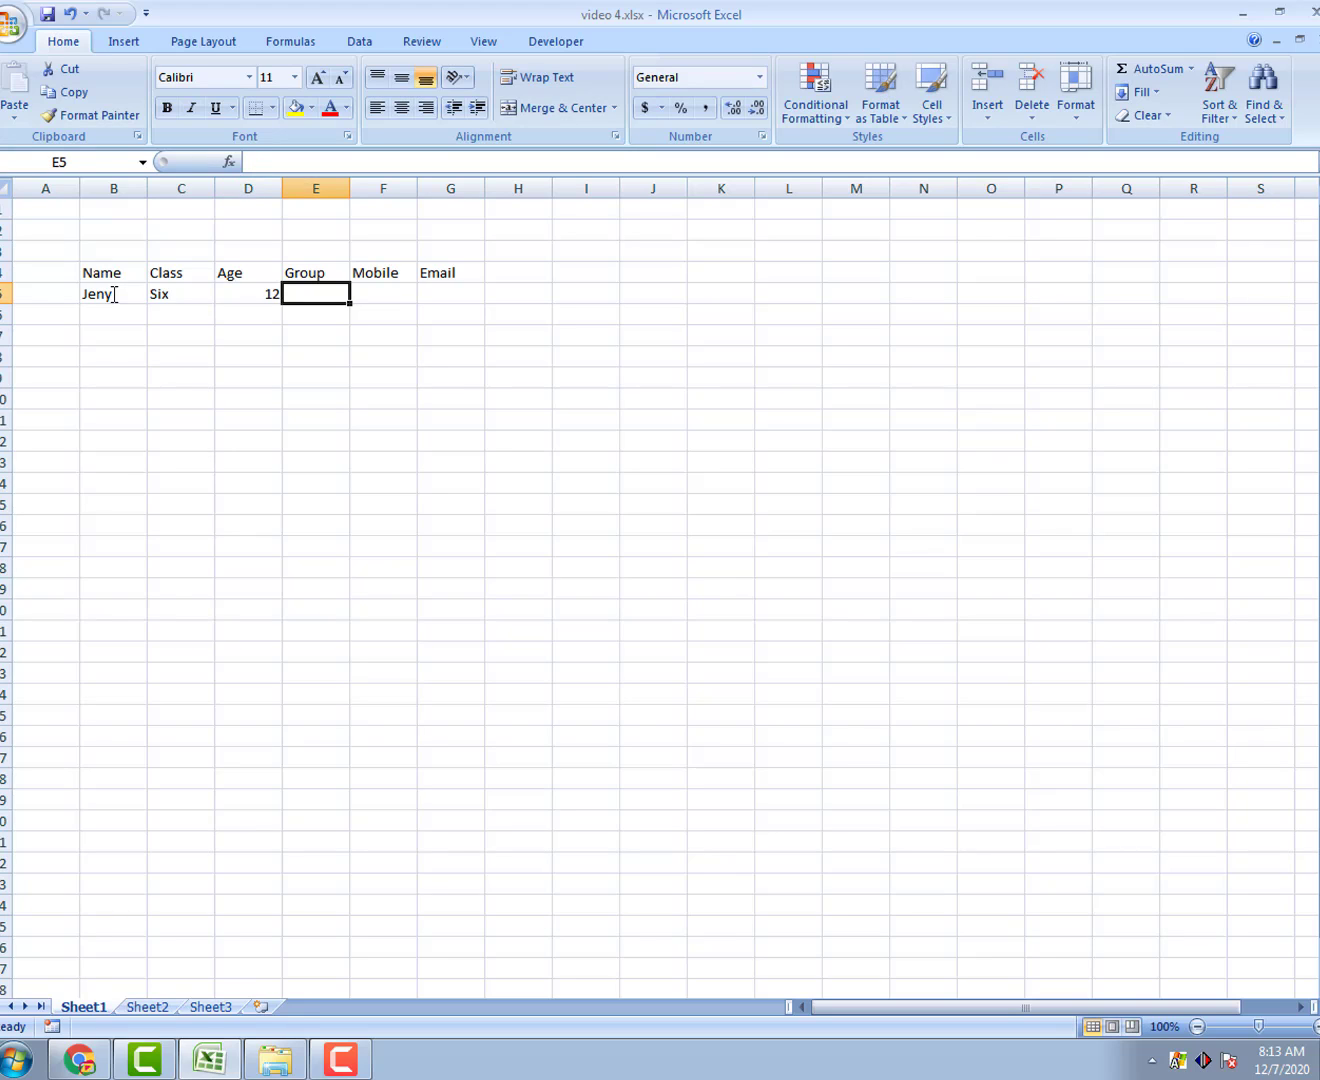
{"action": "type", "text": "A"}
{"action": "key", "text": "Tab"}
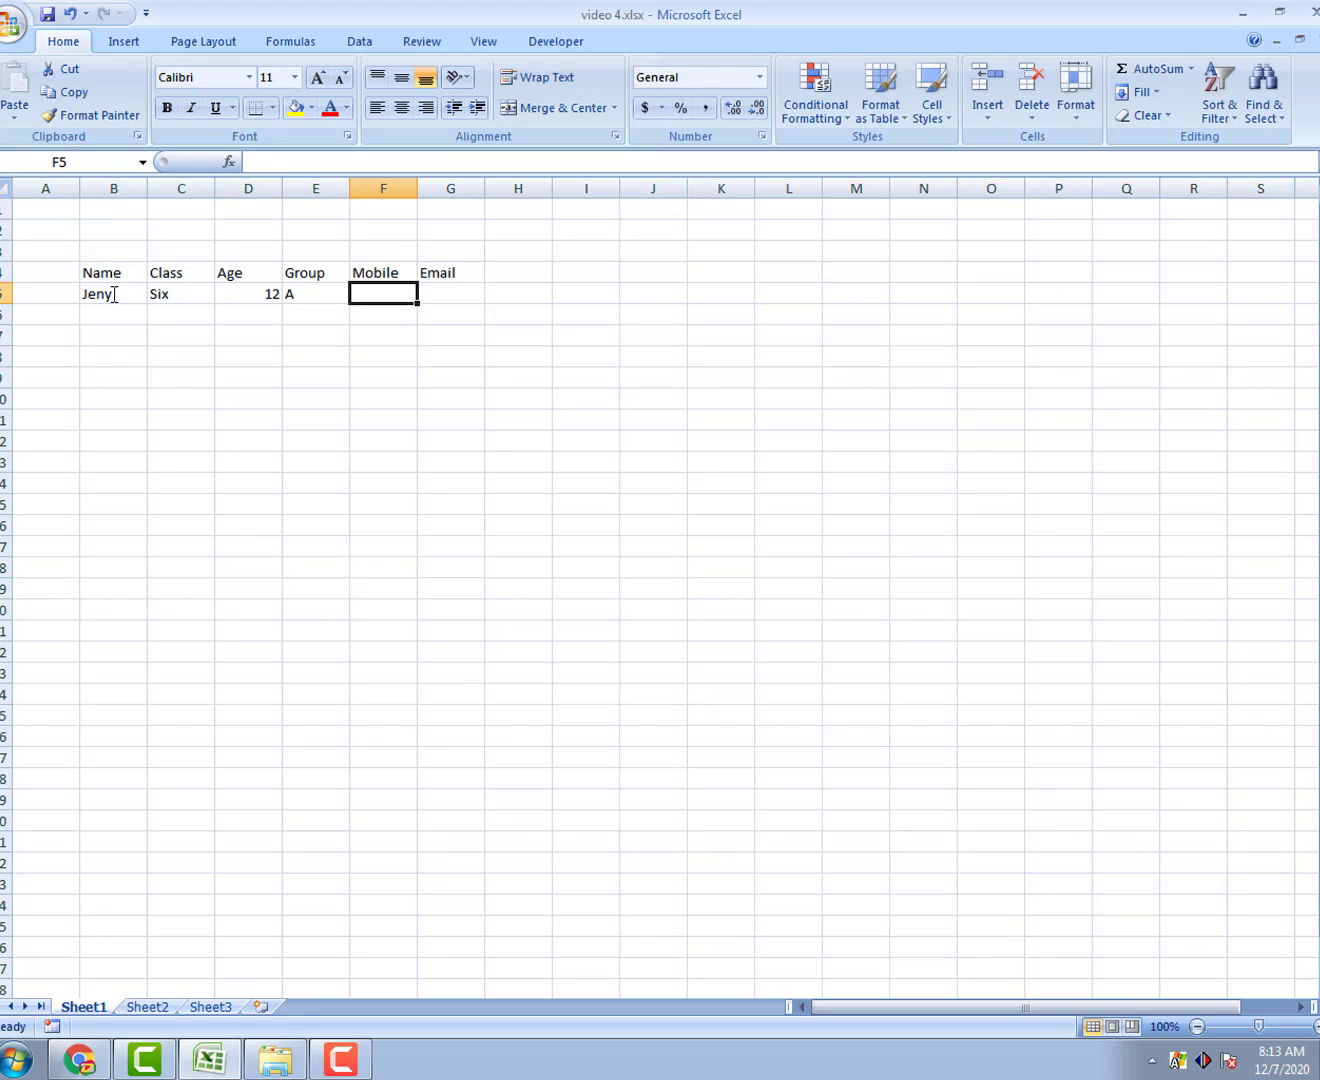
Step: Add the first student's mobile number and e-mail address in F5:G5, then widen column G
{"action": "type", "text": "017"}
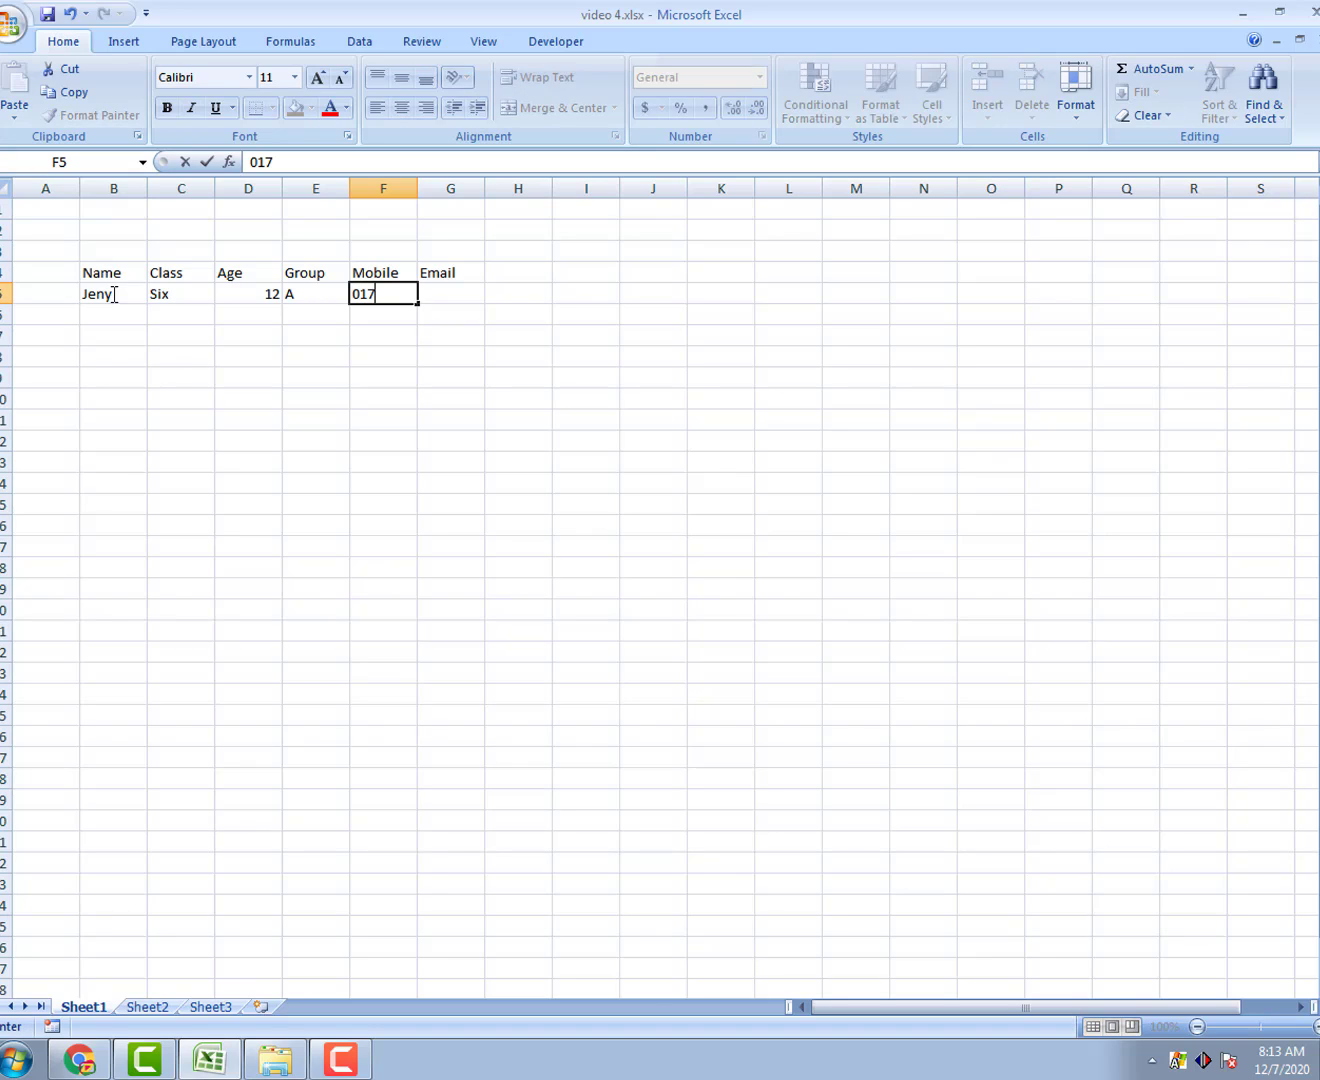
{"action": "type", "text": "0000"}
{"action": "key", "text": "Tab"}
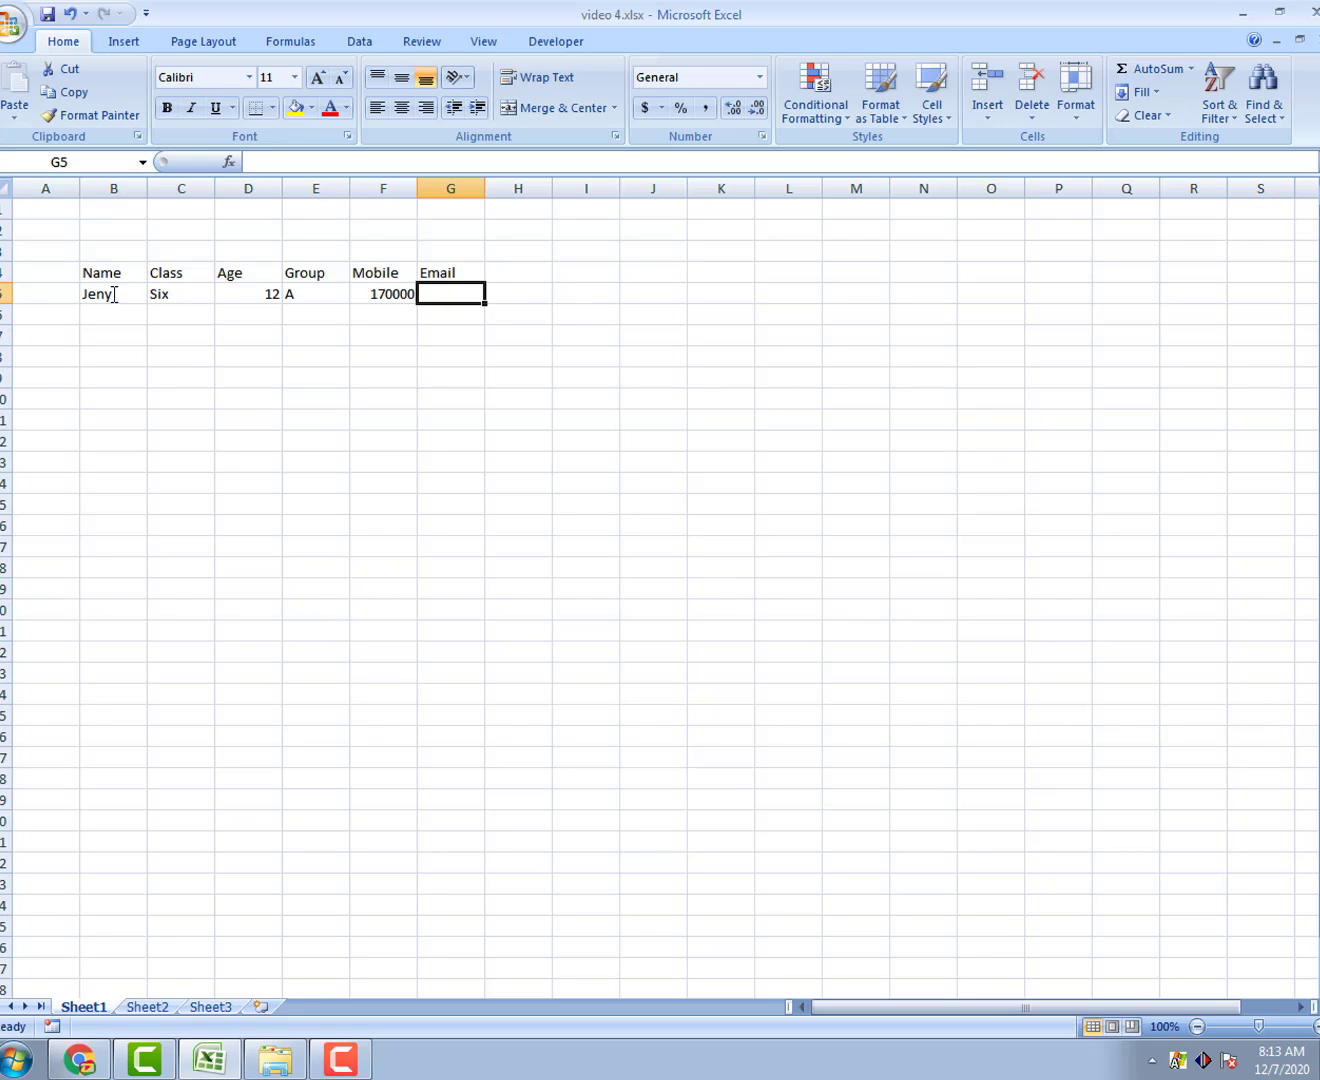
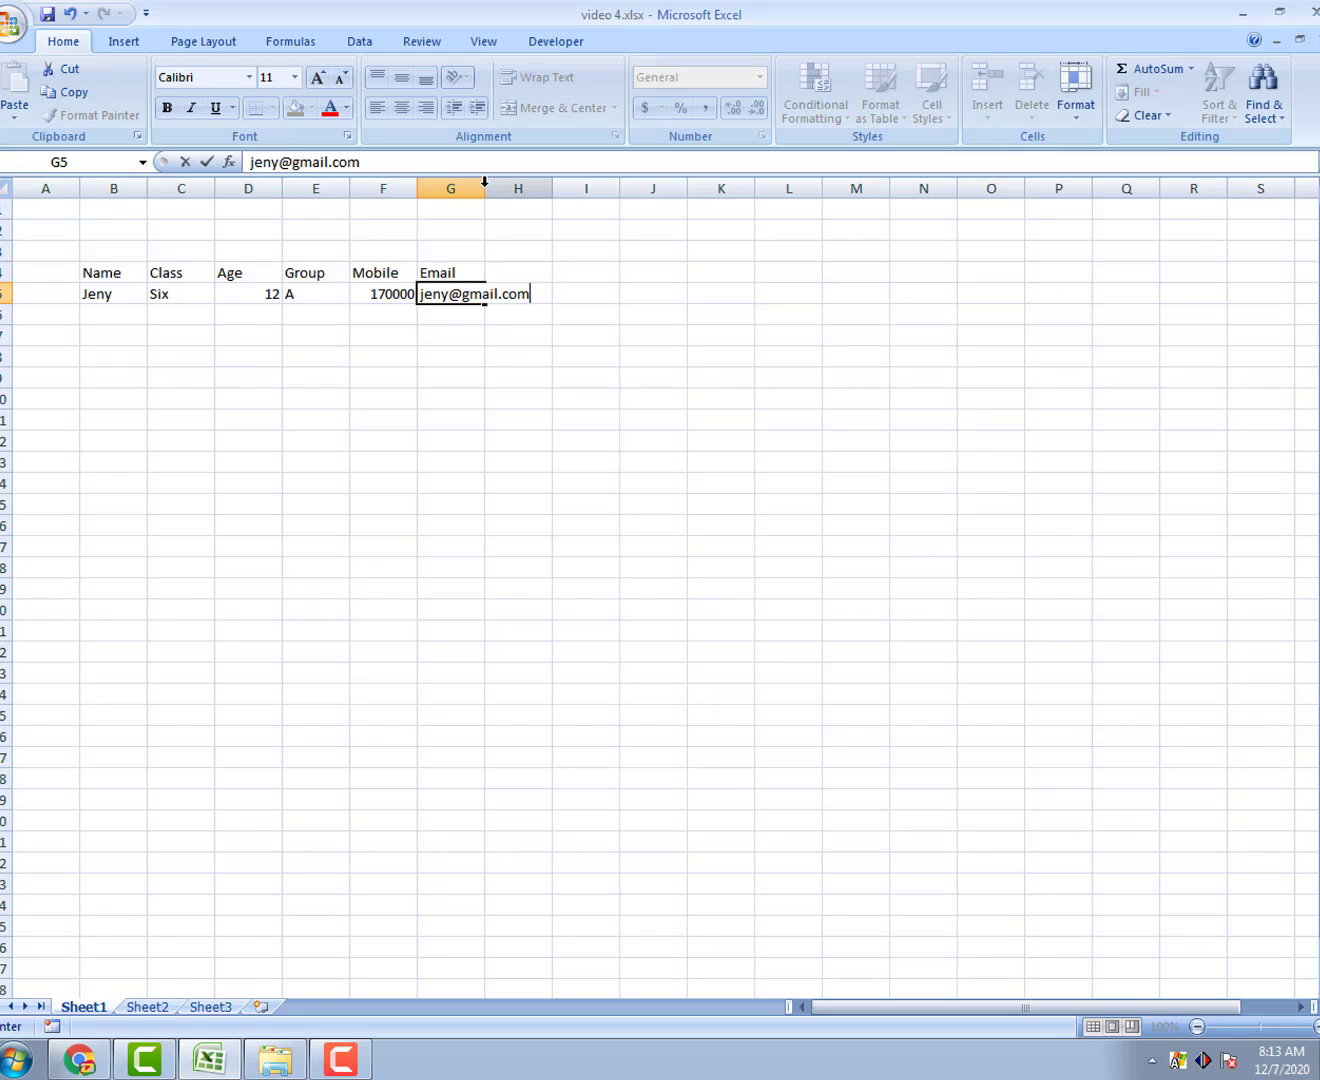
{"action": "key", "text": "Return"}
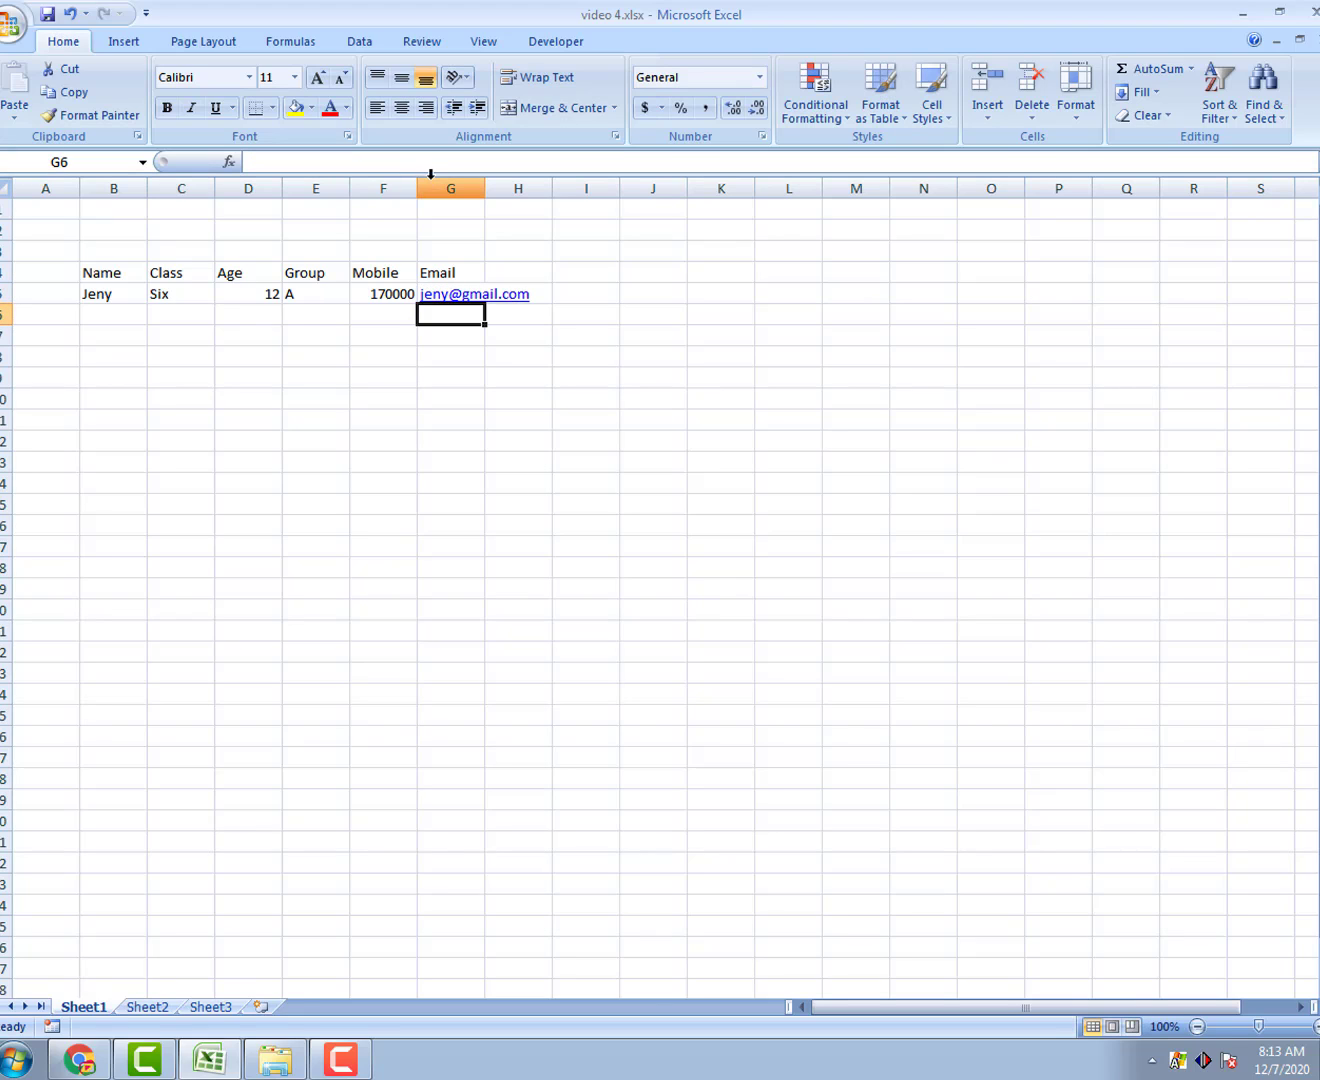
{"action": "left_click_drag", "start_coordinate": [486, 193], "coordinate": [486, 193]}
Step: Auto-fit column G, then add a Due header in H4 with 1200 in H5
{"action": "double_click", "coordinate": [485, 193]}
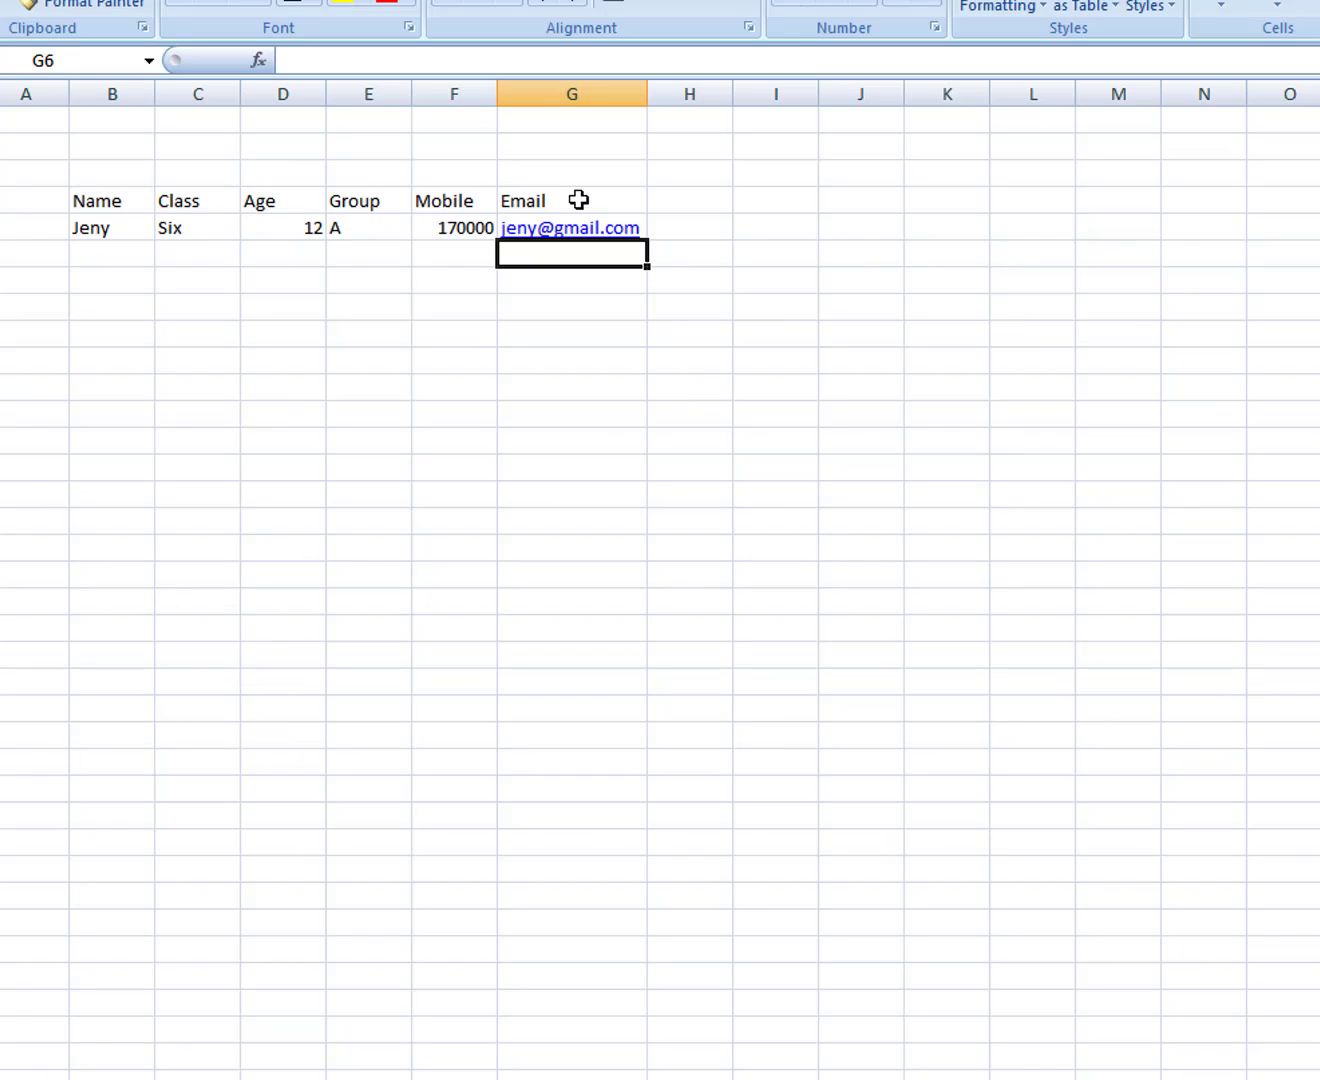
{"action": "left_click", "coordinate": [693, 201]}
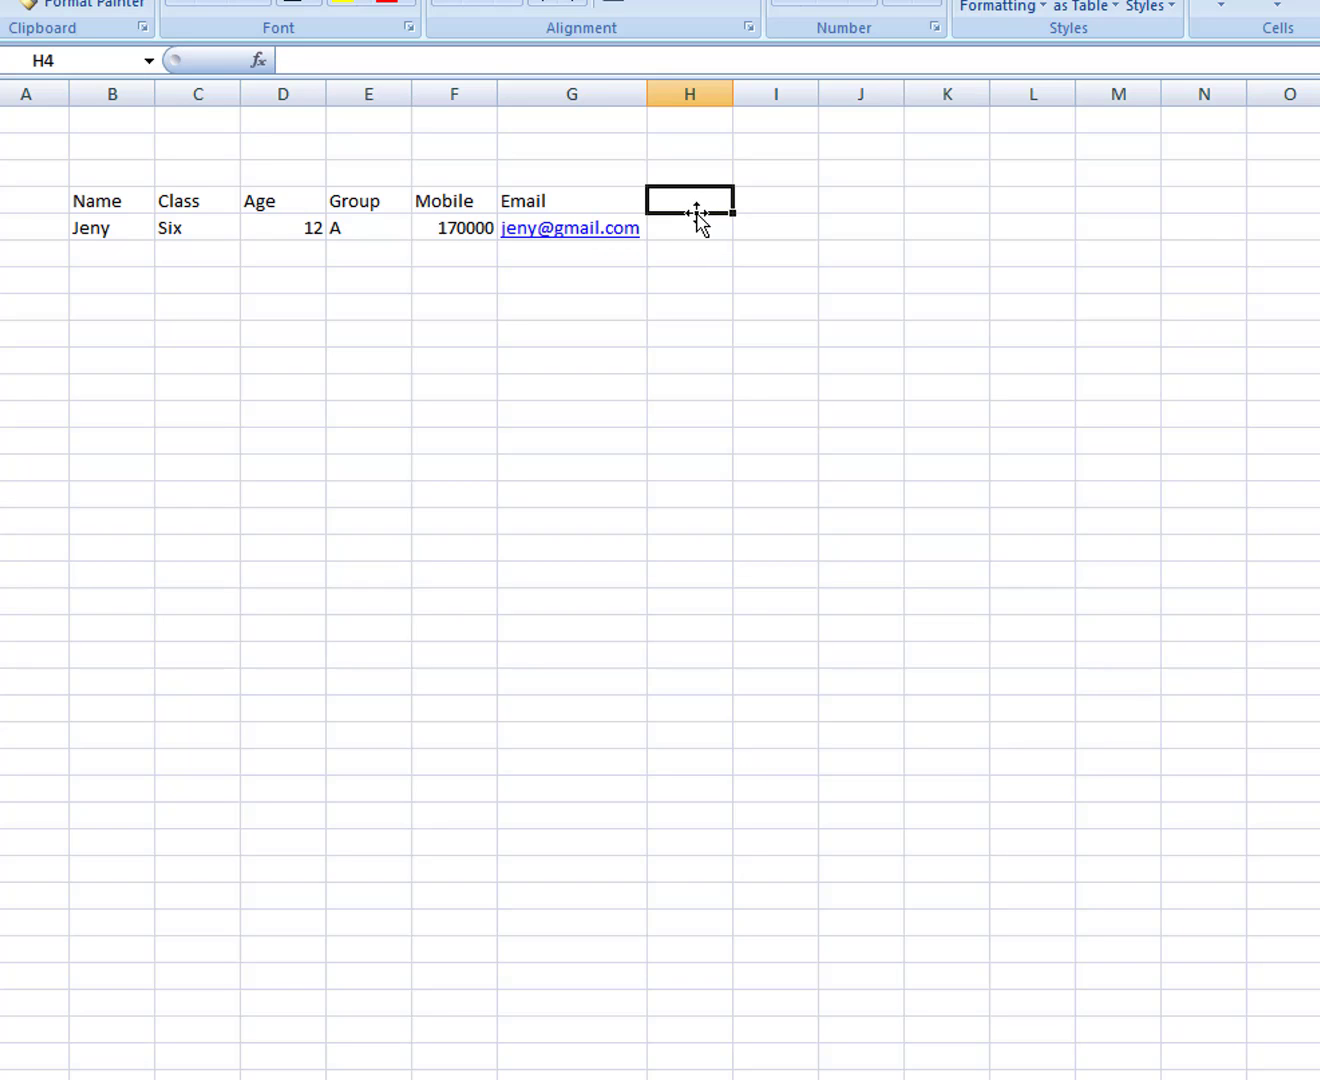
{"action": "type", "text": "Due"}
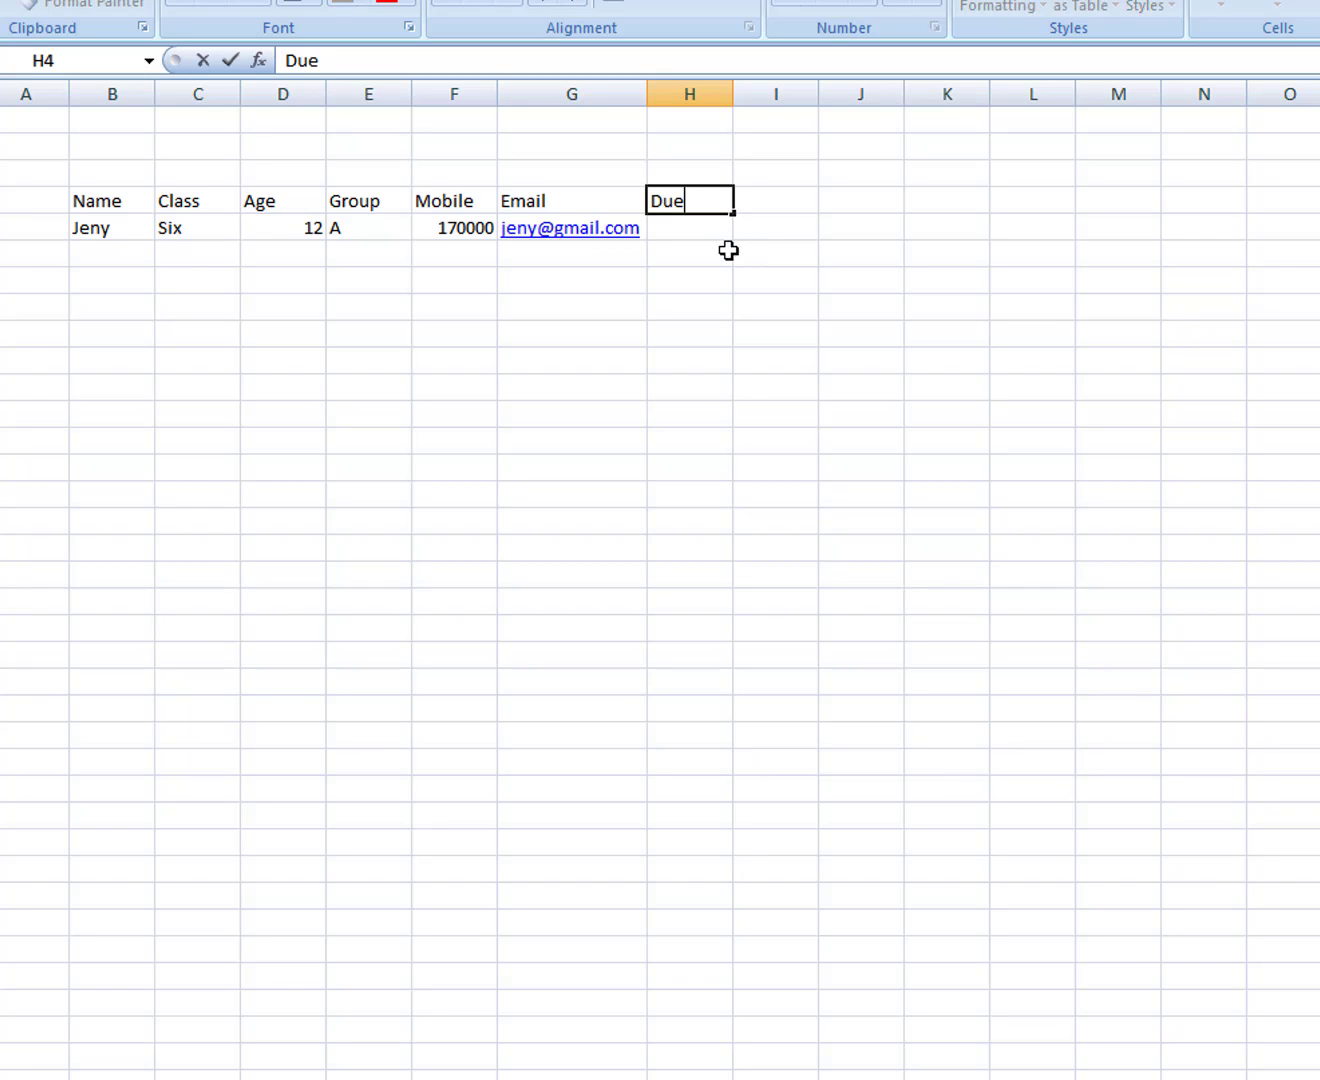
{"action": "left_click", "coordinate": [684, 238]}
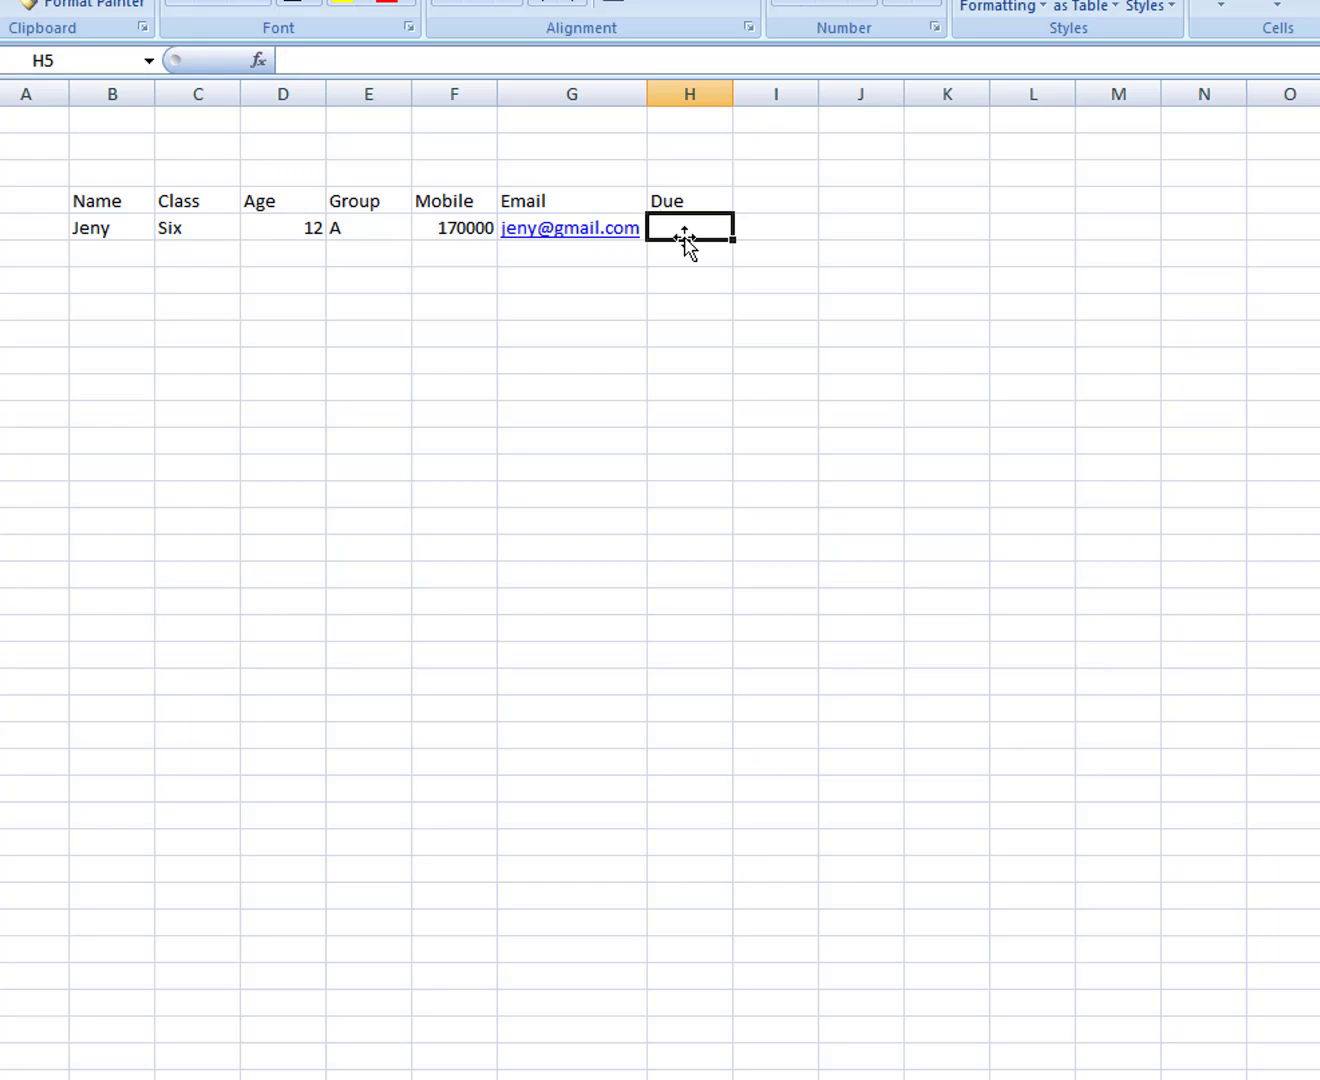
{"action": "type", "text": "1200"}
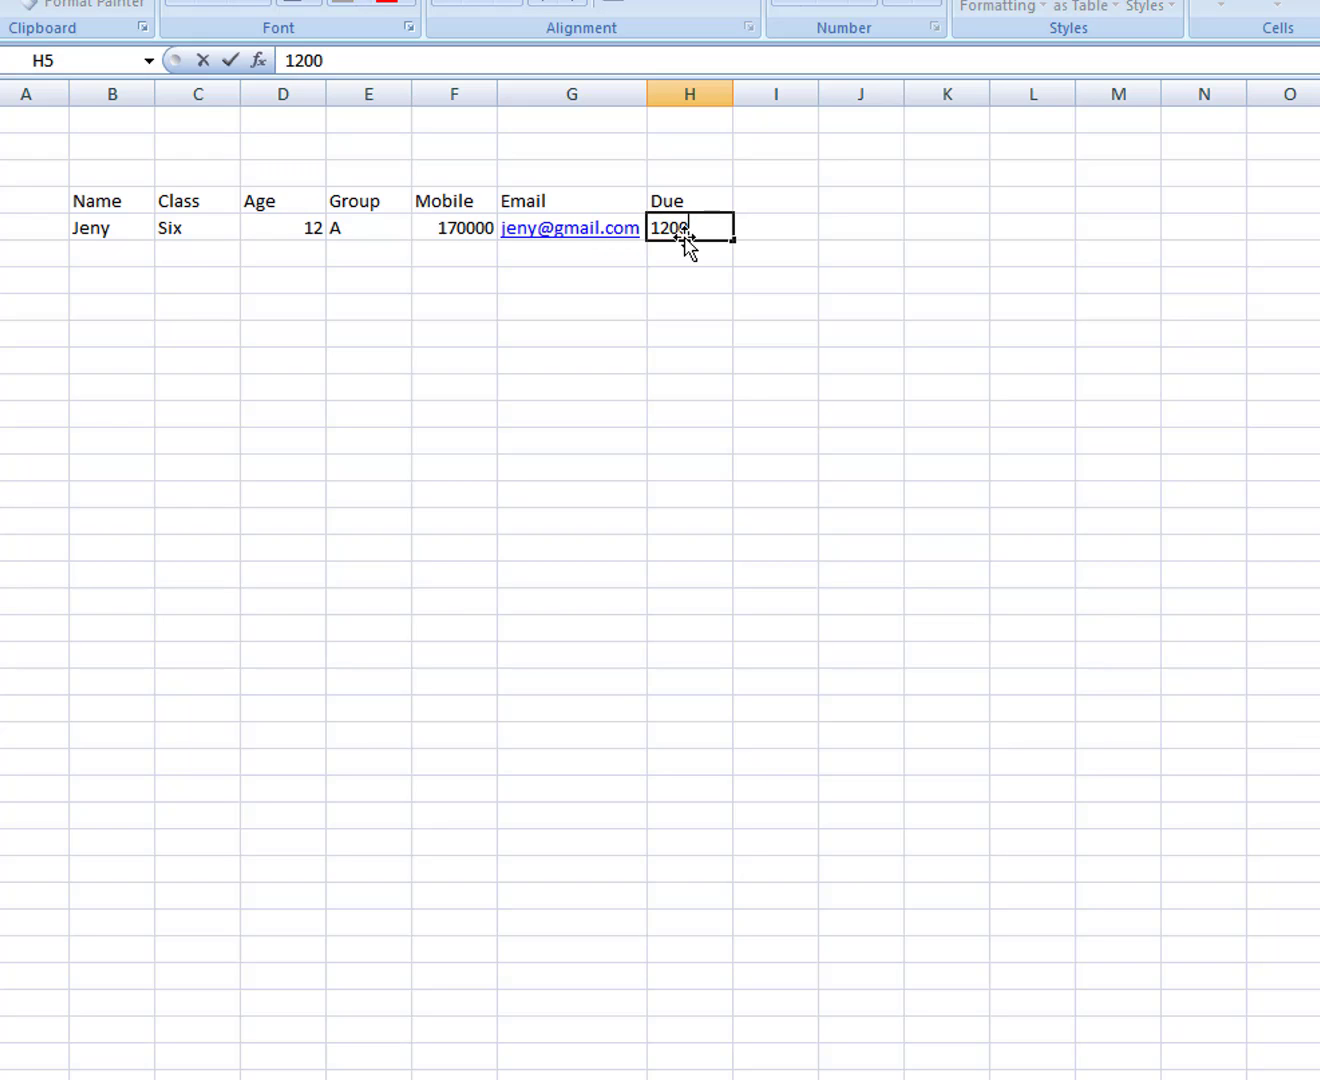
{"action": "left_click", "coordinate": [83, 251]}
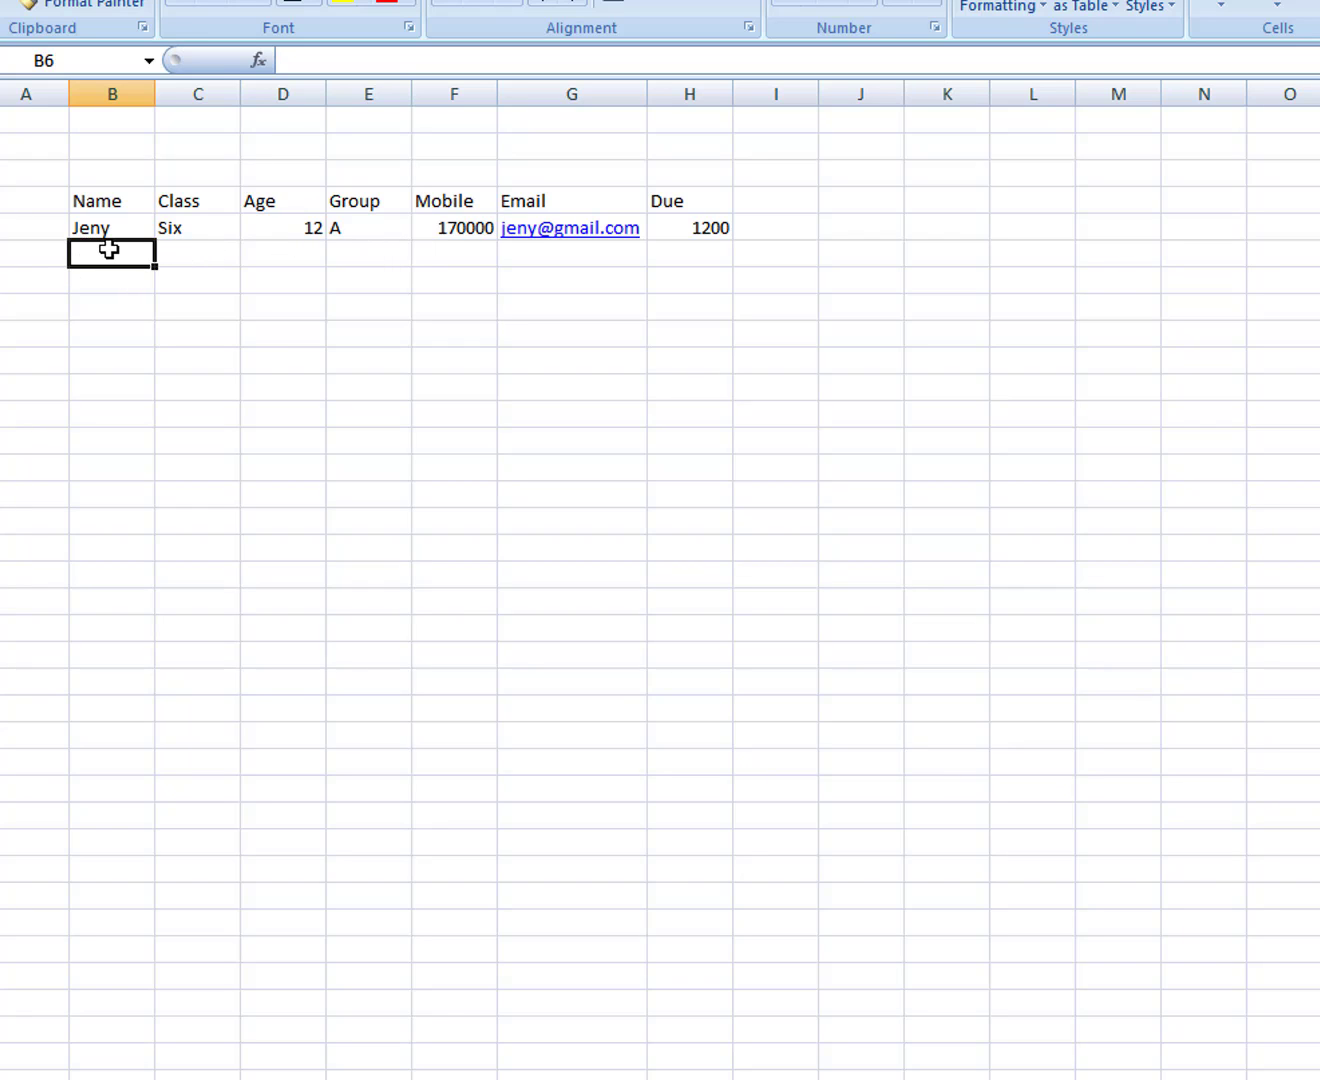
Step: Enter the second student's name, class seven, age 13 and group B in row 6
{"action": "type", "text": "Arman"}
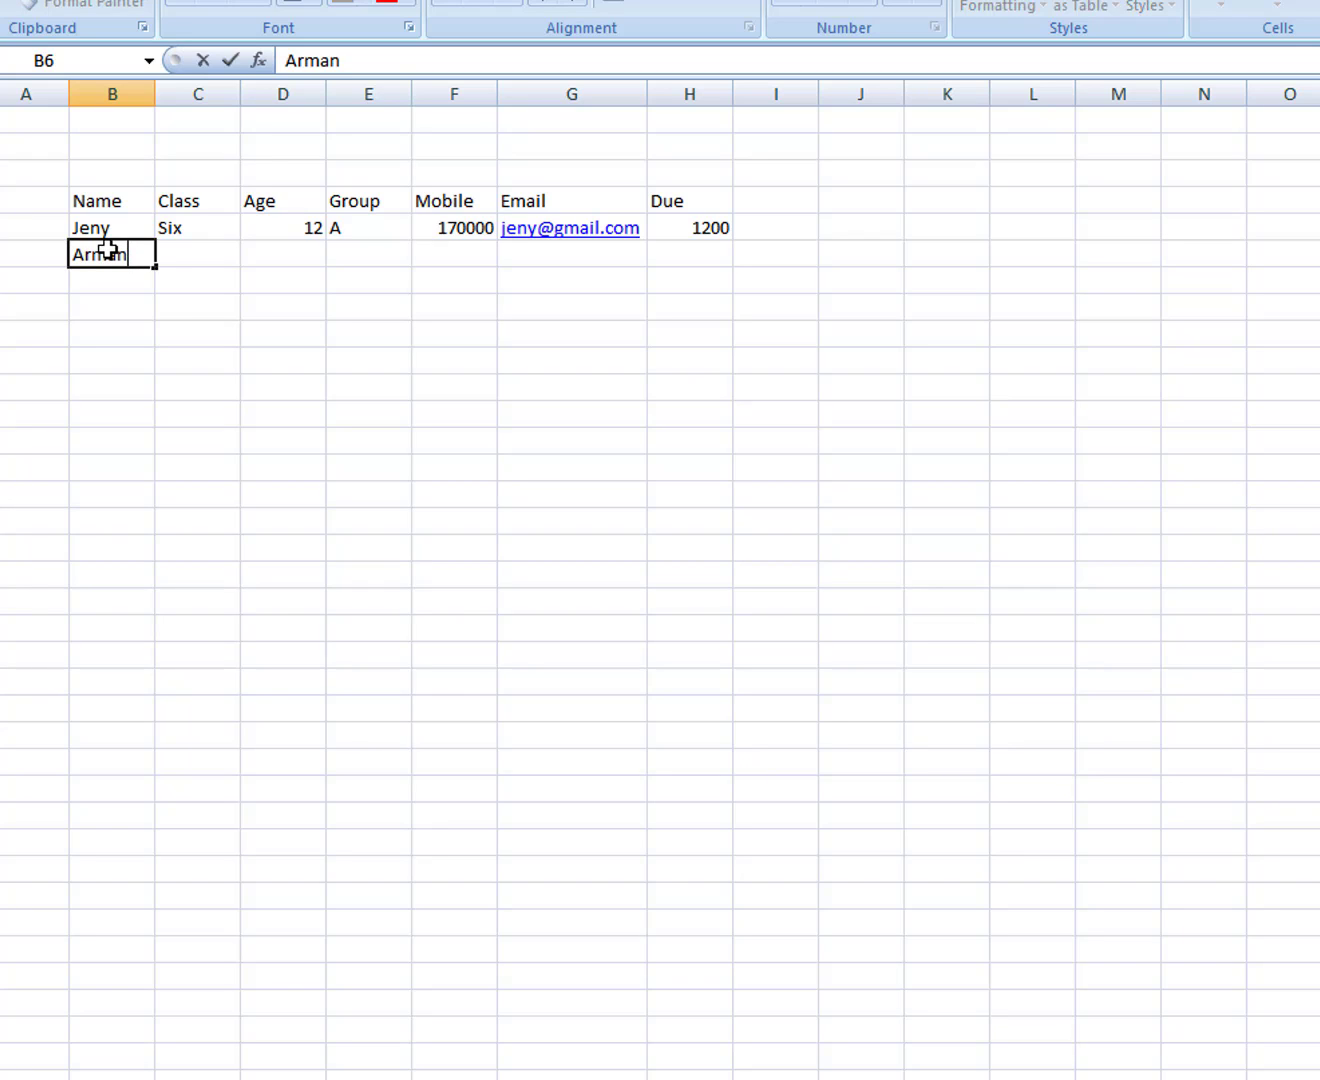
{"action": "key", "text": "Tab"}
{"action": "type", "text": "seven"}
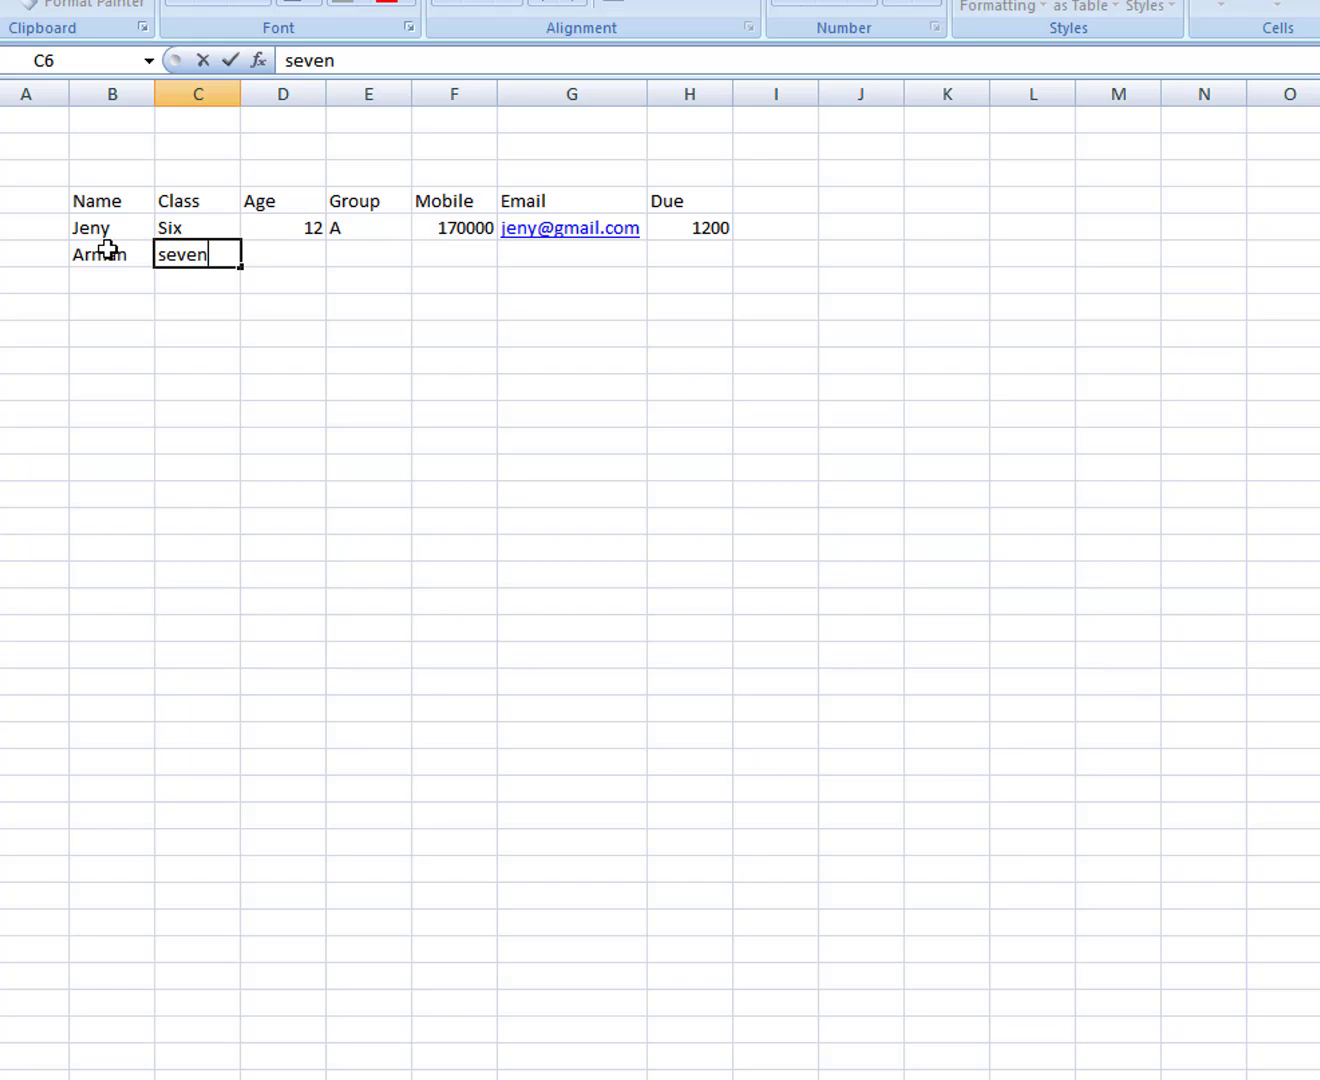
{"action": "key", "text": "Tab"}
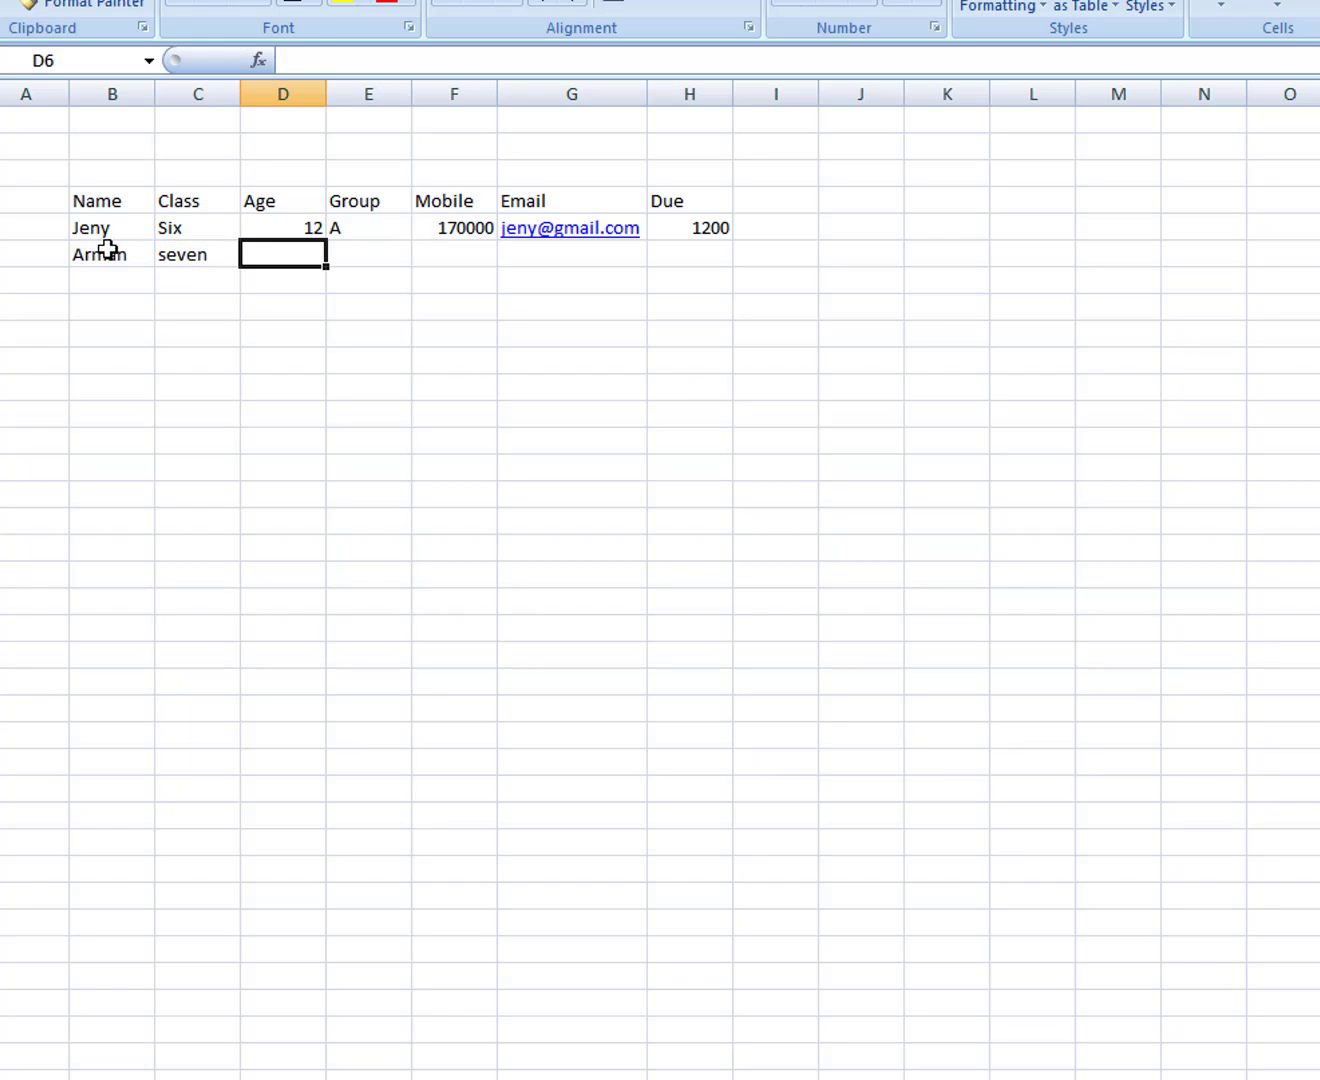
{"action": "type", "text": "13"}
{"action": "key", "text": "Tab"}
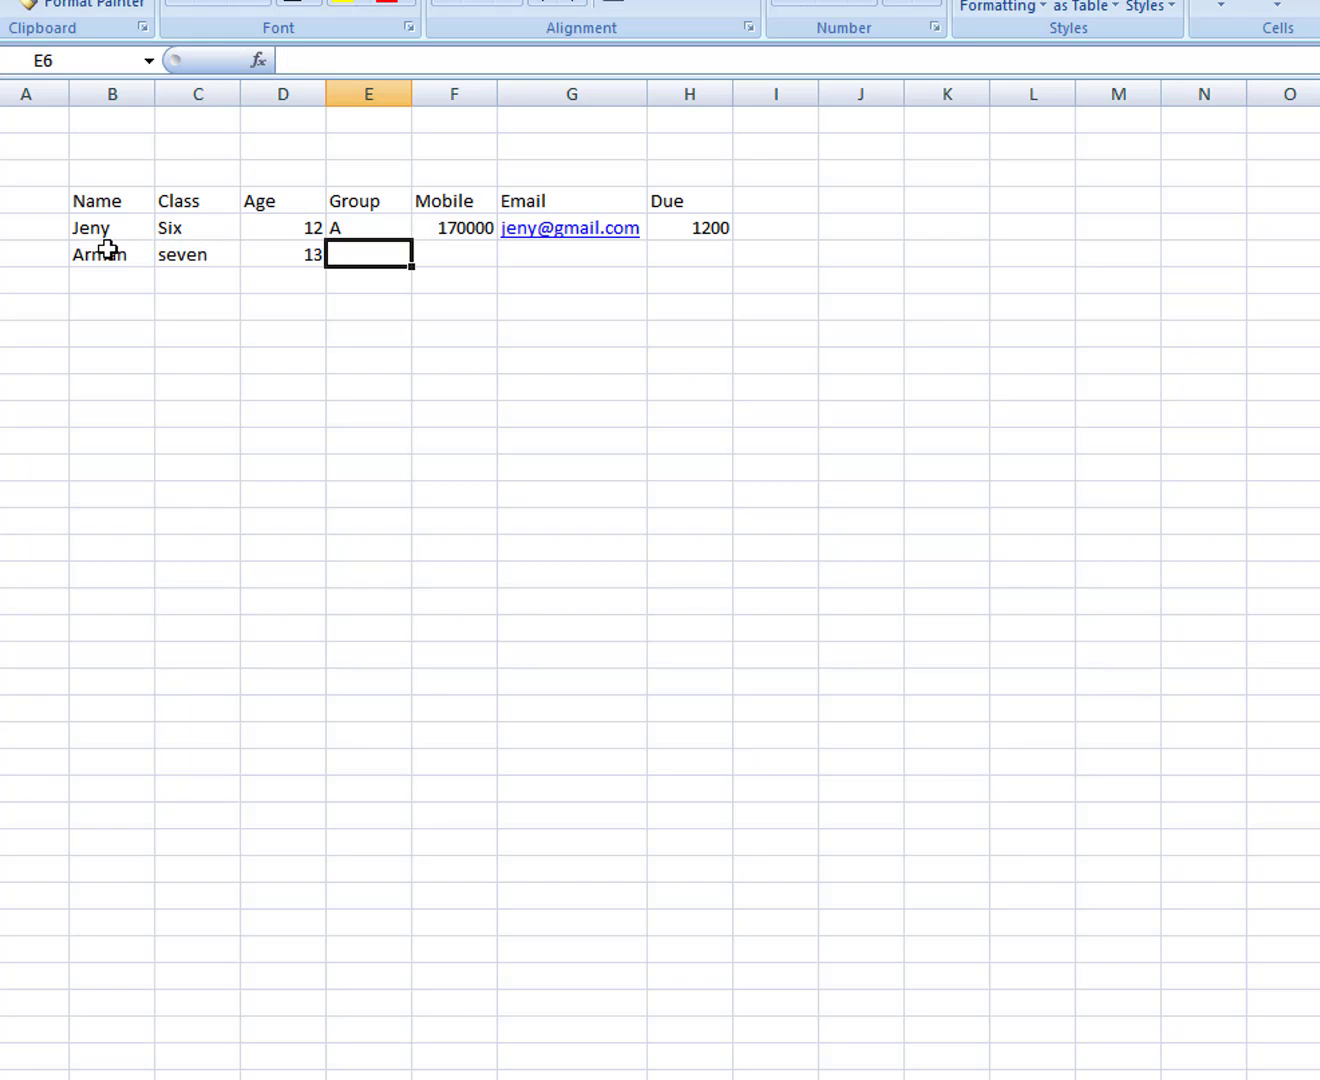
{"action": "type", "text": "B"}
{"action": "key", "text": "Tab"}
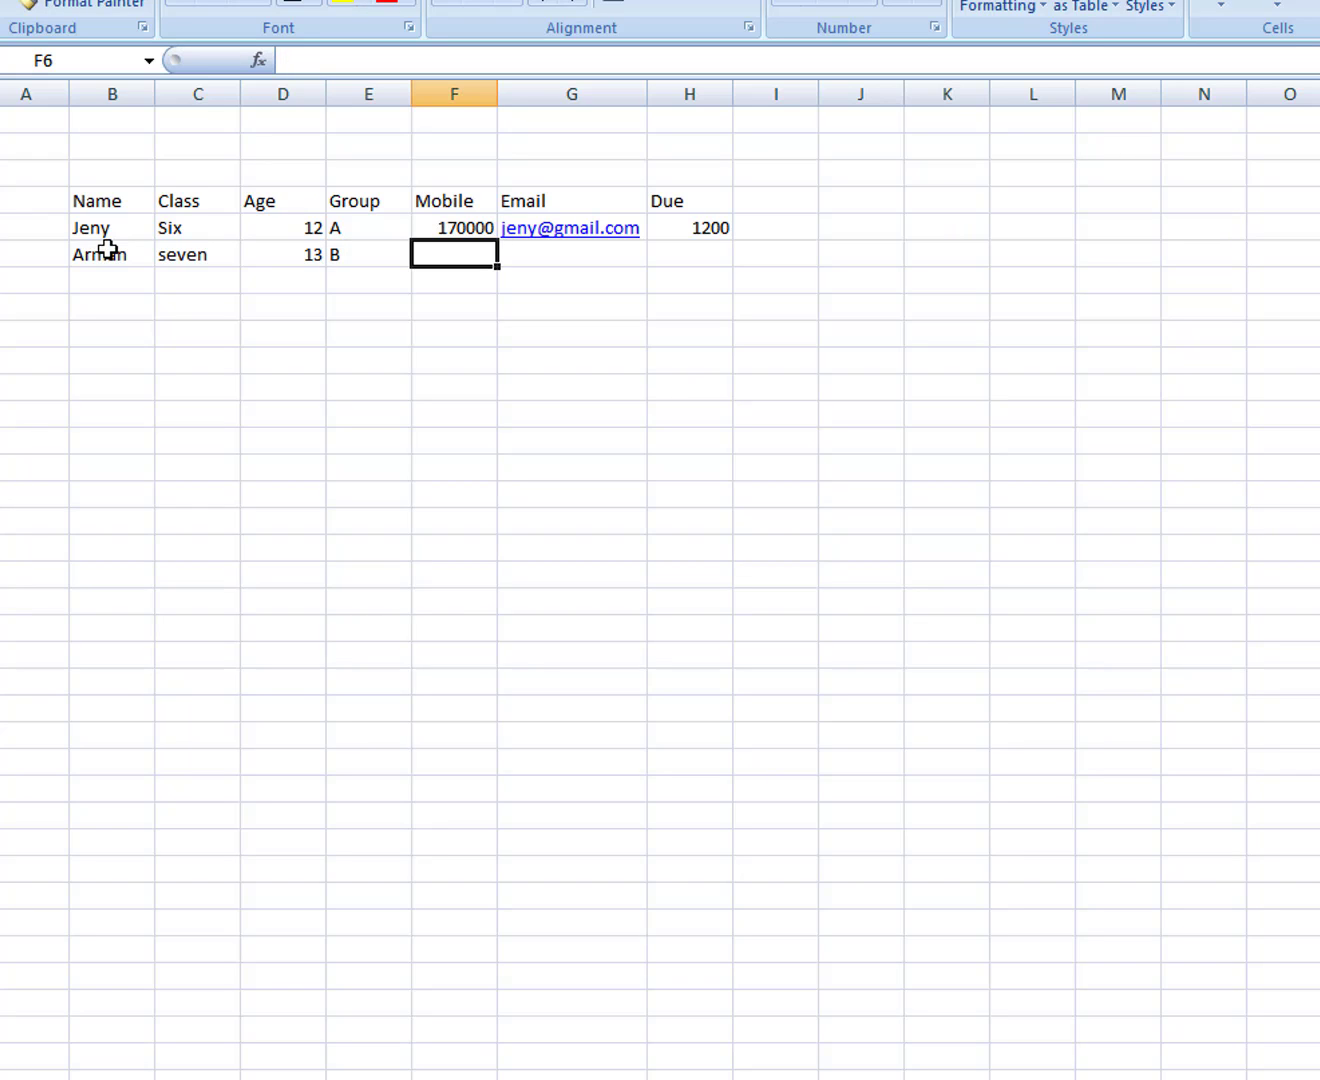
Step: Add the second student's mobile number, e-mail address and a Due of 900
{"action": "type", "text": "121212"}
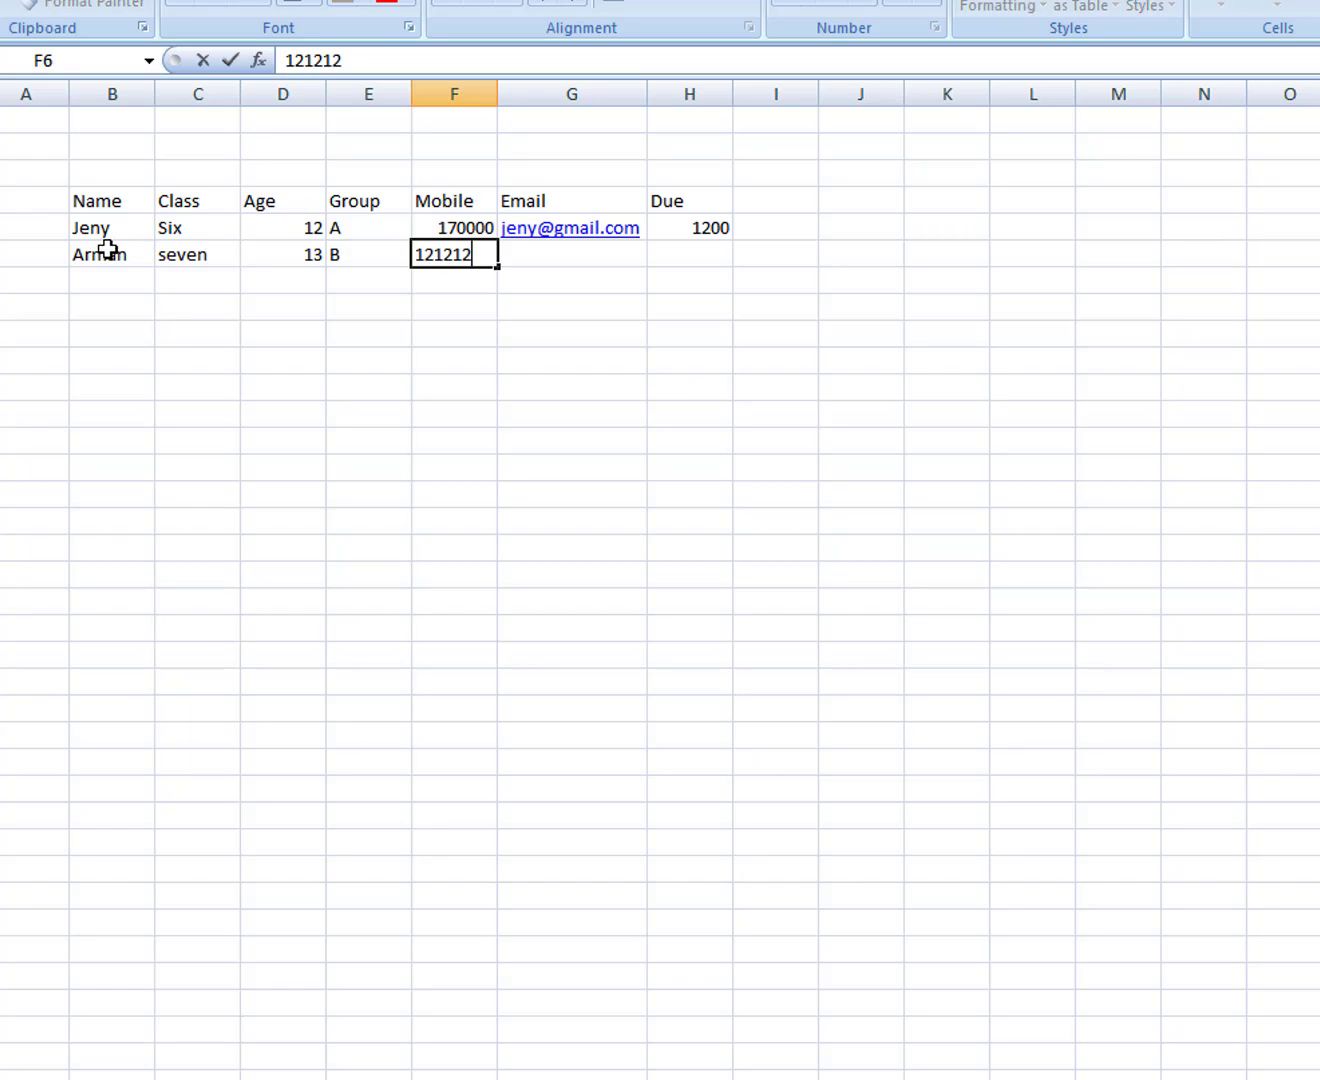
{"action": "key", "text": "Tab"}
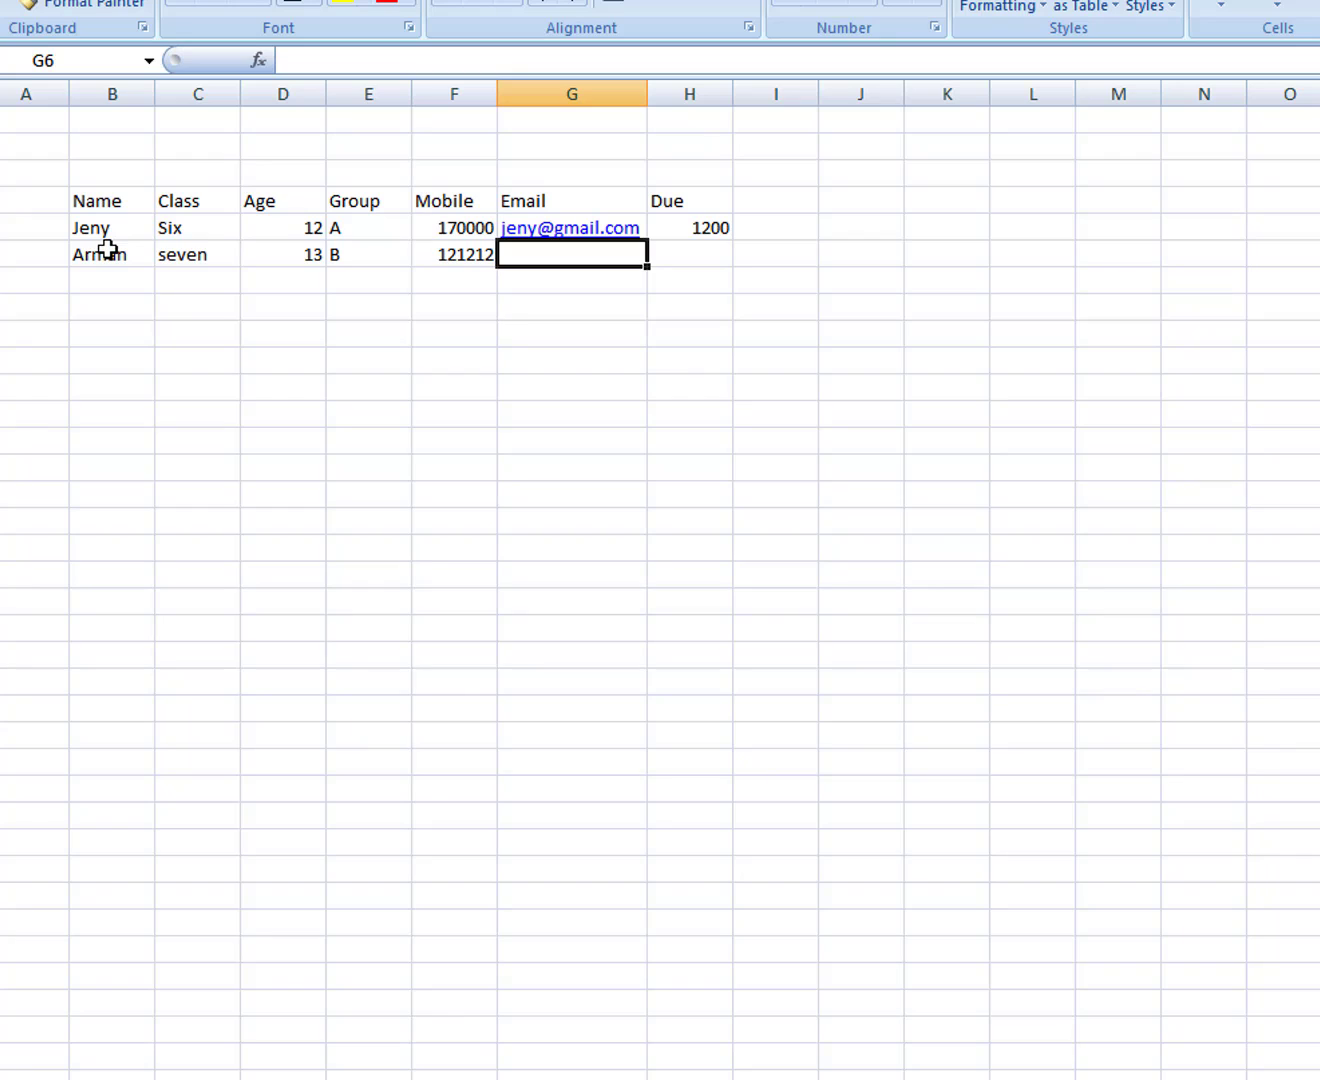
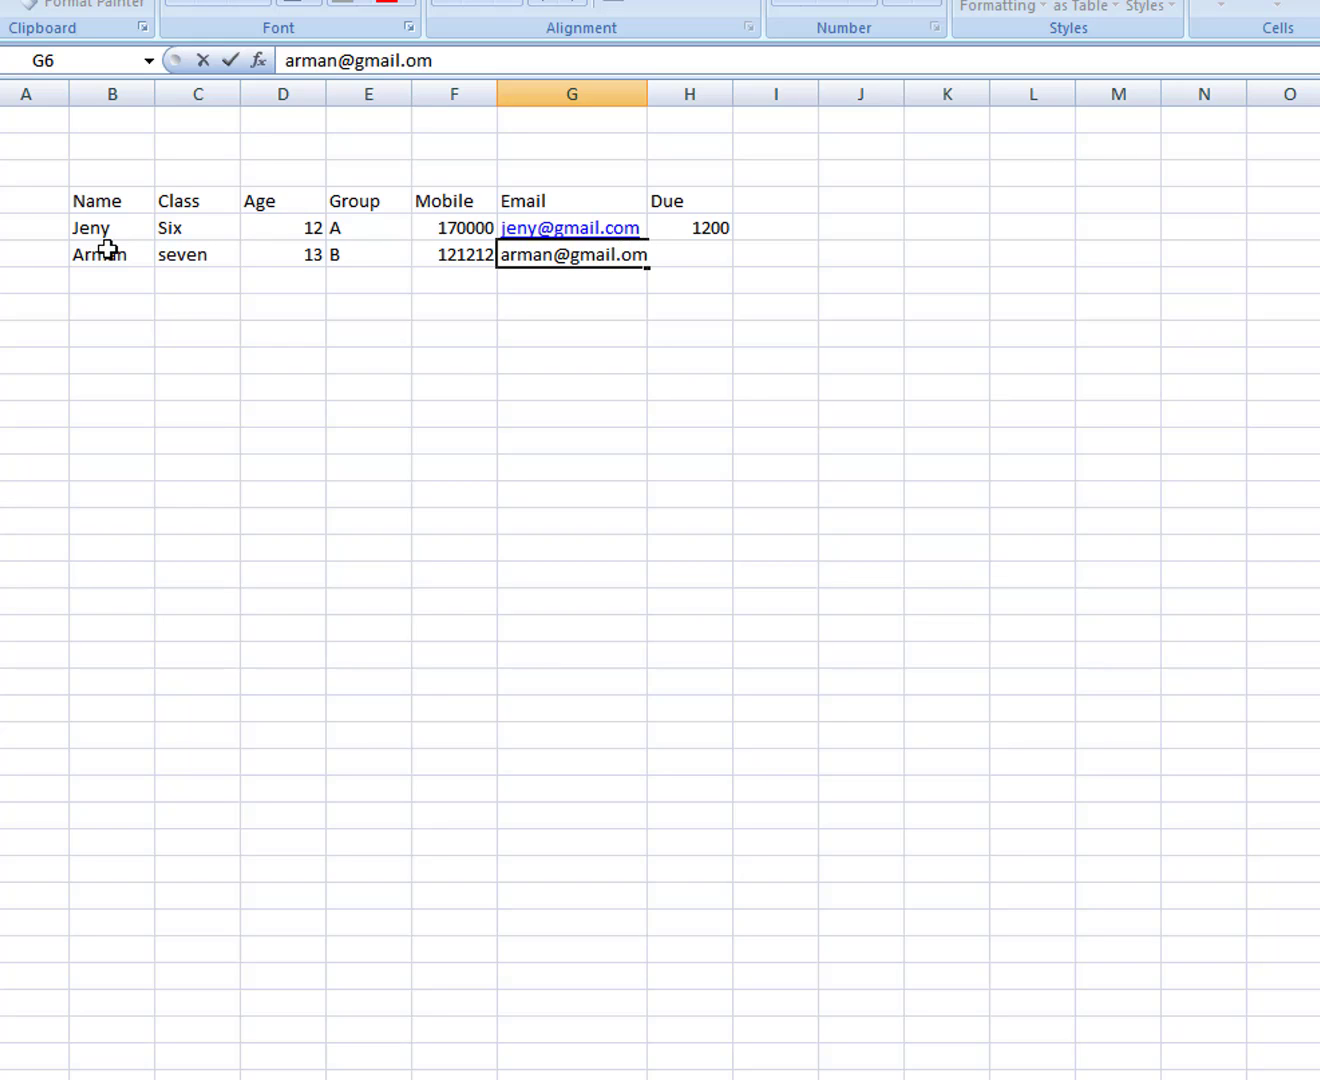
{"action": "key", "text": "Left"}
{"action": "key", "text": "Left"}
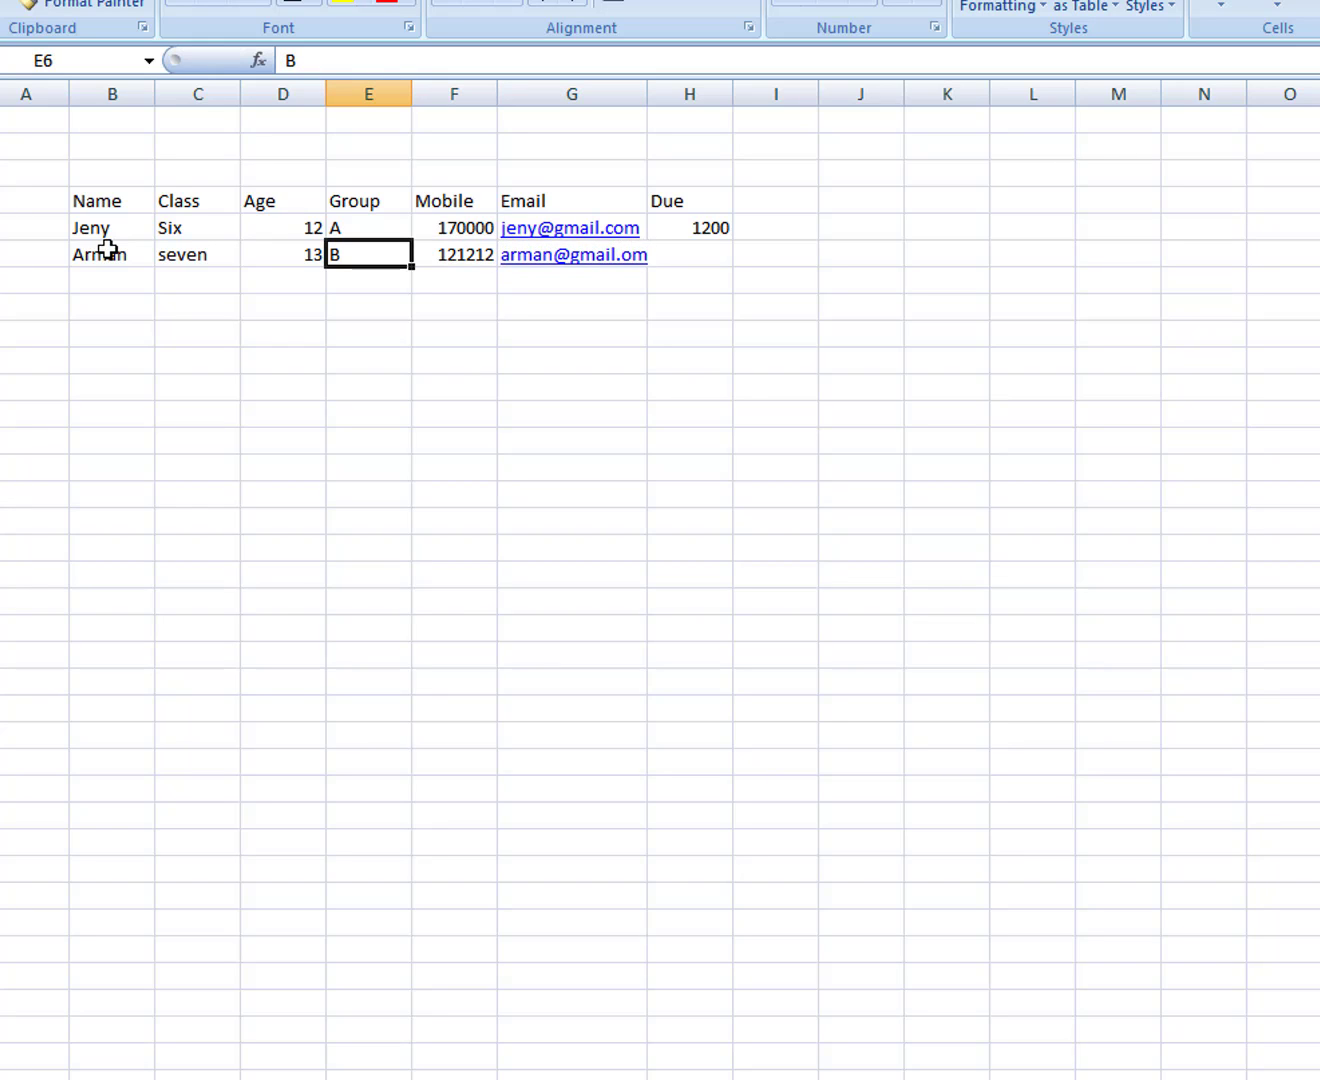
{"action": "key", "text": "Right"}
{"action": "key", "text": "Right"}
{"action": "key", "text": "Right"}
{"action": "key", "text": "Right"}
{"action": "key", "text": "Left"}
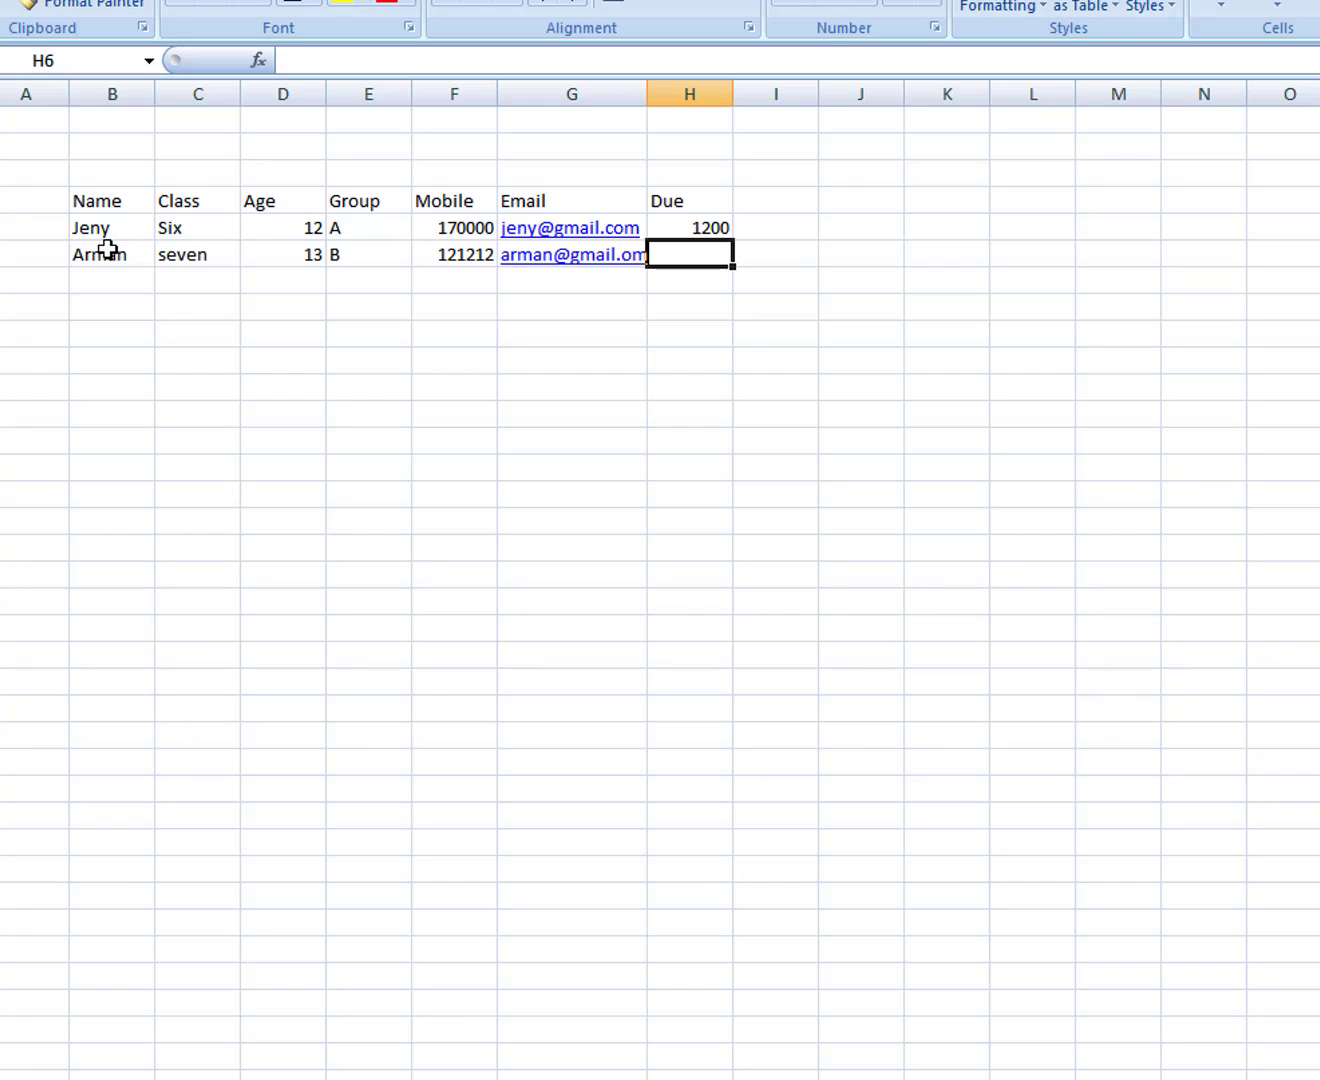
{"action": "type", "text": "900"}
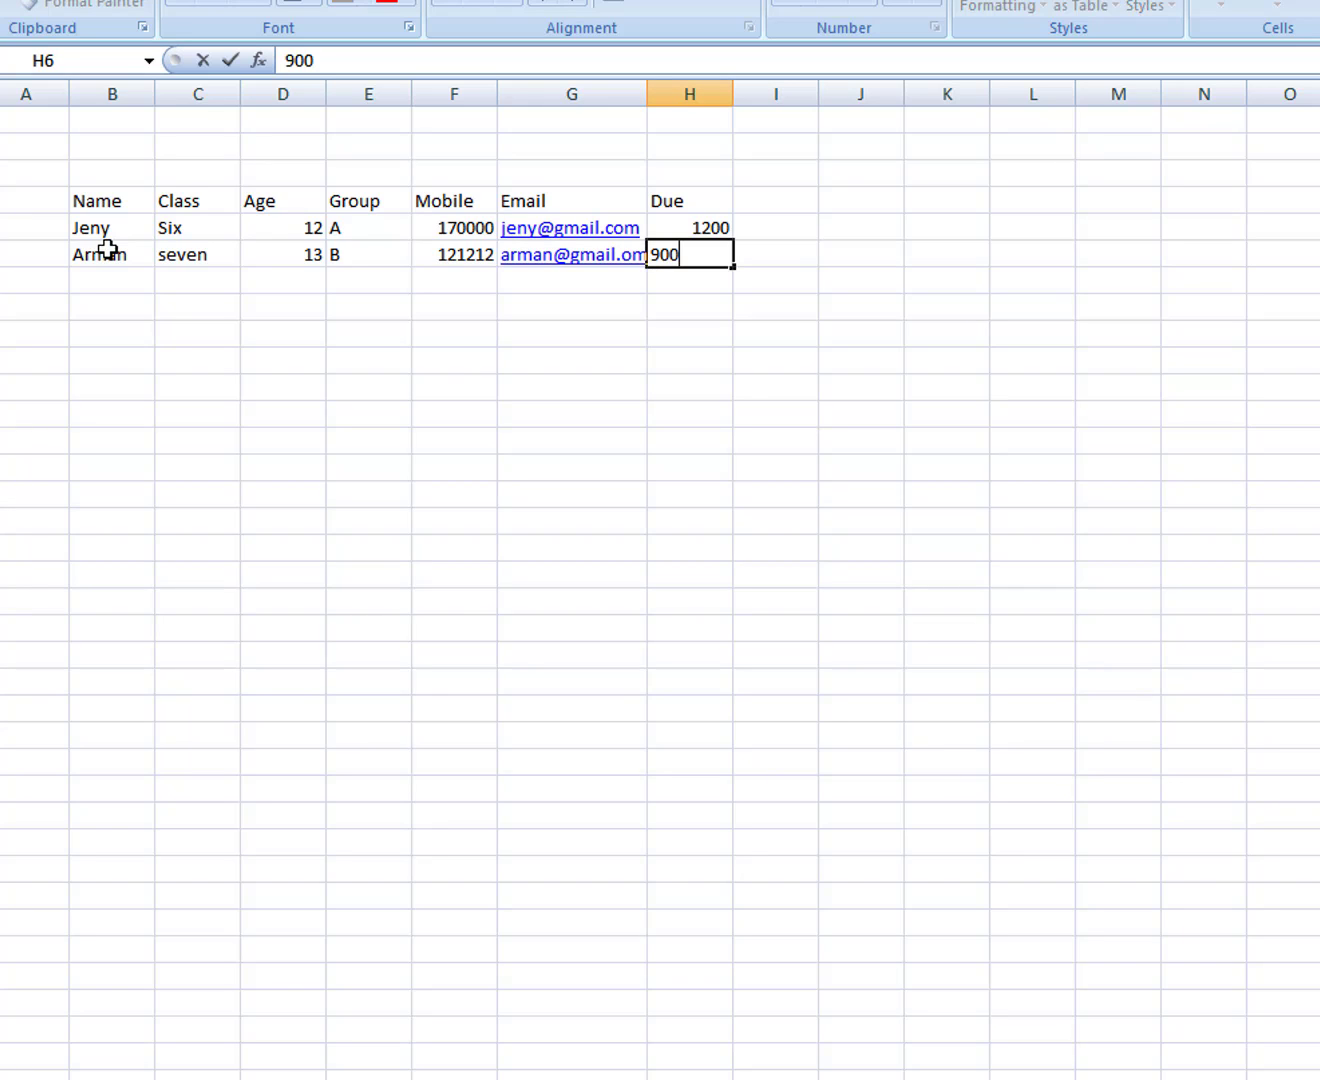
{"action": "key", "text": "Right"}
{"action": "key", "text": "Left"}
{"action": "key", "text": "Left"}
{"action": "key", "text": "Left"}
{"action": "key", "text": "Left"}
{"action": "key", "text": "Left"}
{"action": "key", "text": "Left"}
{"action": "key", "text": "Left"}
{"action": "key", "text": "Left"}
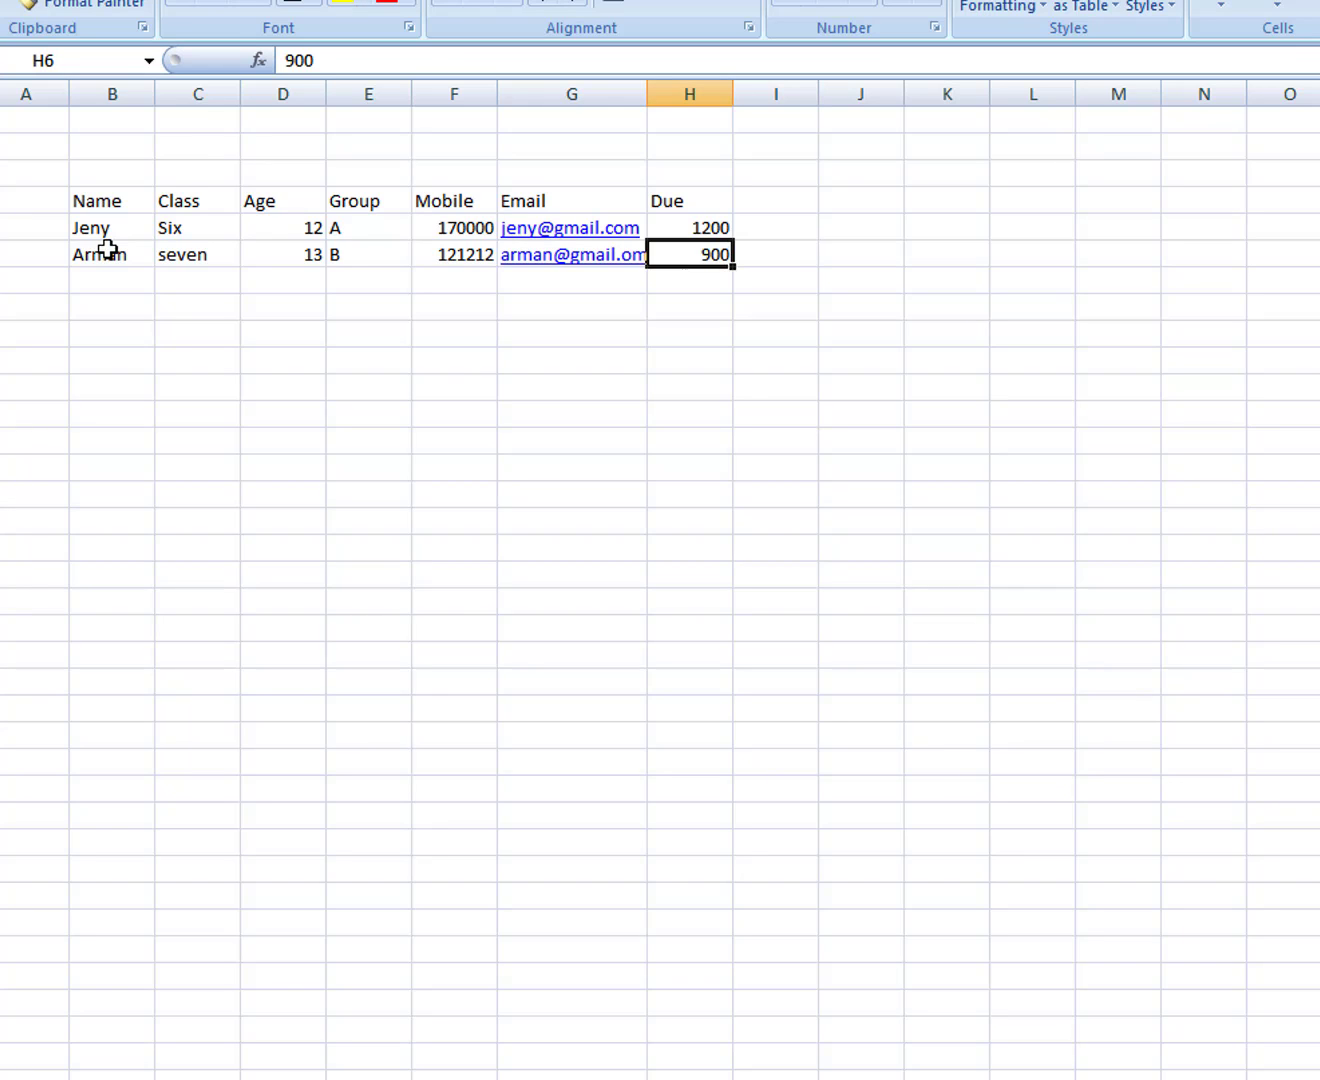
{"action": "key", "text": "Right"}
{"action": "key", "text": "Down"}
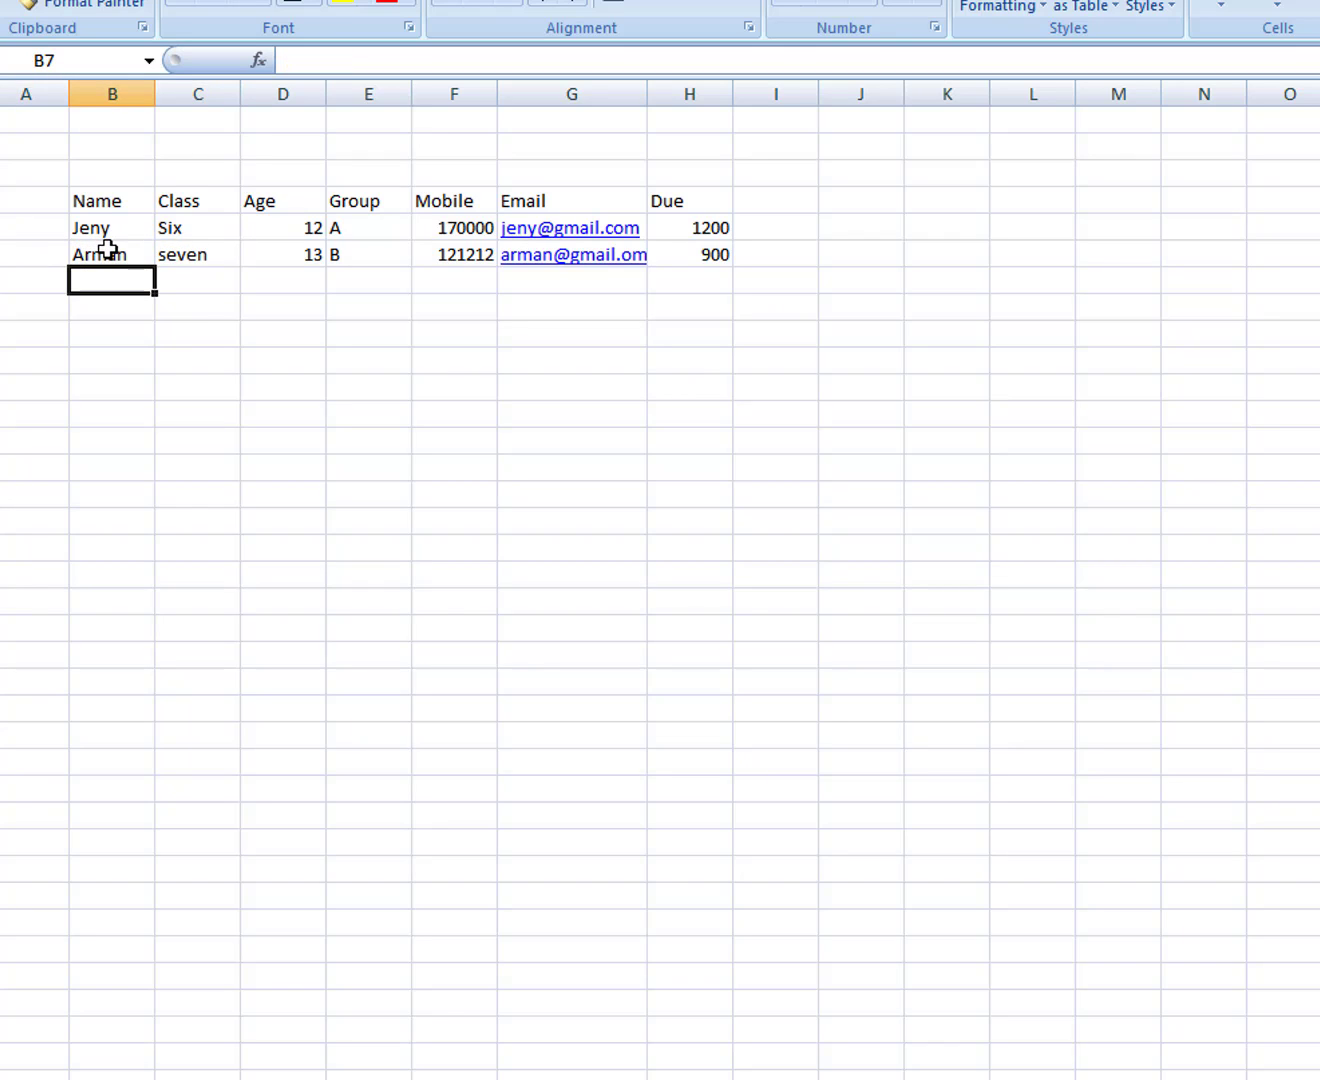
Step: Enter the third student's name, class Six, age 12 and group D in row 7
{"action": "type", "text": "SAmi"}
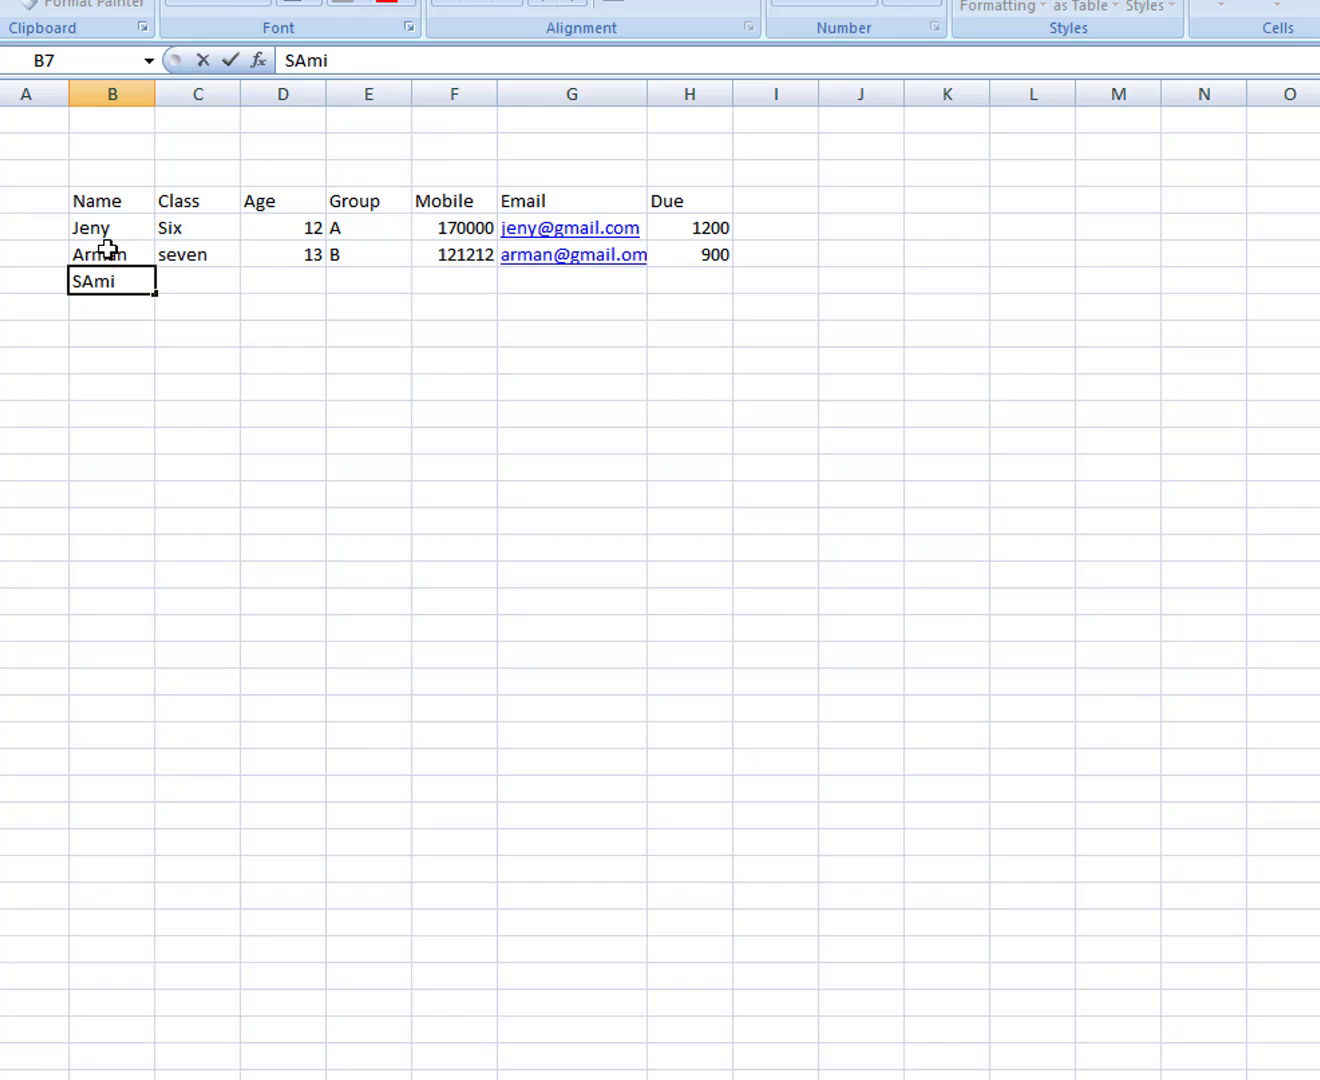
{"action": "key", "text": "Tab"}
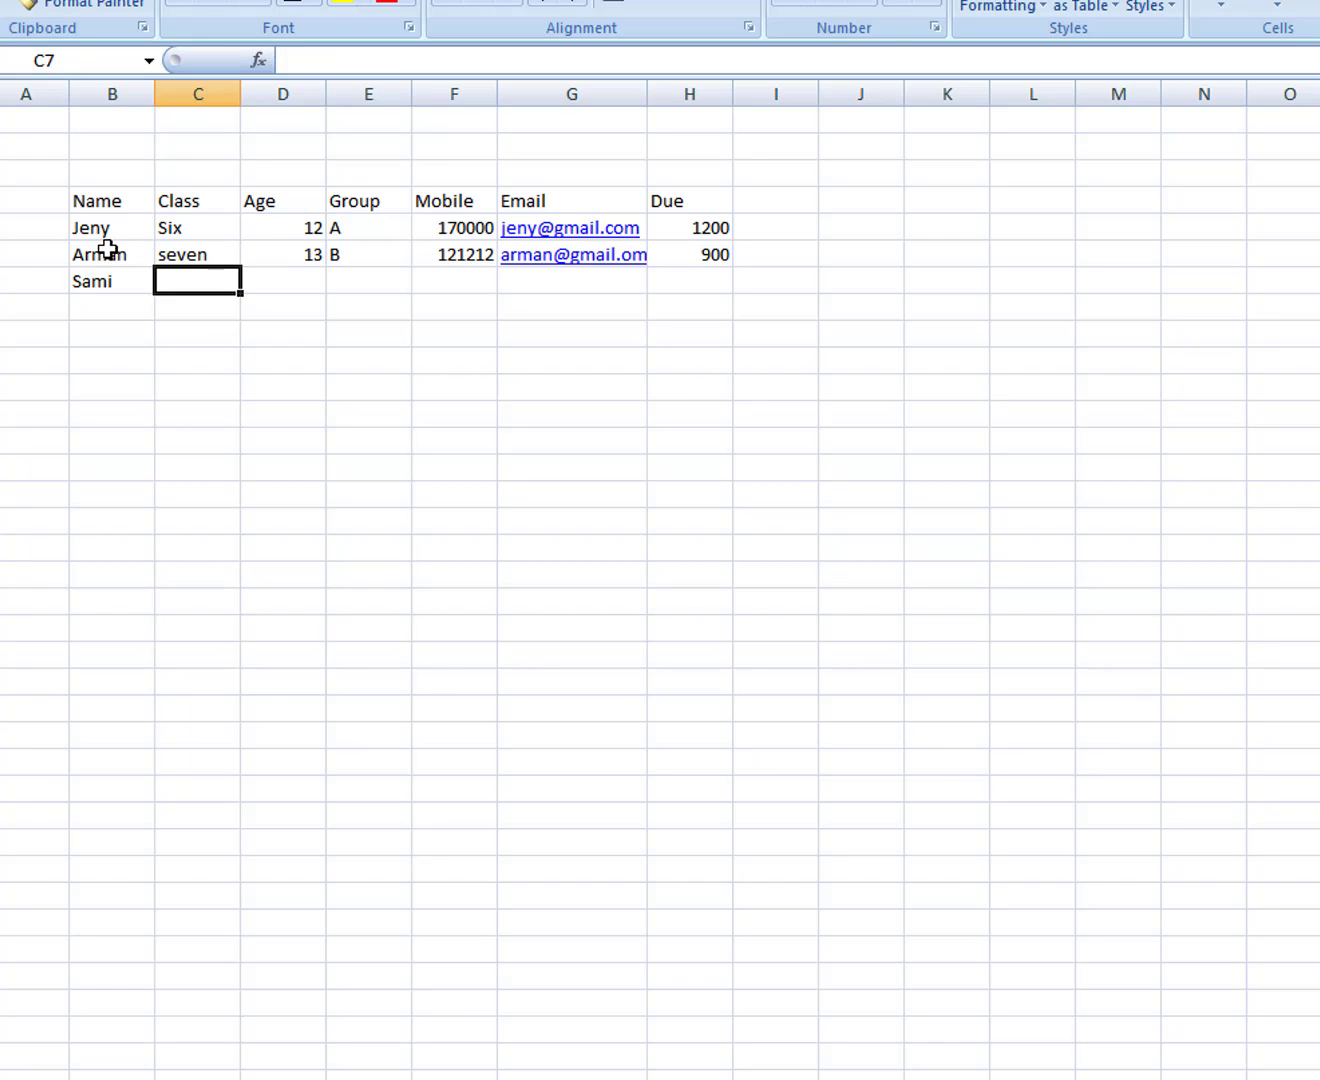
{"action": "type", "text": "Sex"}
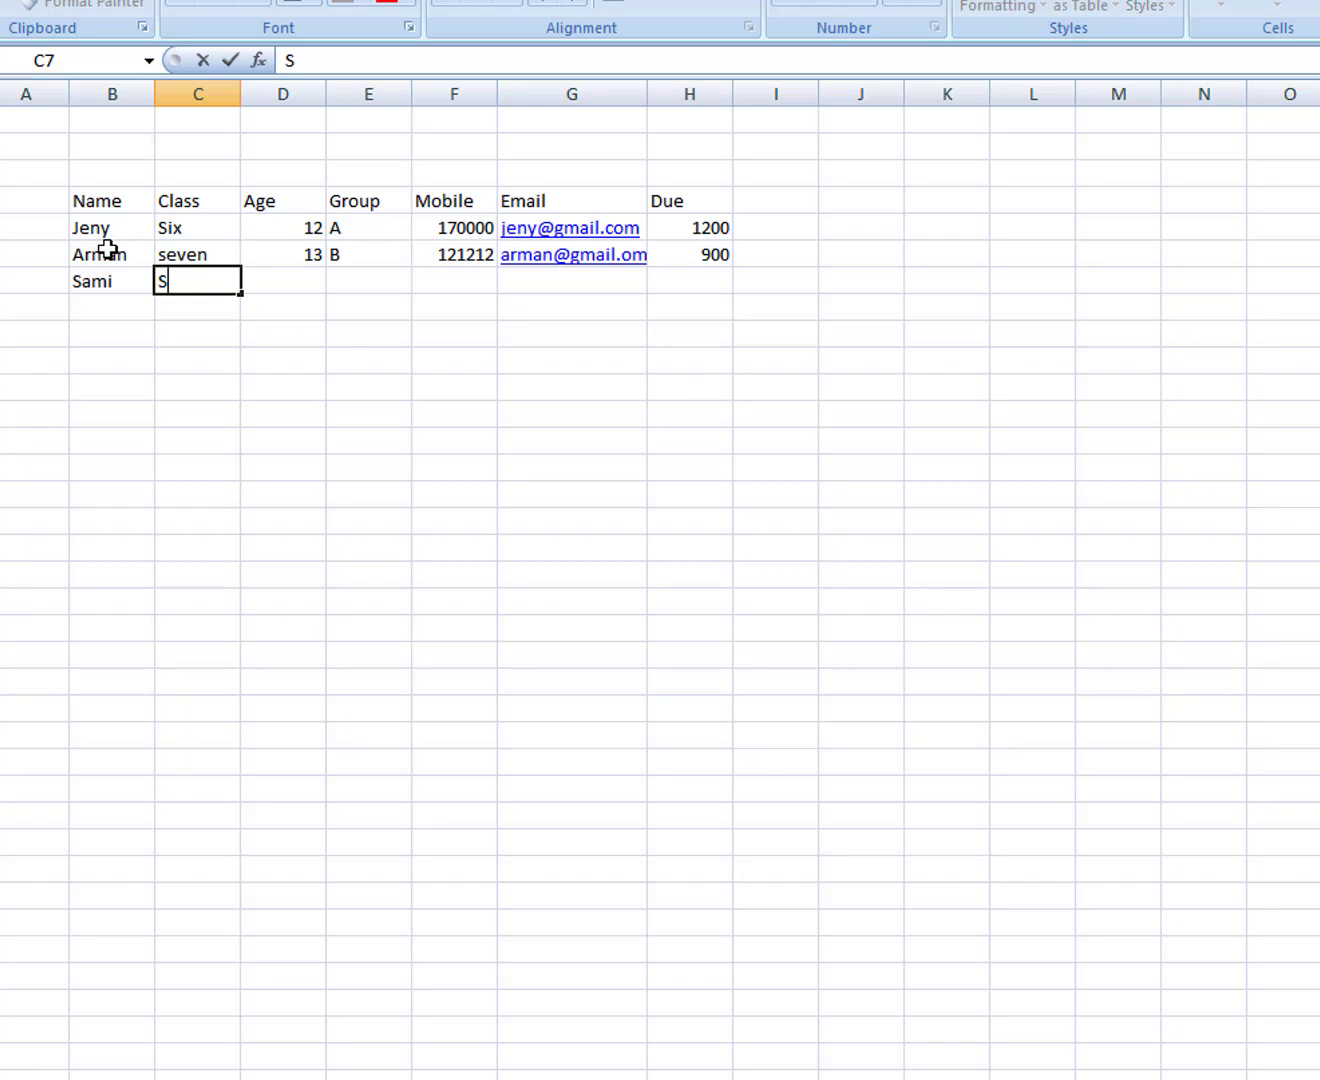
{"action": "key", "text": "BackSpace"}
{"action": "key", "text": "BackSpace"}
{"action": "type", "text": "ix"}
{"action": "key", "text": "Tab"}
{"action": "type", "text": "12"}
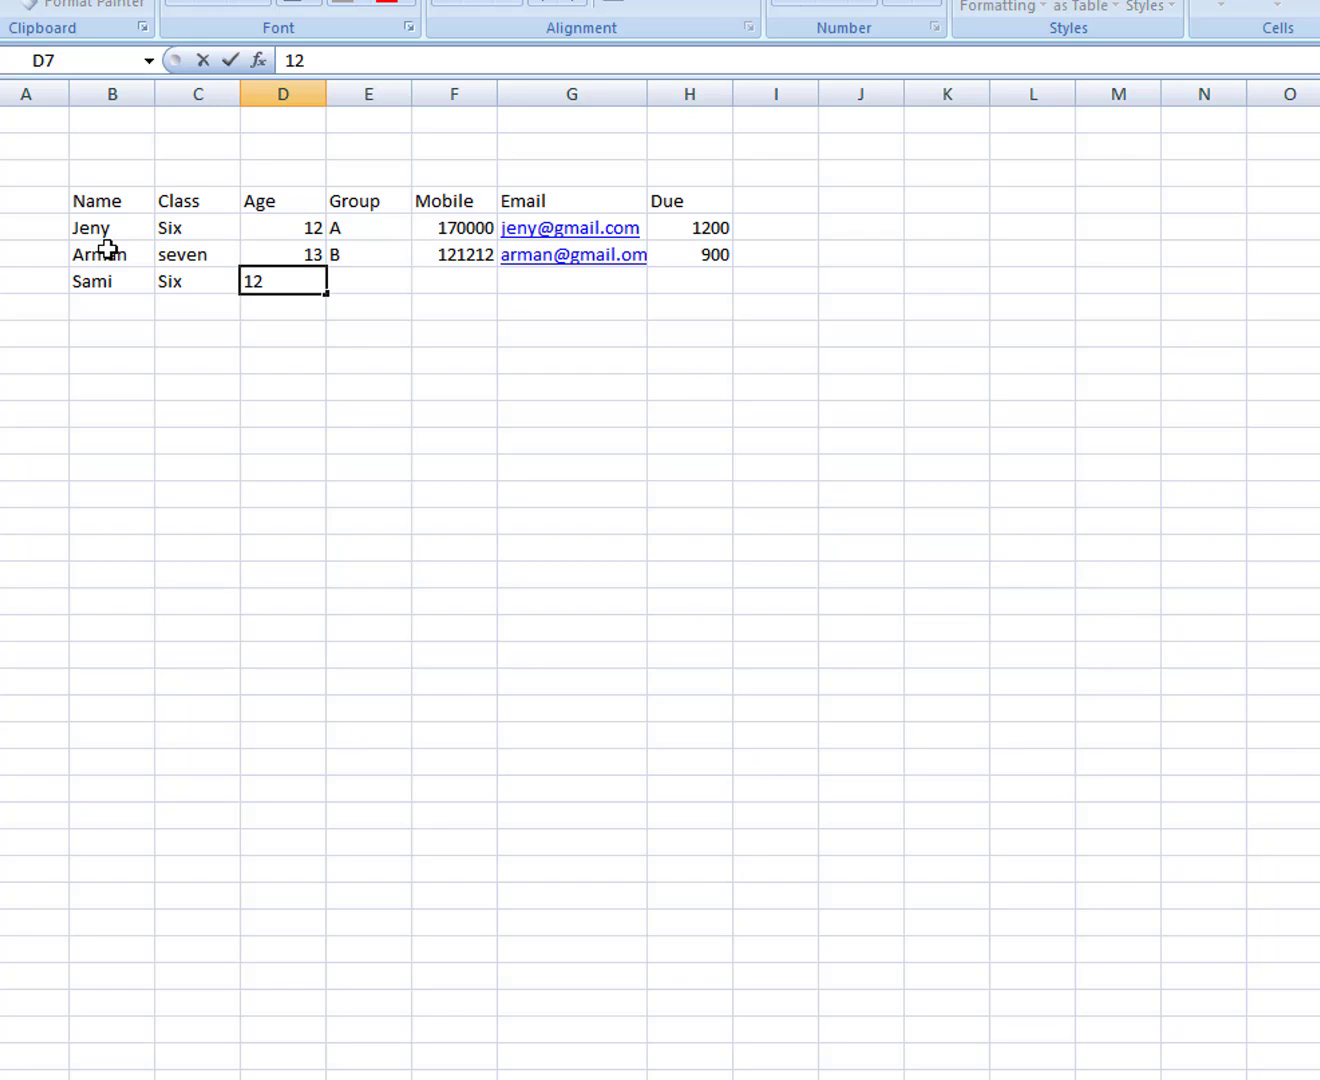
{"action": "key", "text": "Tab"}
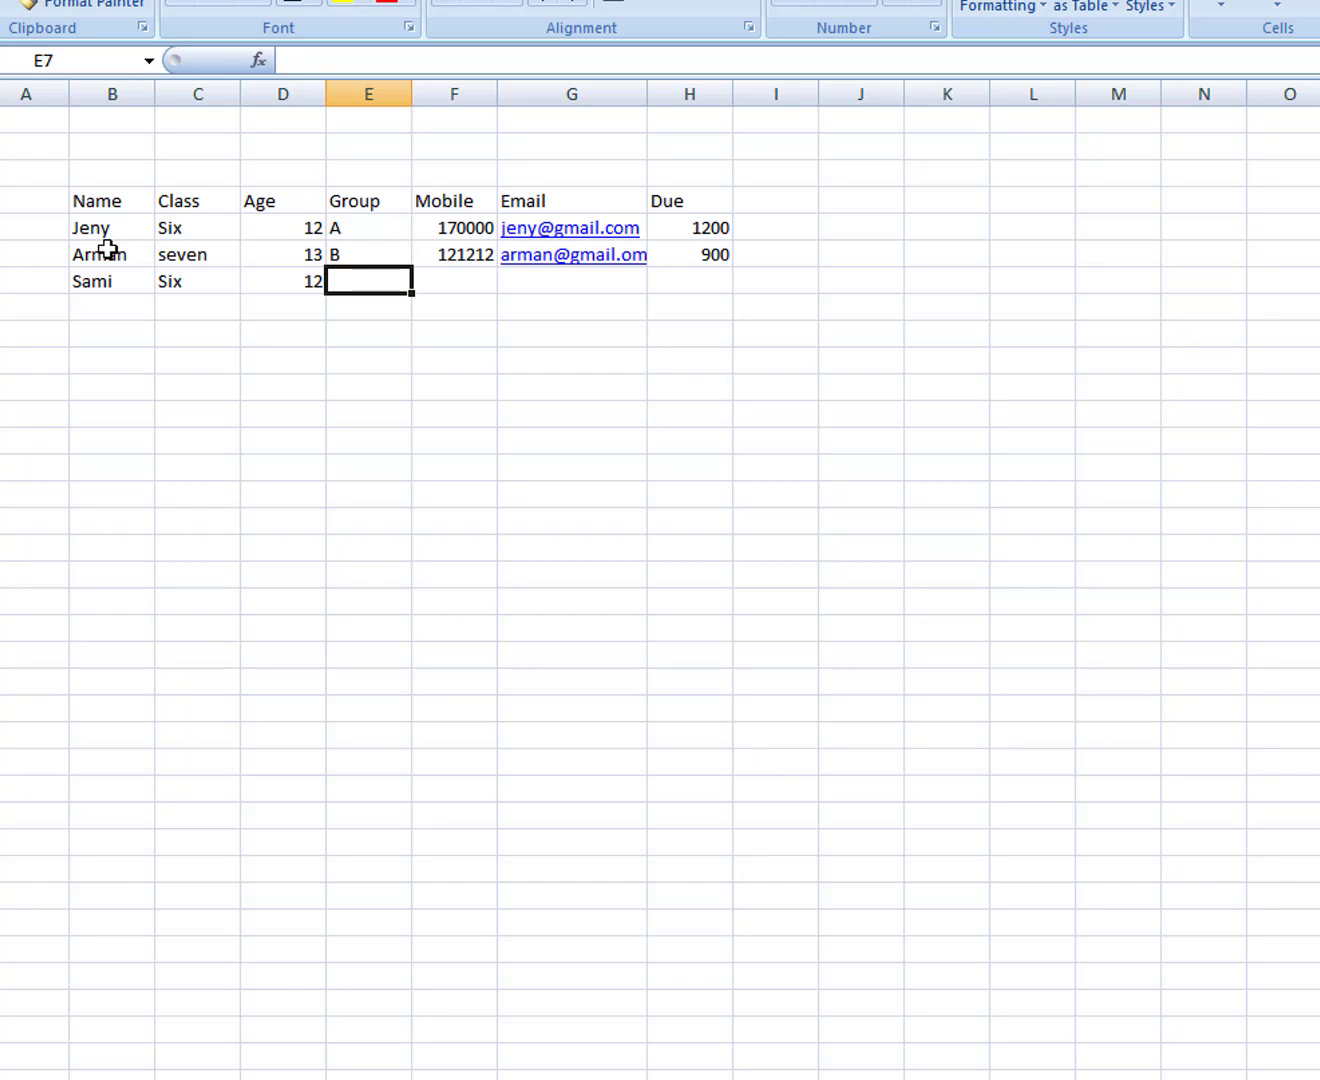
{"action": "type", "text": "D"}
{"action": "key", "text": "Tab"}
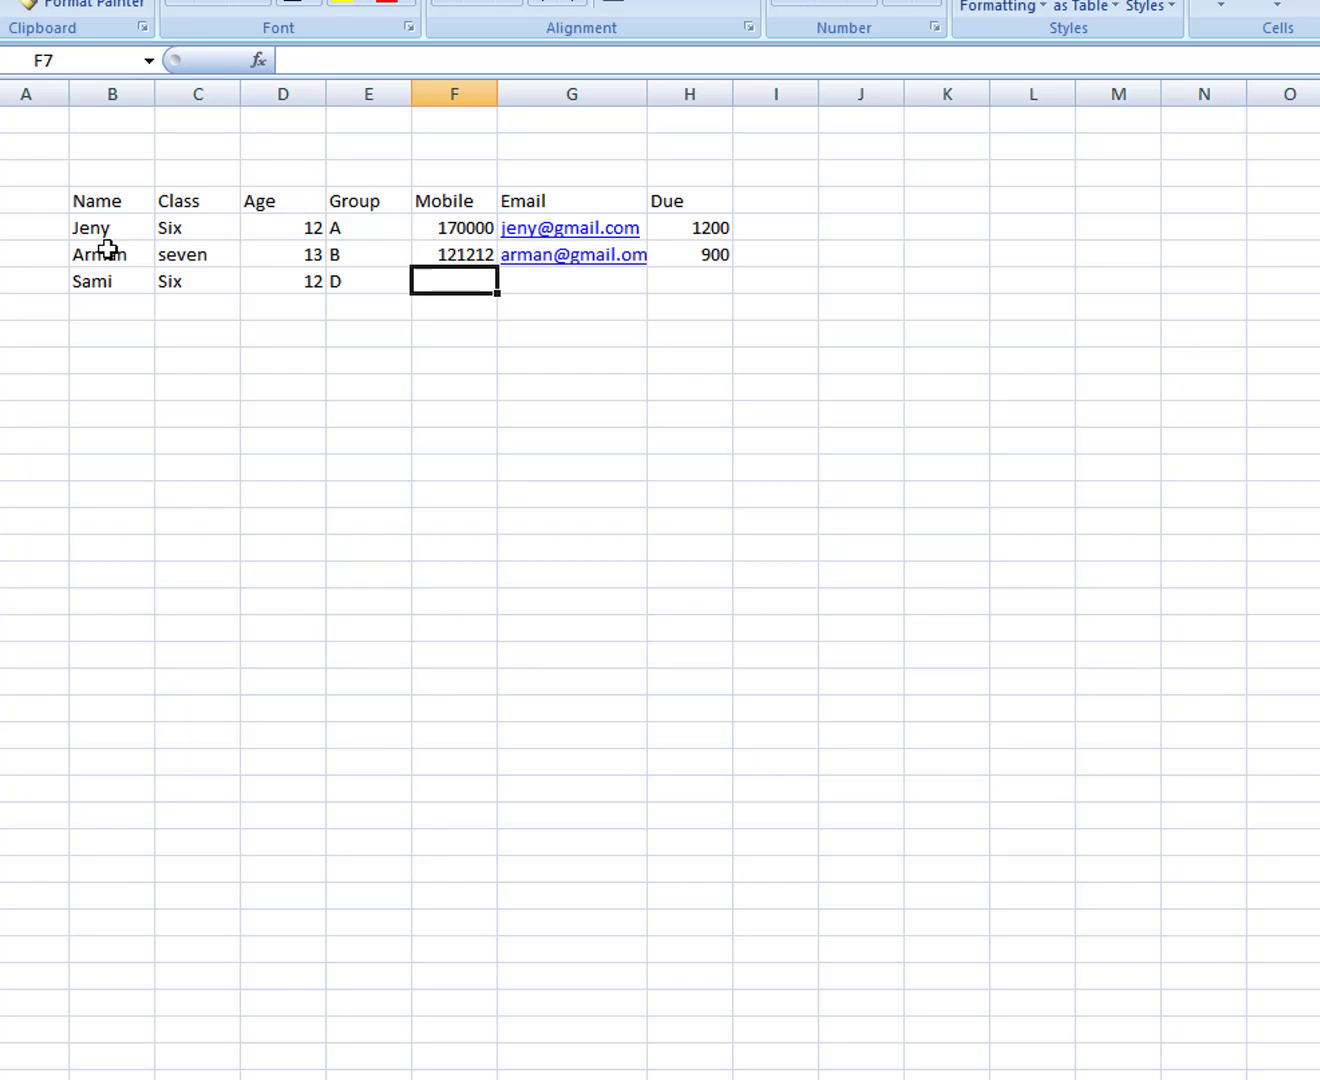
Step: Add the third student's mobile number, e-mail address and a Due of 200
{"action": "type", "text": "2323"}
{"action": "key", "text": "Tab"}
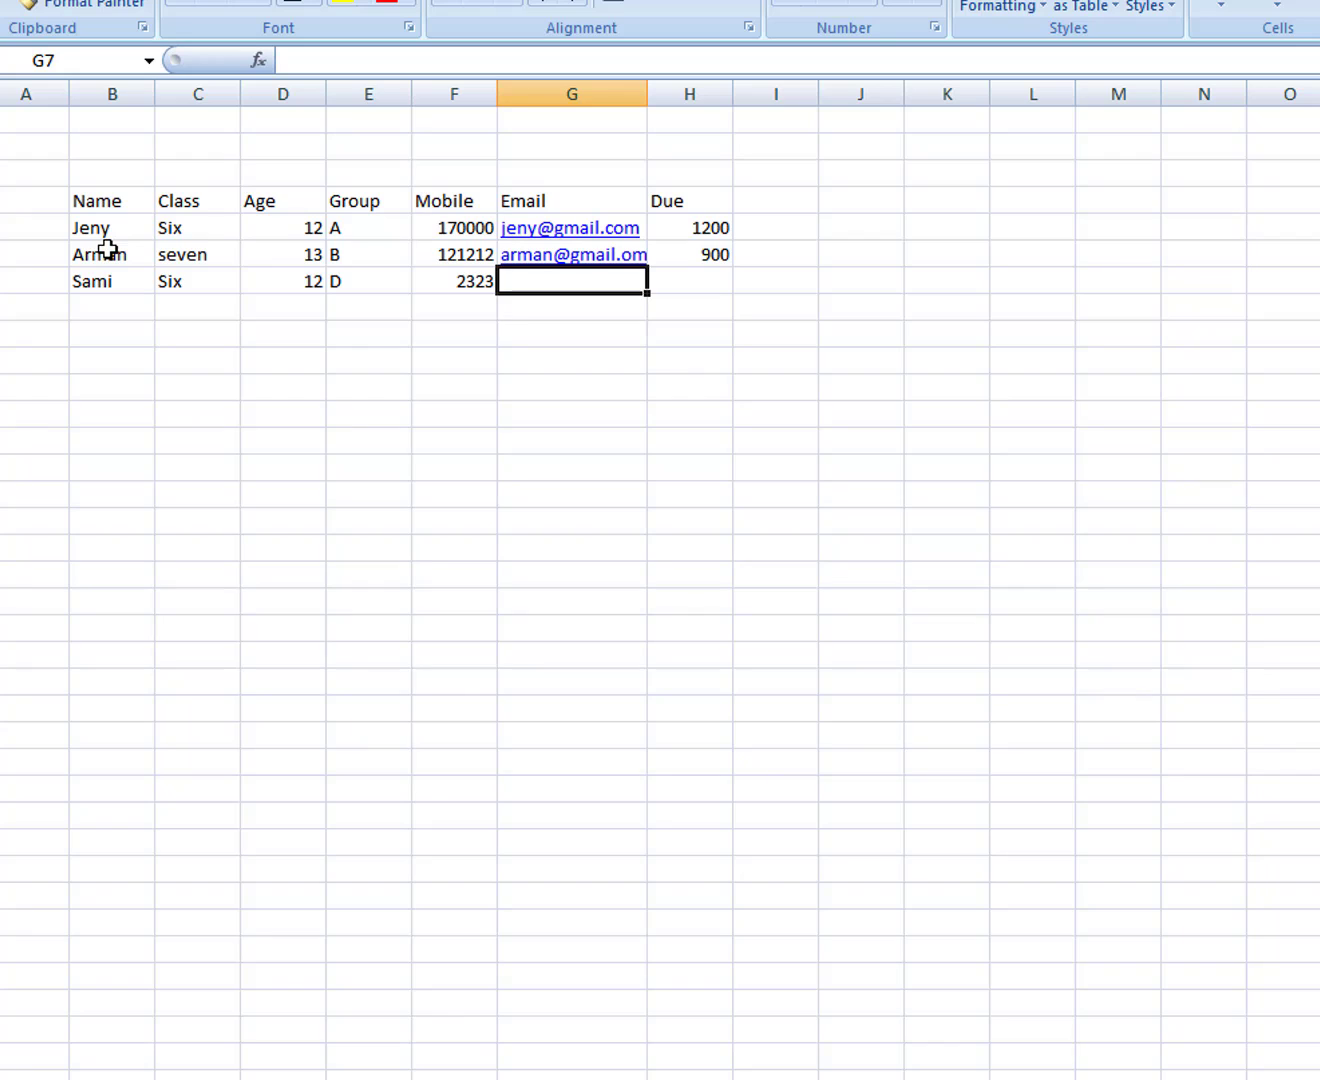
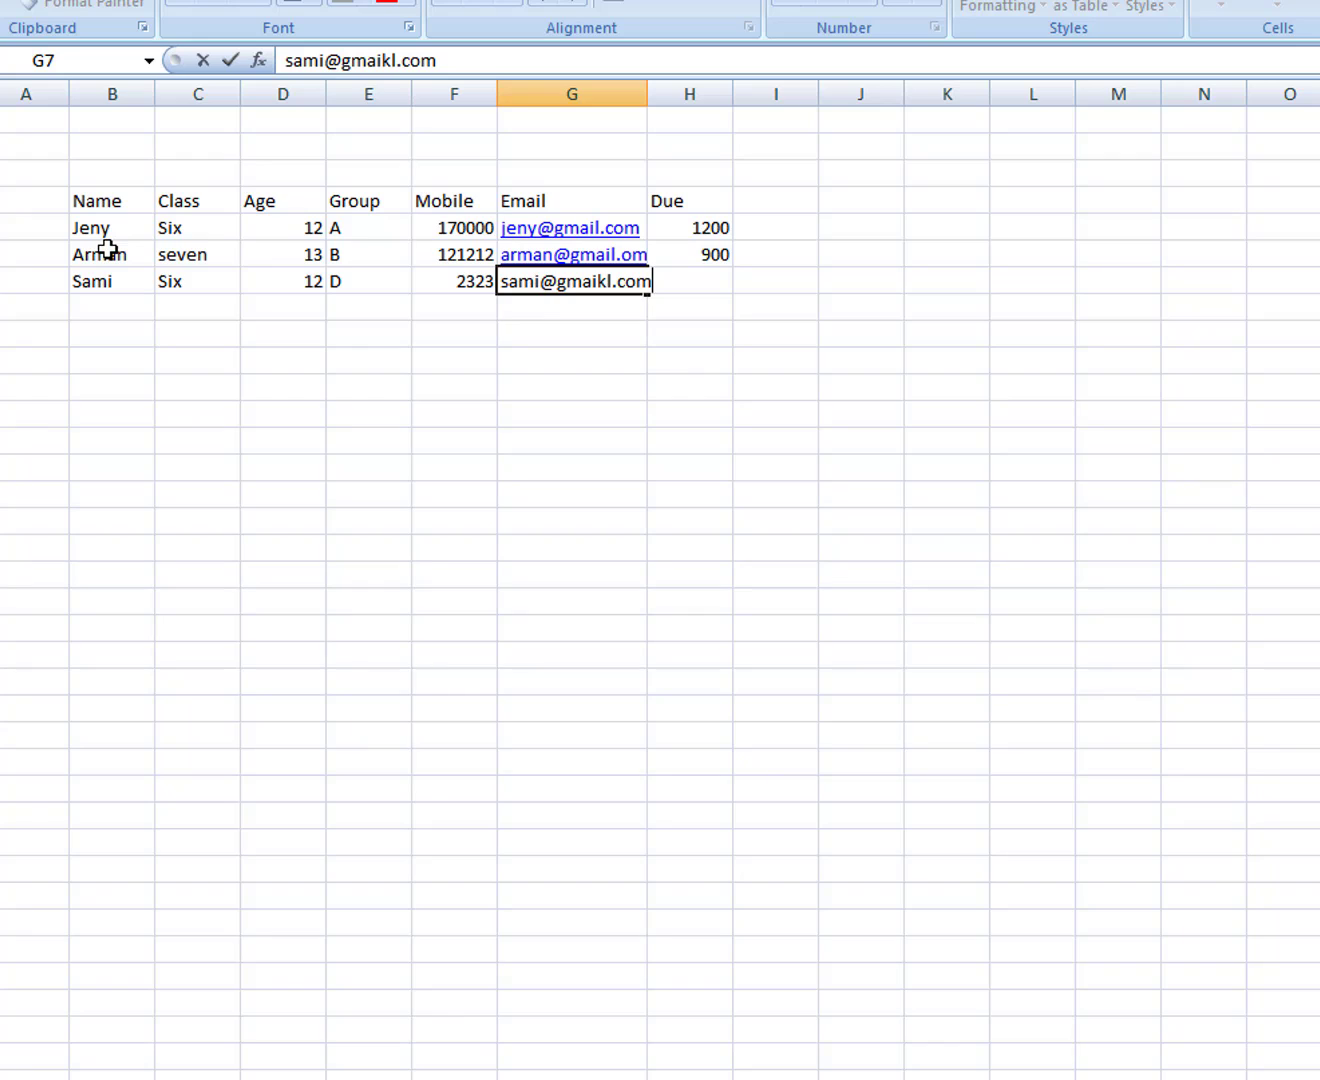
{"action": "key", "text": "Tab"}
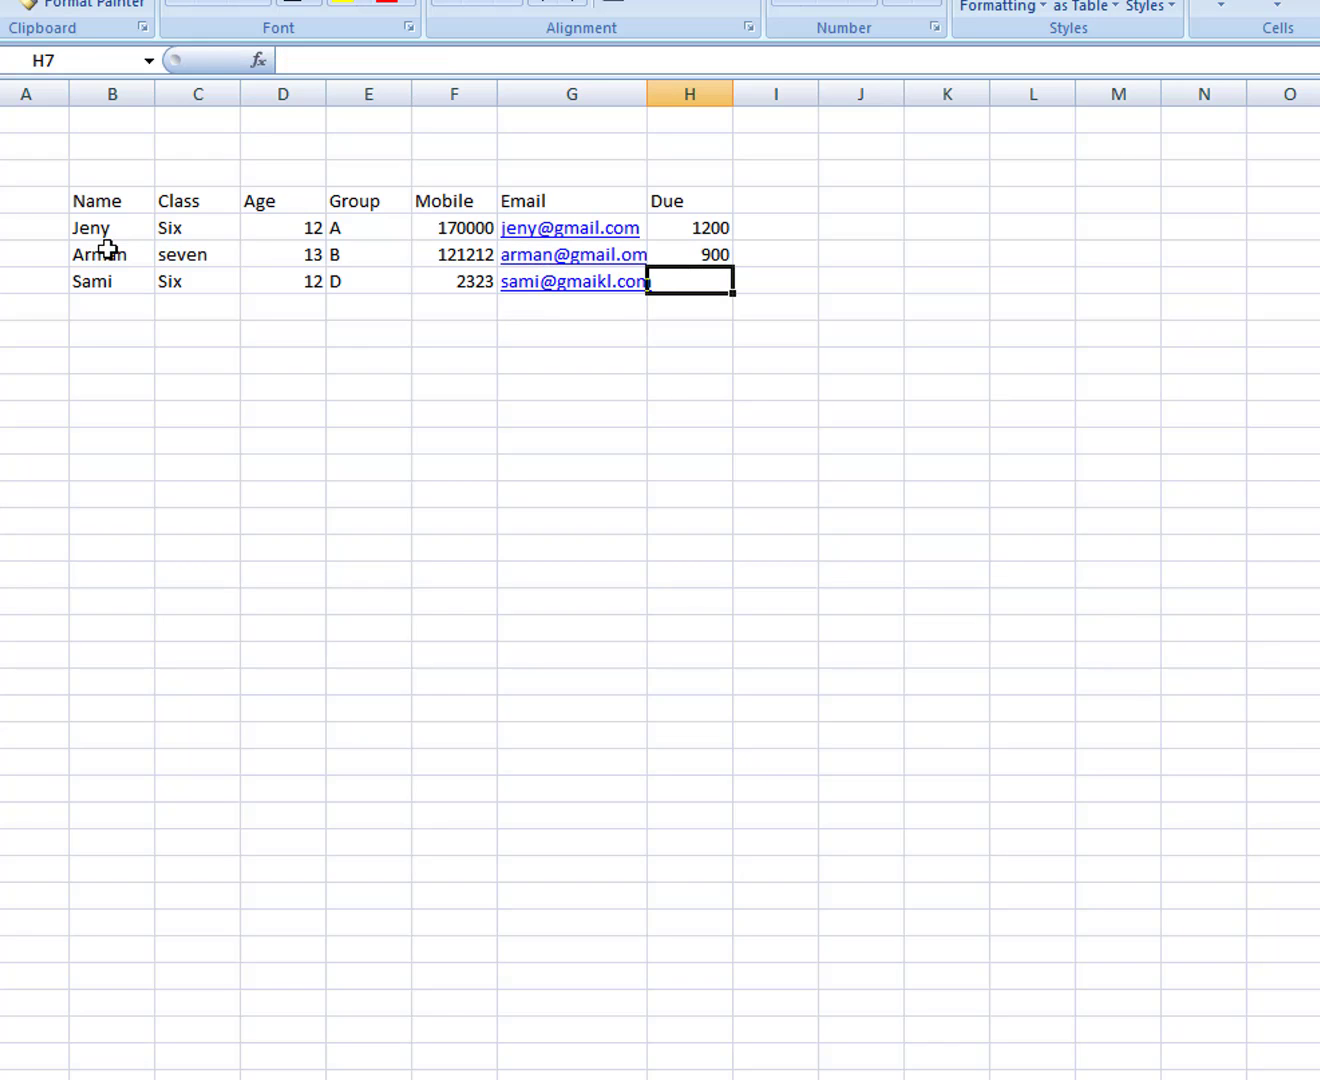
{"action": "type", "text": "200"}
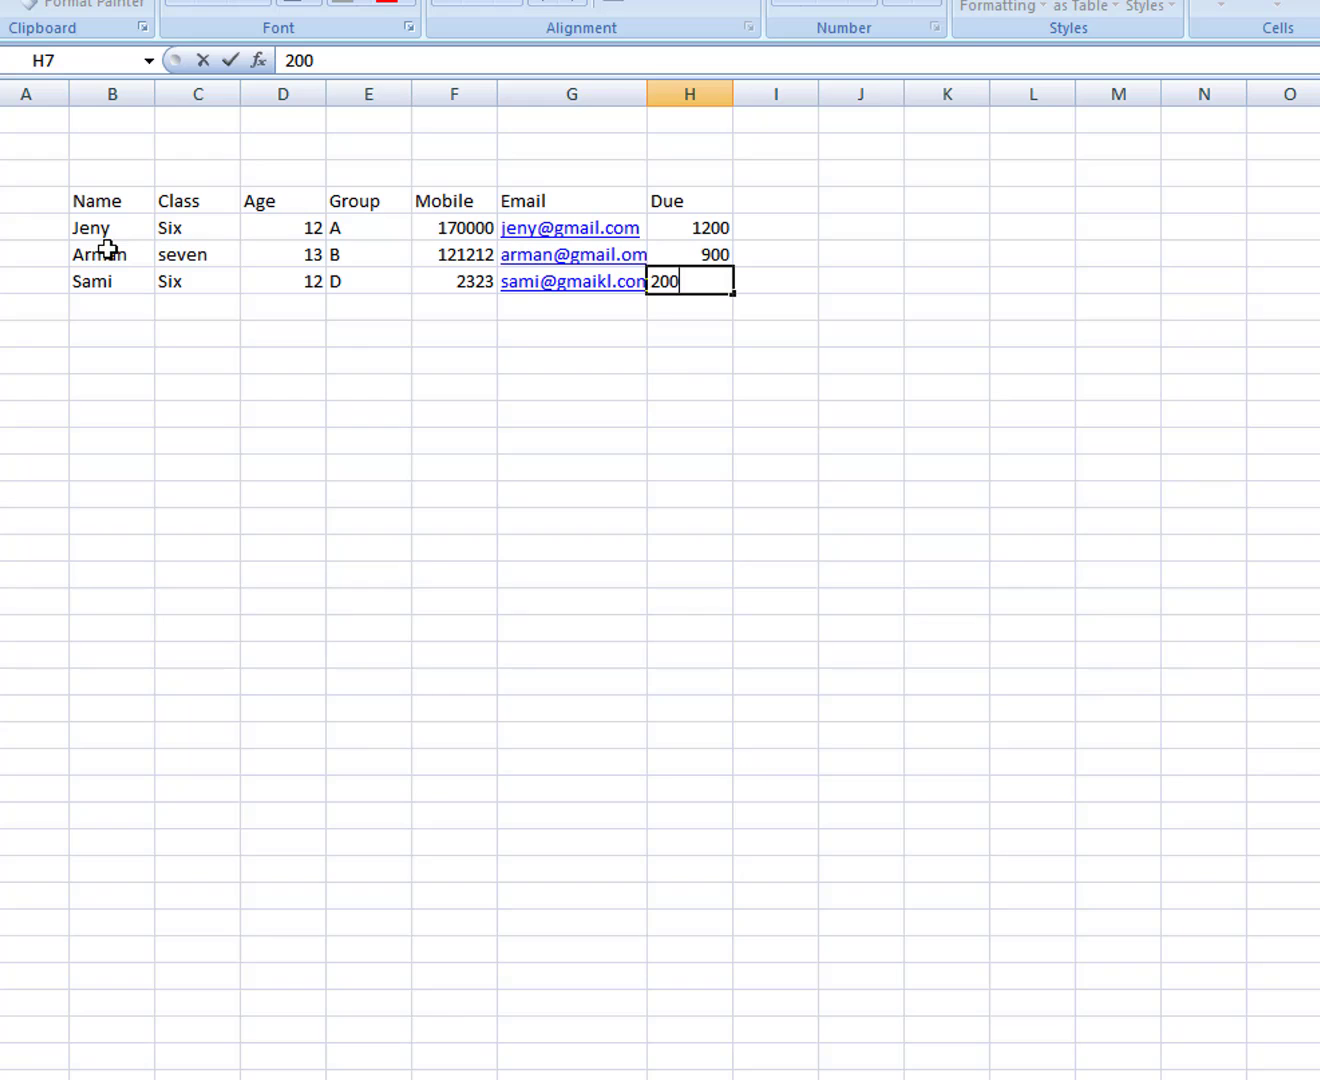
{"action": "key", "text": "Tab"}
{"action": "key", "text": "Left"}
{"action": "key", "text": "Left"}
{"action": "key", "text": "Left"}
{"action": "key", "text": "Left"}
{"action": "key", "text": "Left"}
{"action": "key", "text": "Left"}
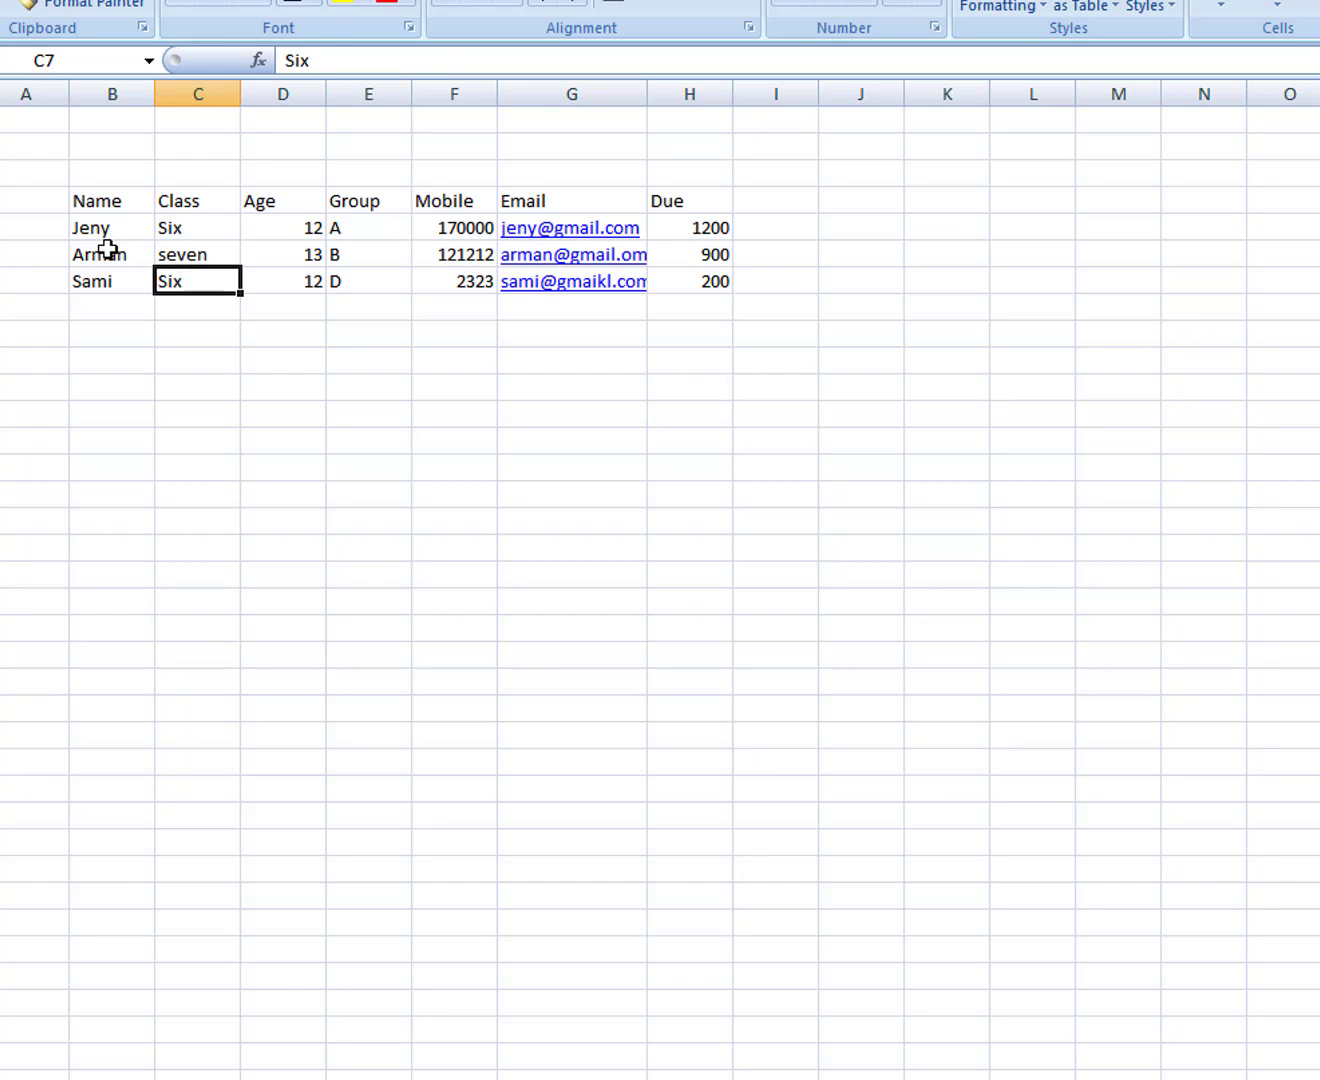
{"action": "key", "text": "Left"}
Step: Enter the fourth student's name, class Ten, age 16 and group B in row 8
{"action": "key", "text": "Down"}
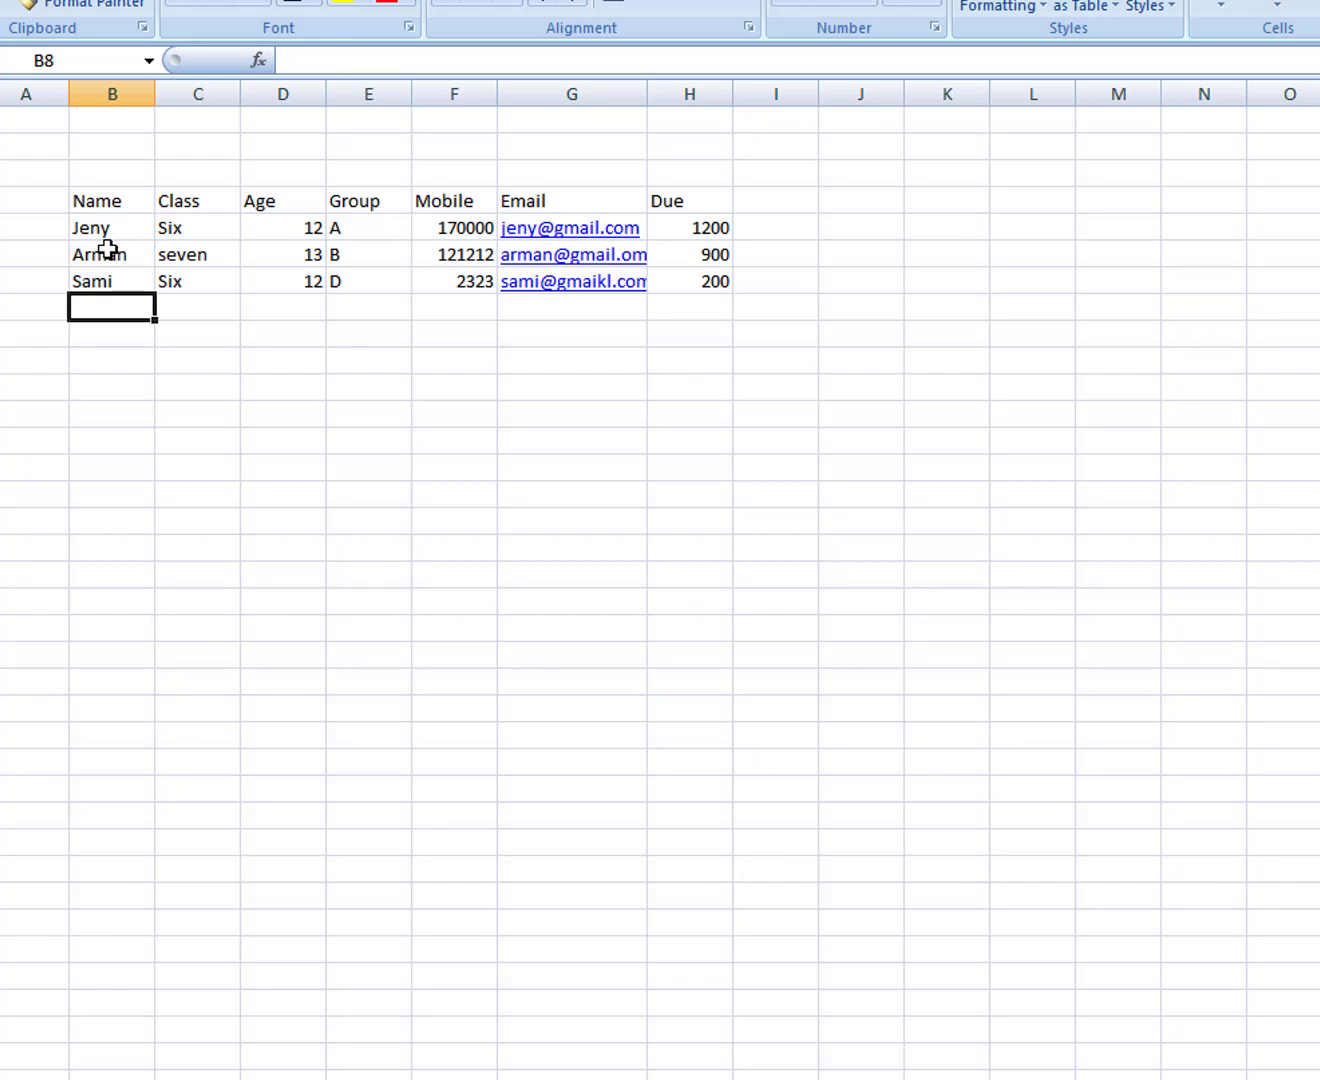
{"action": "type", "text": "Sadi"}
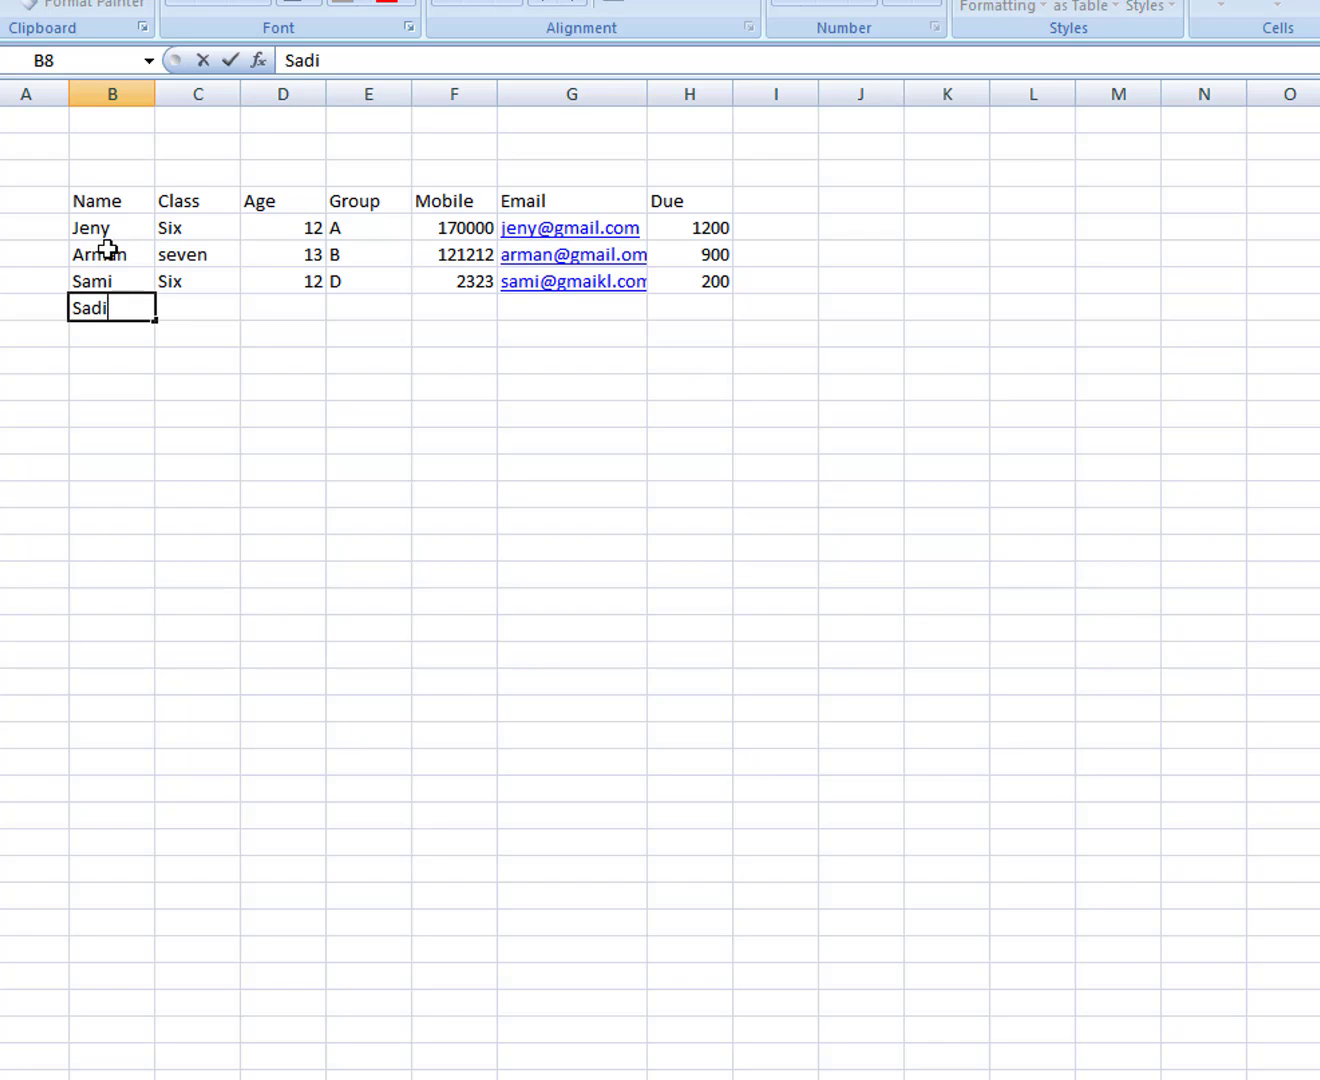
{"action": "key", "text": "Tab"}
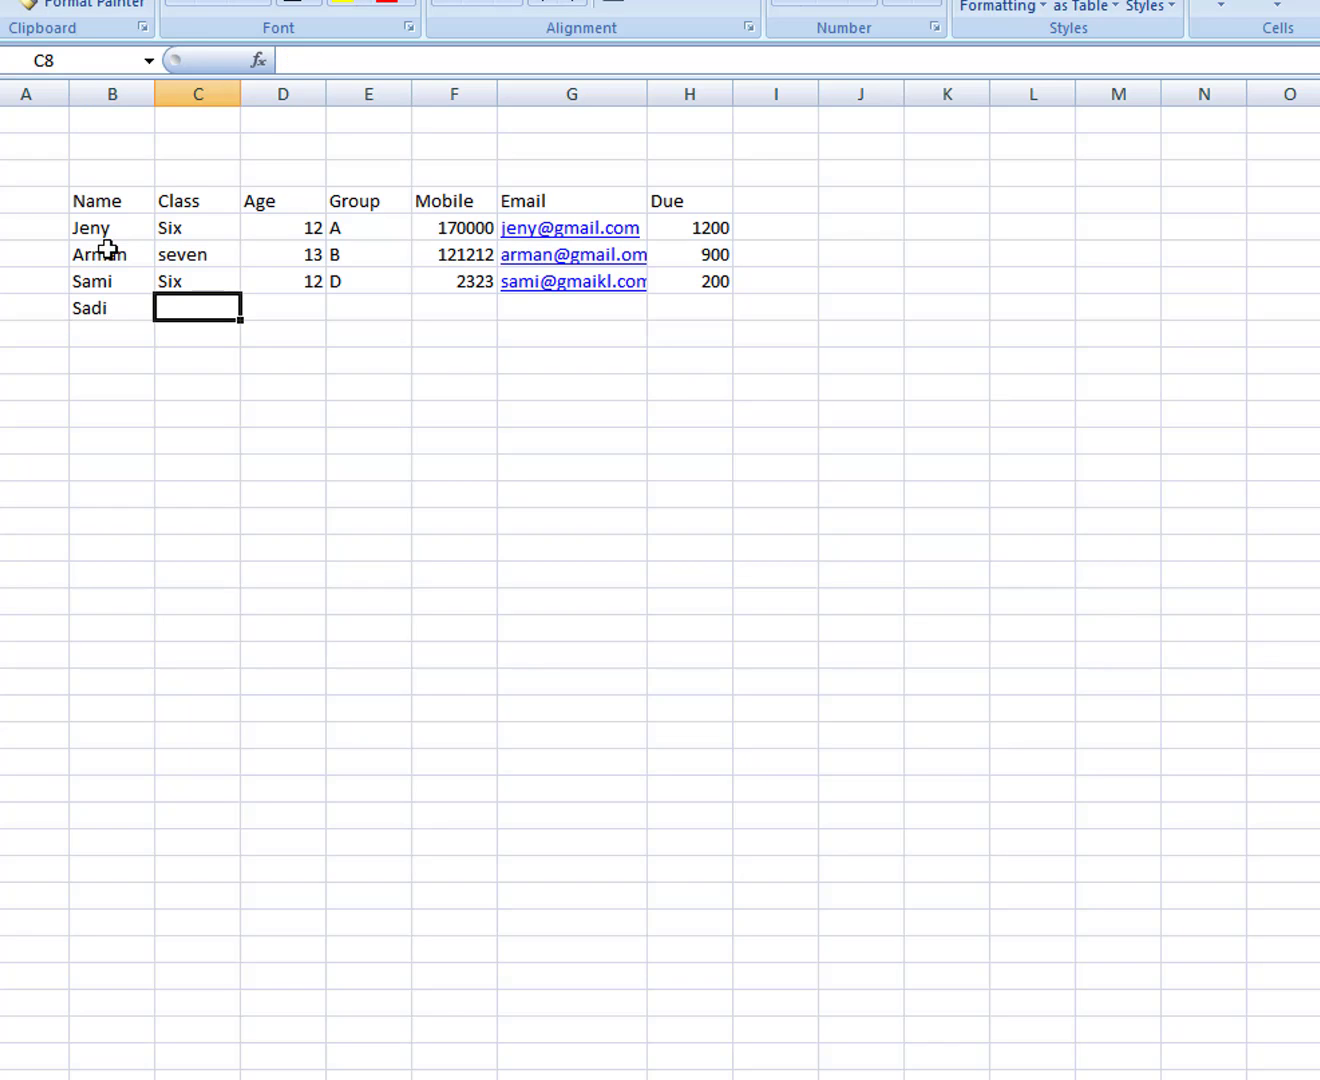
{"action": "type", "text": "Ten"}
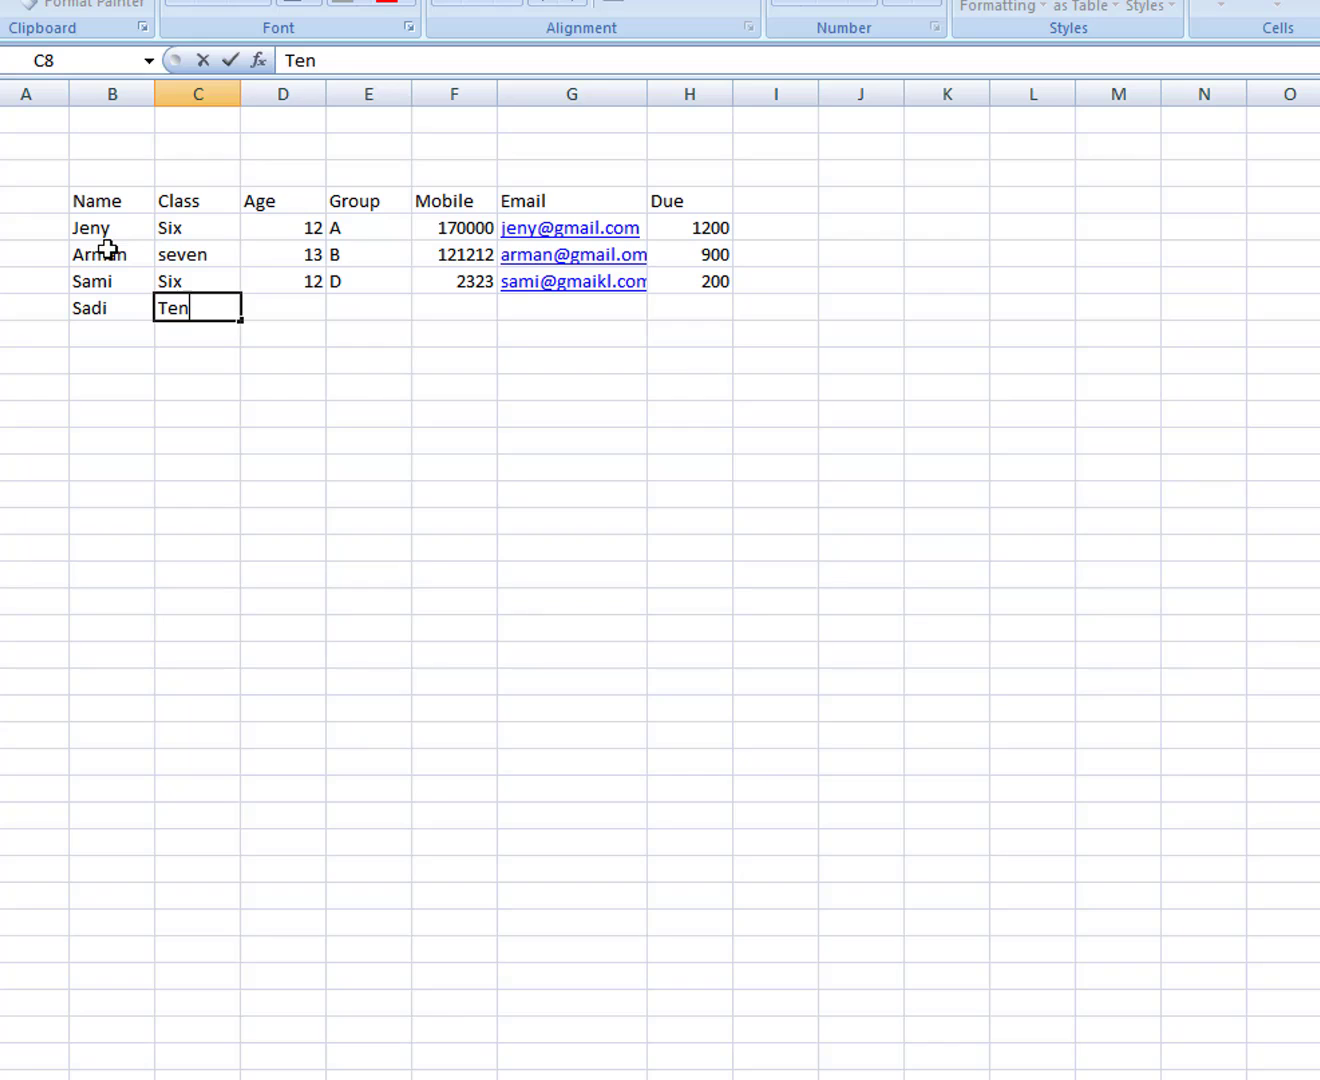
{"action": "key", "text": "Tab"}
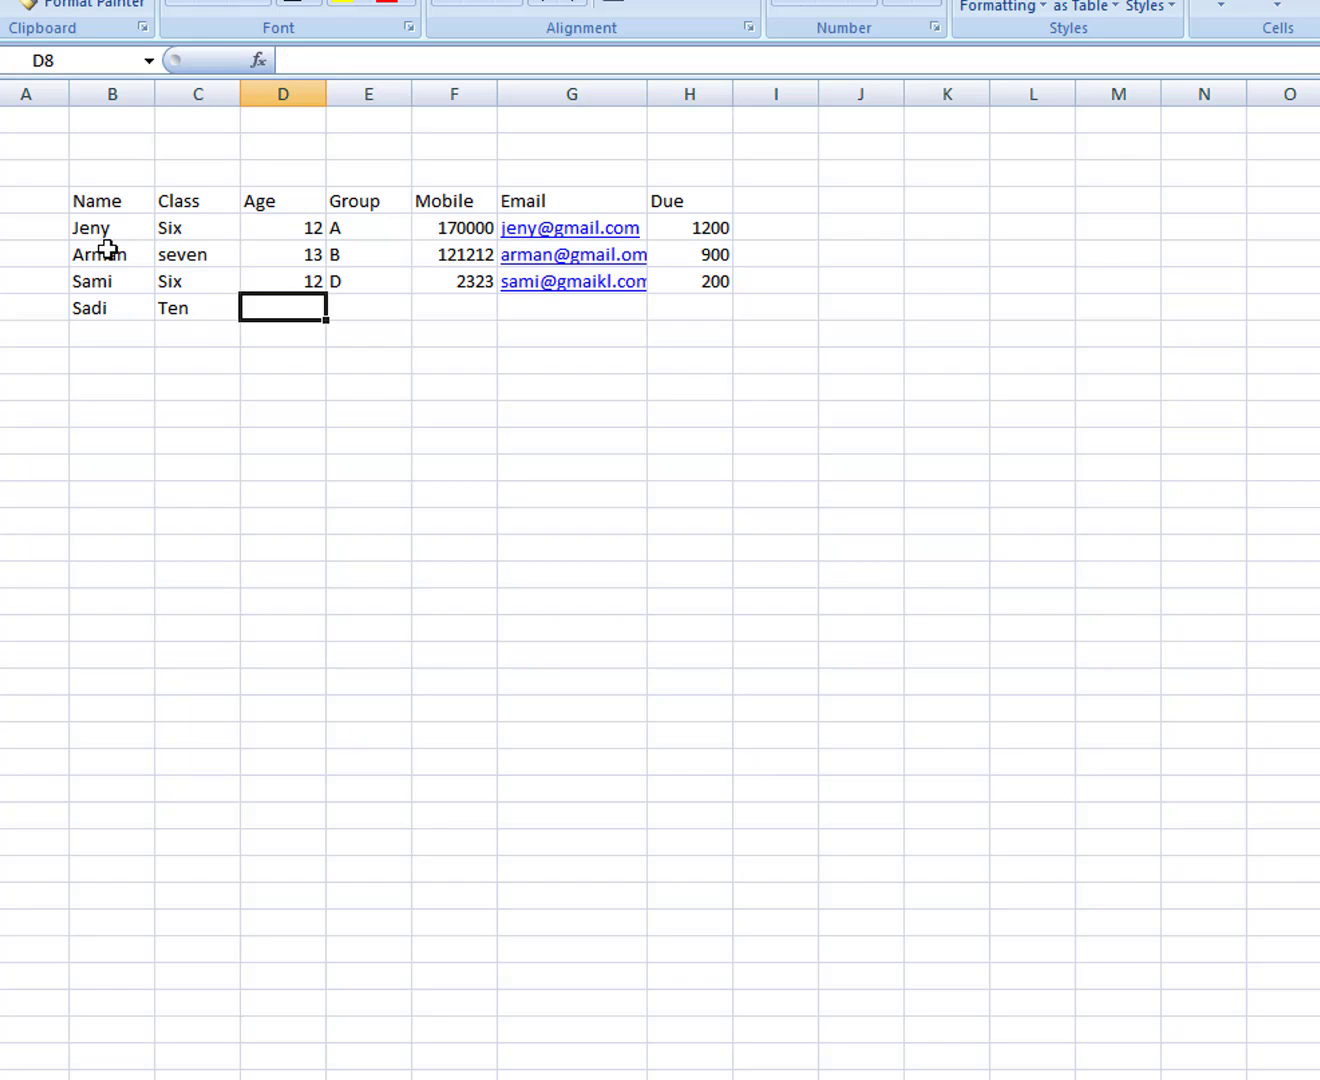
{"action": "type", "text": "10"}
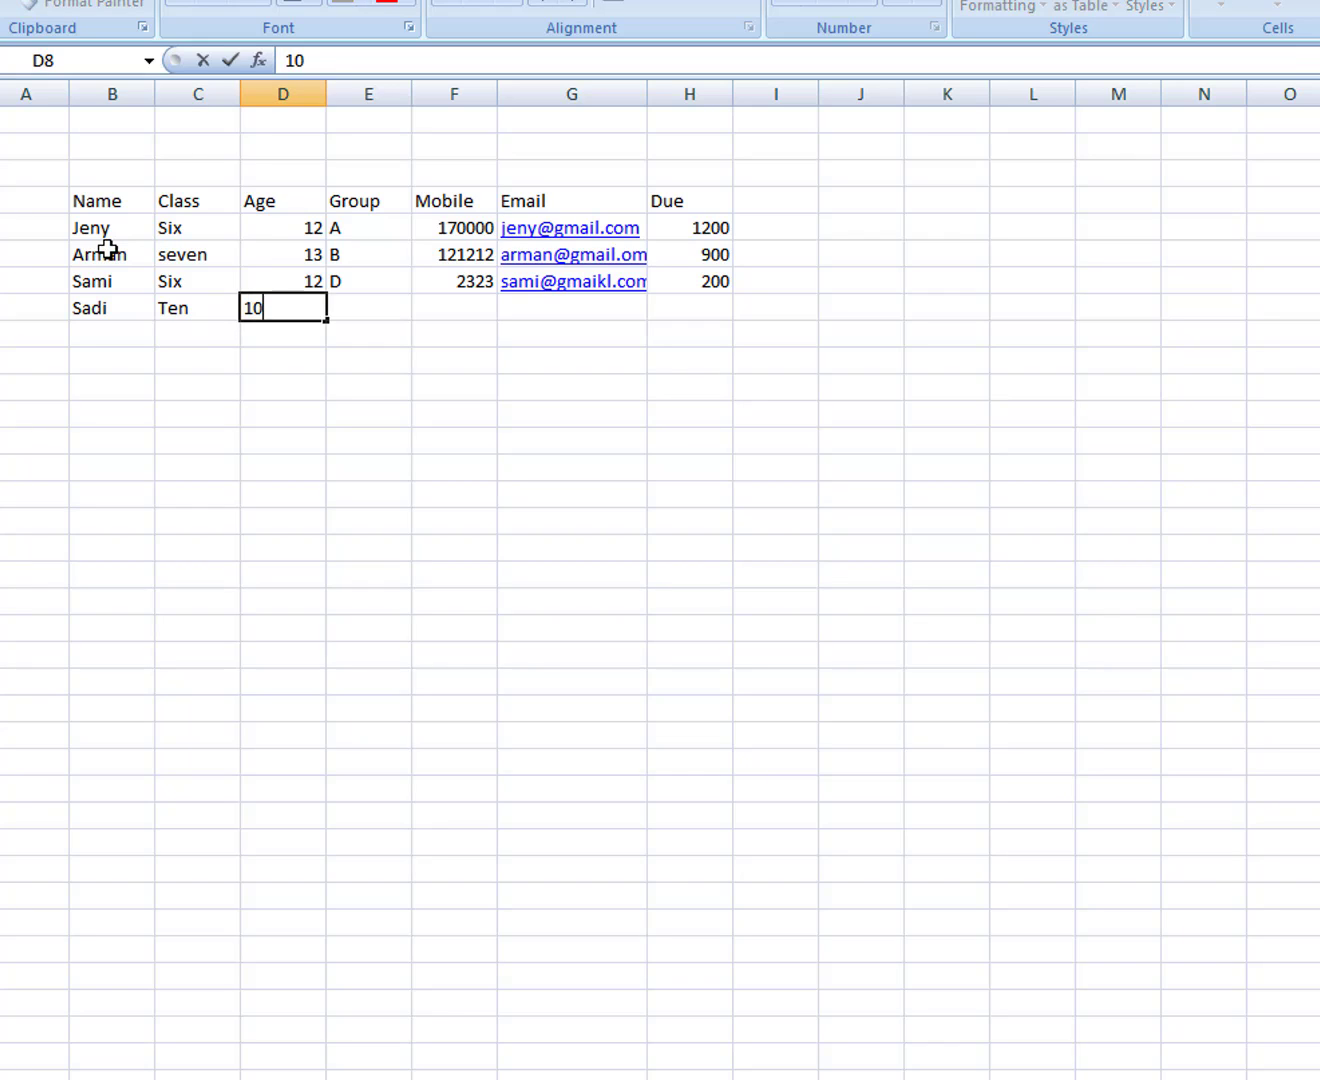
{"action": "key", "text": "BackSpace"}
{"action": "key", "text": "BackSpace"}
{"action": "type", "text": "16"}
{"action": "key", "text": "Tab"}
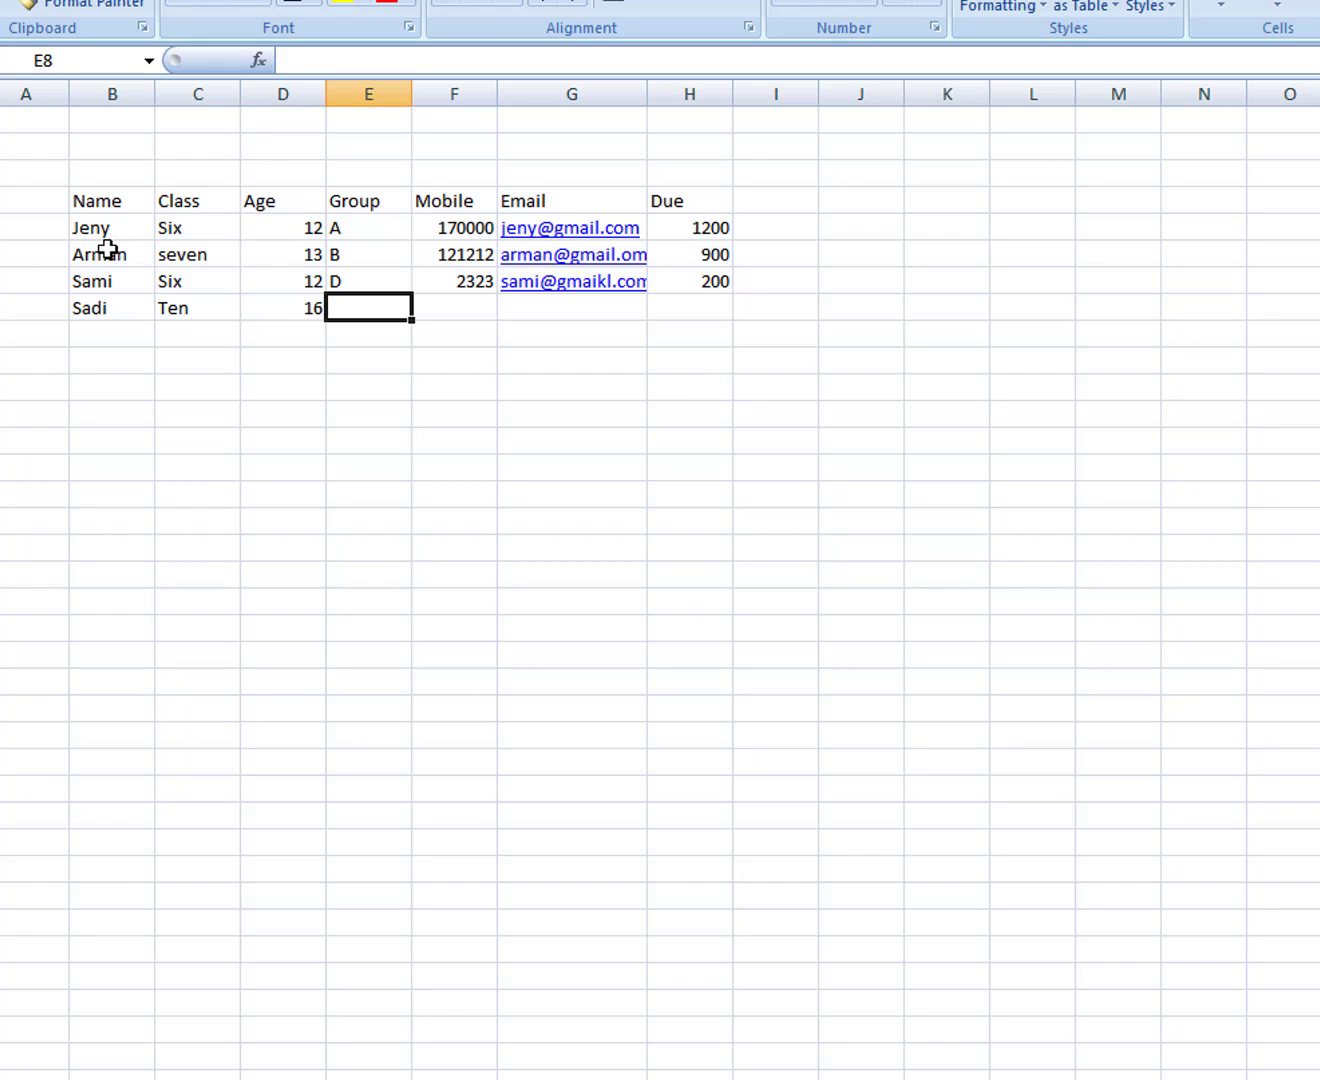
{"action": "type", "text": "B"}
{"action": "key", "text": "Tab"}
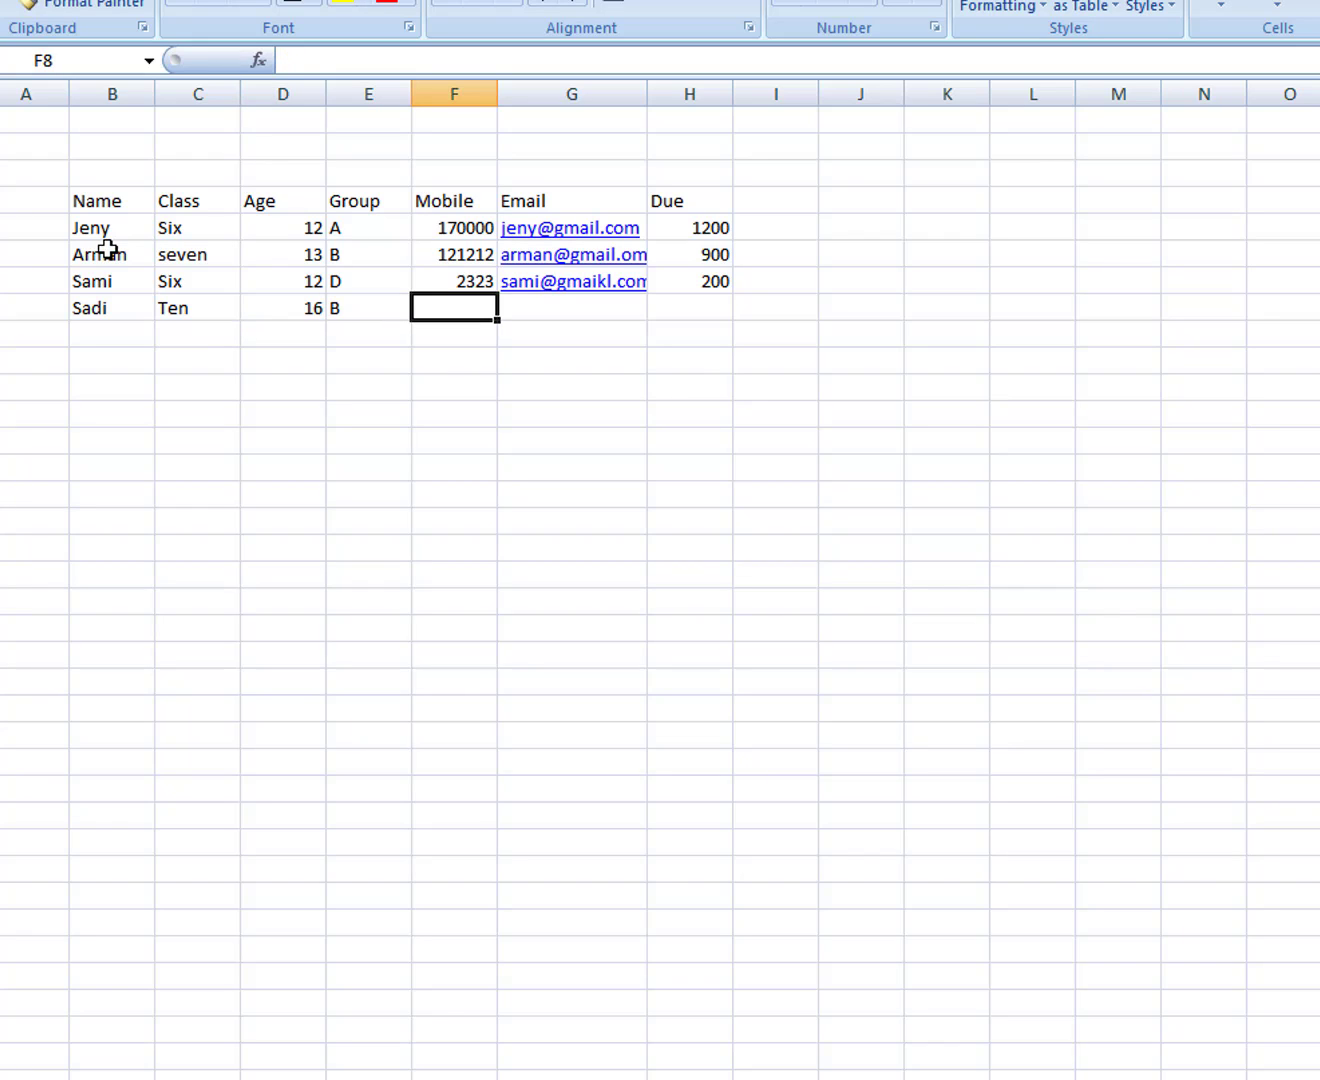
Step: Add the fourth student's mobile number, e-mail address and a Due of 60
{"action": "type", "text": "243242"}
{"action": "key", "text": "Tab"}
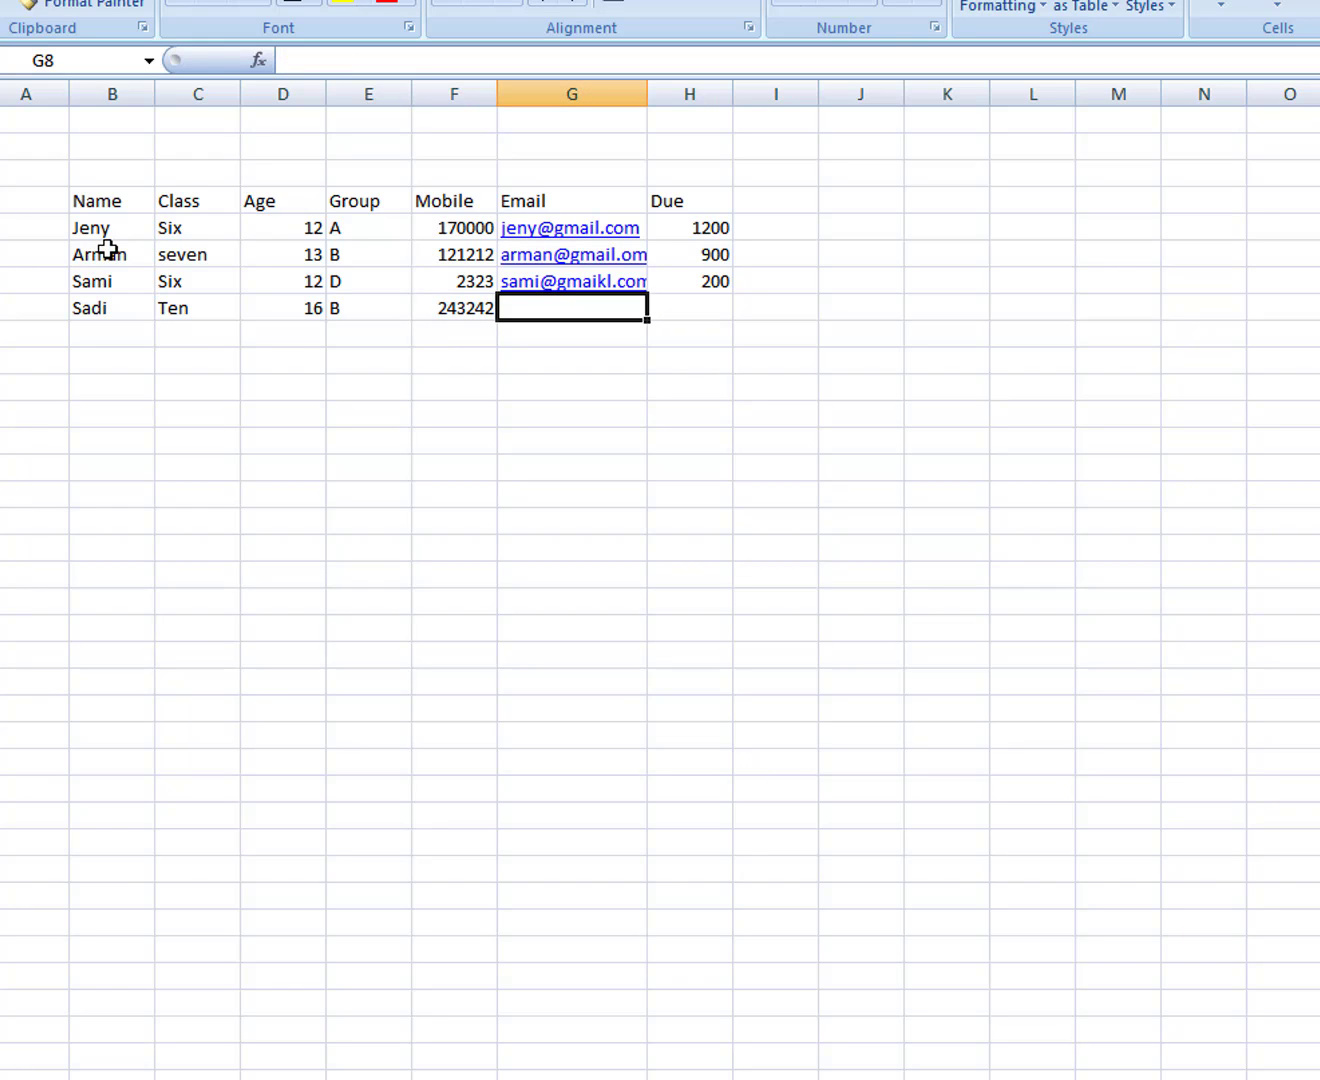
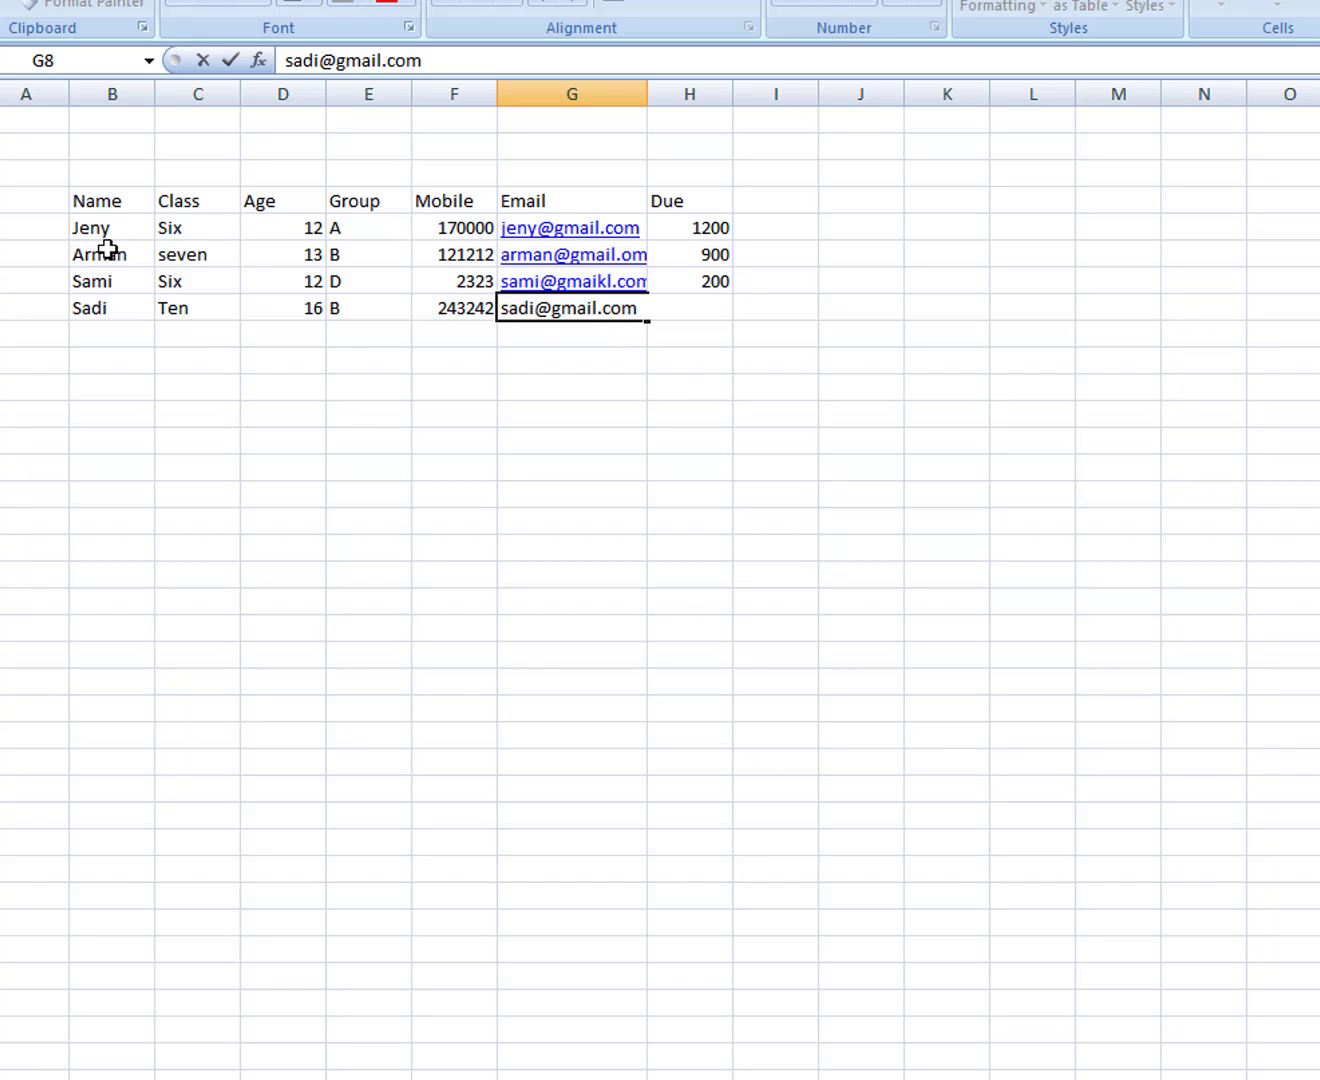
{"action": "key", "text": "Tab"}
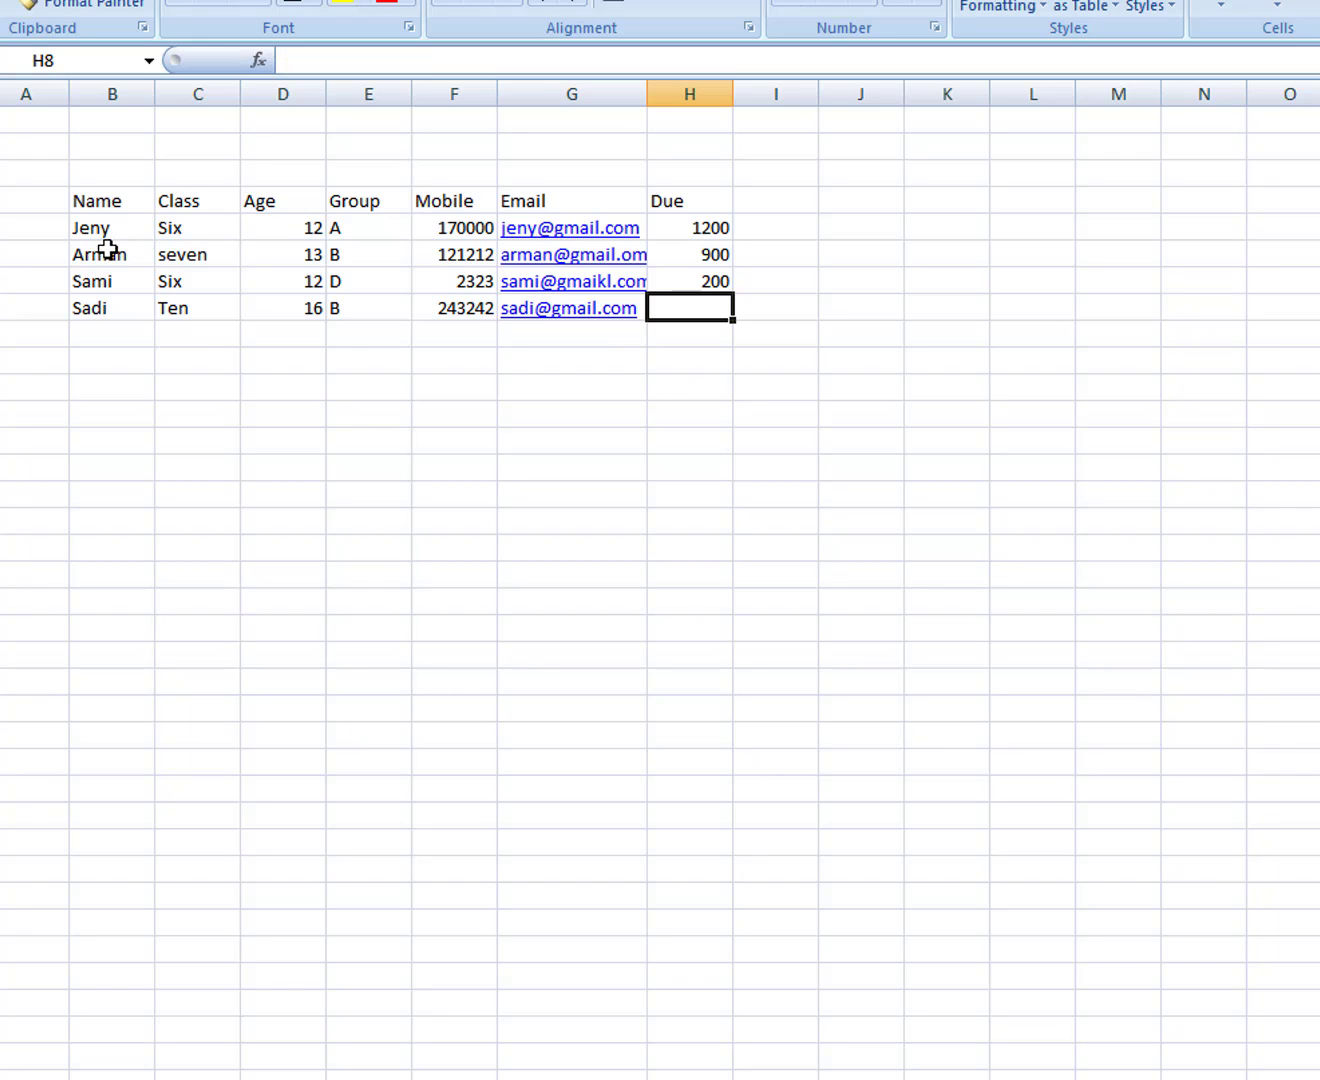
{"action": "type", "text": "60"}
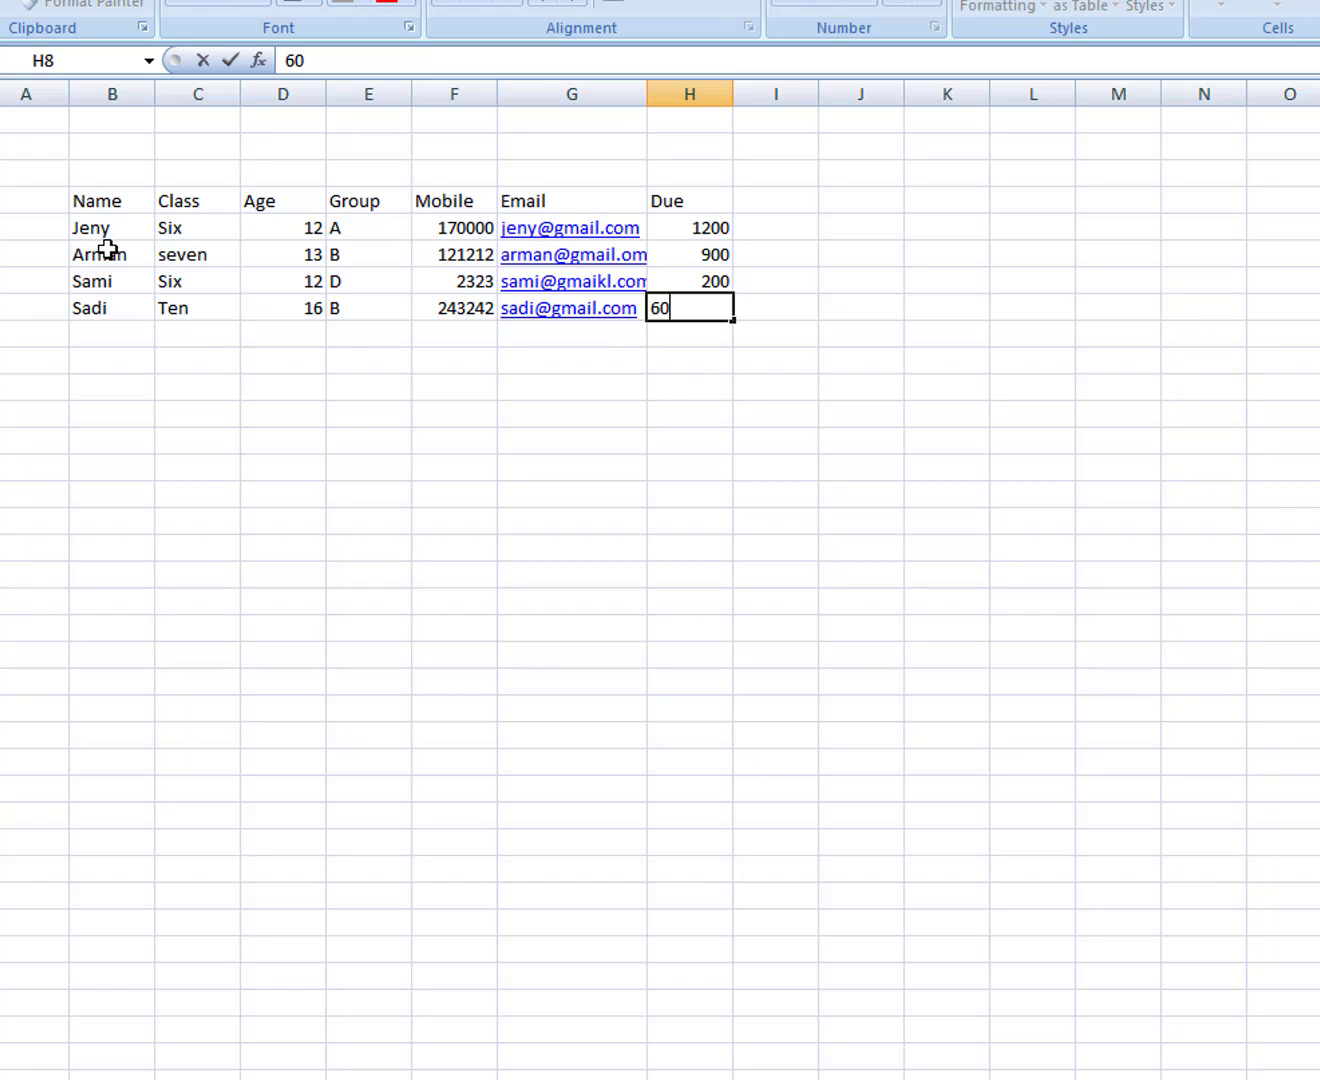
{"action": "key", "text": "Tab"}
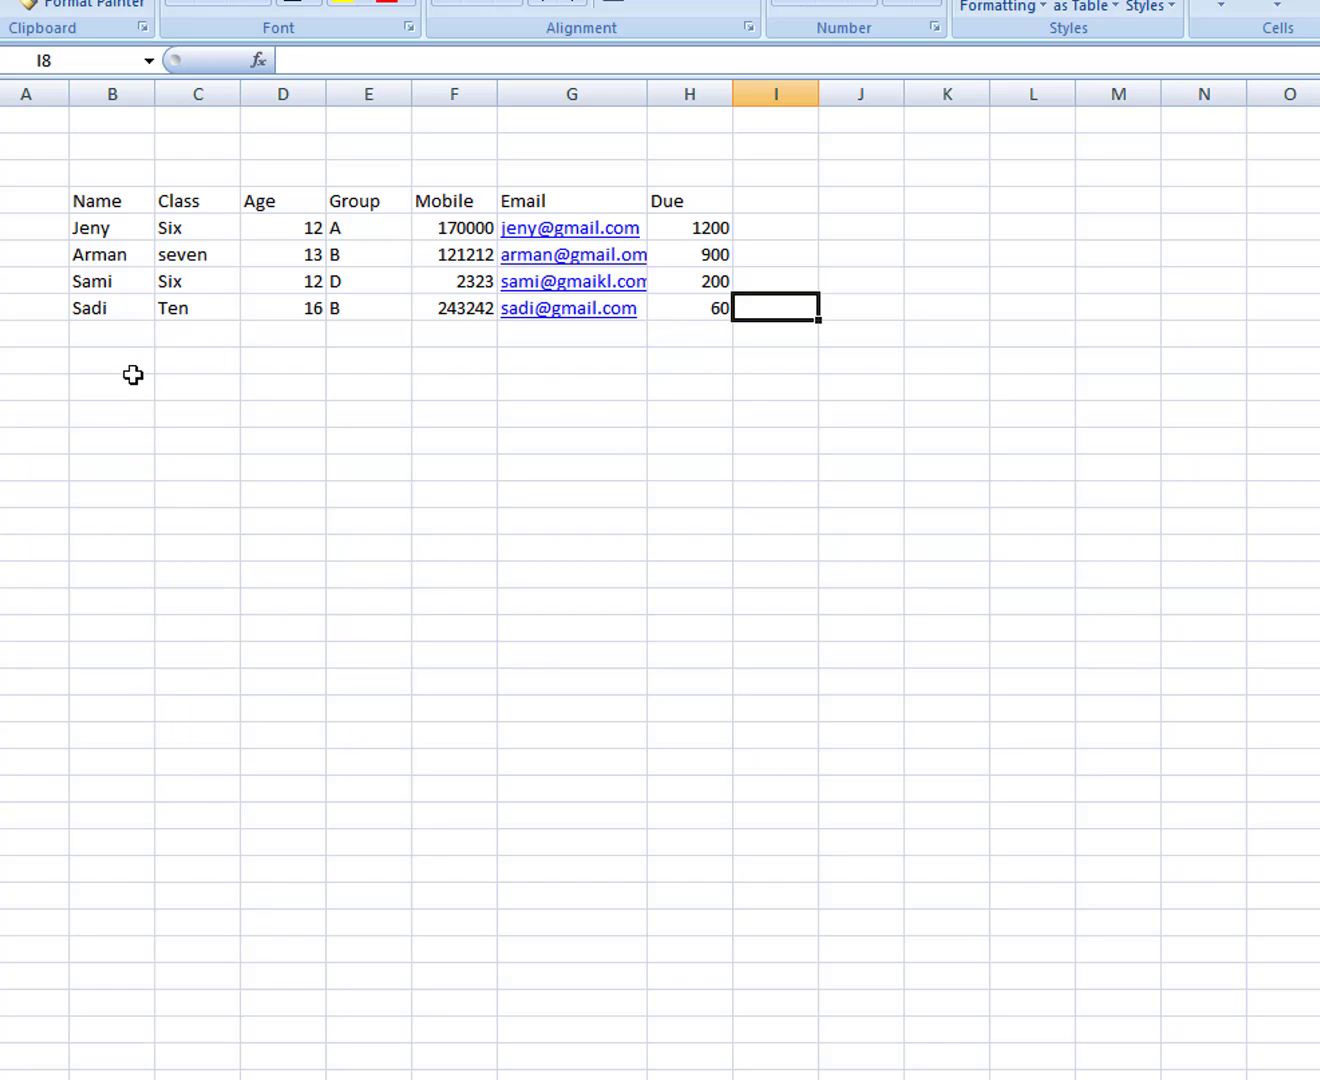
{"action": "left_click", "coordinate": [80, 254]}
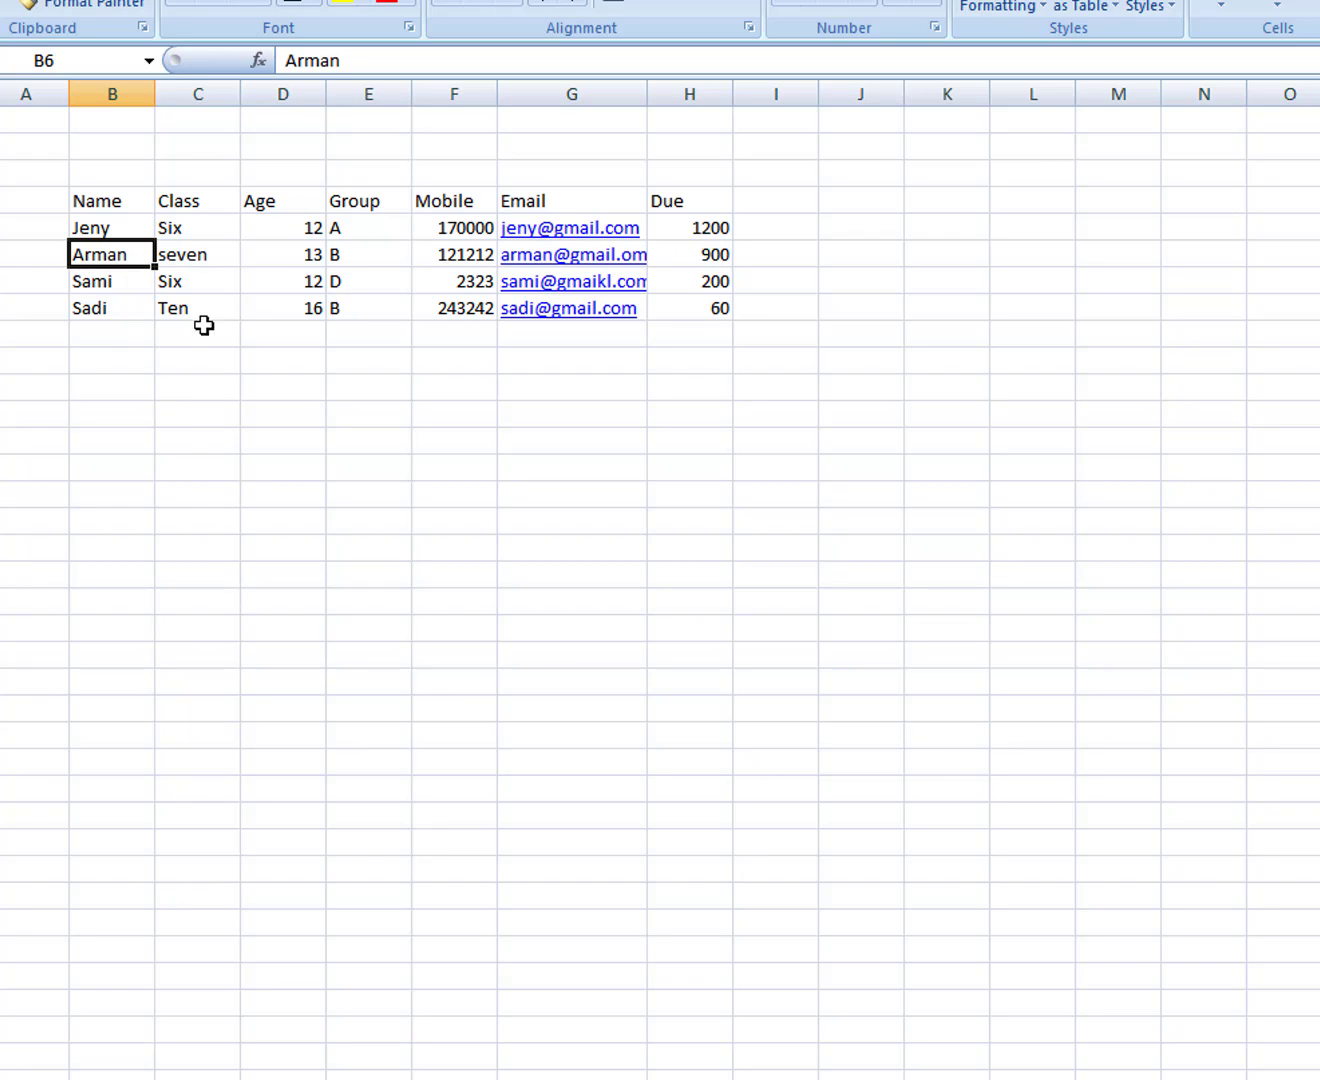
{"action": "left_click", "coordinate": [283, 551]}
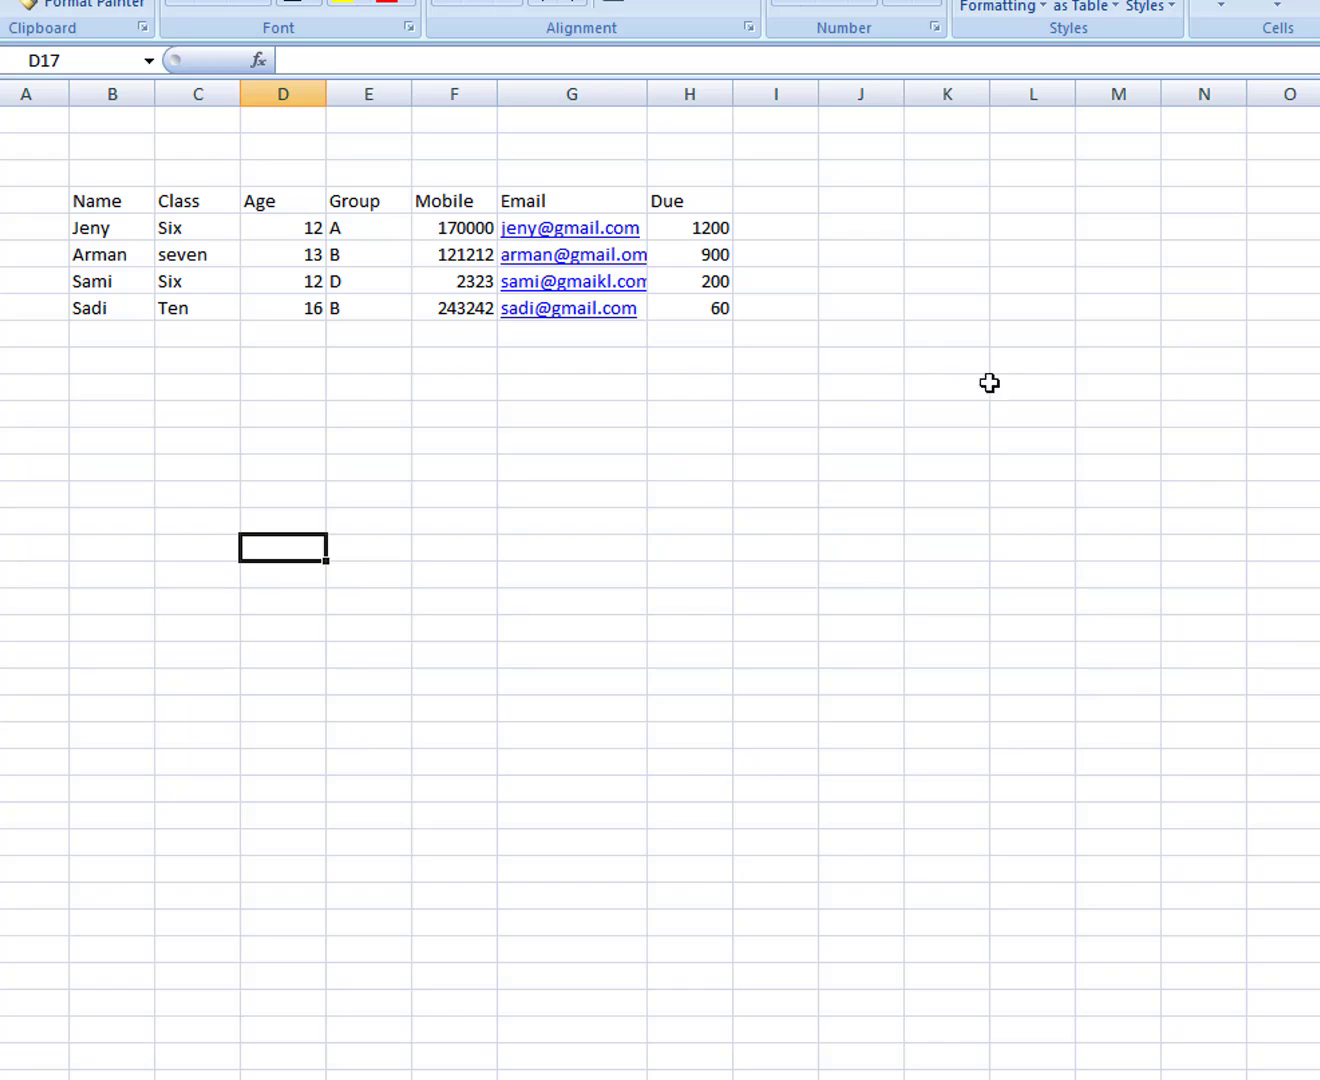
{"action": "left_click", "coordinate": [1214, 488]}
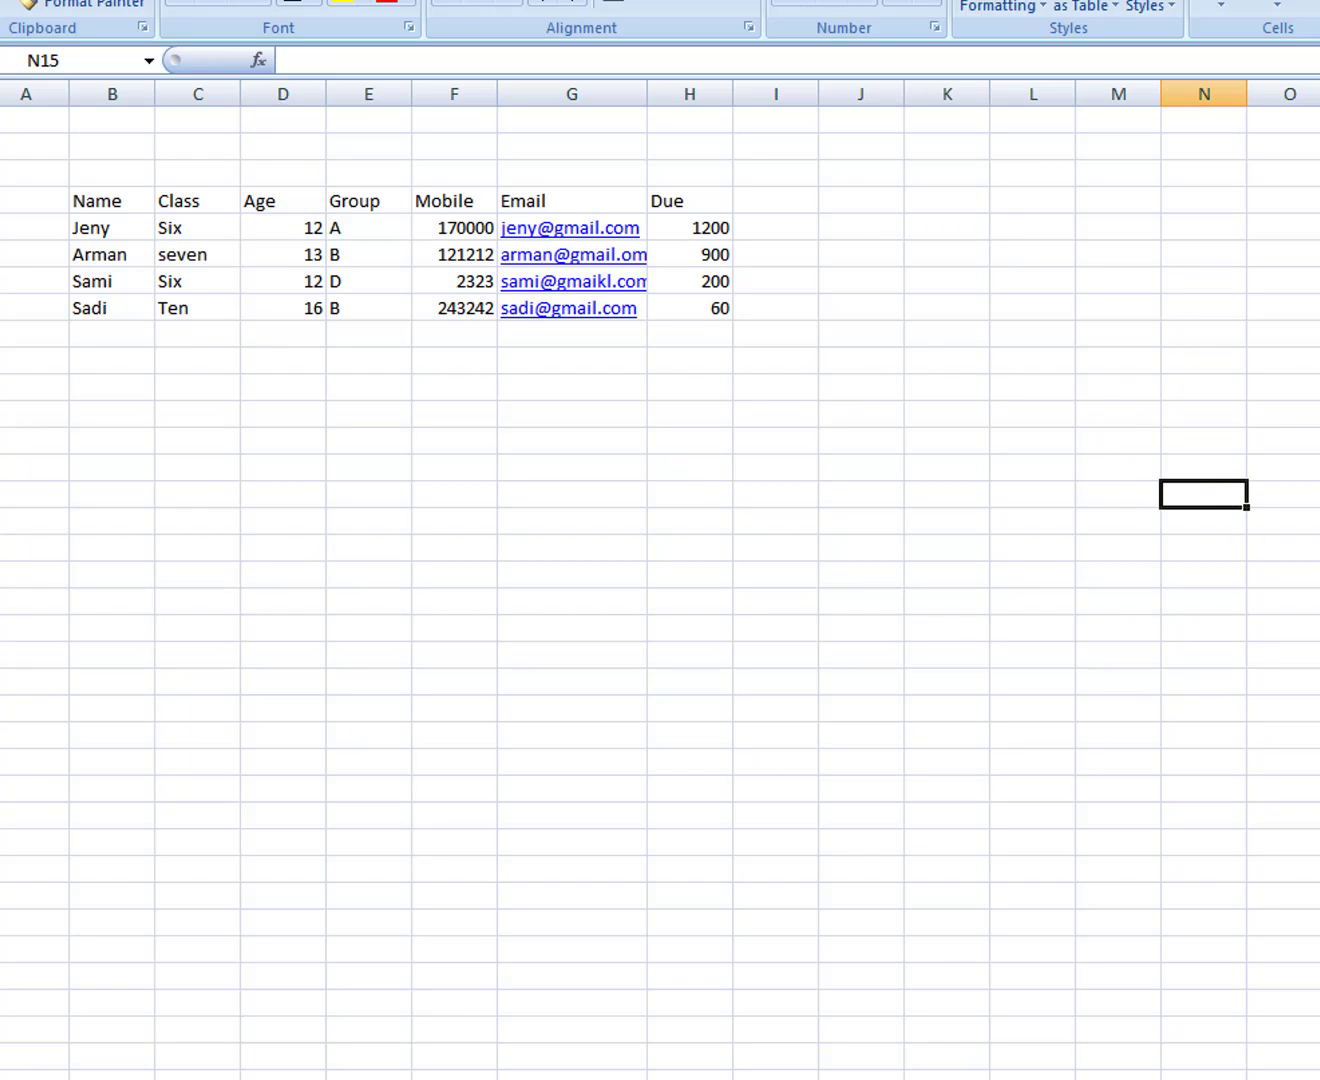
Step: Start a =VLOOKUP formula in N15 and bring up its Function Arguments dialog
{"action": "double_click", "coordinate": [1195, 494]}
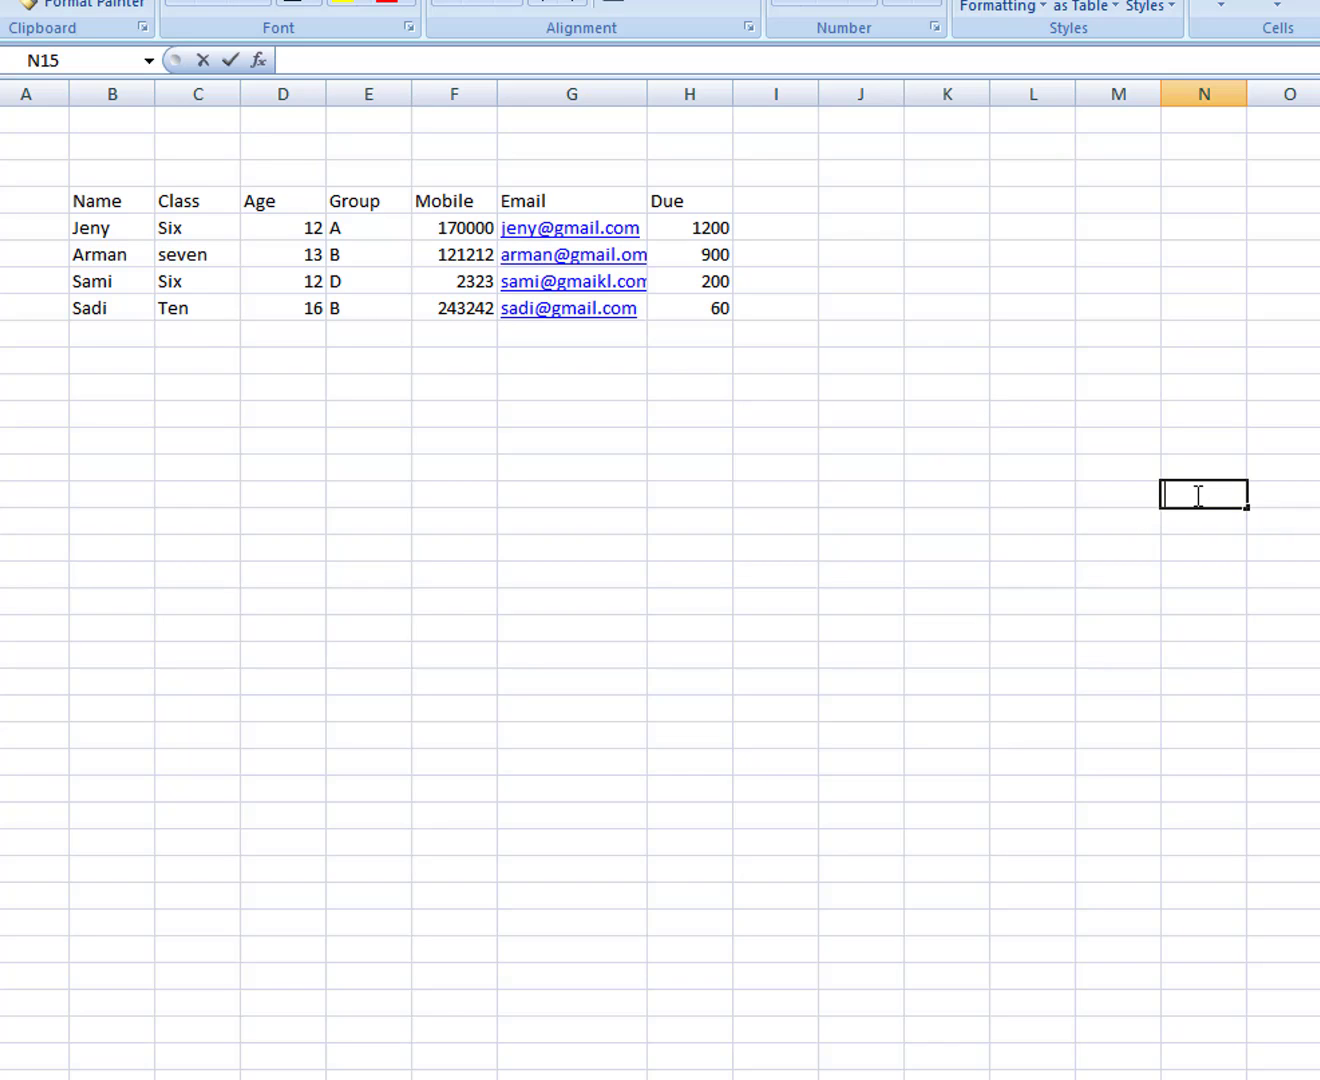
{"action": "left_click", "coordinate": [366, 70]}
{"action": "type", "text": "="}
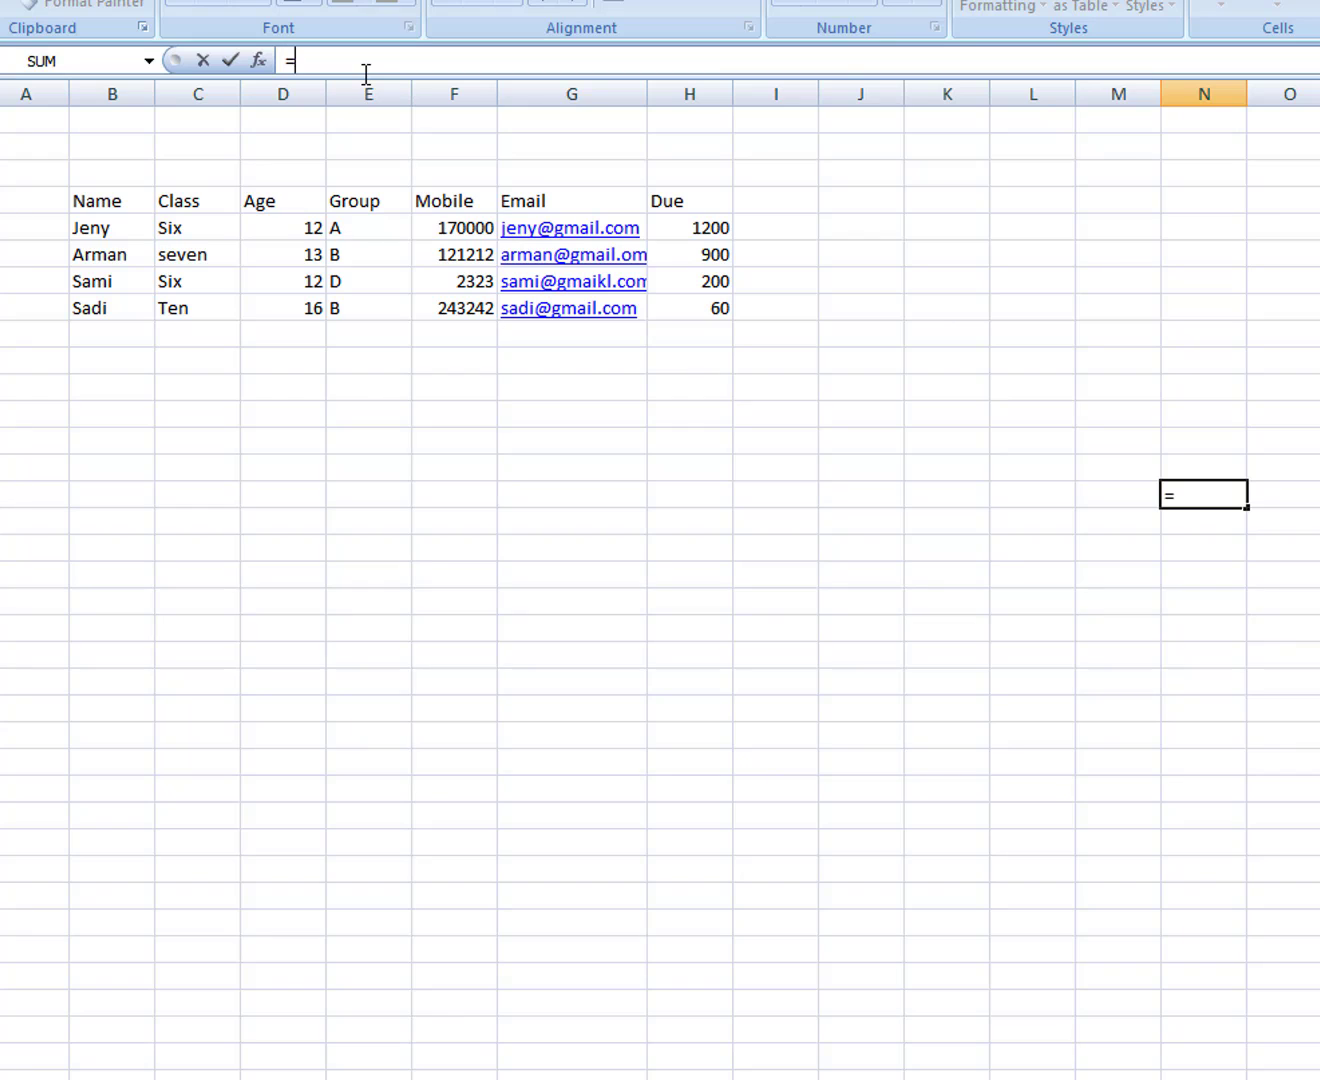
{"action": "type", "text": "vlook"}
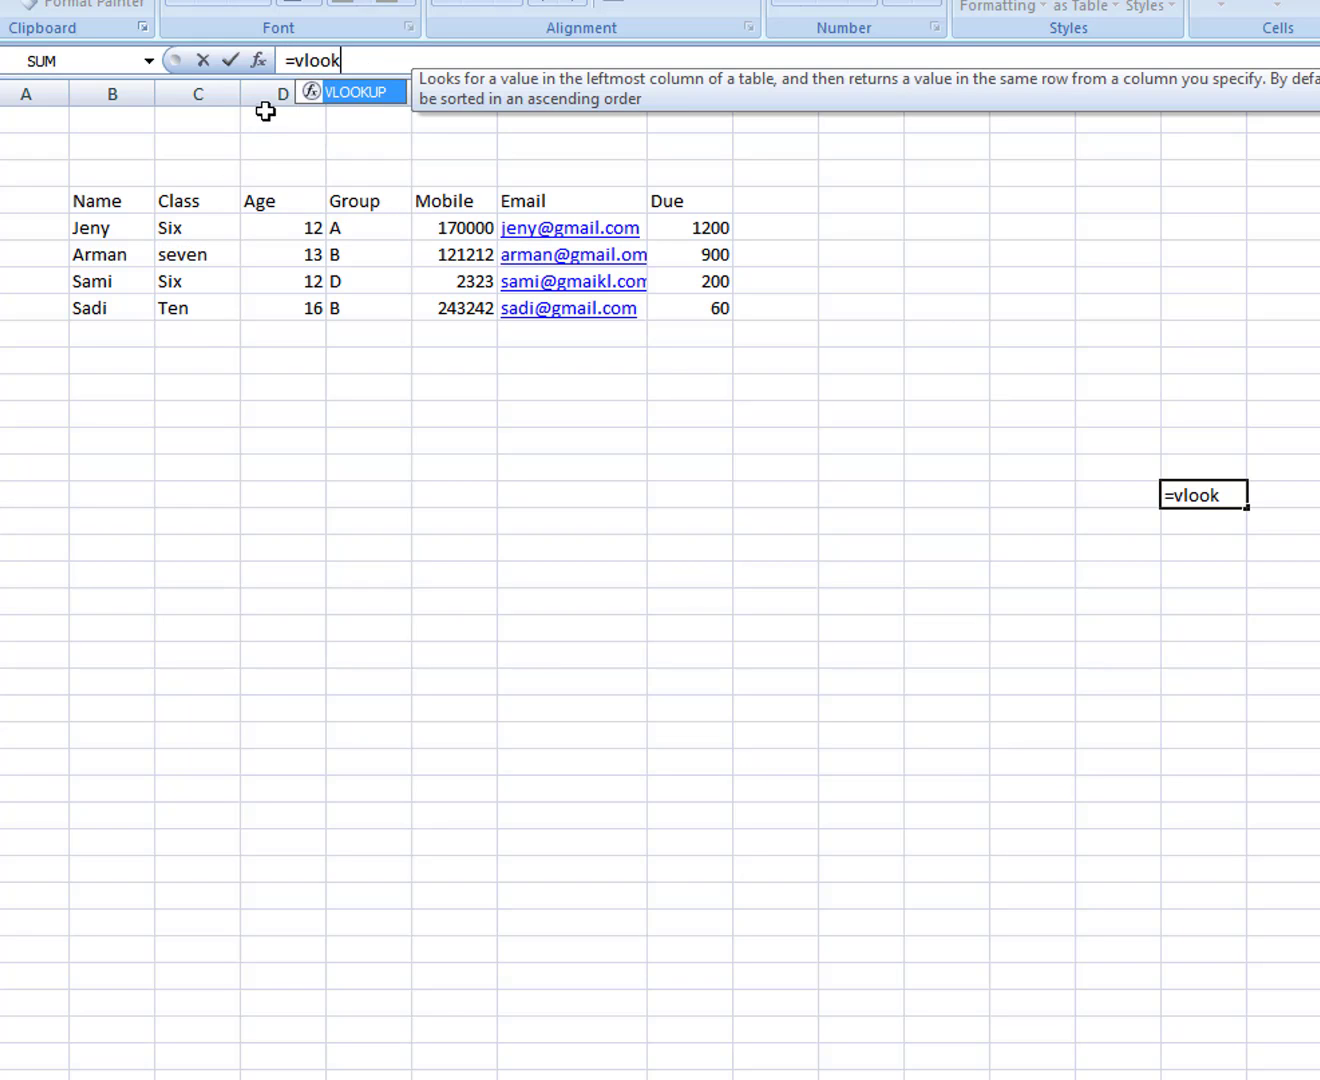
{"action": "double_click", "coordinate": [361, 90]}
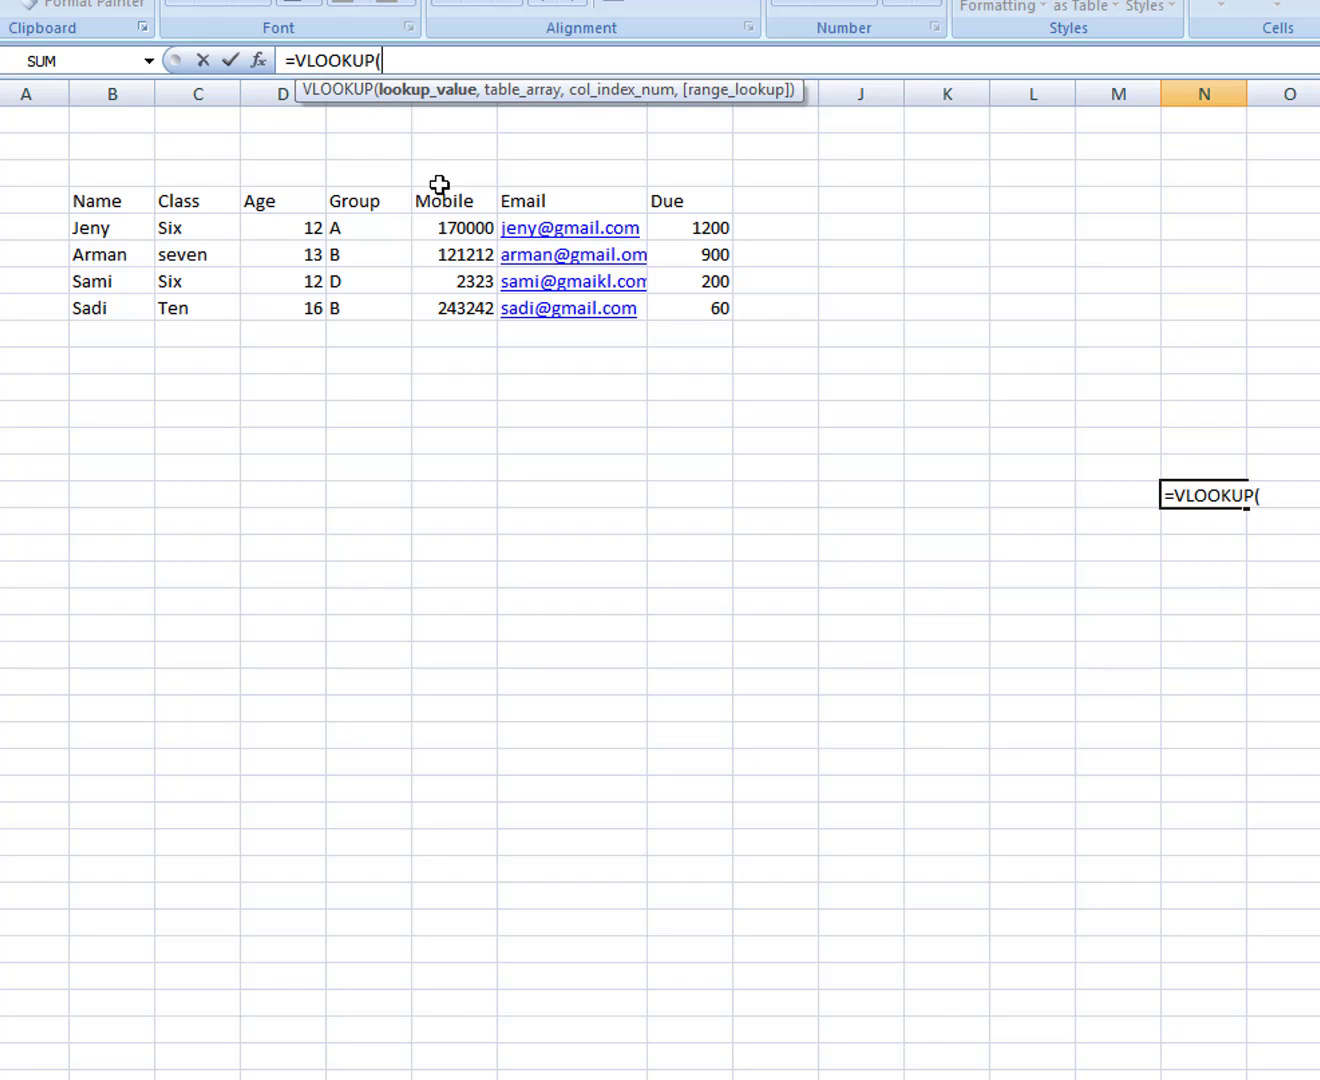
{"action": "left_click", "coordinate": [258, 62]}
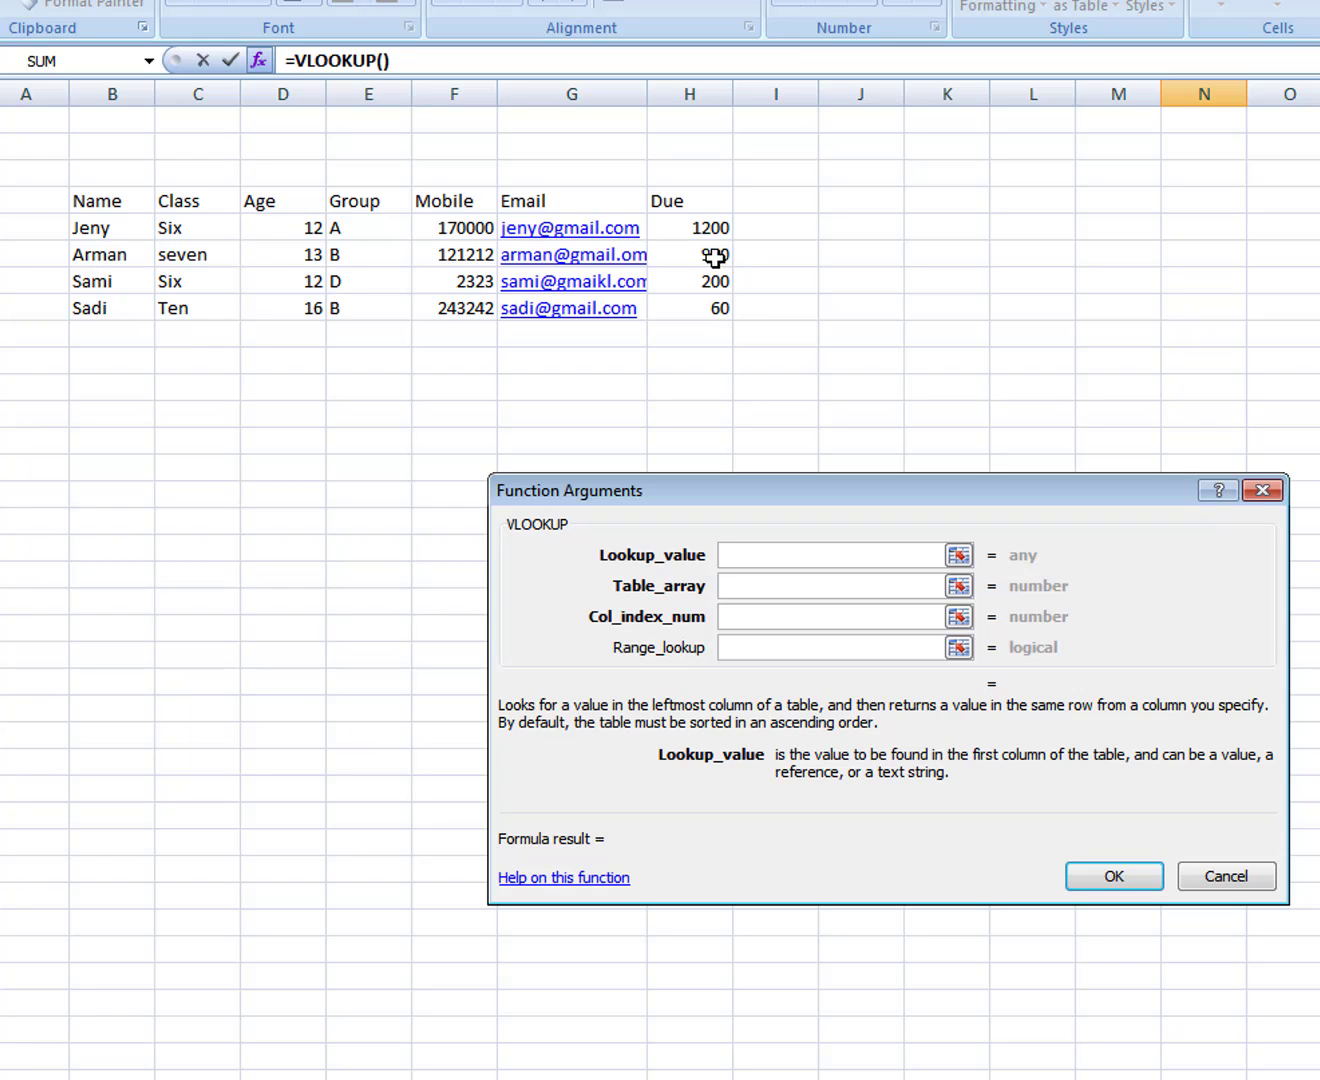
Step: Set VLOOKUP arguments to lookup B6, table B5:H8, column 7 and FALSE, then confirm
{"action": "left_click", "coordinate": [110, 260]}
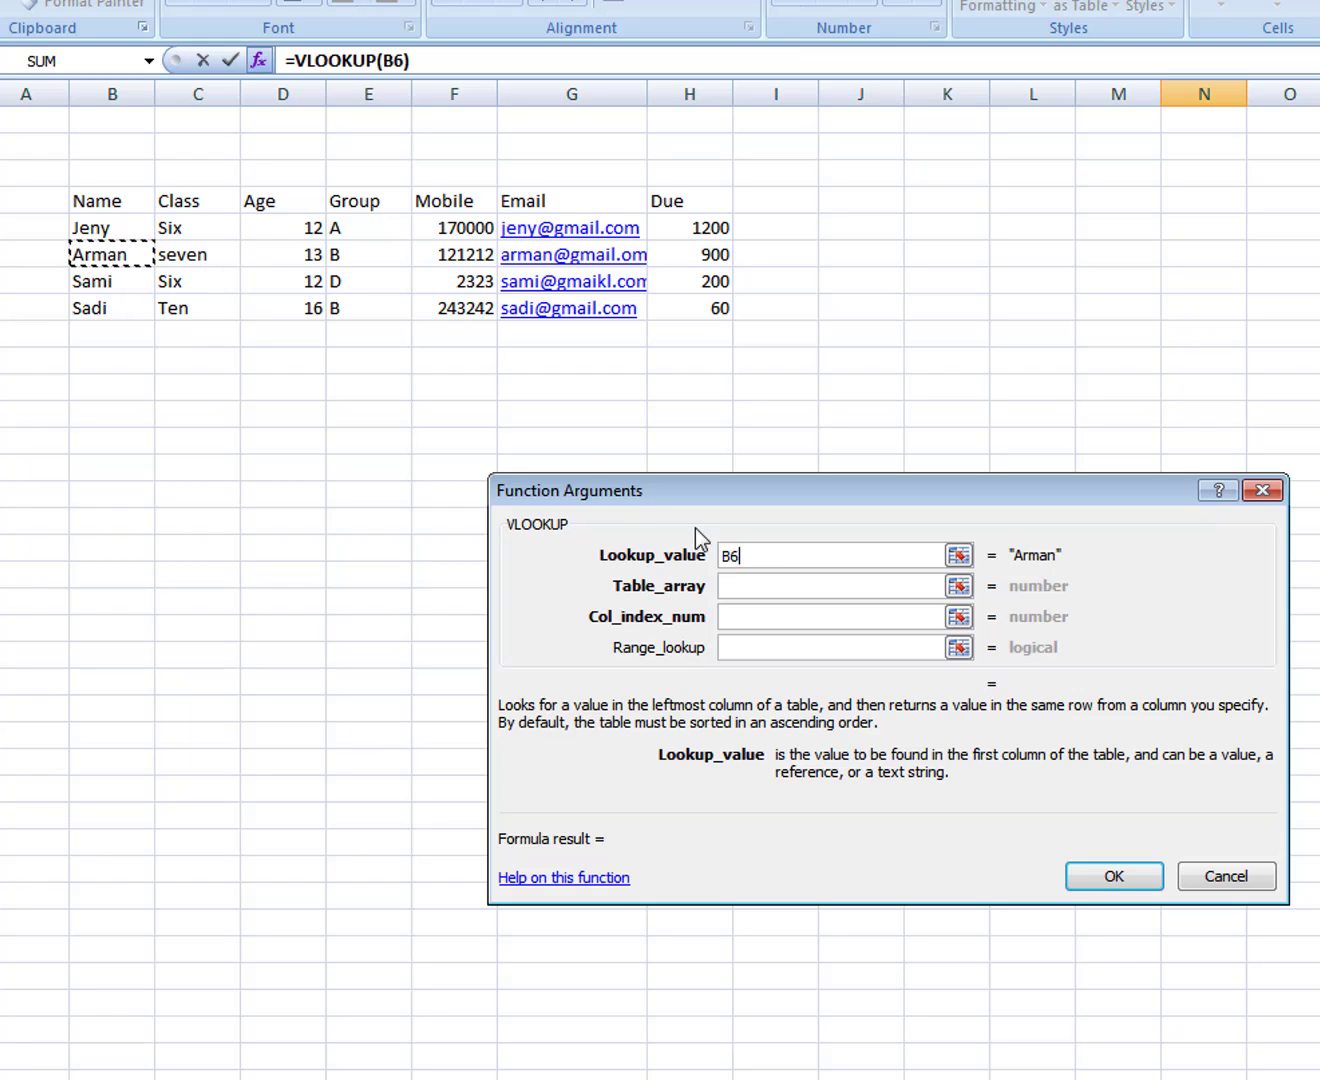
{"action": "left_click", "coordinate": [757, 590]}
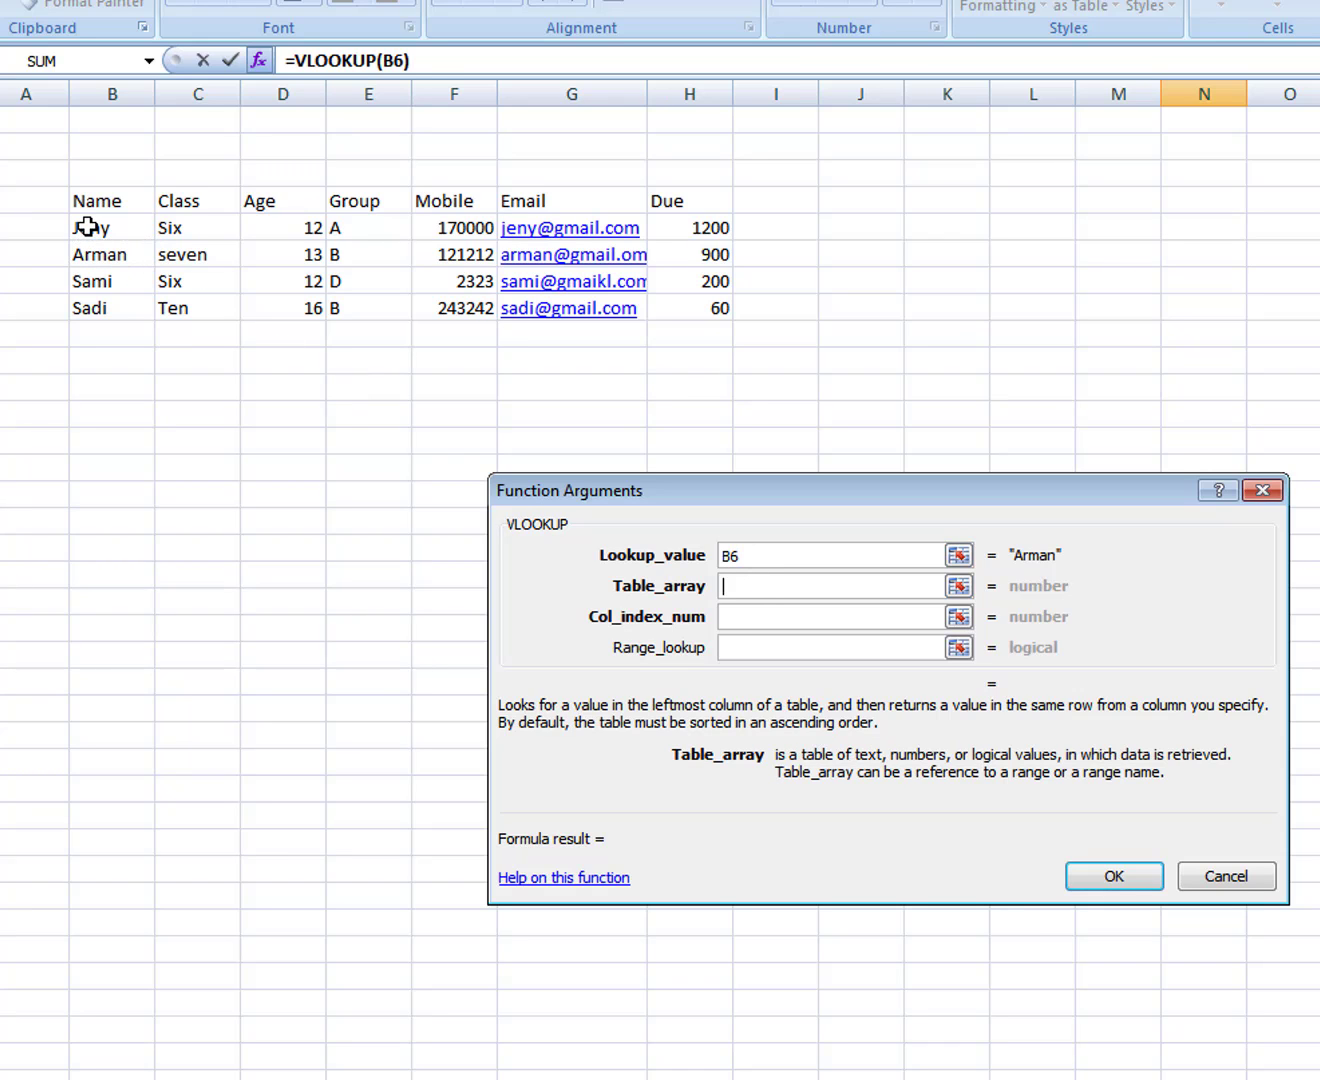
{"action": "left_click_drag", "start_coordinate": [87, 227], "coordinate": [709, 322]}
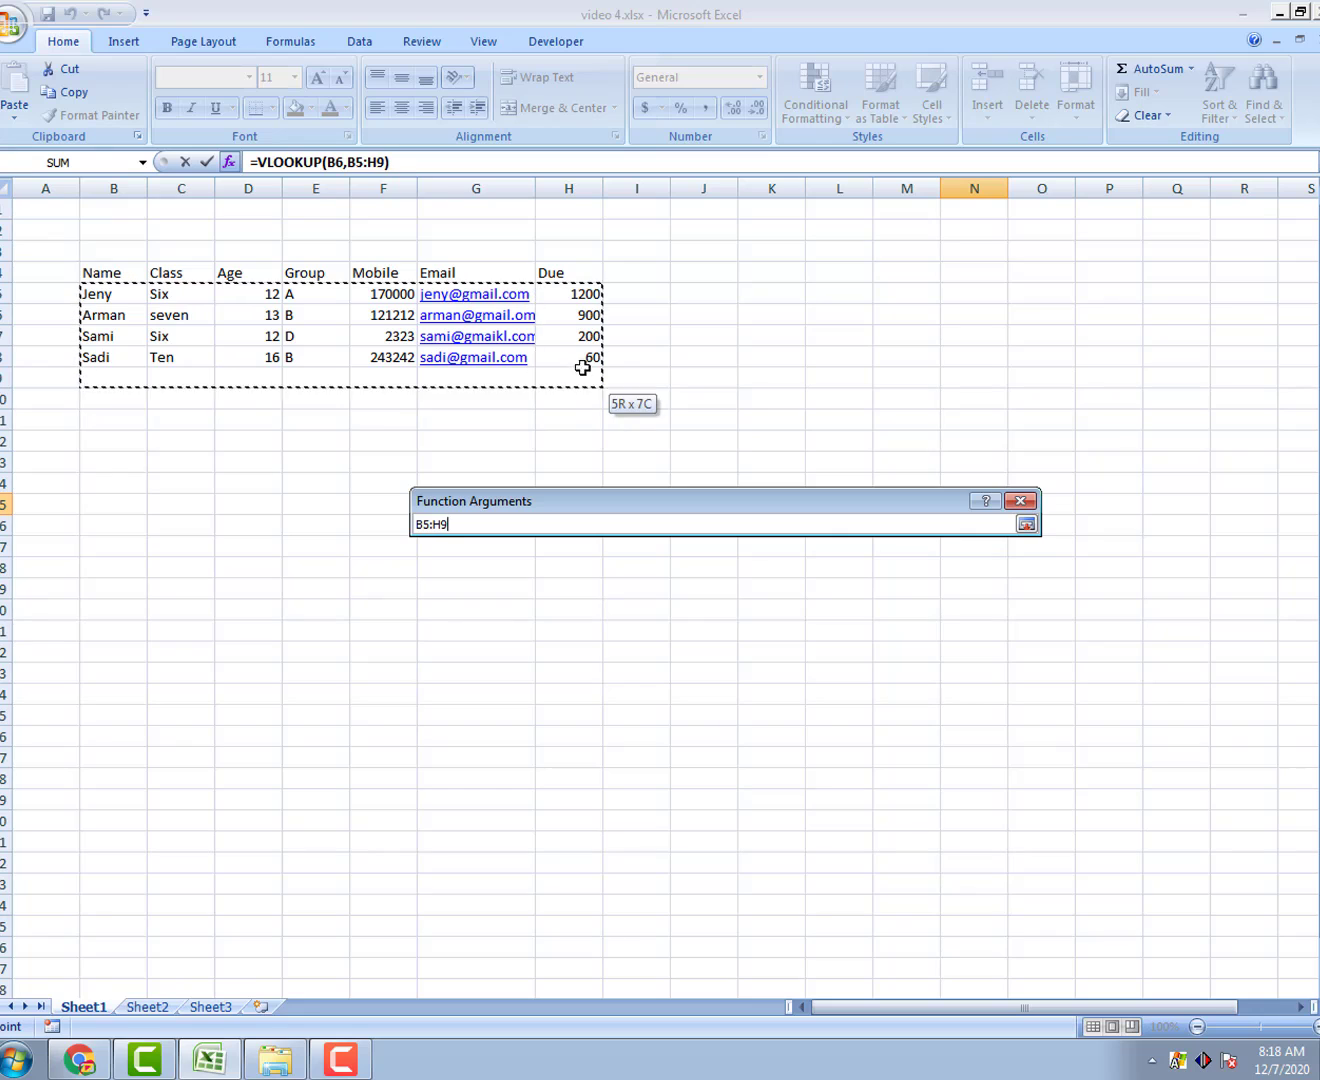
{"action": "mouse_move", "coordinate": [583, 368]}
{"action": "left_mouse_down"}
{"action": "mouse_move", "coordinate": [592, 356]}
{"action": "mouse_move", "coordinate": [585, 383]}
{"action": "mouse_move", "coordinate": [588, 361]}
{"action": "left_mouse_up"}
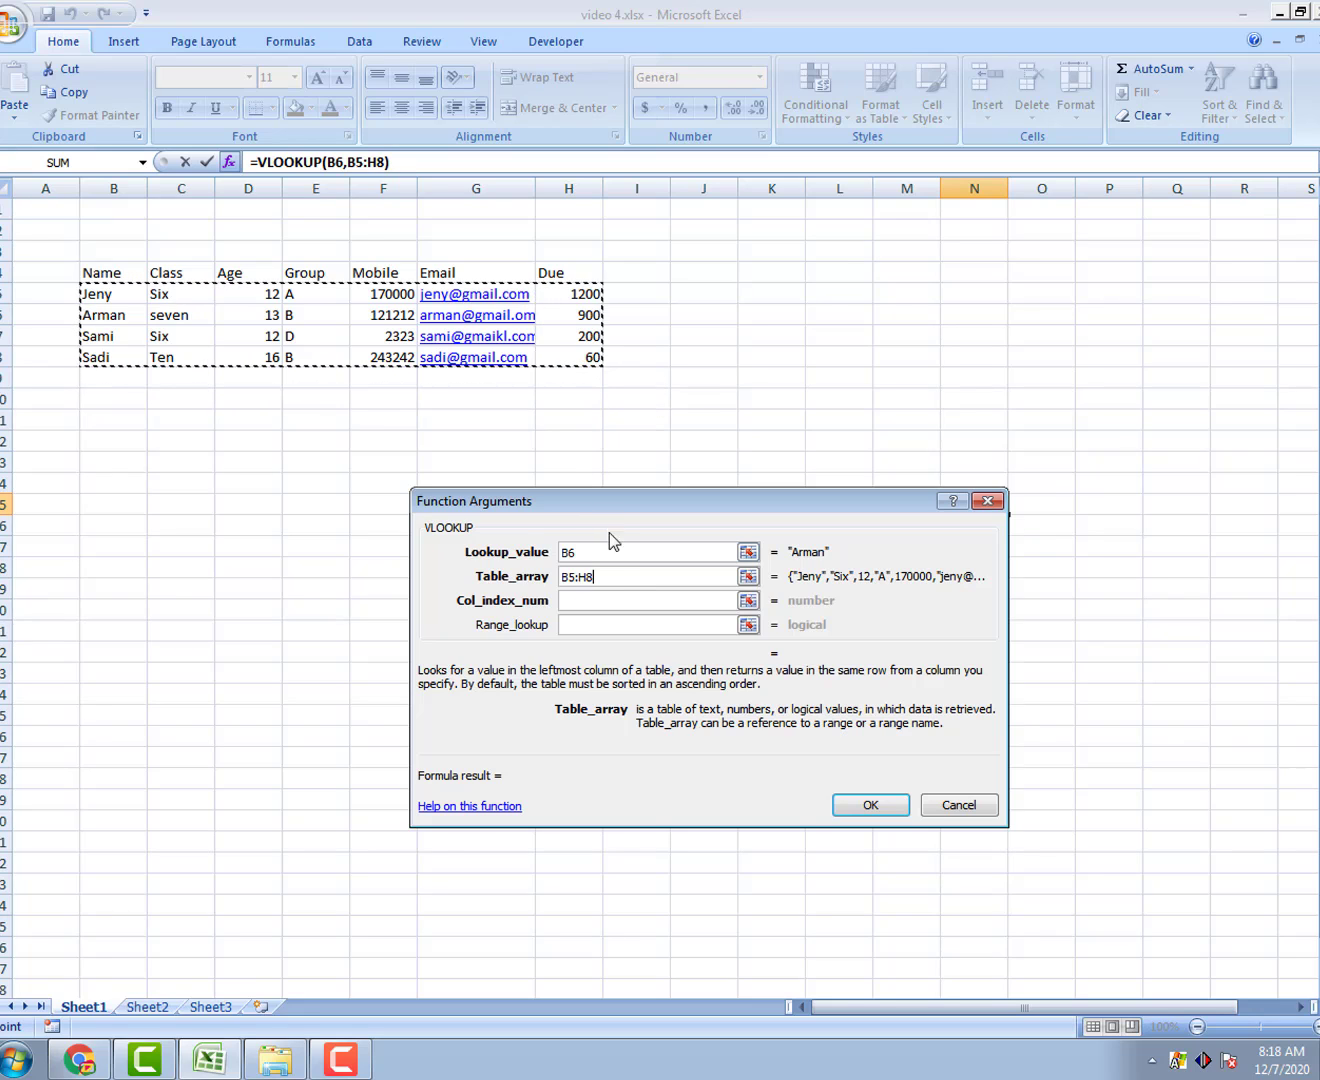
{"action": "left_click", "coordinate": [579, 600]}
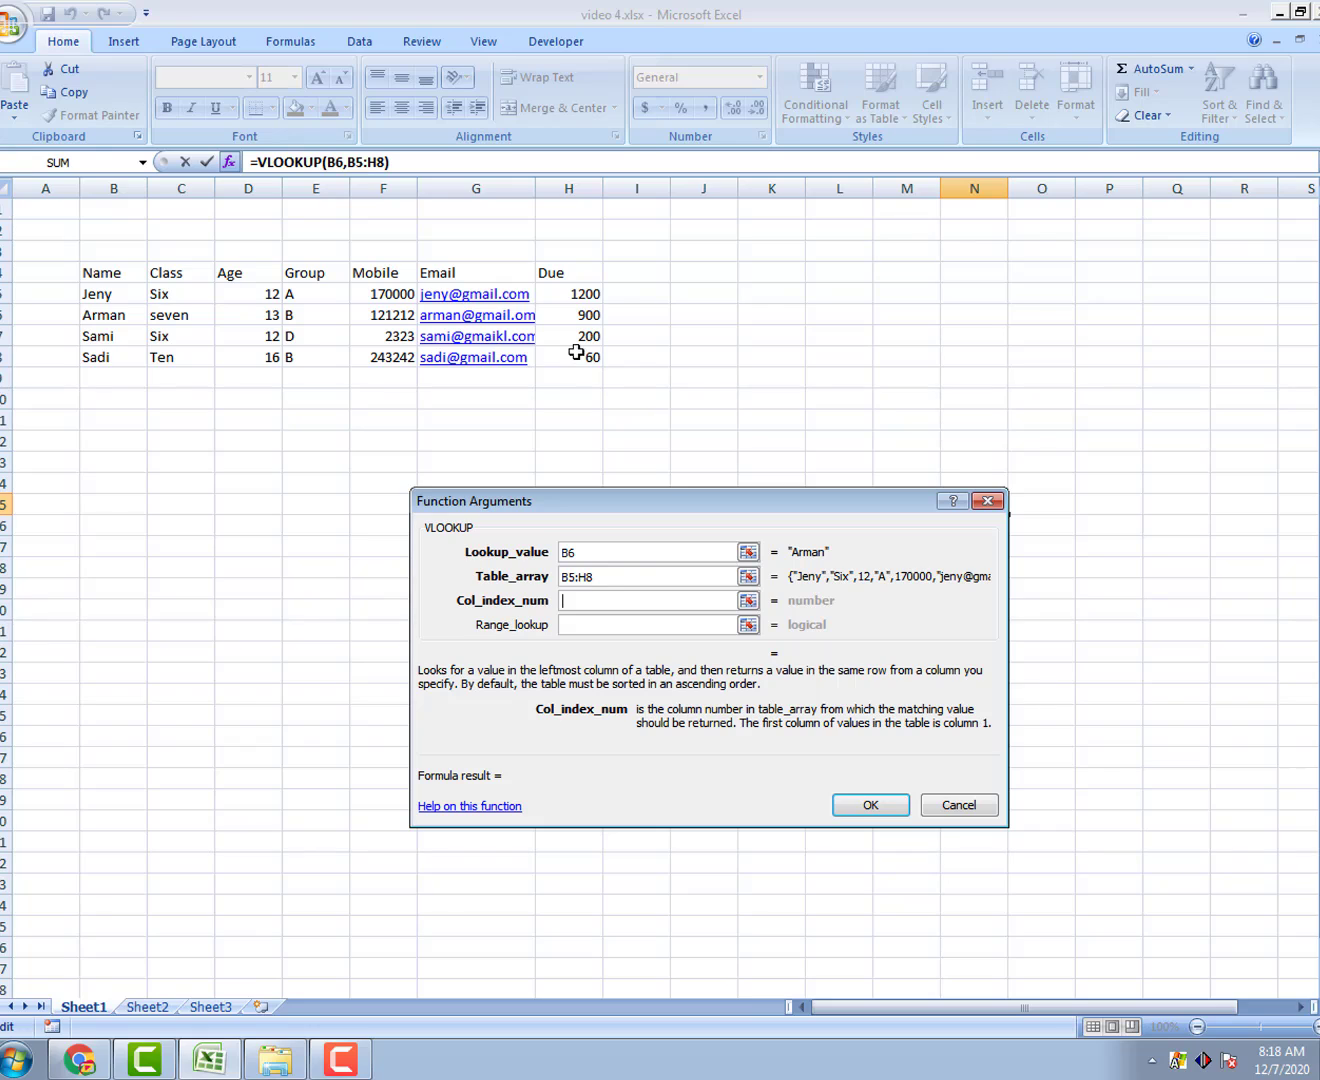
{"action": "type", "text": "7"}
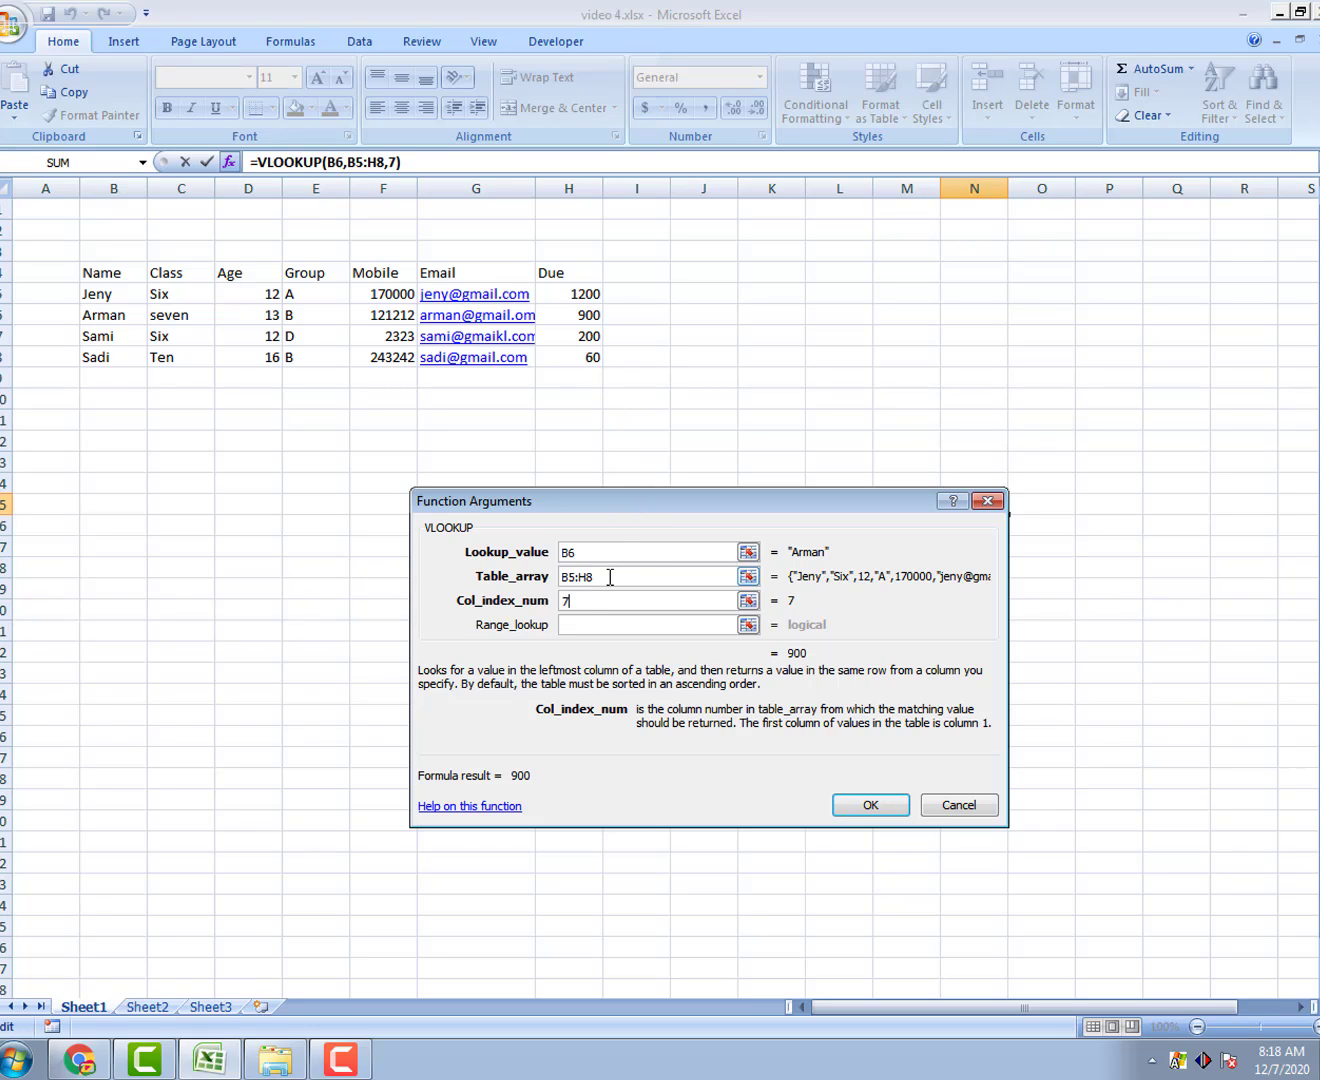
{"action": "left_click", "coordinate": [585, 627]}
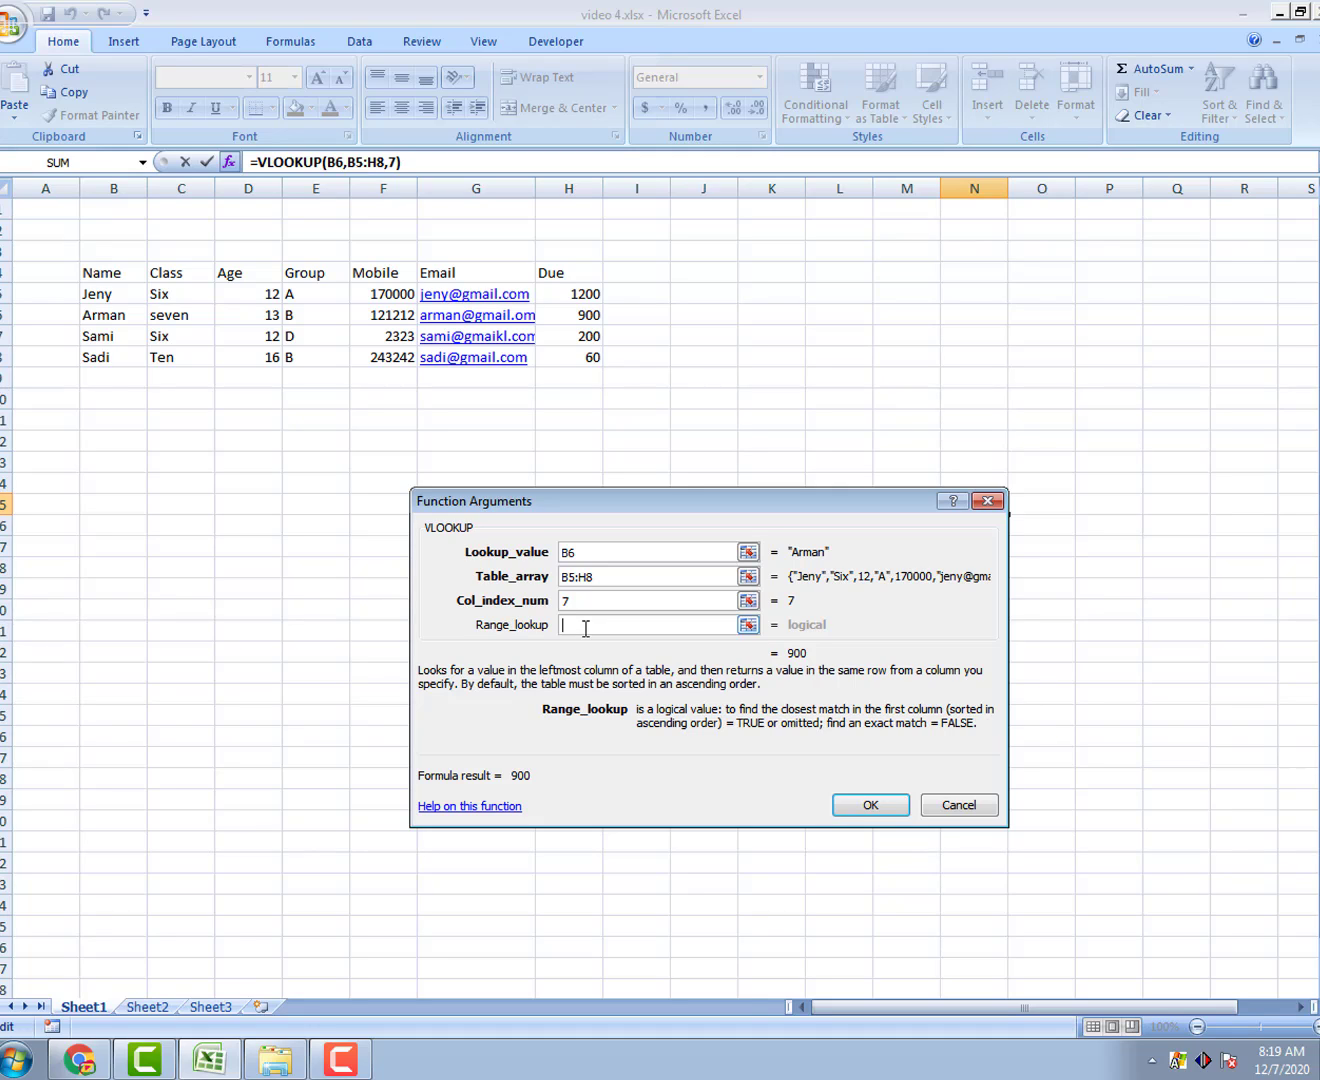
{"action": "type", "text": "S"}
{"action": "key", "text": "BackSpace"}
{"action": "type", "text": "FA"}
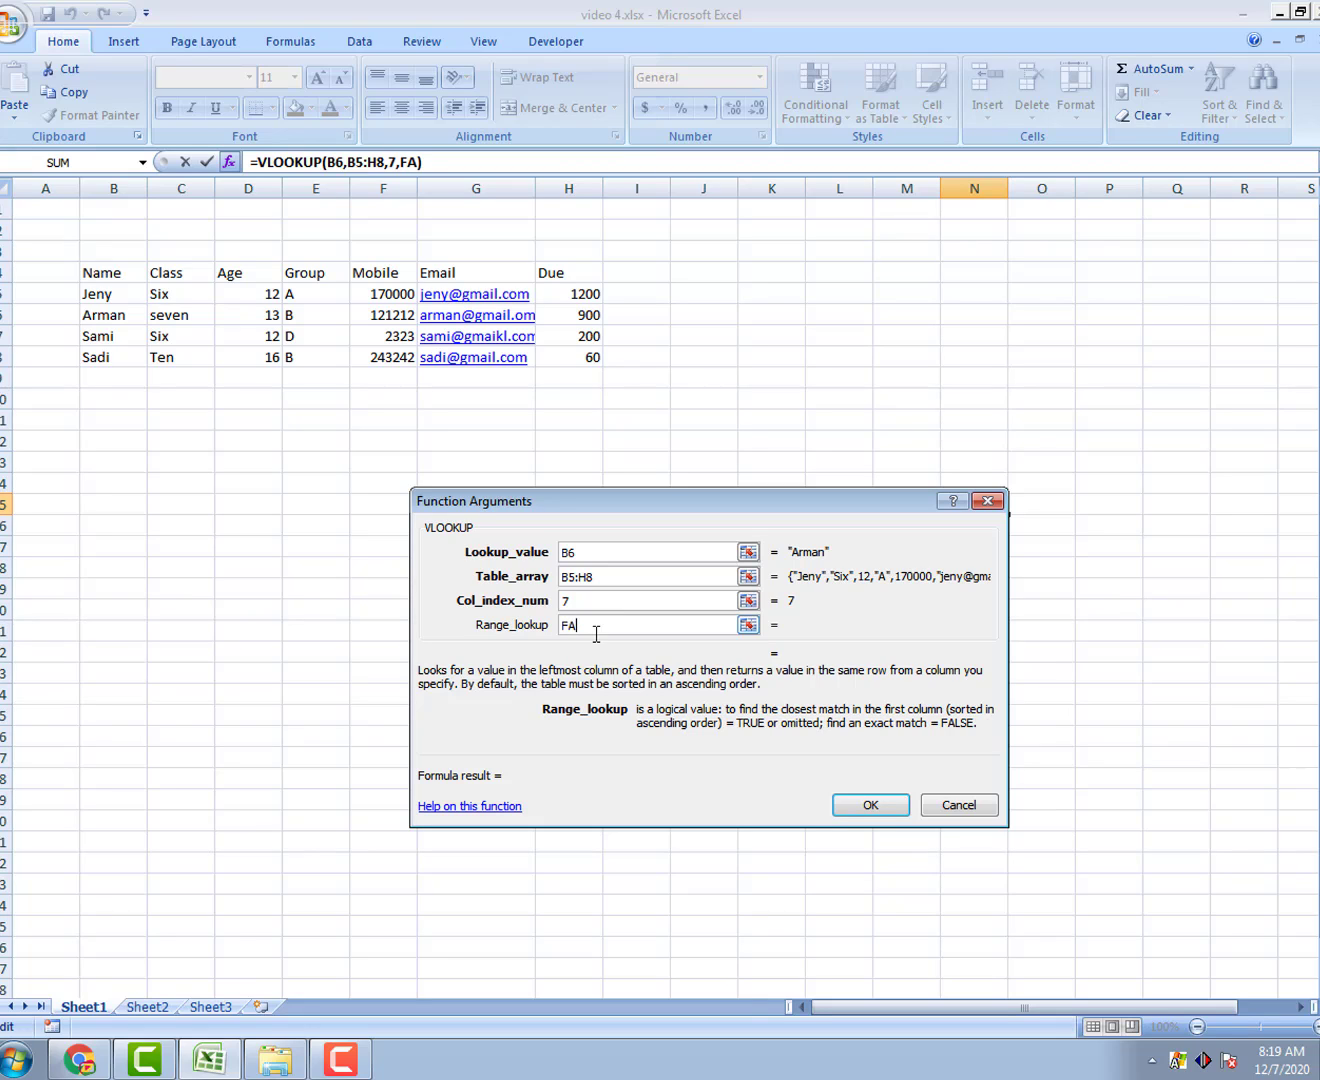
{"action": "type", "text": "LSE"}
{"action": "left_click", "coordinate": [870, 805]}
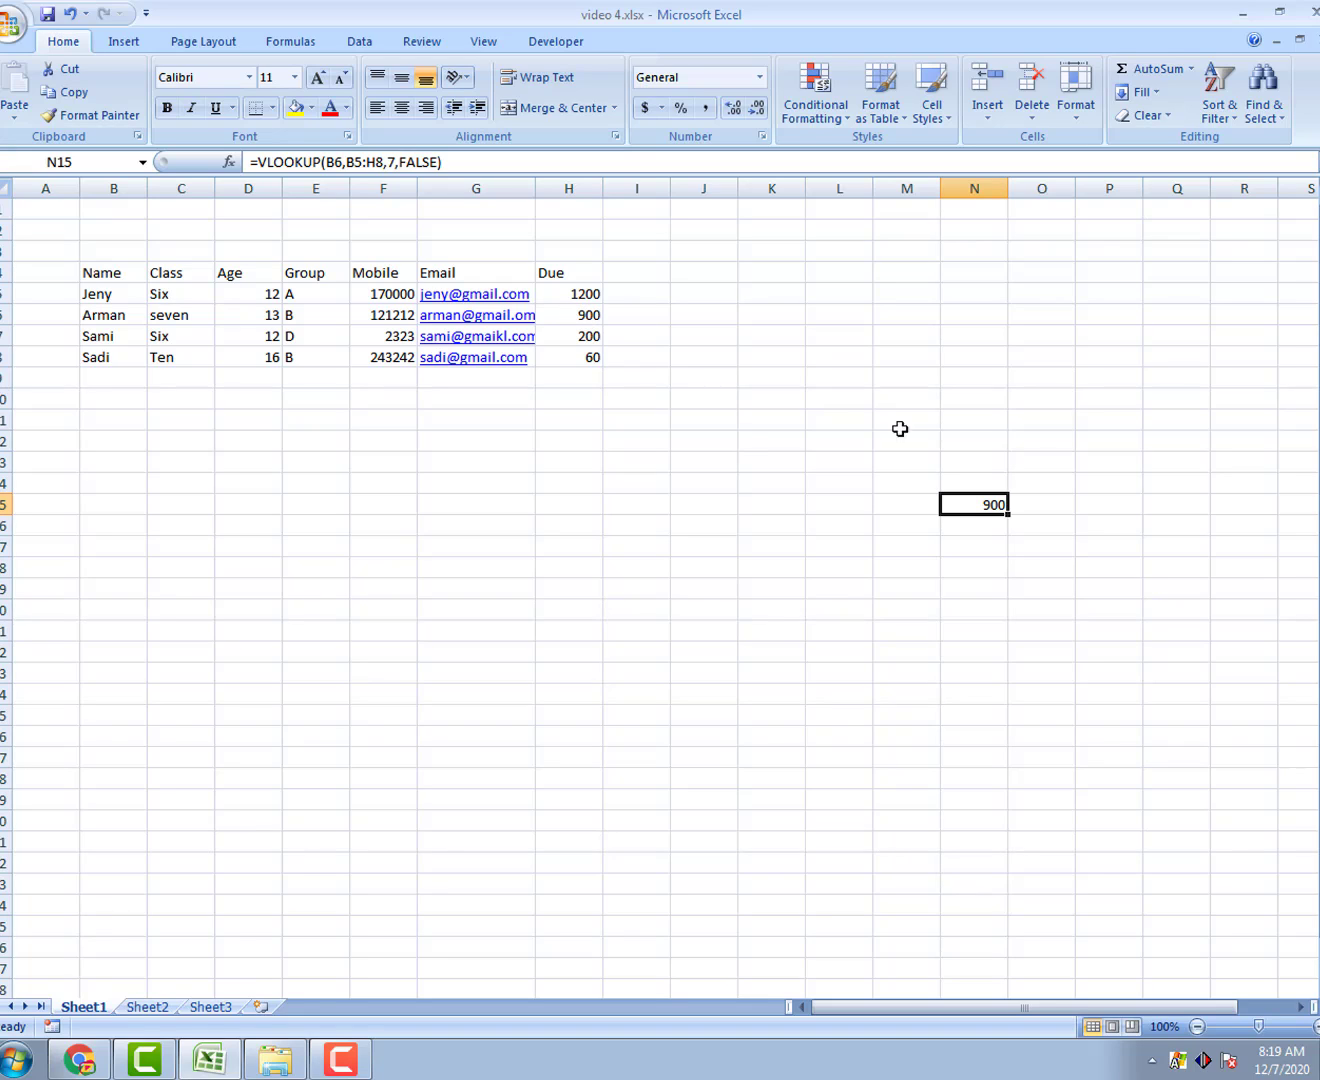
Step: Type the second student's name into cell M15
{"action": "left_click", "coordinate": [577, 315]}
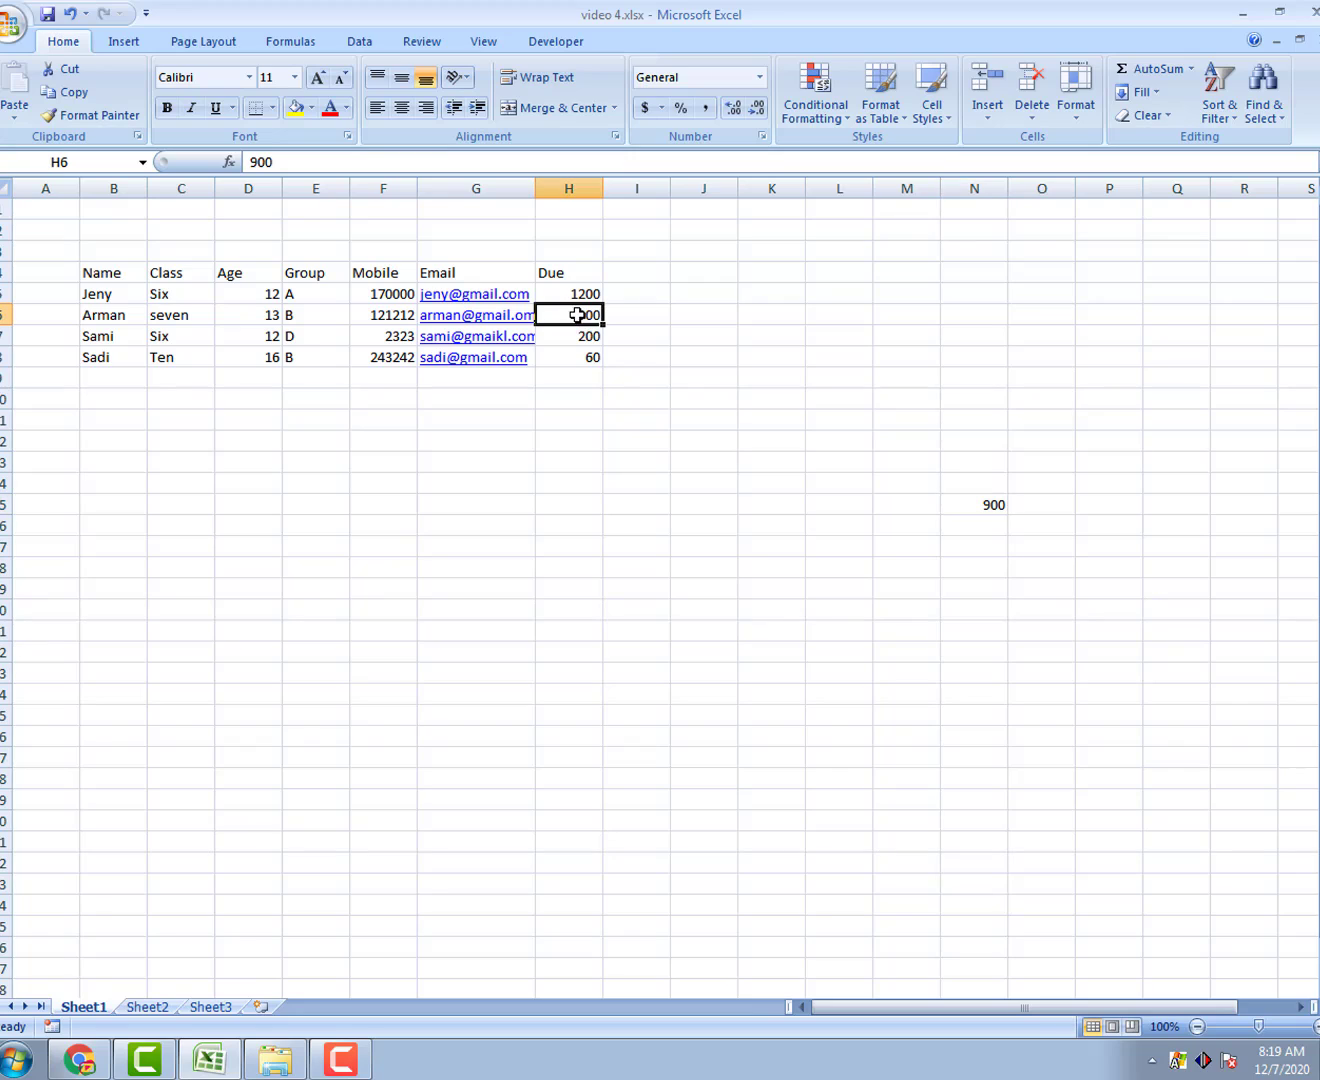
{"action": "left_click", "coordinate": [911, 506]}
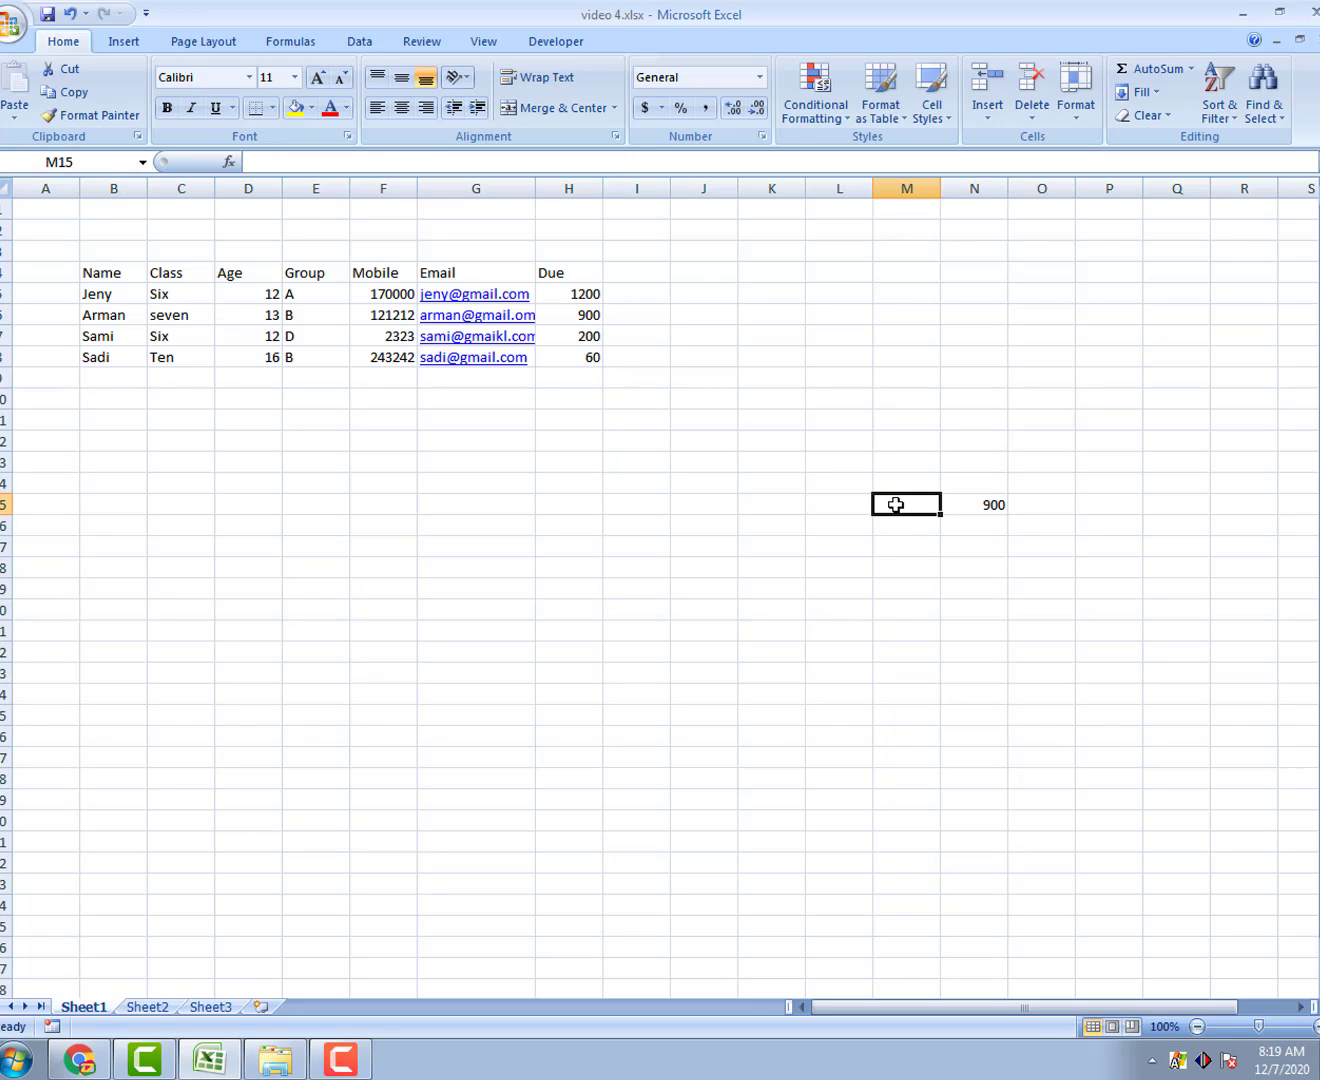
{"action": "double_click", "coordinate": [895, 506]}
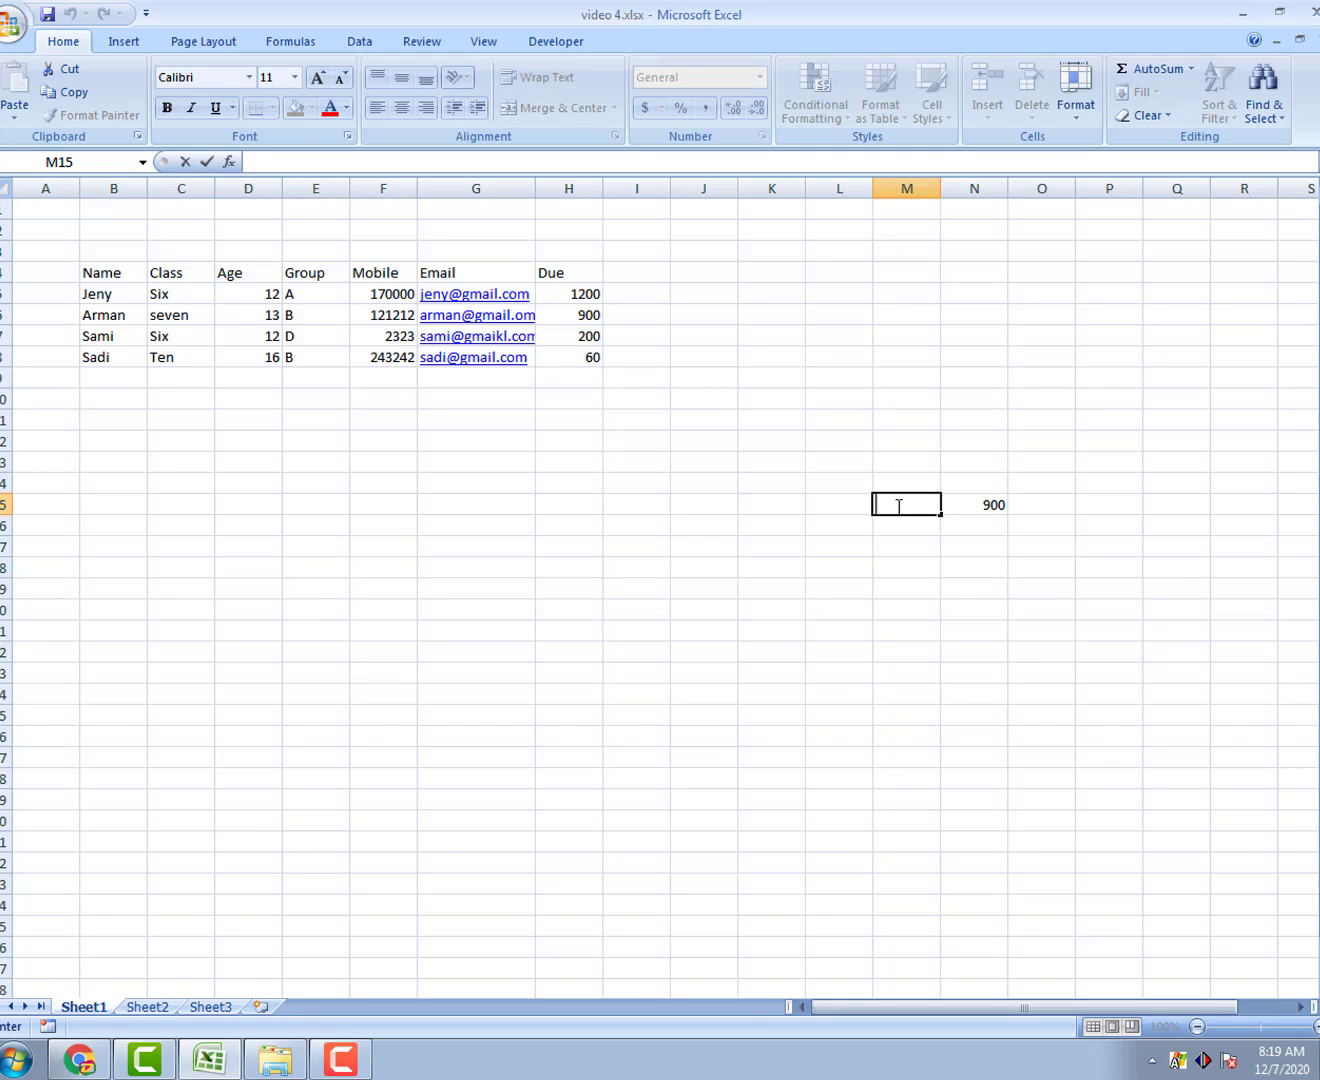
{"action": "type", "text": "Arman"}
{"action": "left_click", "coordinate": [988, 501]}
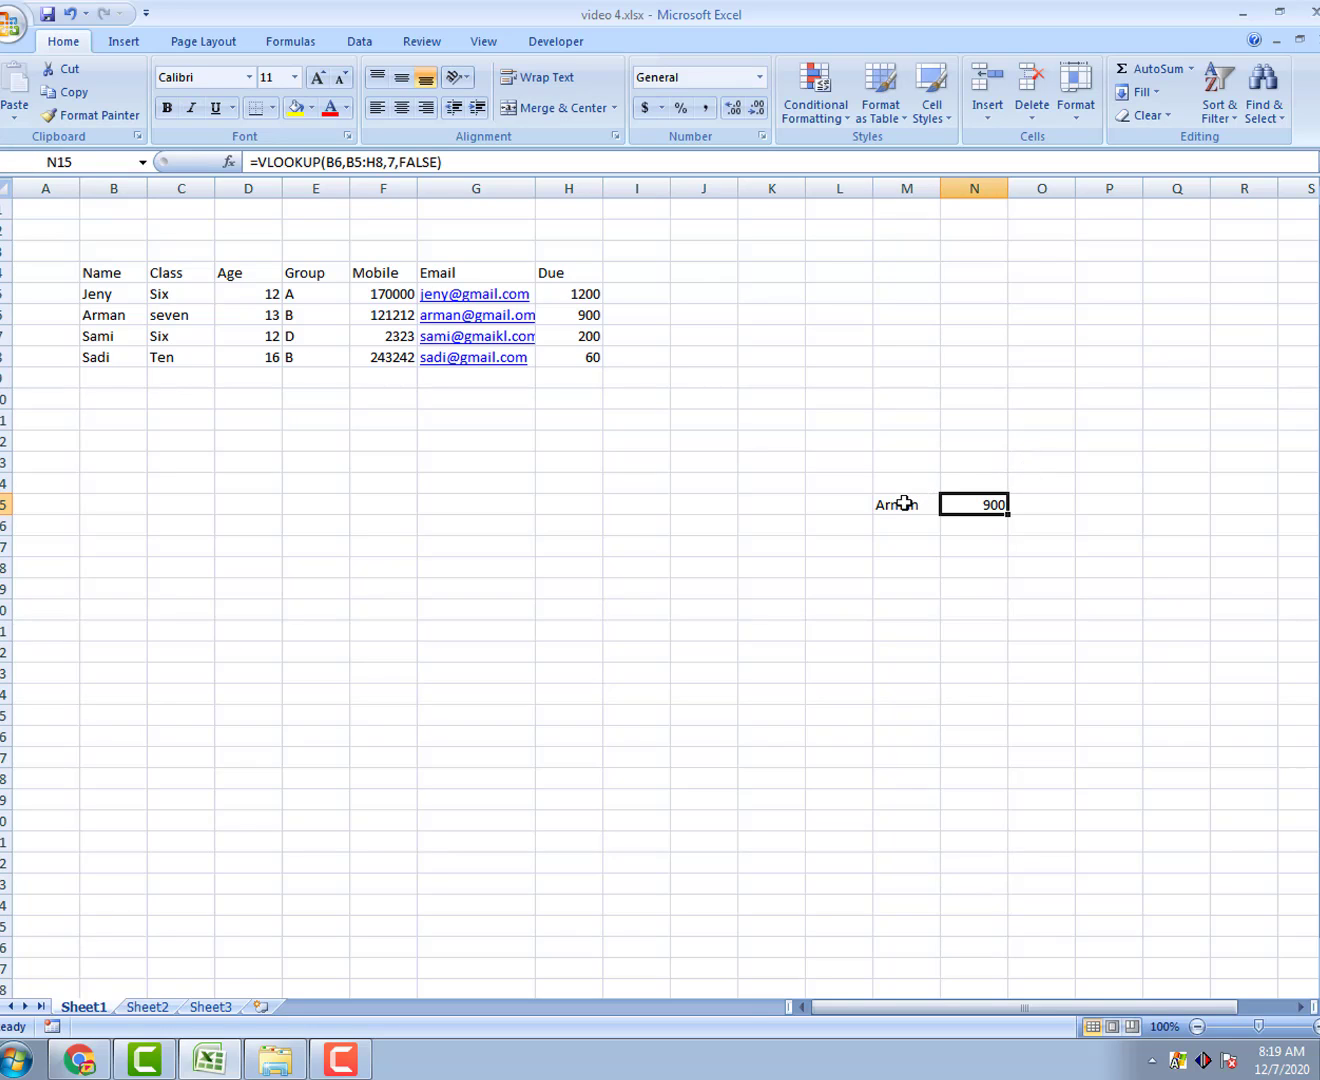
{"action": "left_click", "coordinate": [905, 503]}
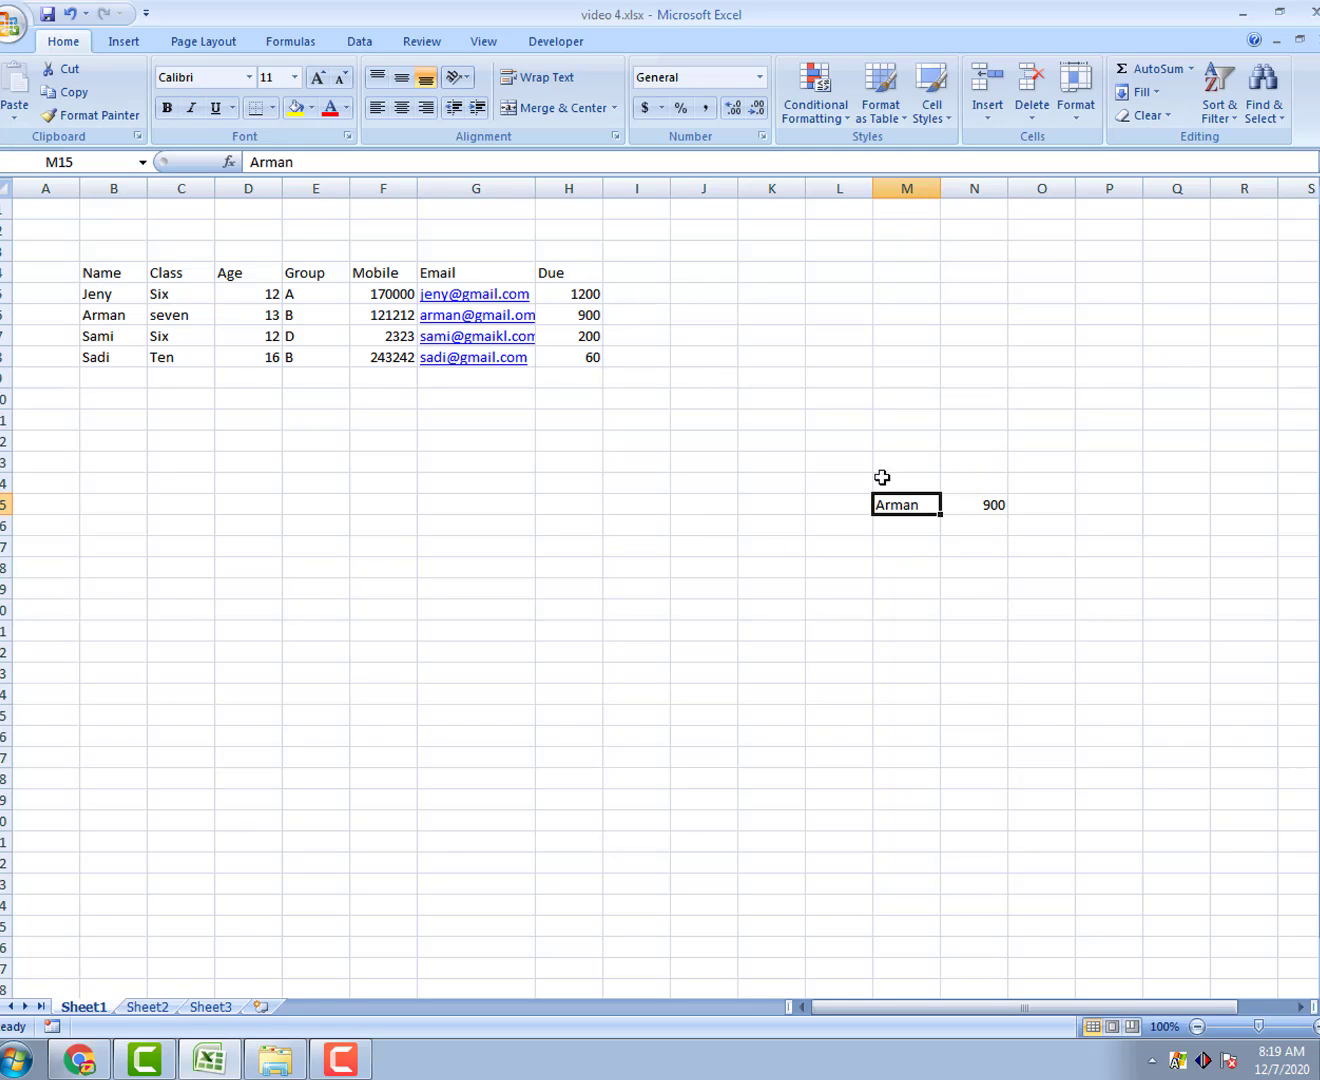
Step: Change the N15 VLOOKUP's lookup value from B6 to M15 and apply it
{"action": "left_click", "coordinate": [979, 505]}
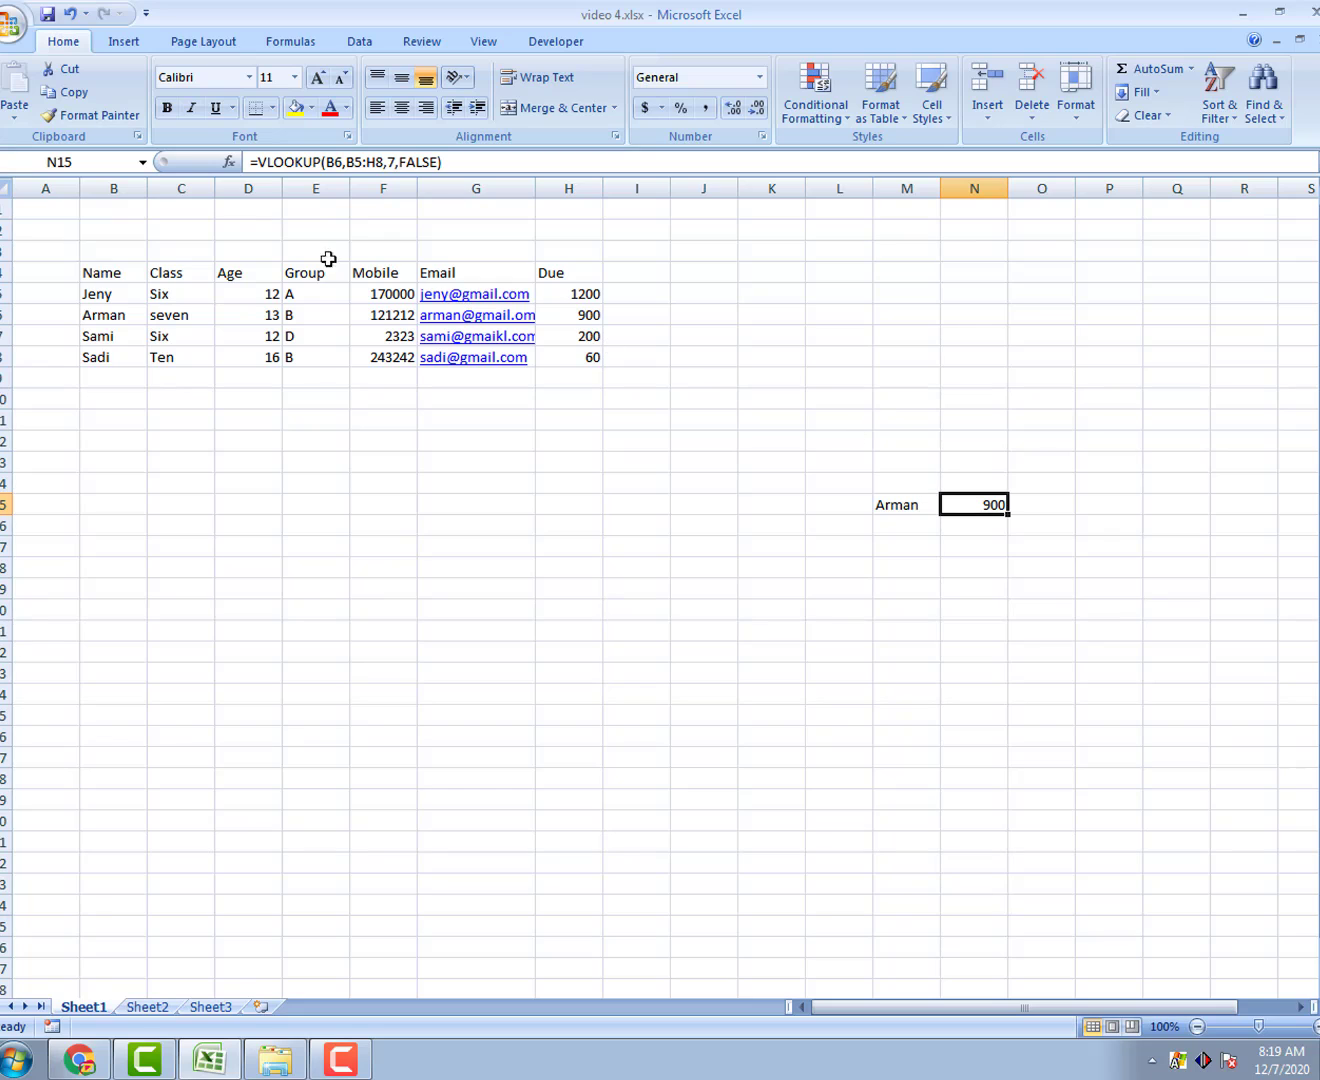
{"action": "left_click", "coordinate": [229, 161]}
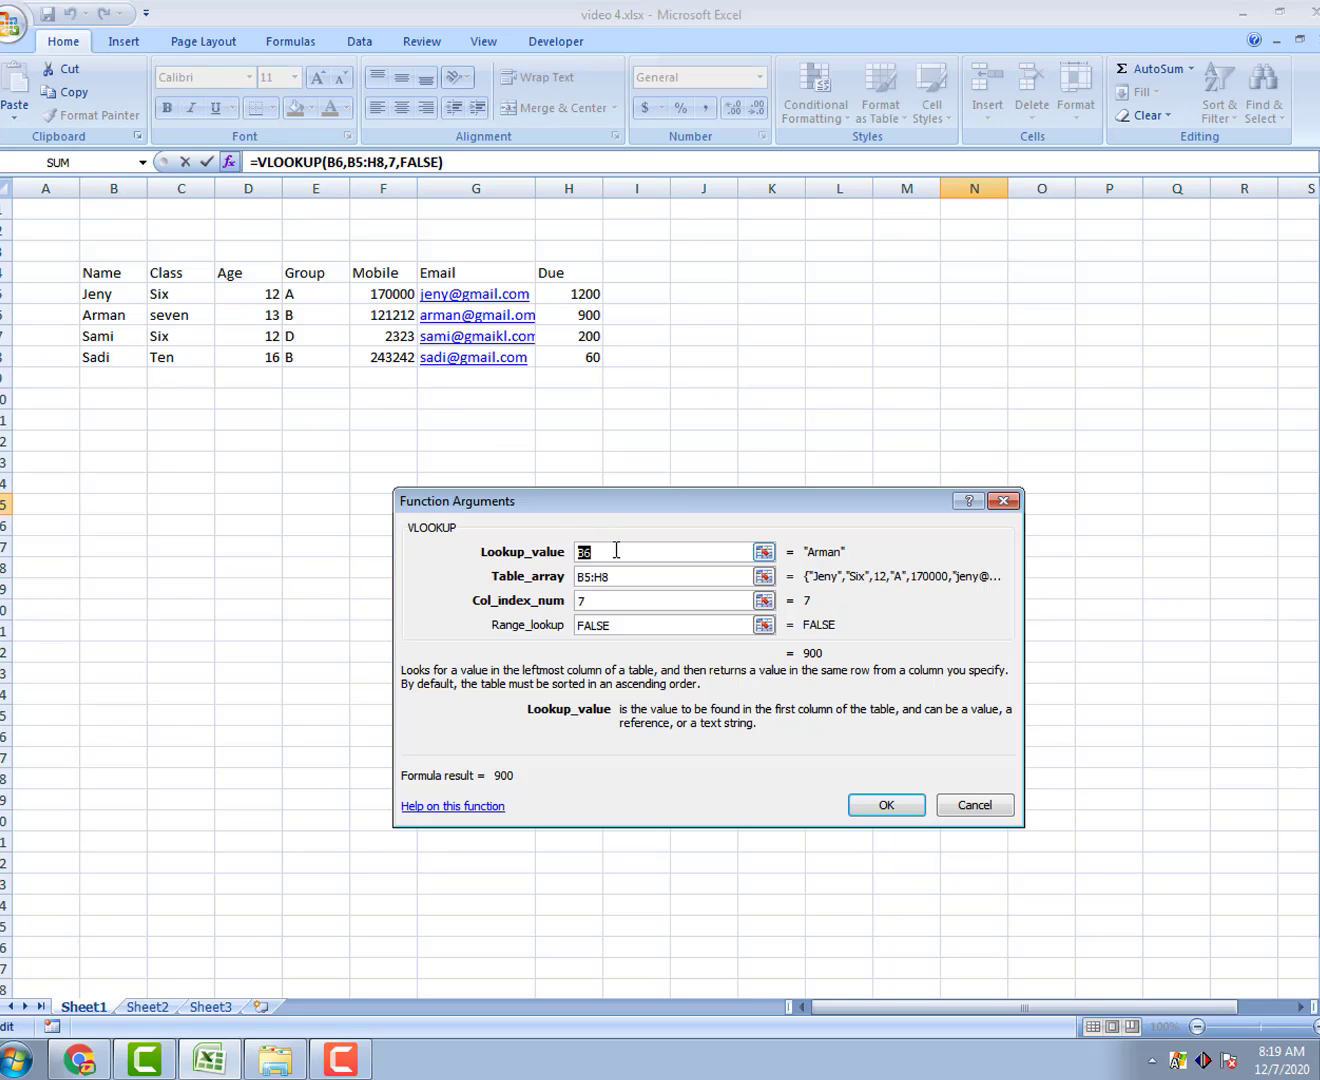
{"action": "left_click_drag", "start_coordinate": [603, 503], "coordinate": [308, 439]}
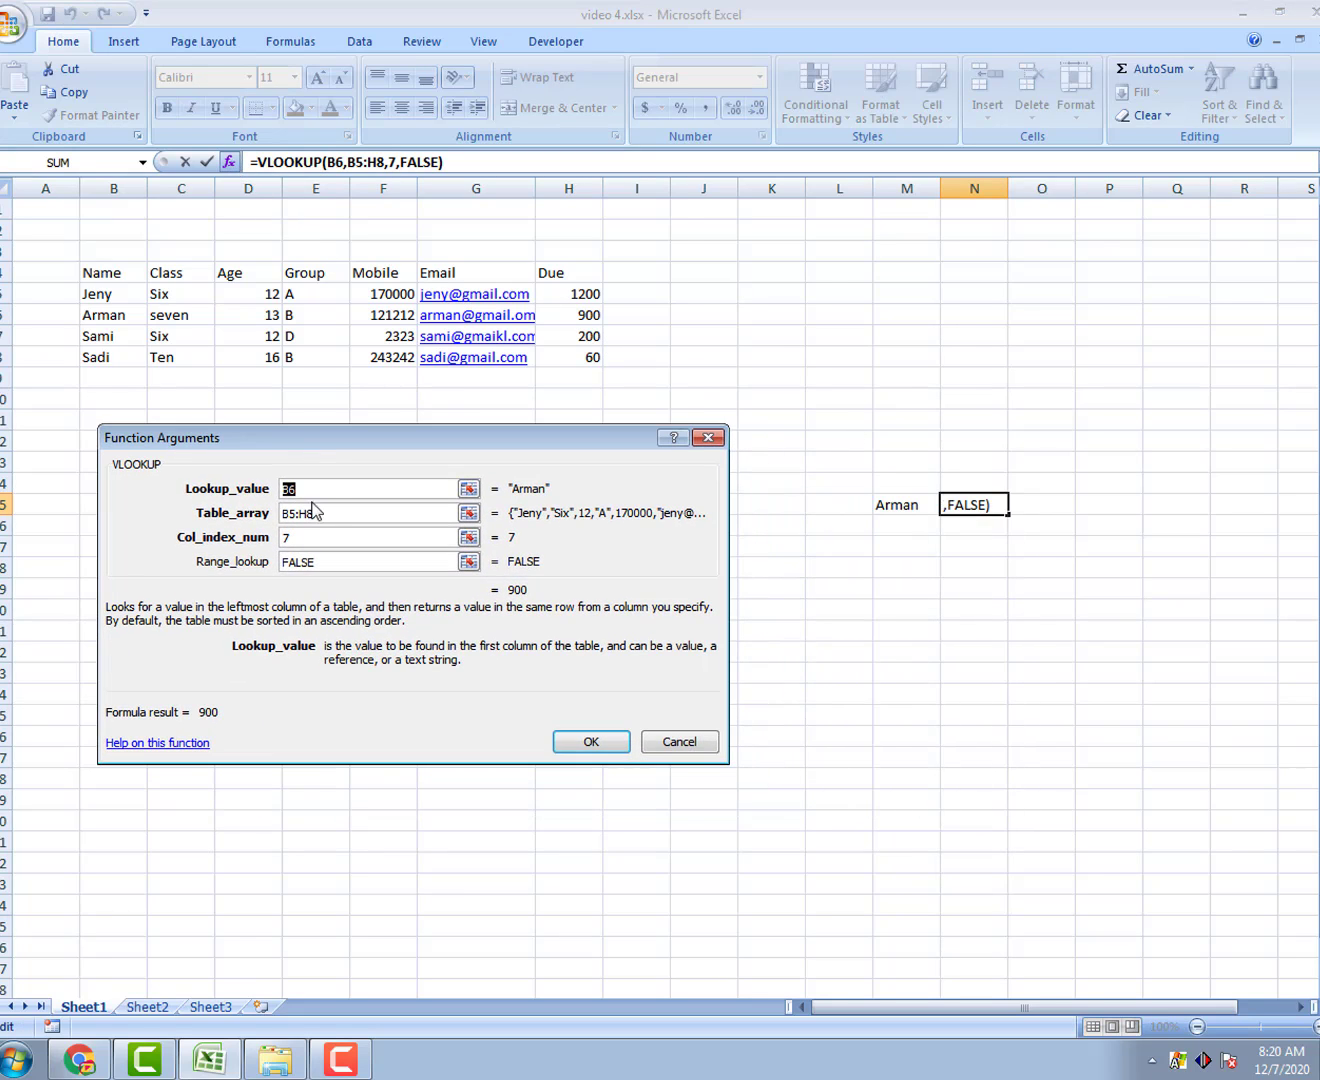
{"action": "key", "text": "BackSpace"}
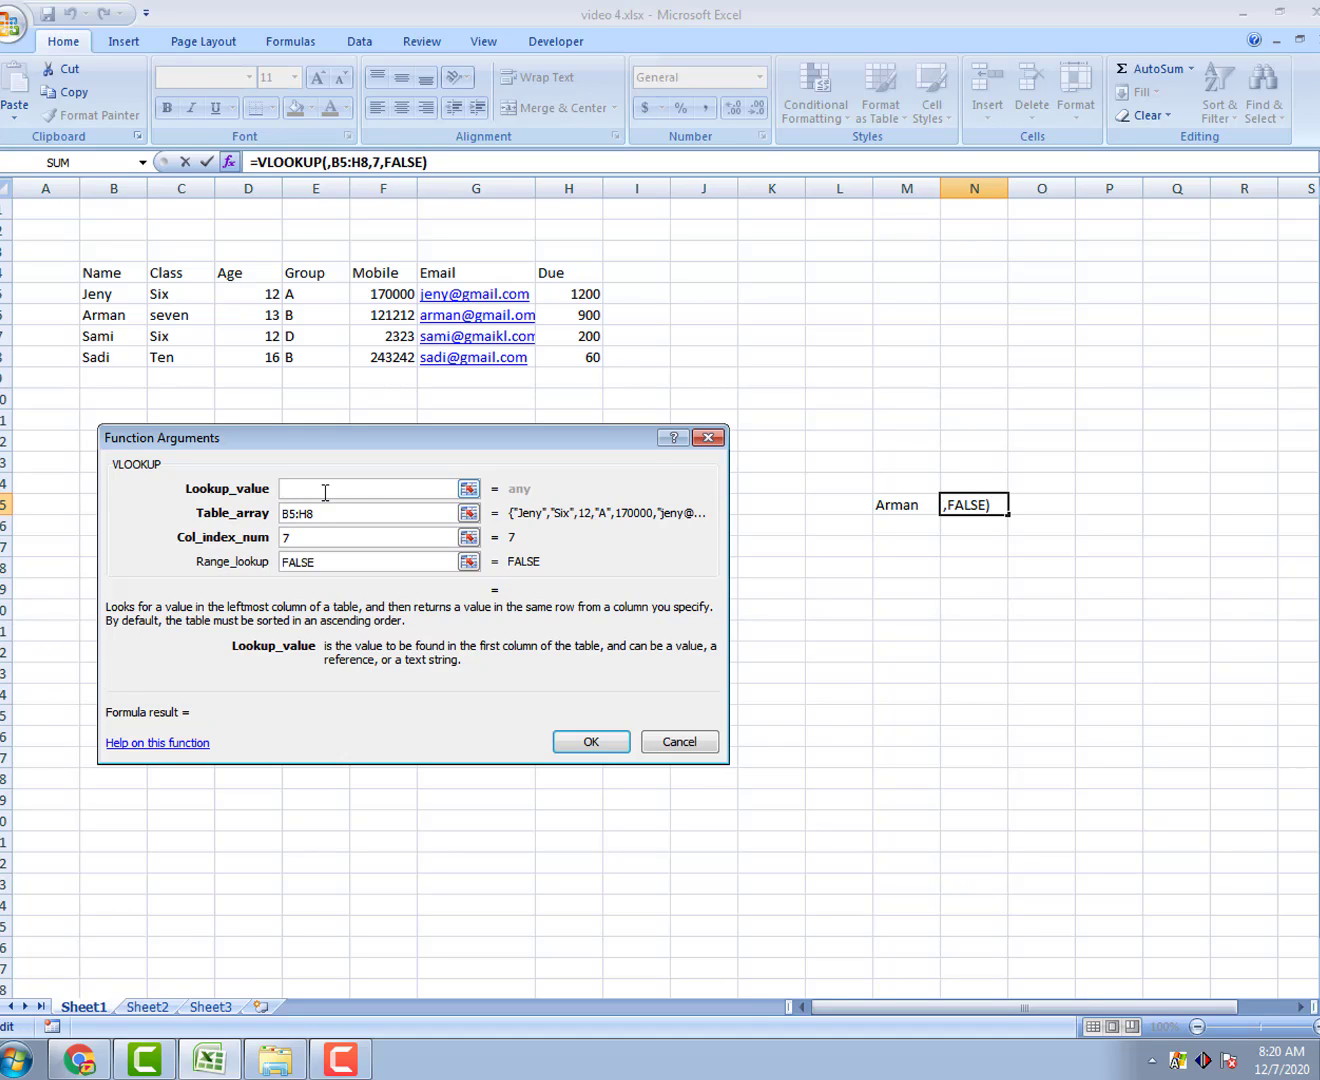
{"action": "left_click", "coordinate": [912, 508]}
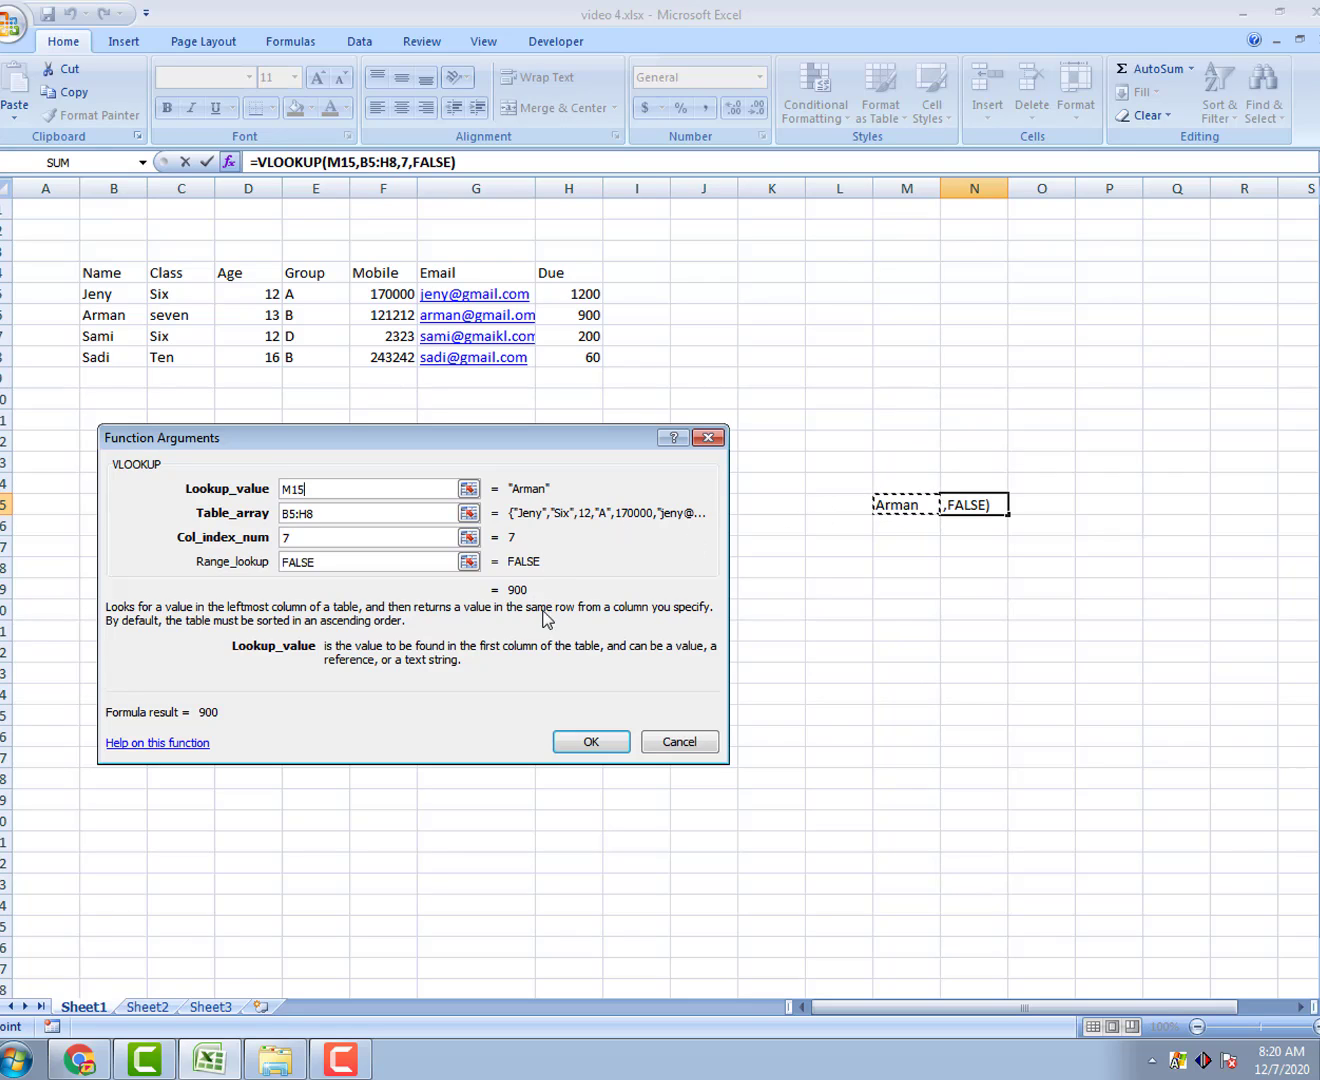
{"action": "left_click", "coordinate": [582, 743]}
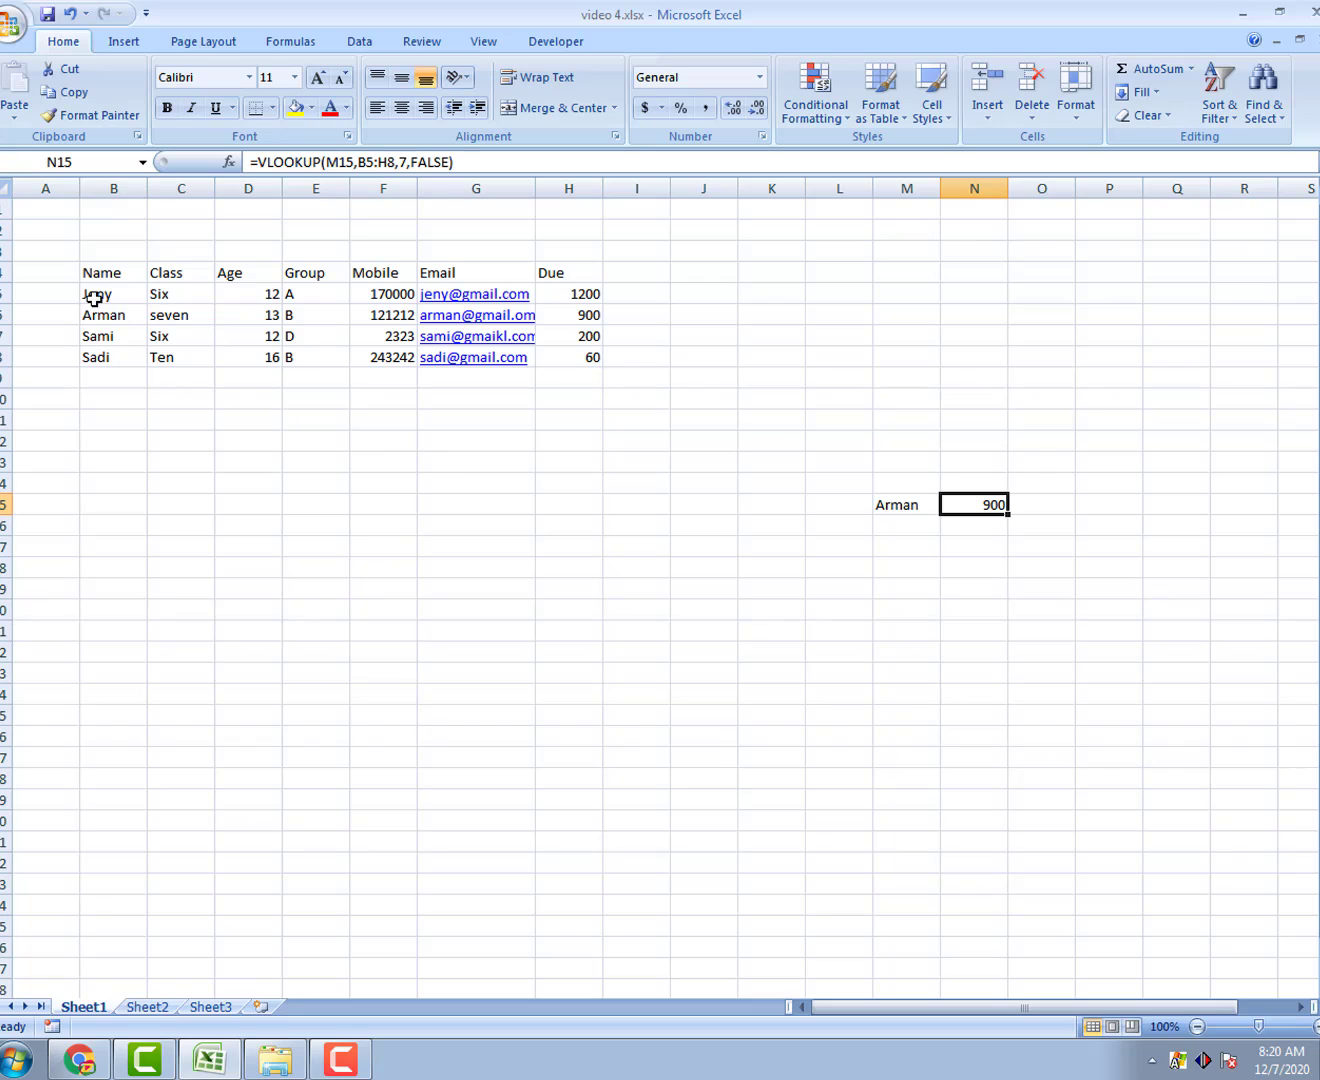
Step: Replace Arman with Jeny in M15 so N15 returns 1200
{"action": "double_click", "coordinate": [916, 508]}
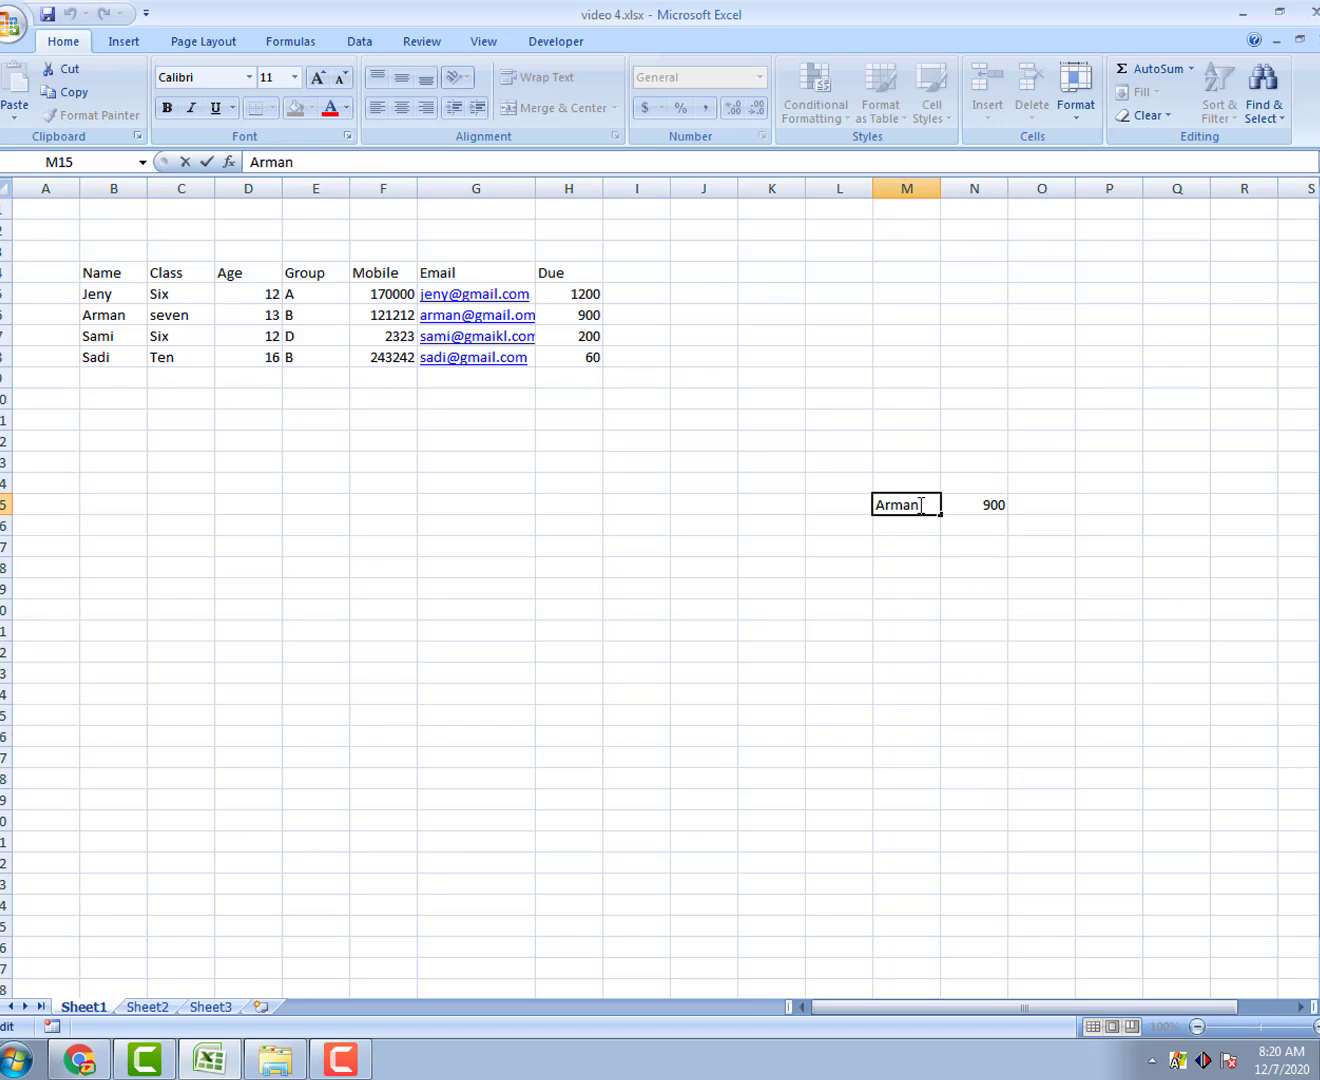
{"action": "key", "text": "BackSpace"}
{"action": "key", "text": "BackSpace"}
{"action": "key", "text": "BackSpace"}
{"action": "key", "text": "BackSpace"}
{"action": "key", "text": "BackSpace"}
{"action": "type", "text": "Jeny"}
{"action": "key", "text": "Return"}
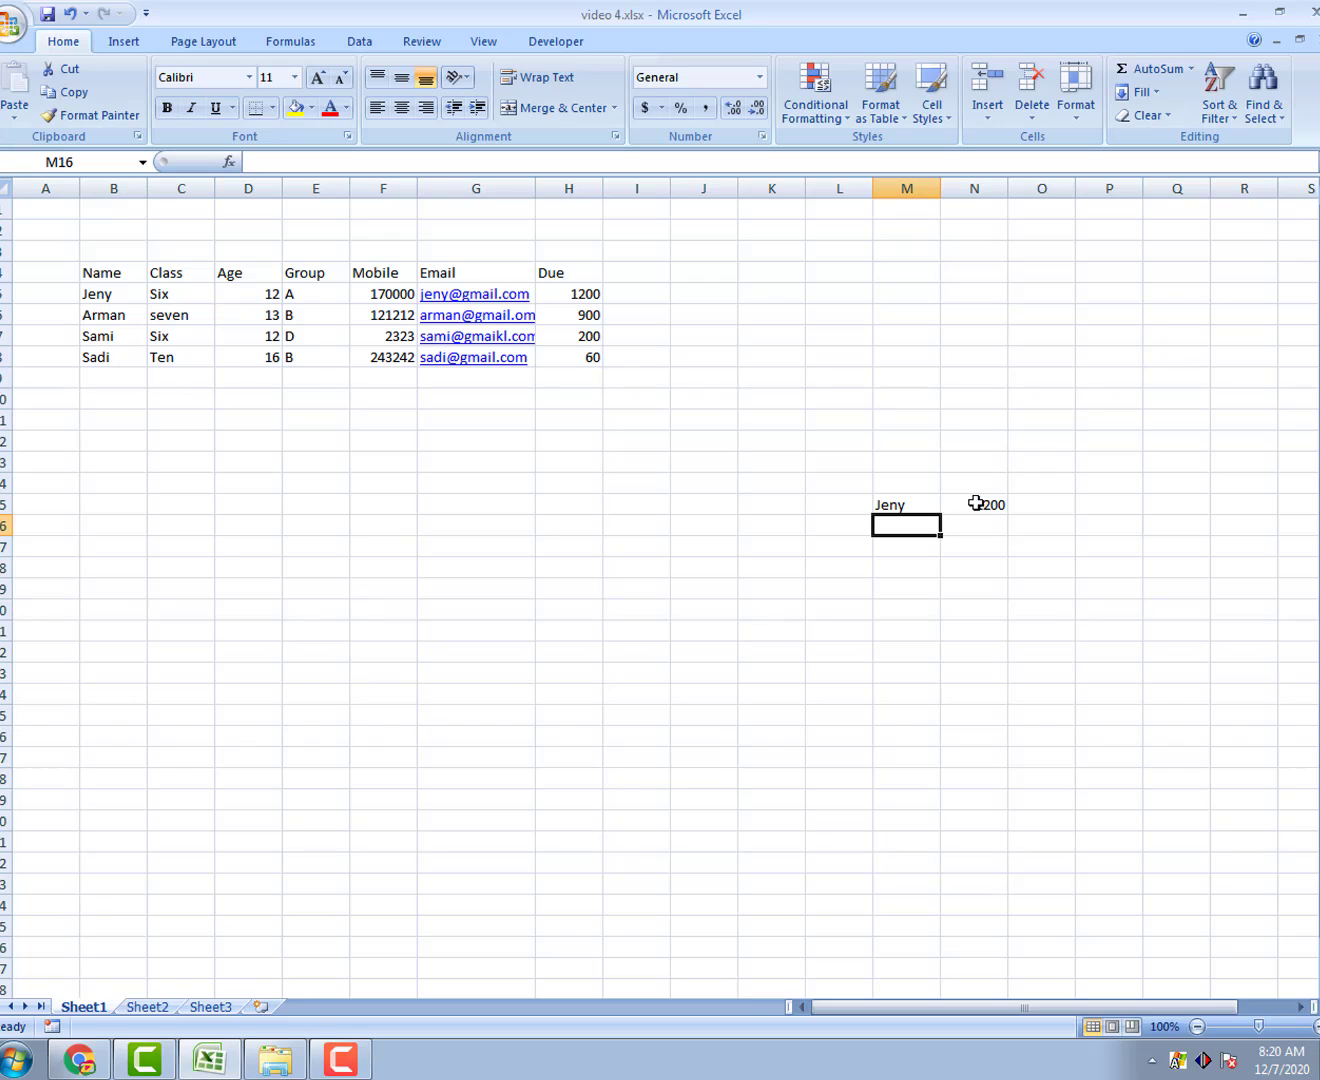
Step: Change the name in M15 from Jeny to Sadi so N15 returns 60
{"action": "double_click", "coordinate": [889, 506]}
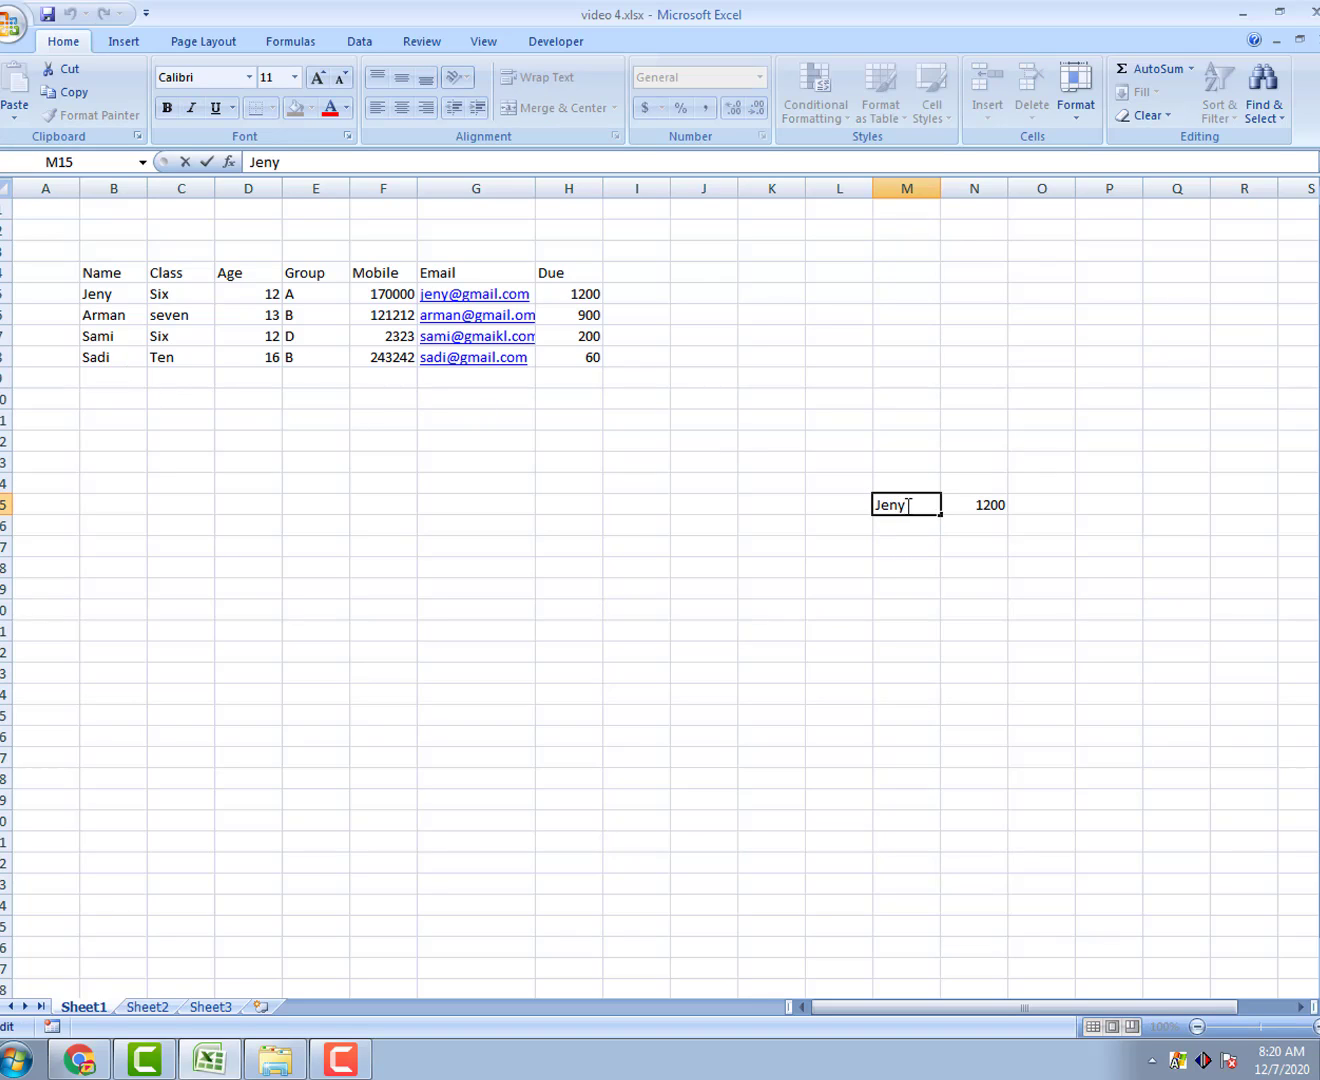
{"action": "left_click_drag", "start_coordinate": [907, 505], "coordinate": [860, 499]}
{"action": "type", "text": "Sadi"}
{"action": "key", "text": "Return"}
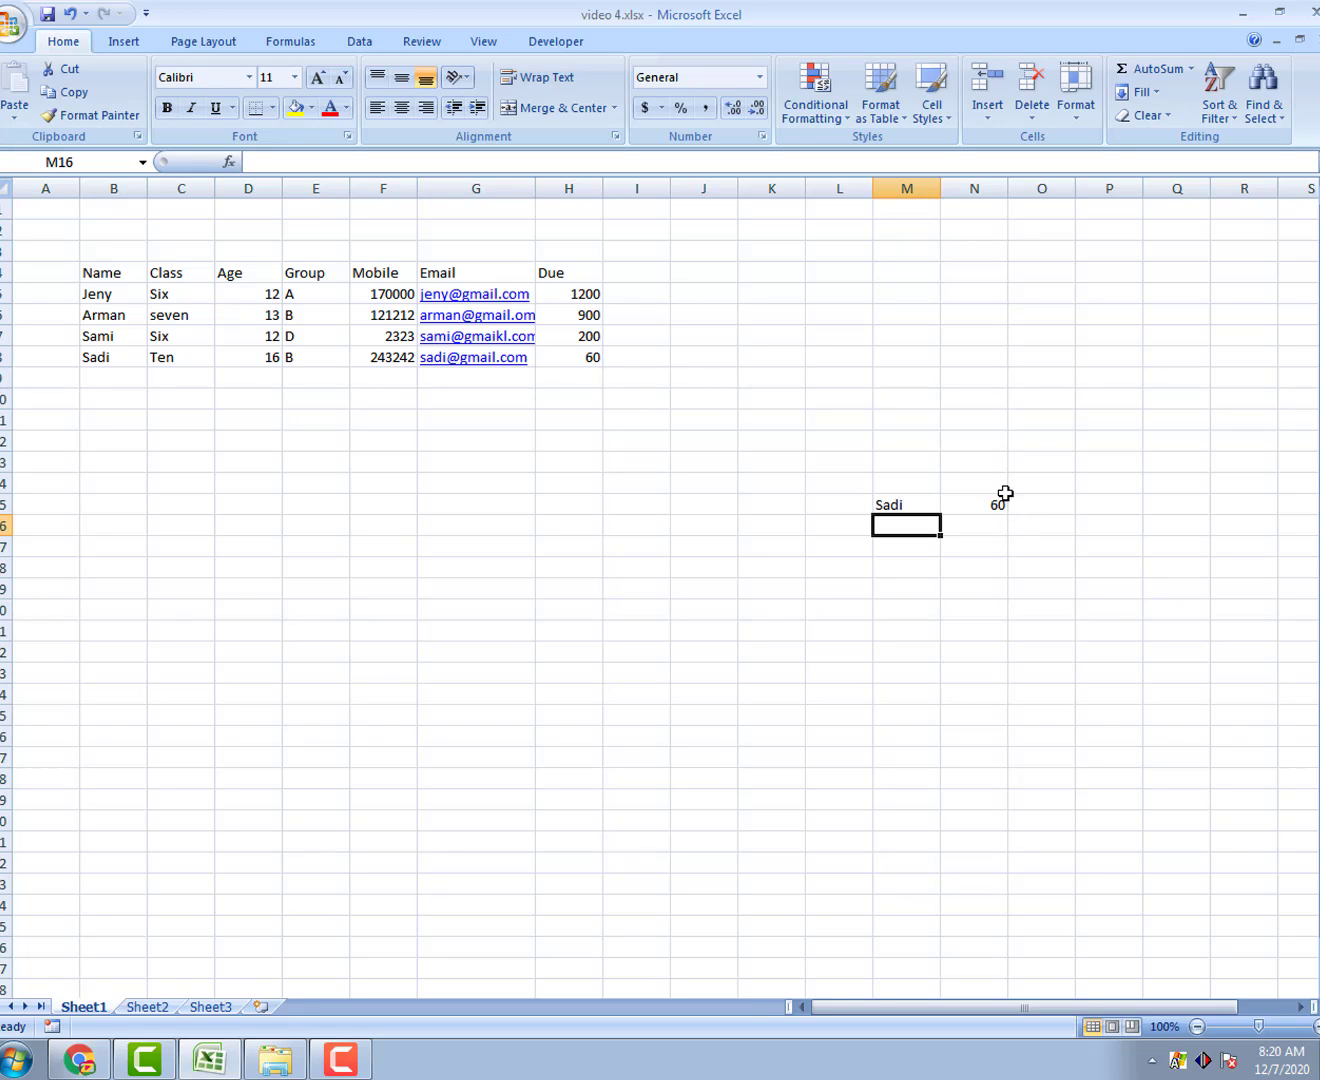
{"action": "left_click", "coordinate": [921, 504]}
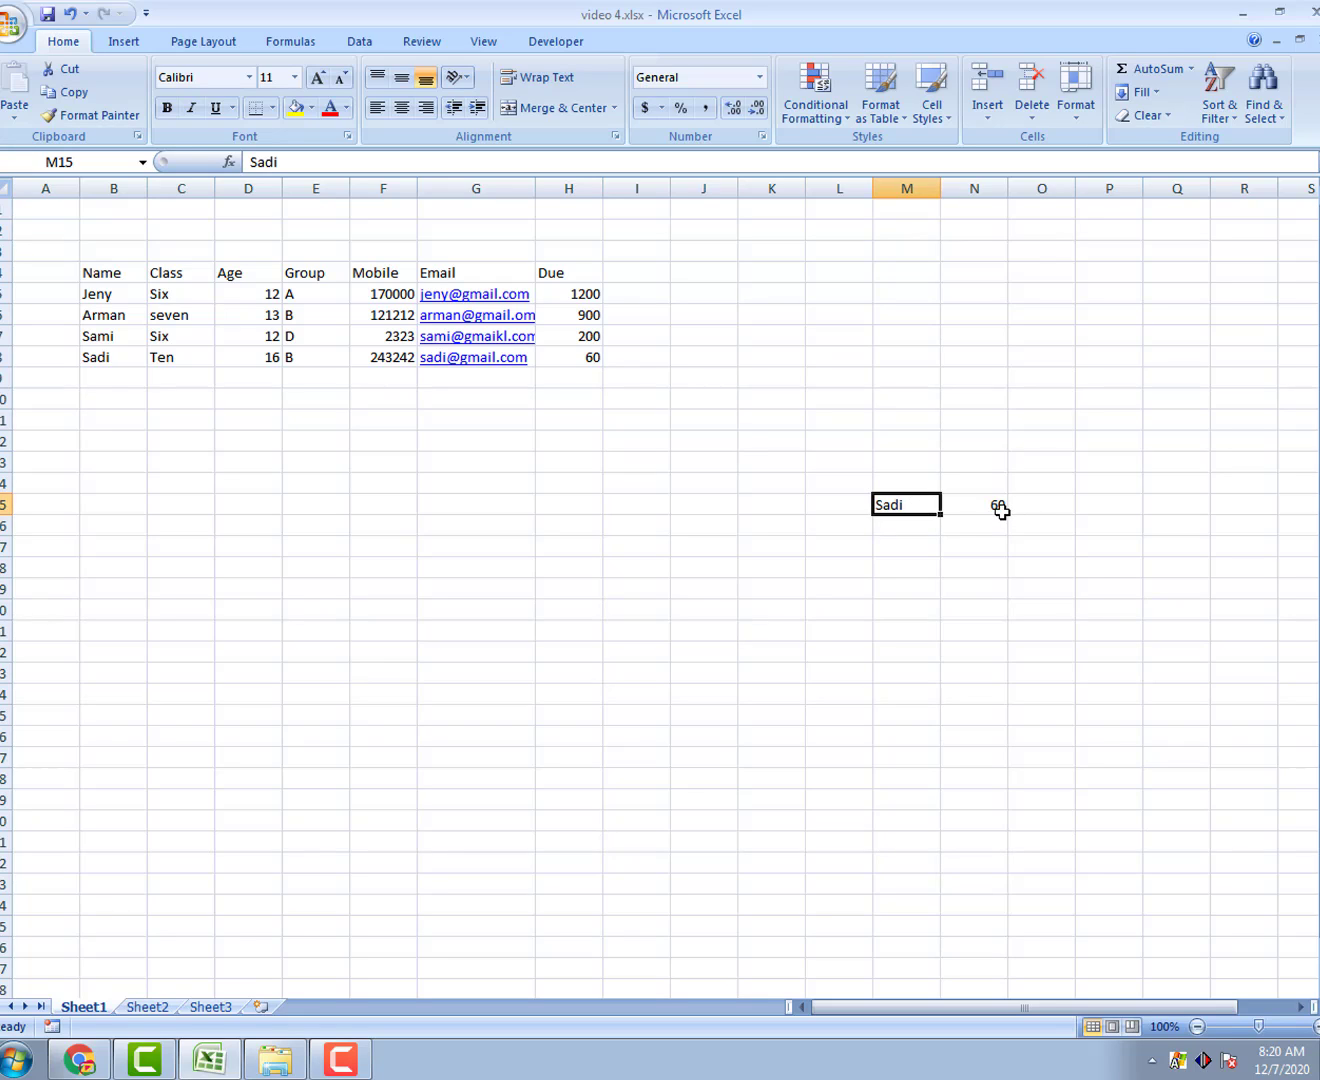
{"action": "left_click", "coordinate": [918, 485]}
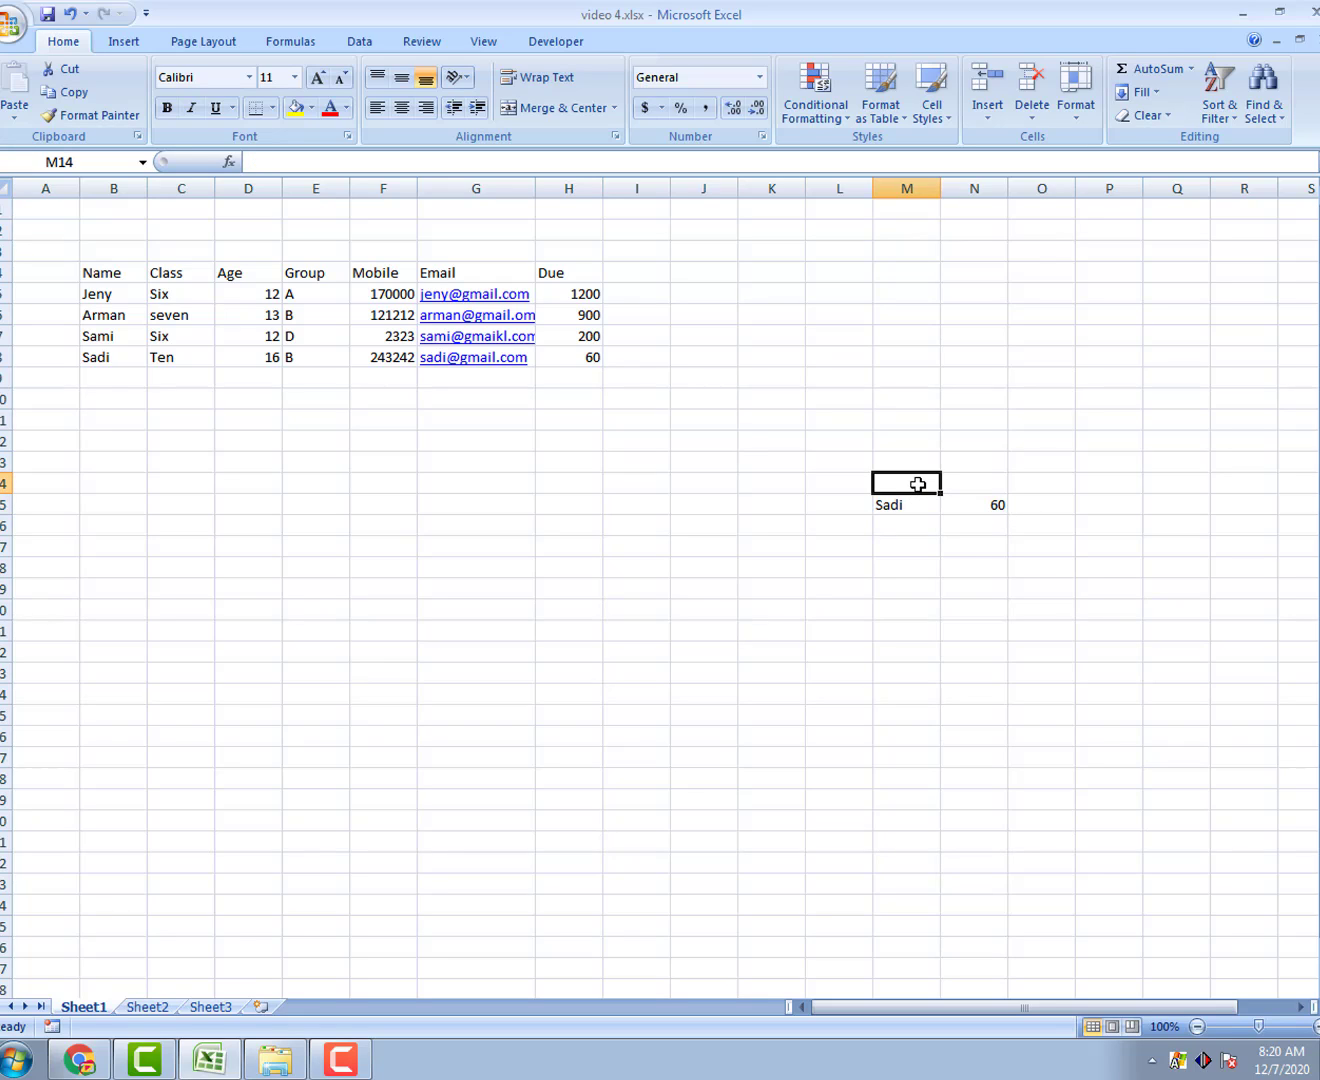
Step: Type the heading Name in M14 and Due in N14
{"action": "type", "text": "n"}
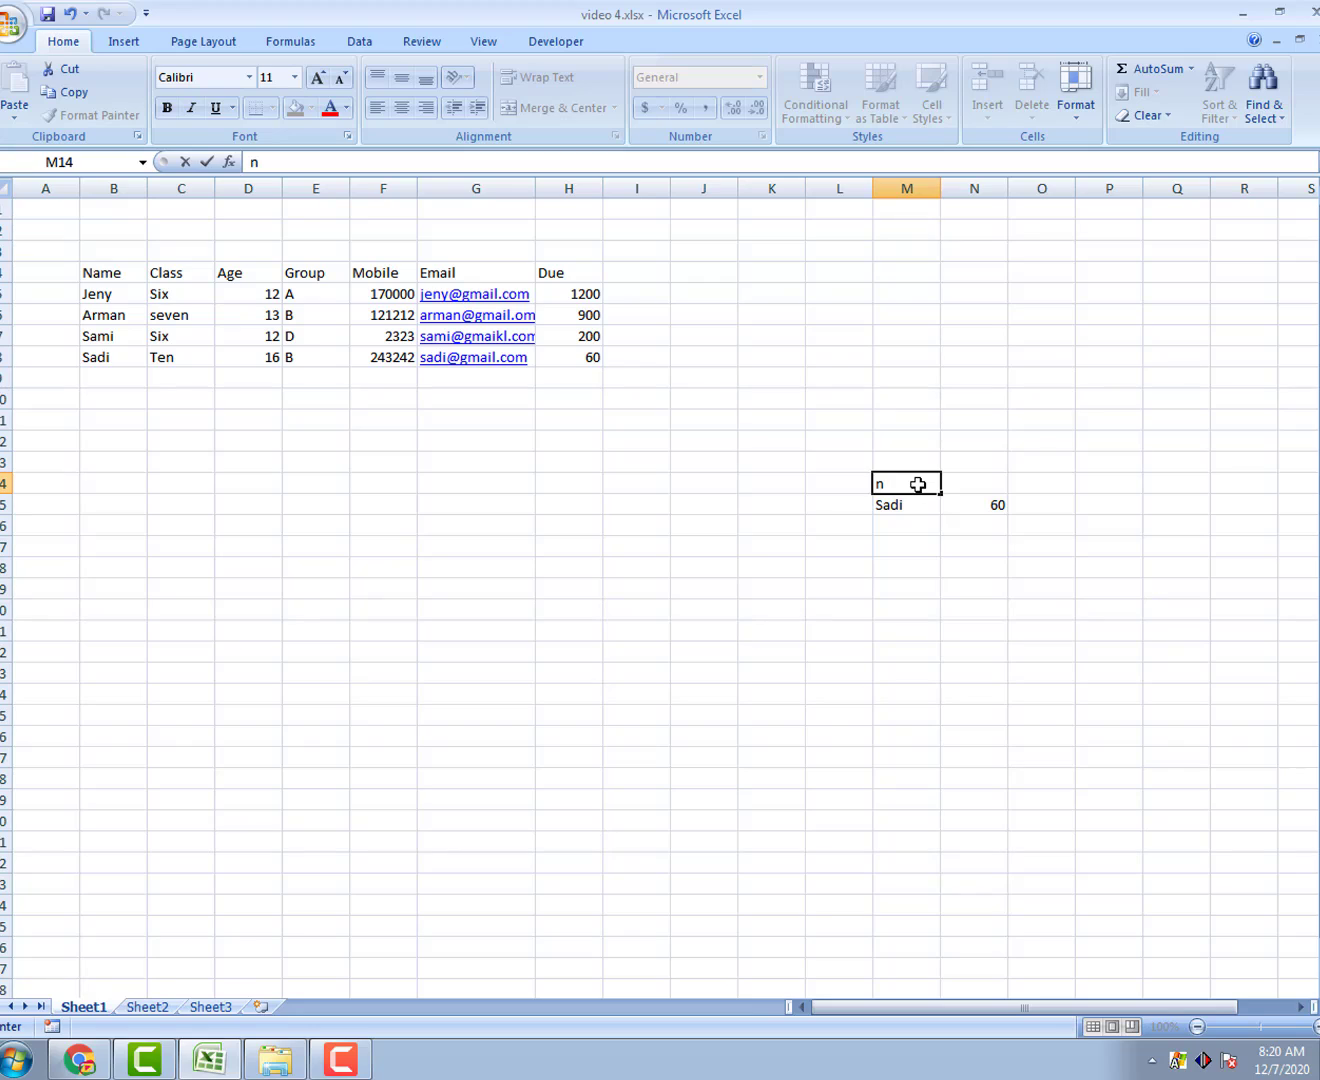
{"action": "key", "text": "BackSpace"}
{"action": "type", "text": "Name"}
{"action": "left_click", "coordinate": [962, 481]}
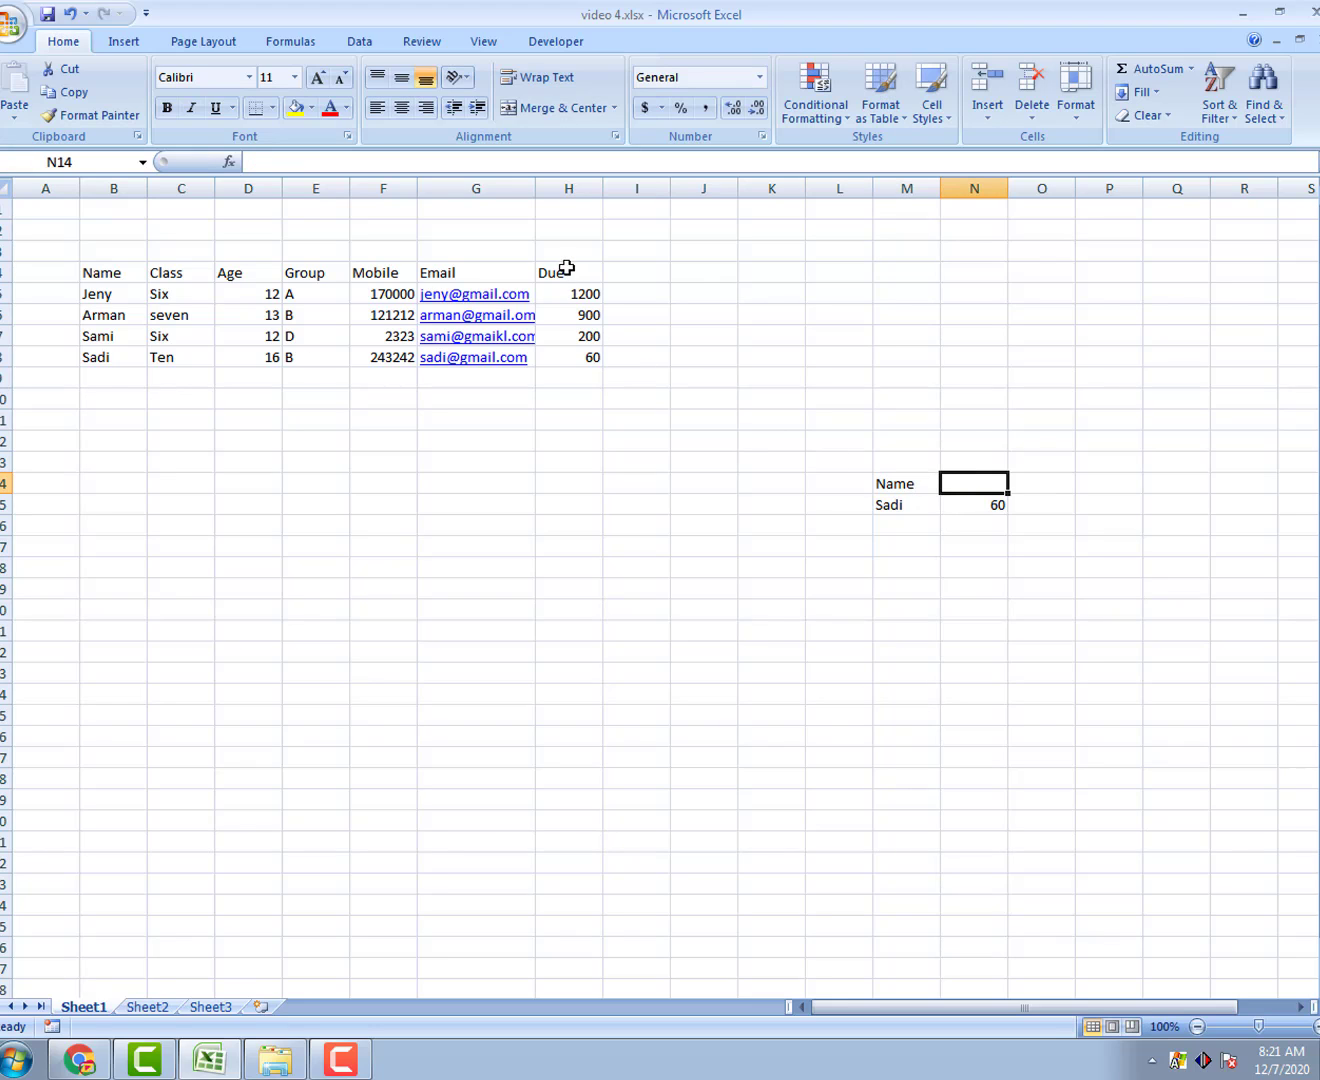
{"action": "double_click", "coordinate": [965, 483]}
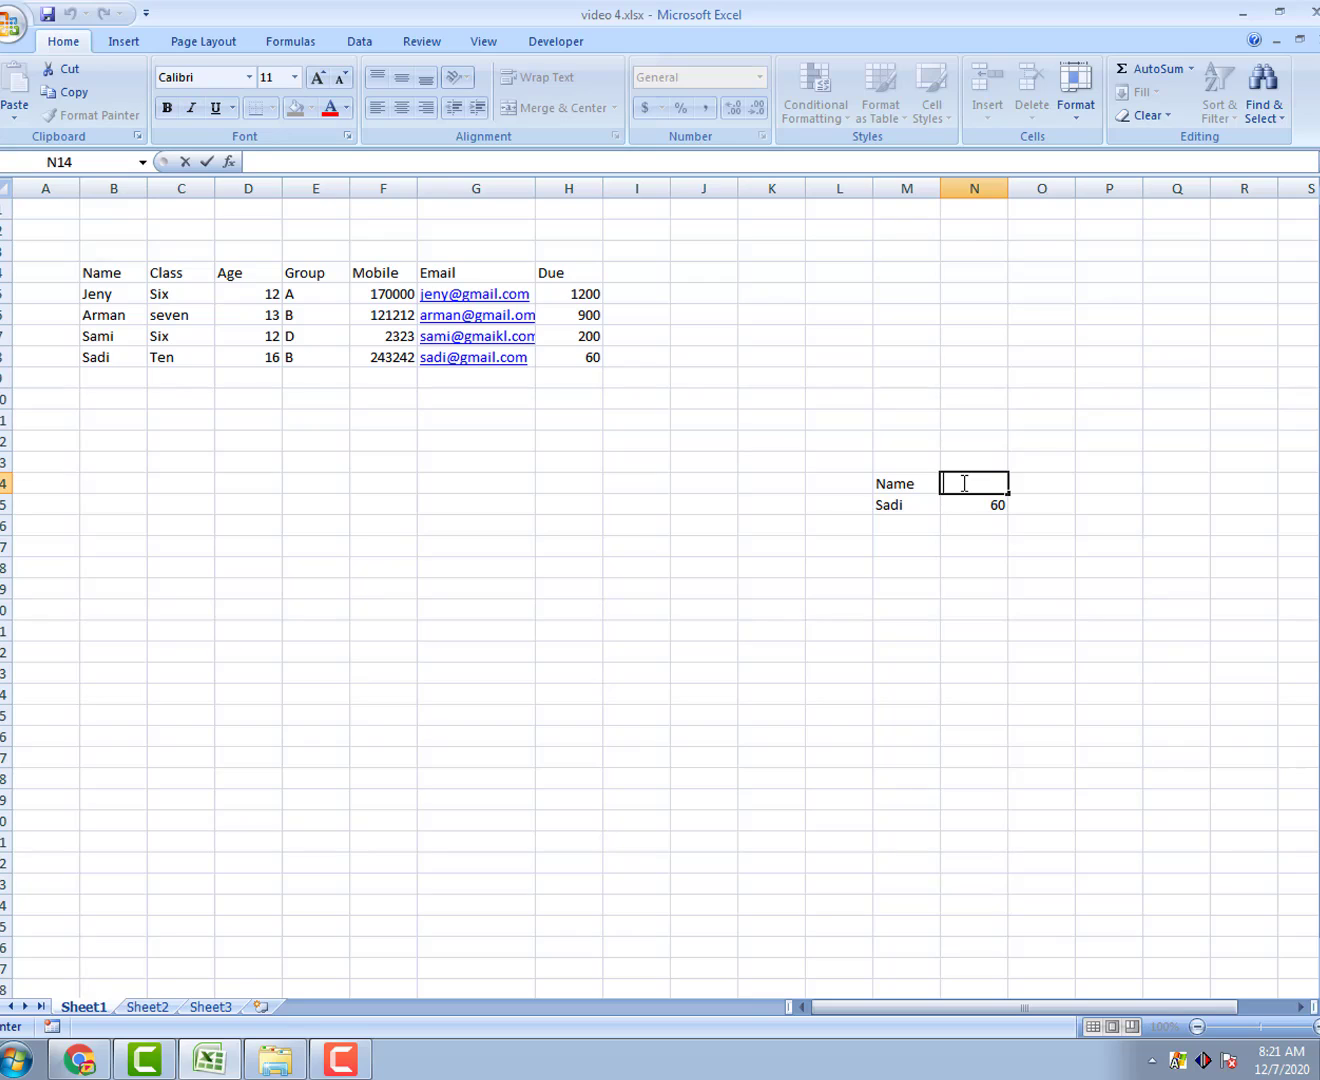
{"action": "type", "text": "Due"}
{"action": "left_click", "coordinate": [954, 504]}
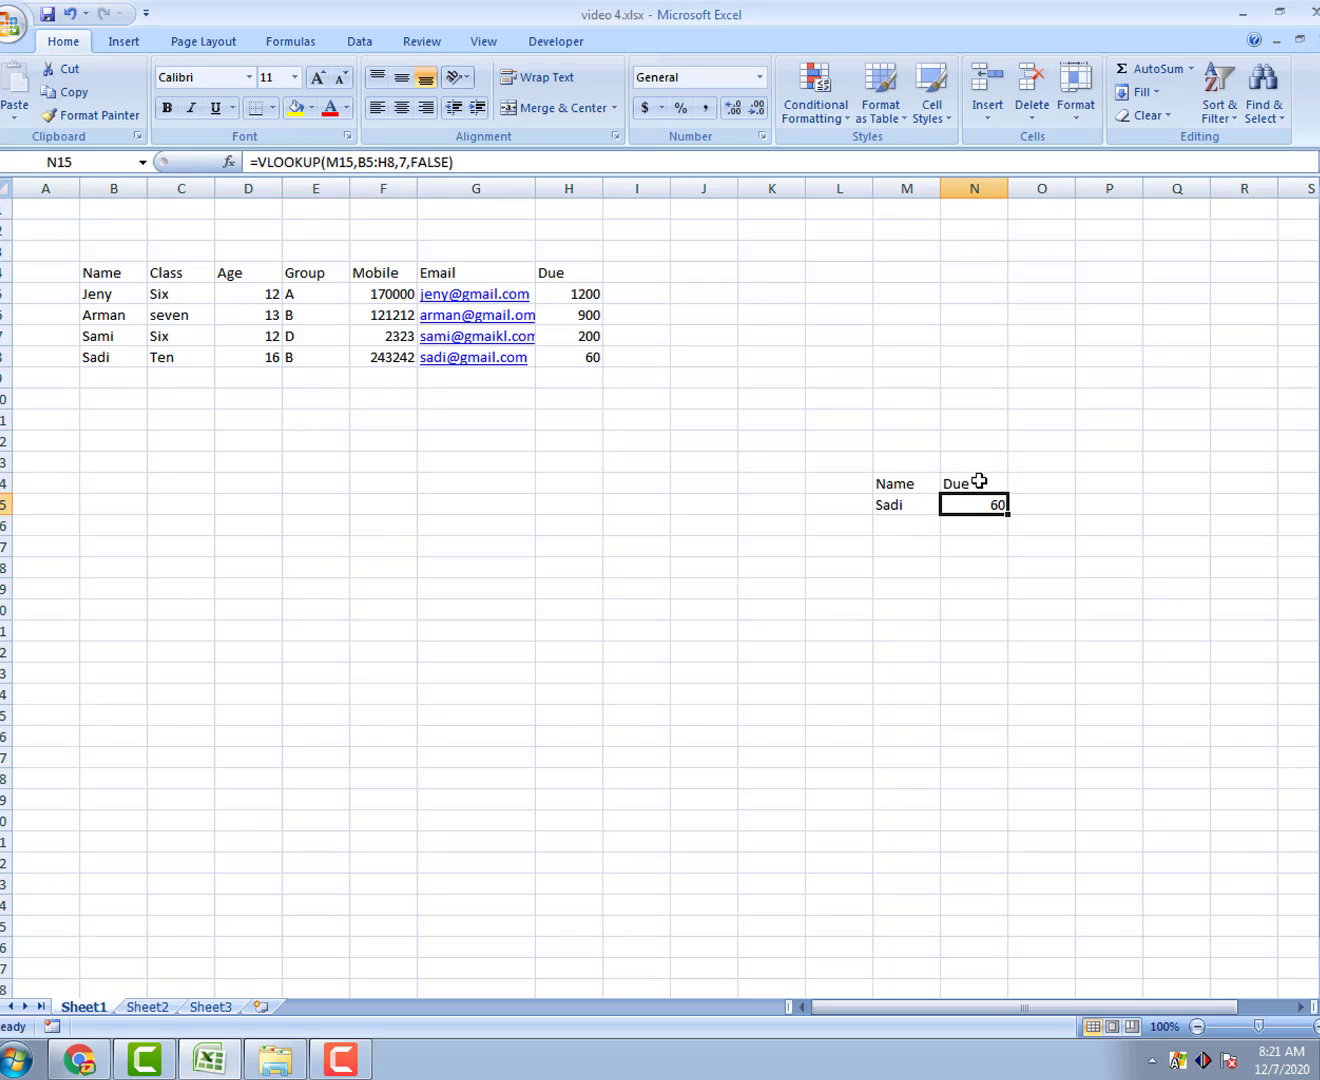
Step: Check the Due heading, Sadi and 60 cells, ending on the N15 lookup formula
{"action": "left_click", "coordinate": [971, 482]}
{"action": "left_click", "coordinate": [908, 505]}
{"action": "left_click_drag", "start_coordinate": [1032, 511], "coordinate": [1006, 506]}
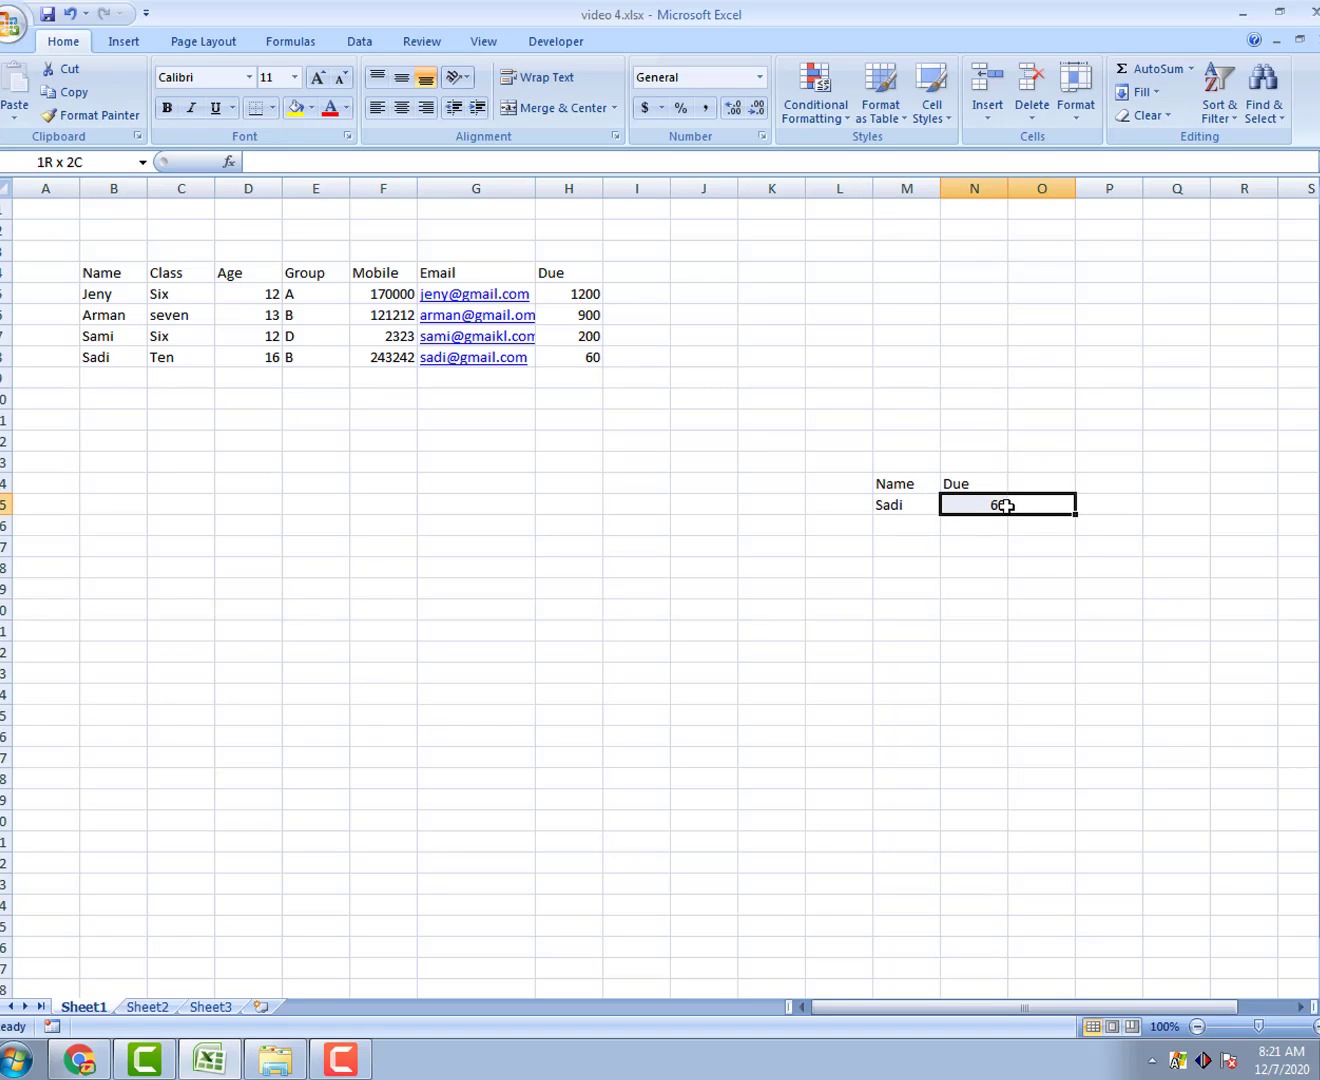
{"action": "left_click", "coordinate": [988, 483]}
{"action": "left_click", "coordinate": [978, 509]}
{"action": "left_click", "coordinate": [972, 483]}
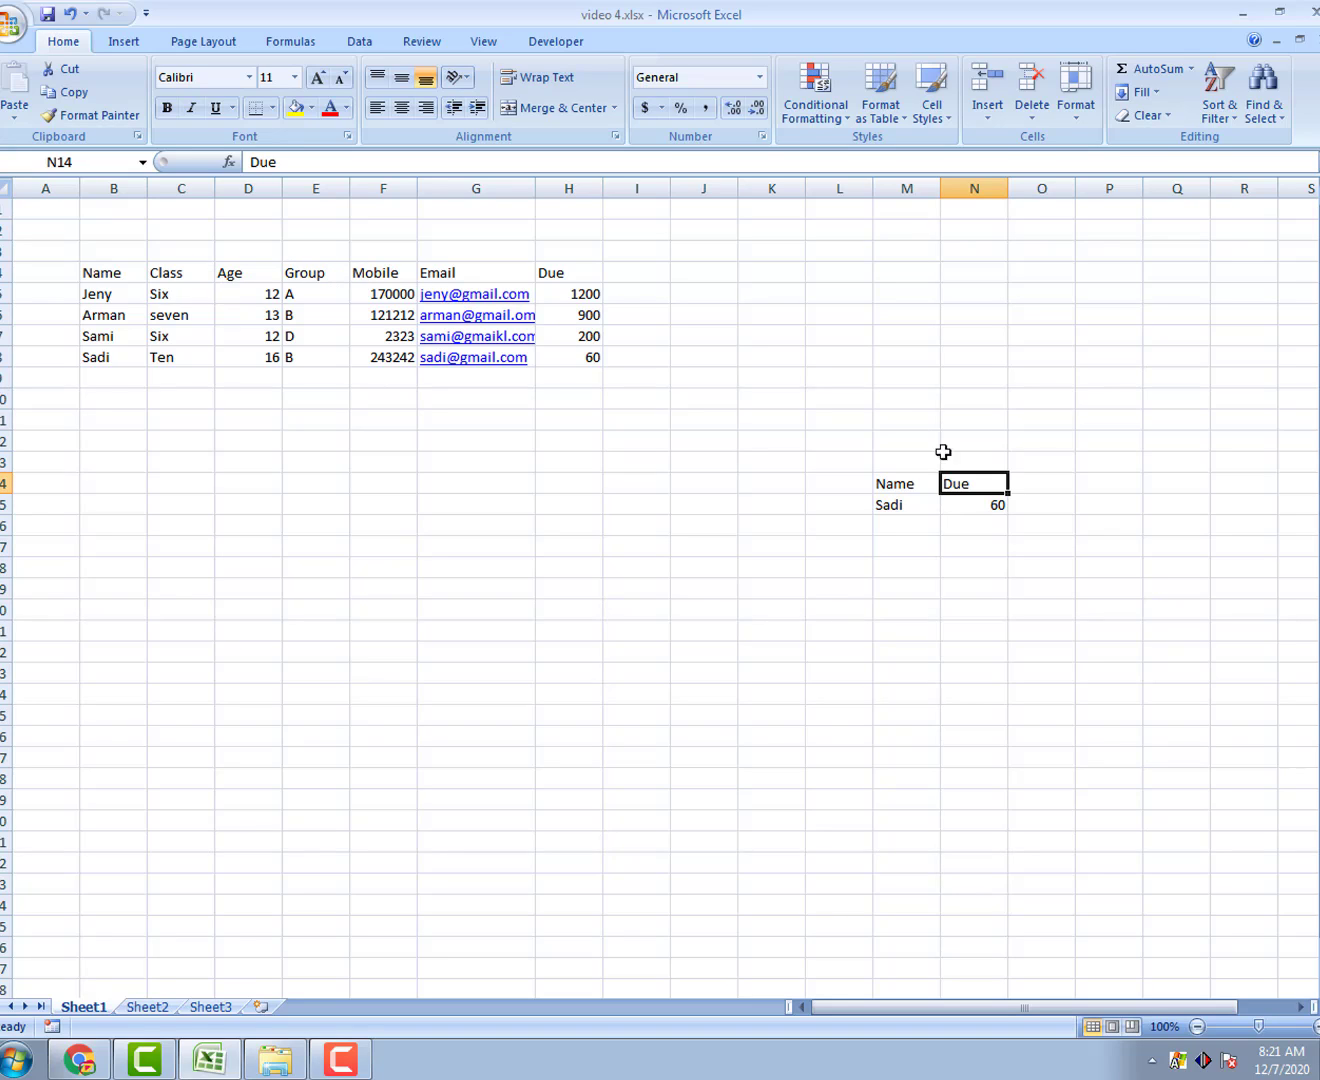
{"action": "left_click", "coordinate": [977, 504]}
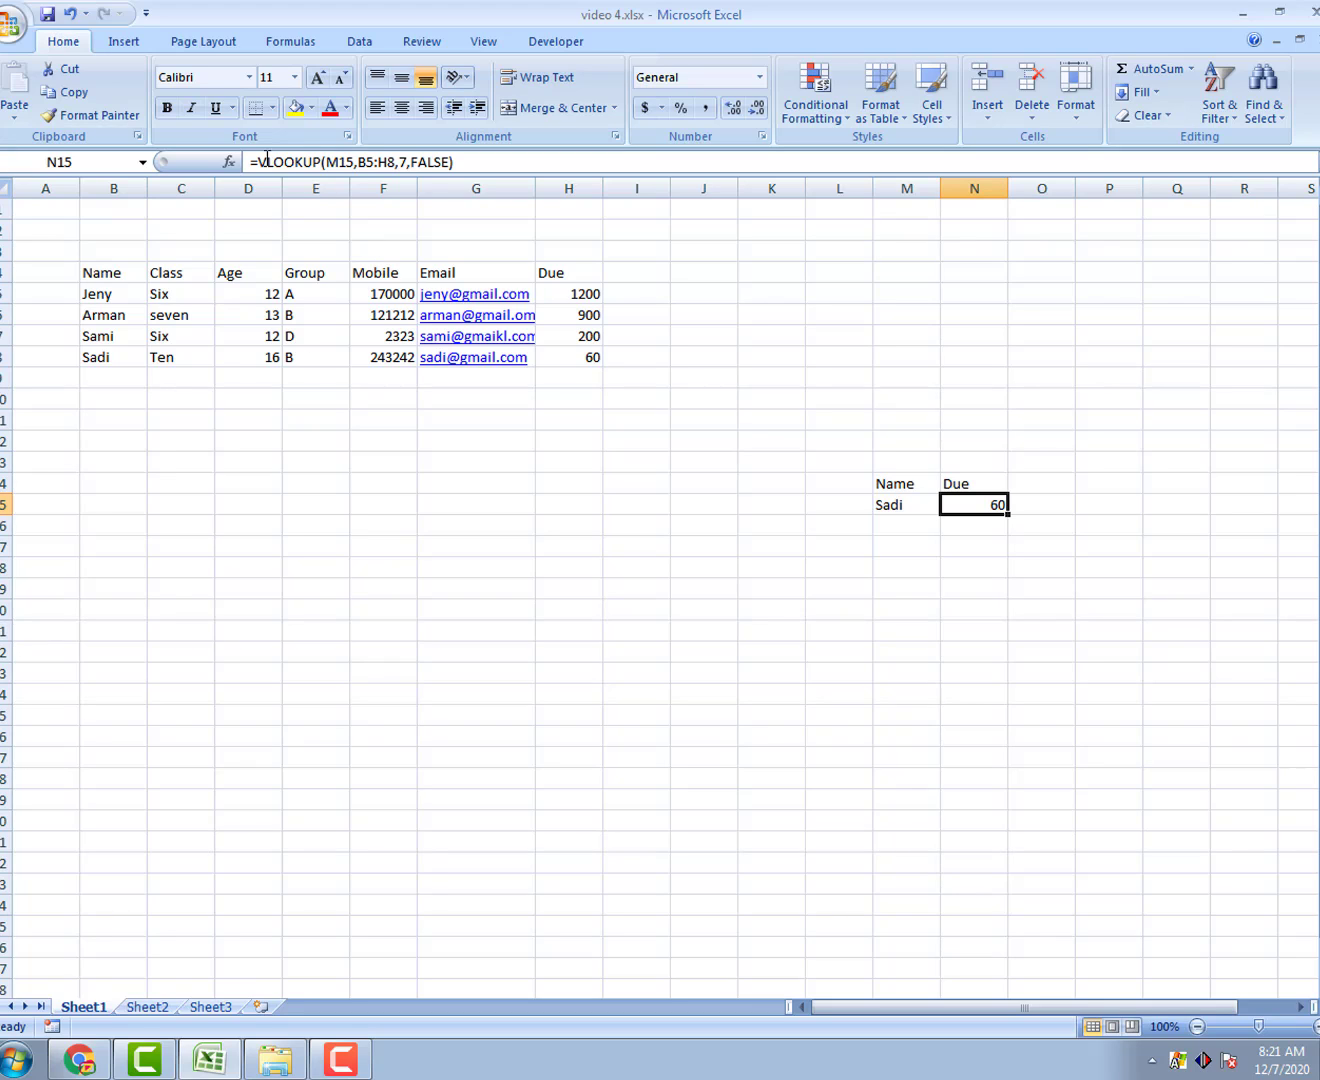
Step: In Function Arguments, replace Col_index_num with MATCH,(N14,B4:H4,0)
{"action": "left_click", "coordinate": [229, 162]}
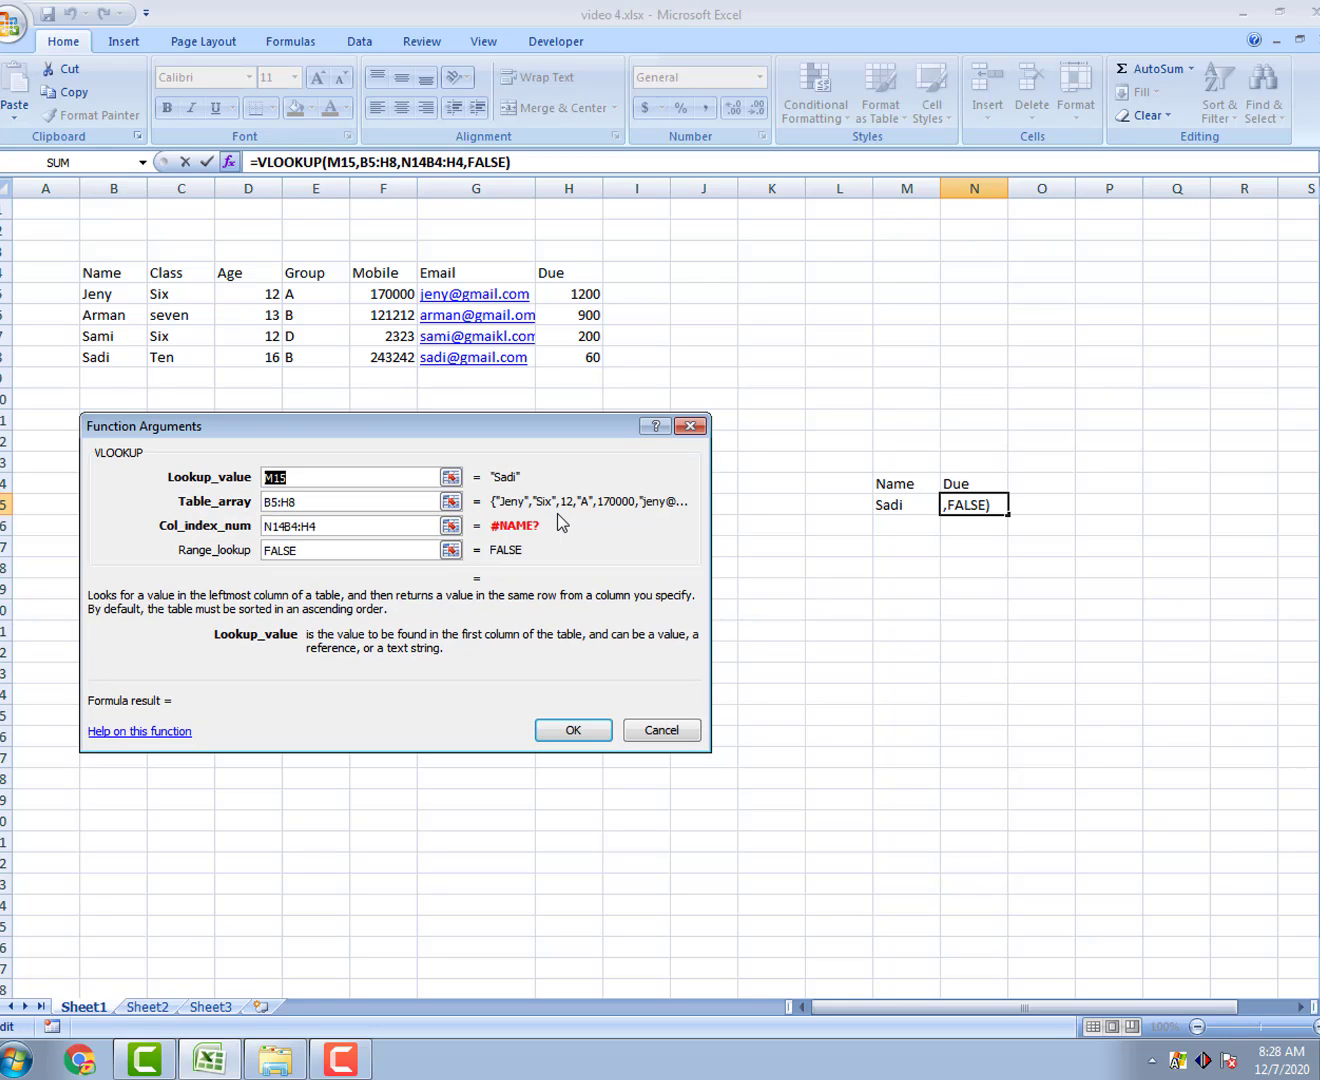
{"action": "left_click_drag", "start_coordinate": [339, 535], "coordinate": [219, 533]}
{"action": "key", "text": "BackSpace"}
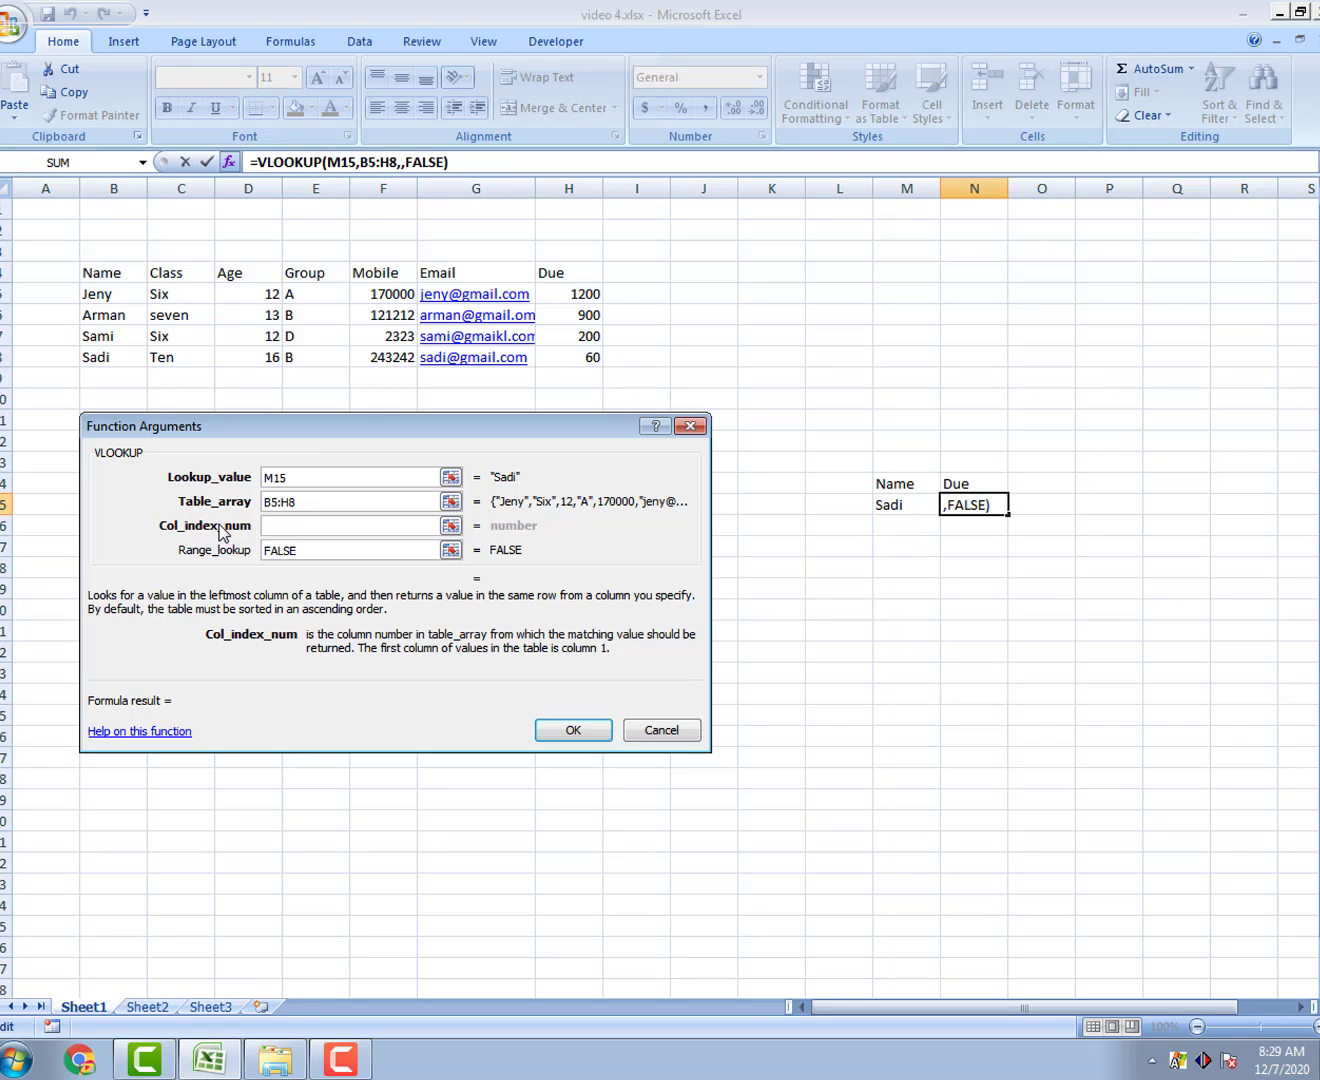
{"action": "type", "text": "MATCH"}
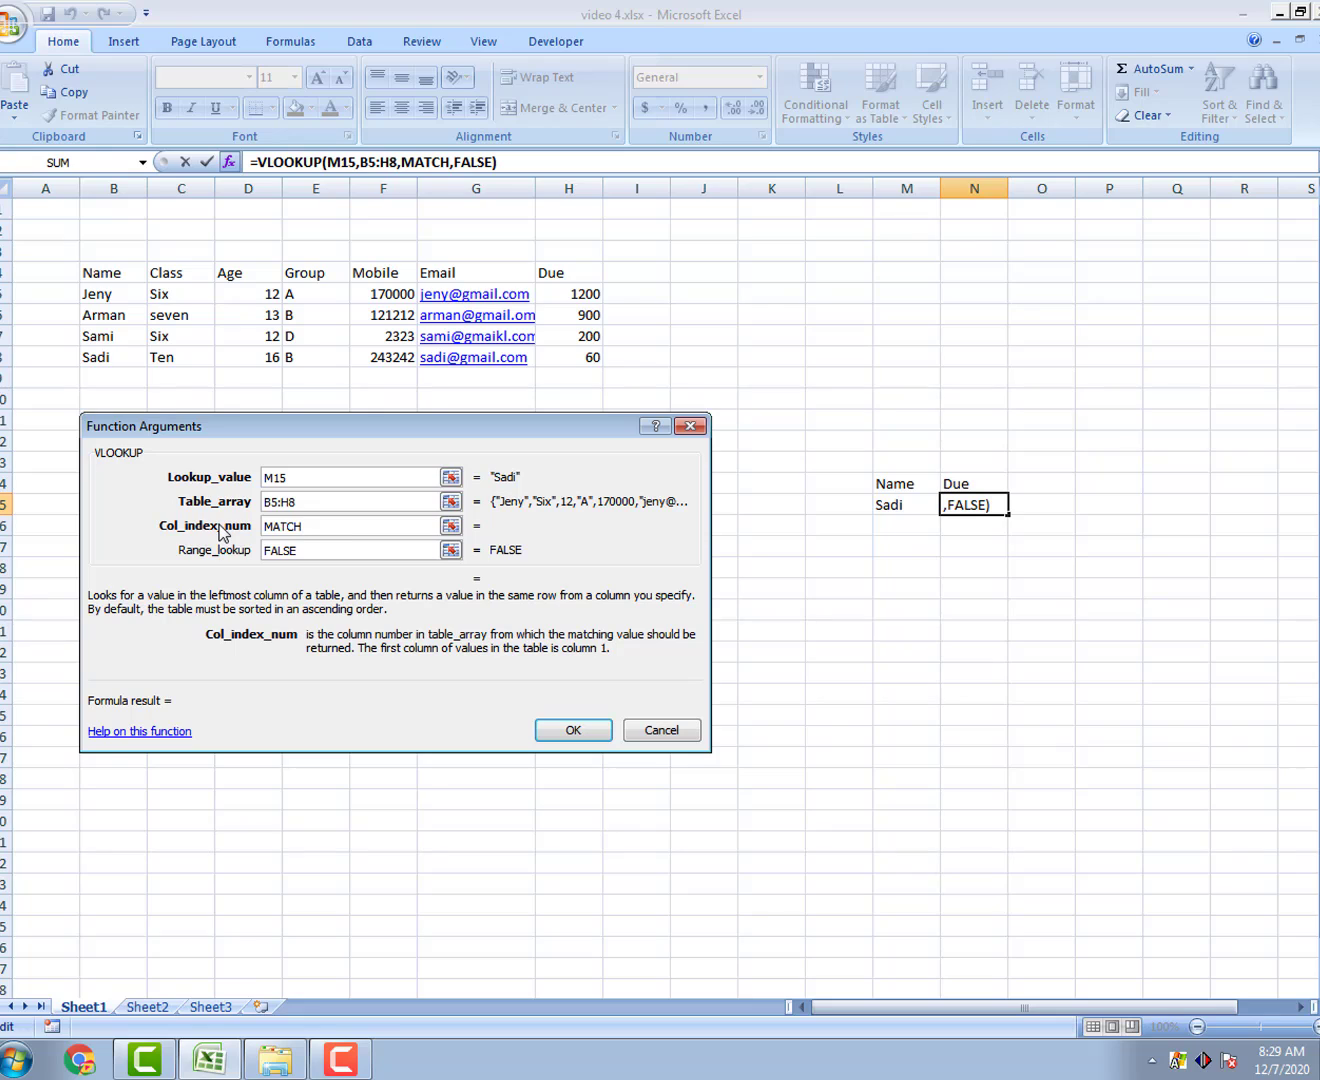
{"action": "type", "text": ",("}
{"action": "left_click", "coordinate": [967, 481]}
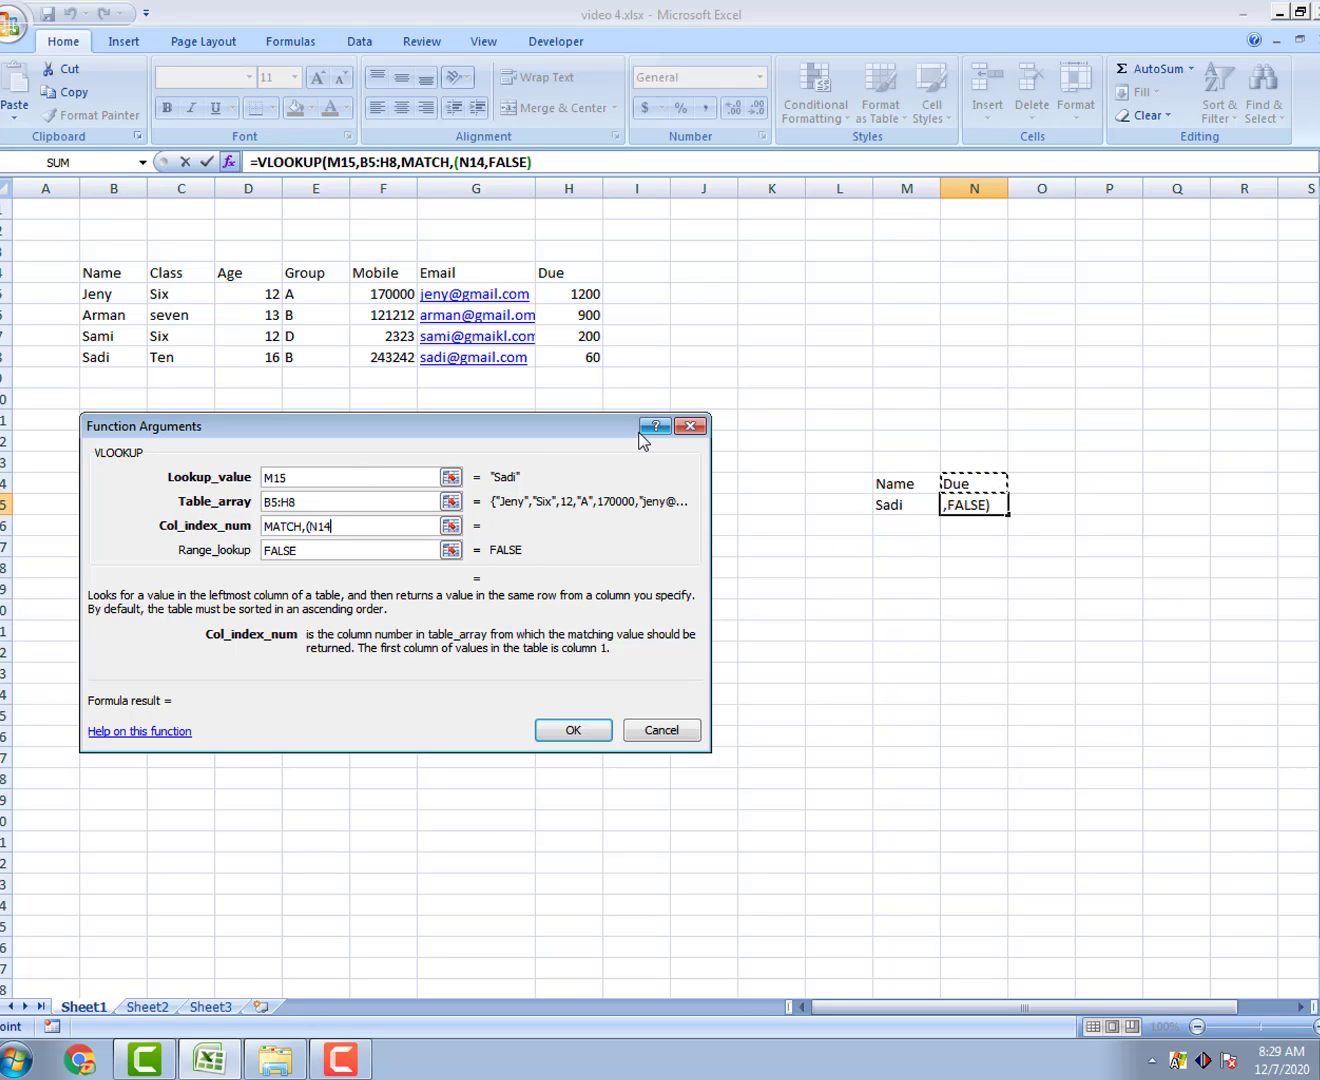
{"action": "type", "text": ","}
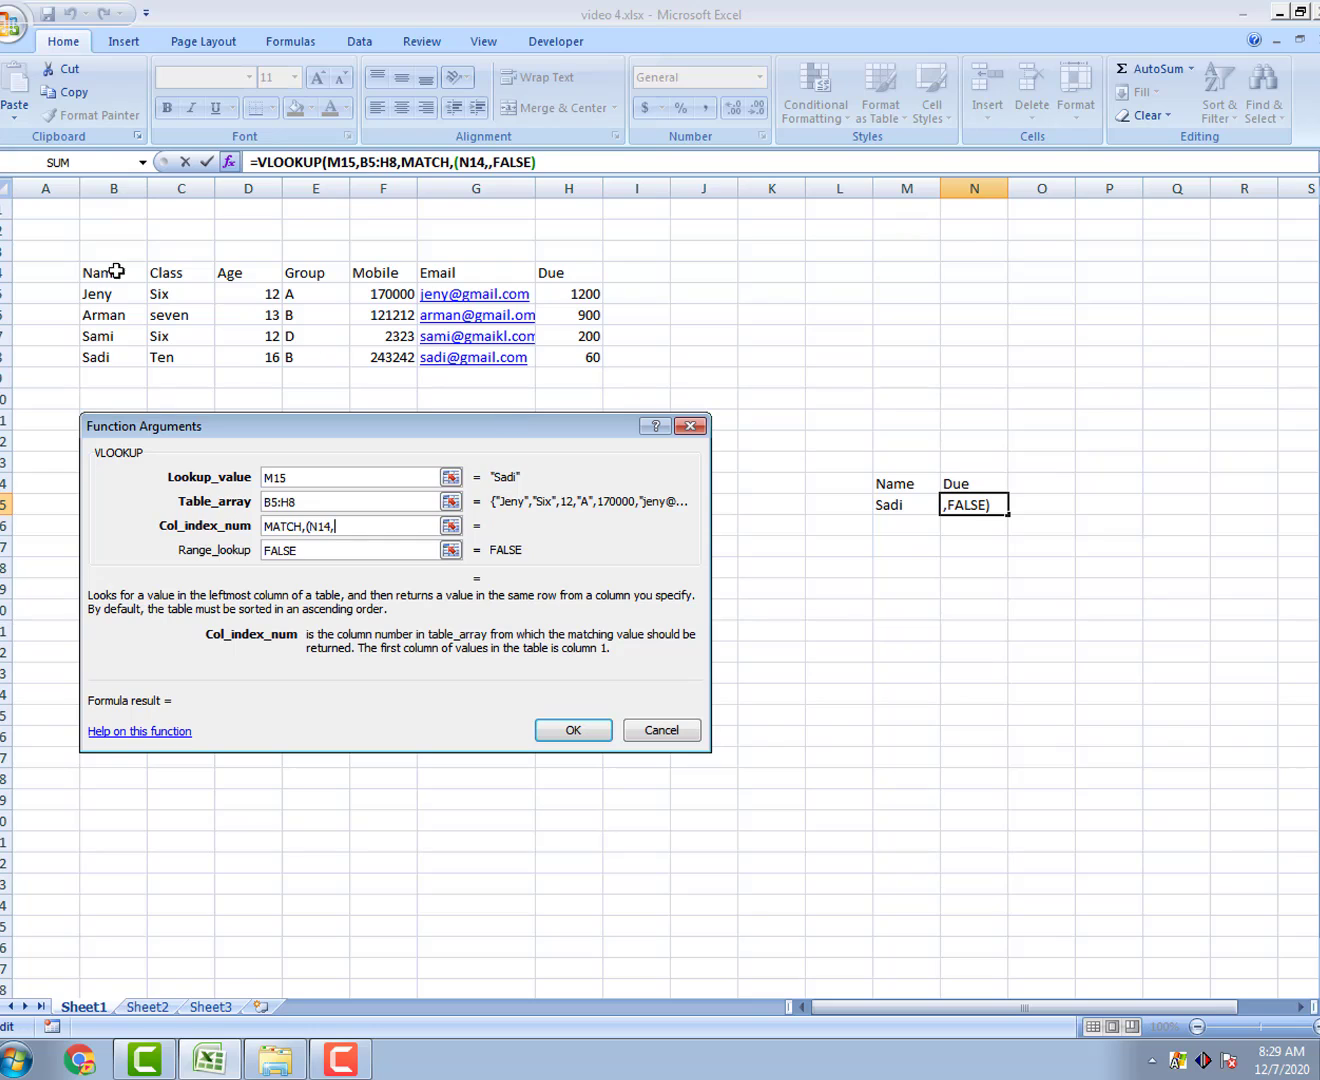
{"action": "left_click_drag", "start_coordinate": [105, 272], "coordinate": [563, 267]}
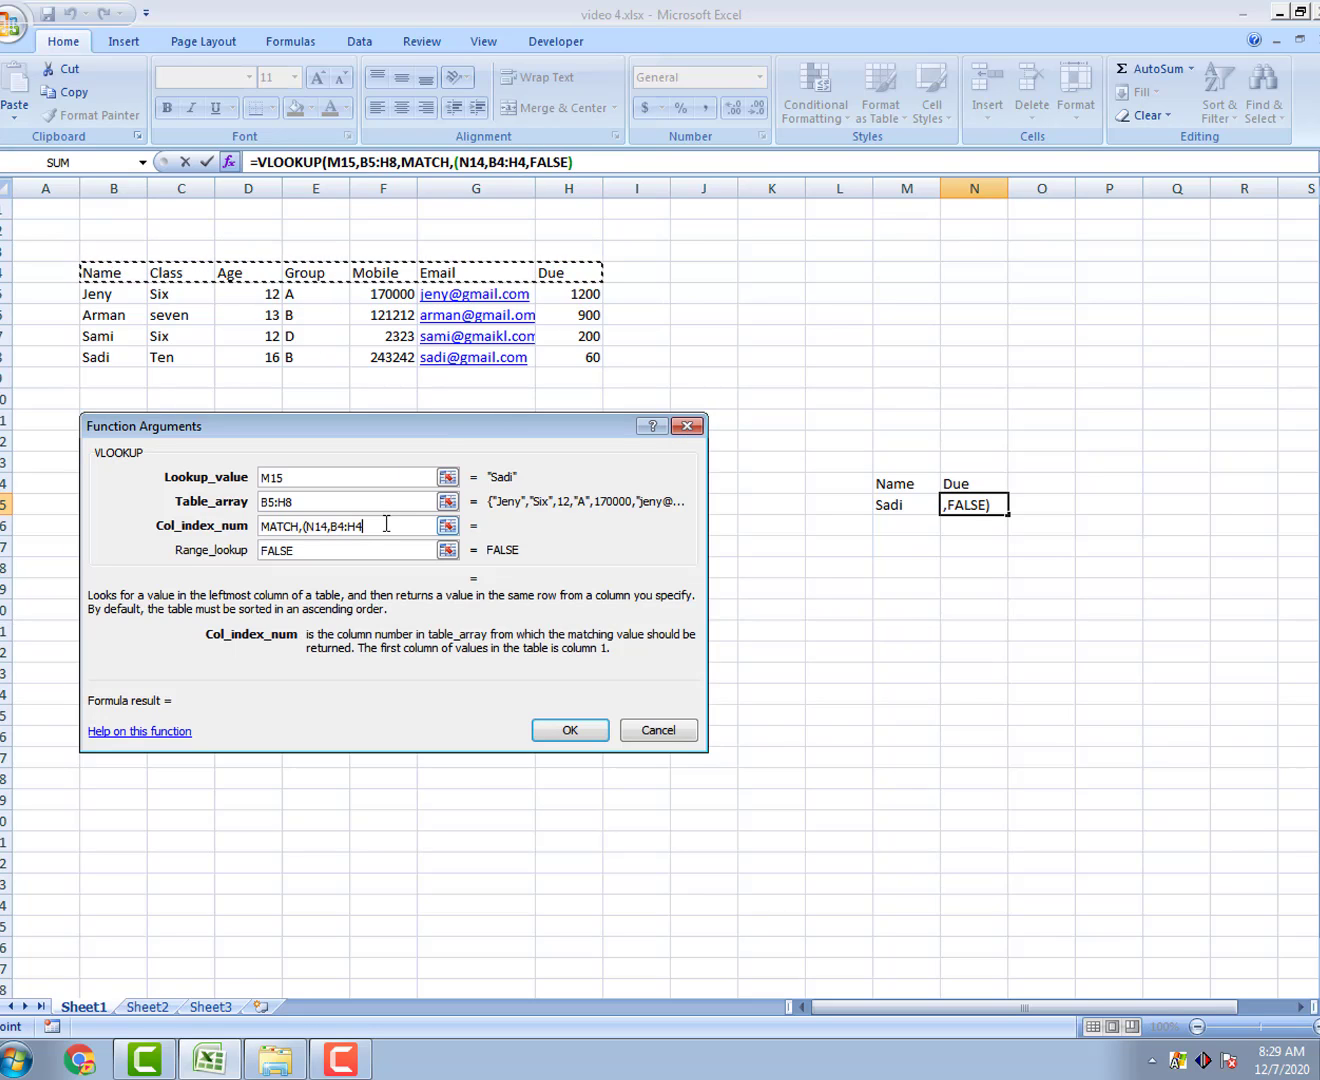
{"action": "type", "text": ","}
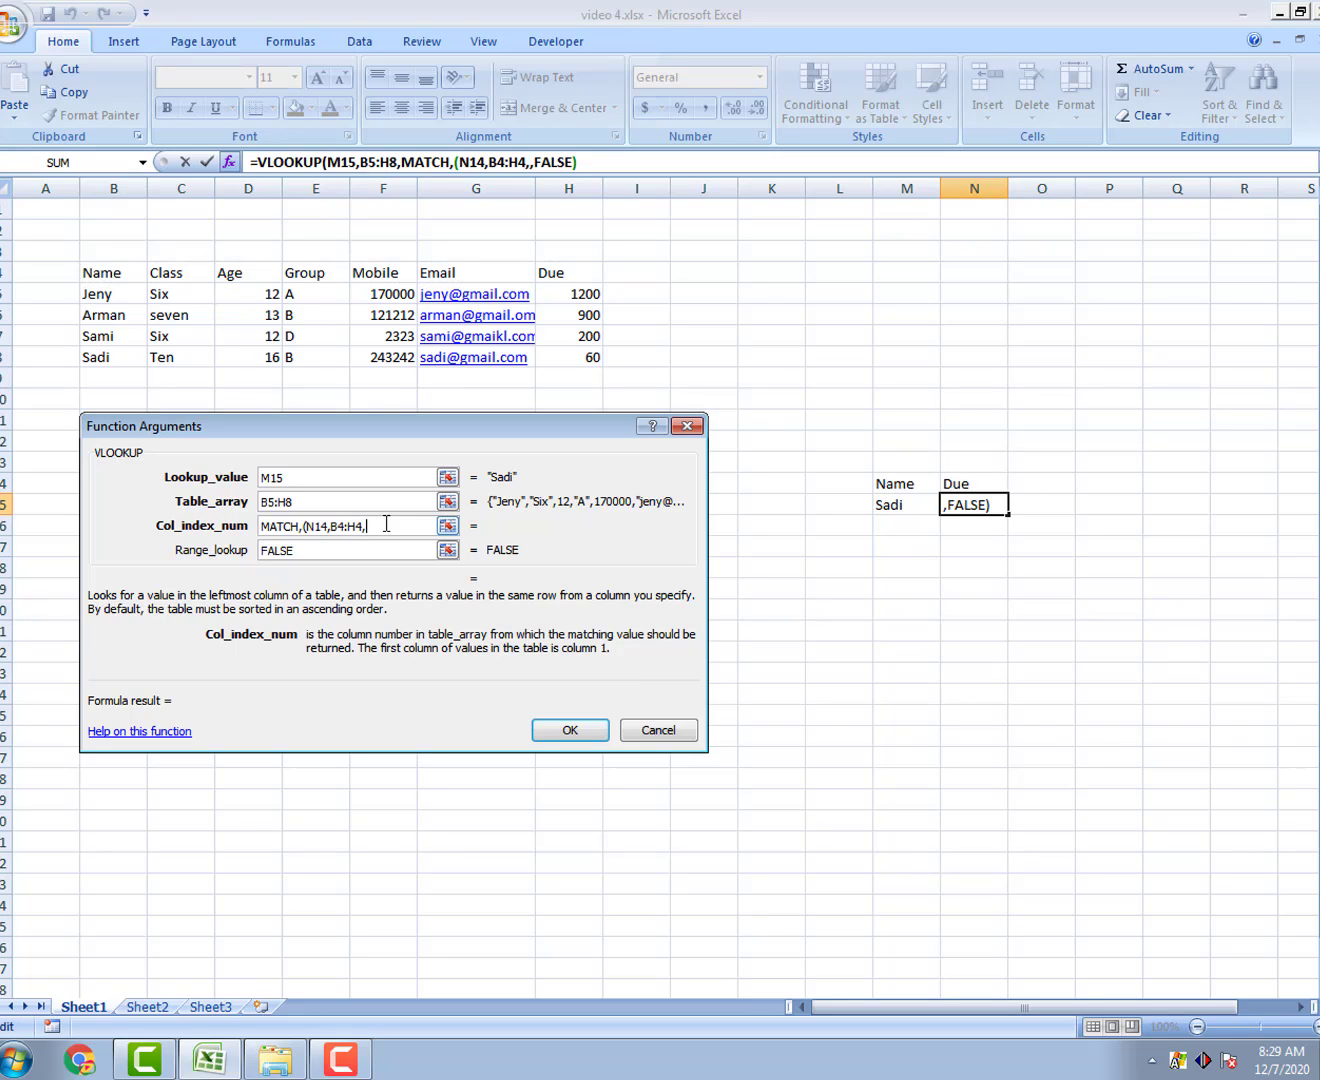
{"action": "type", "text": "0)"}
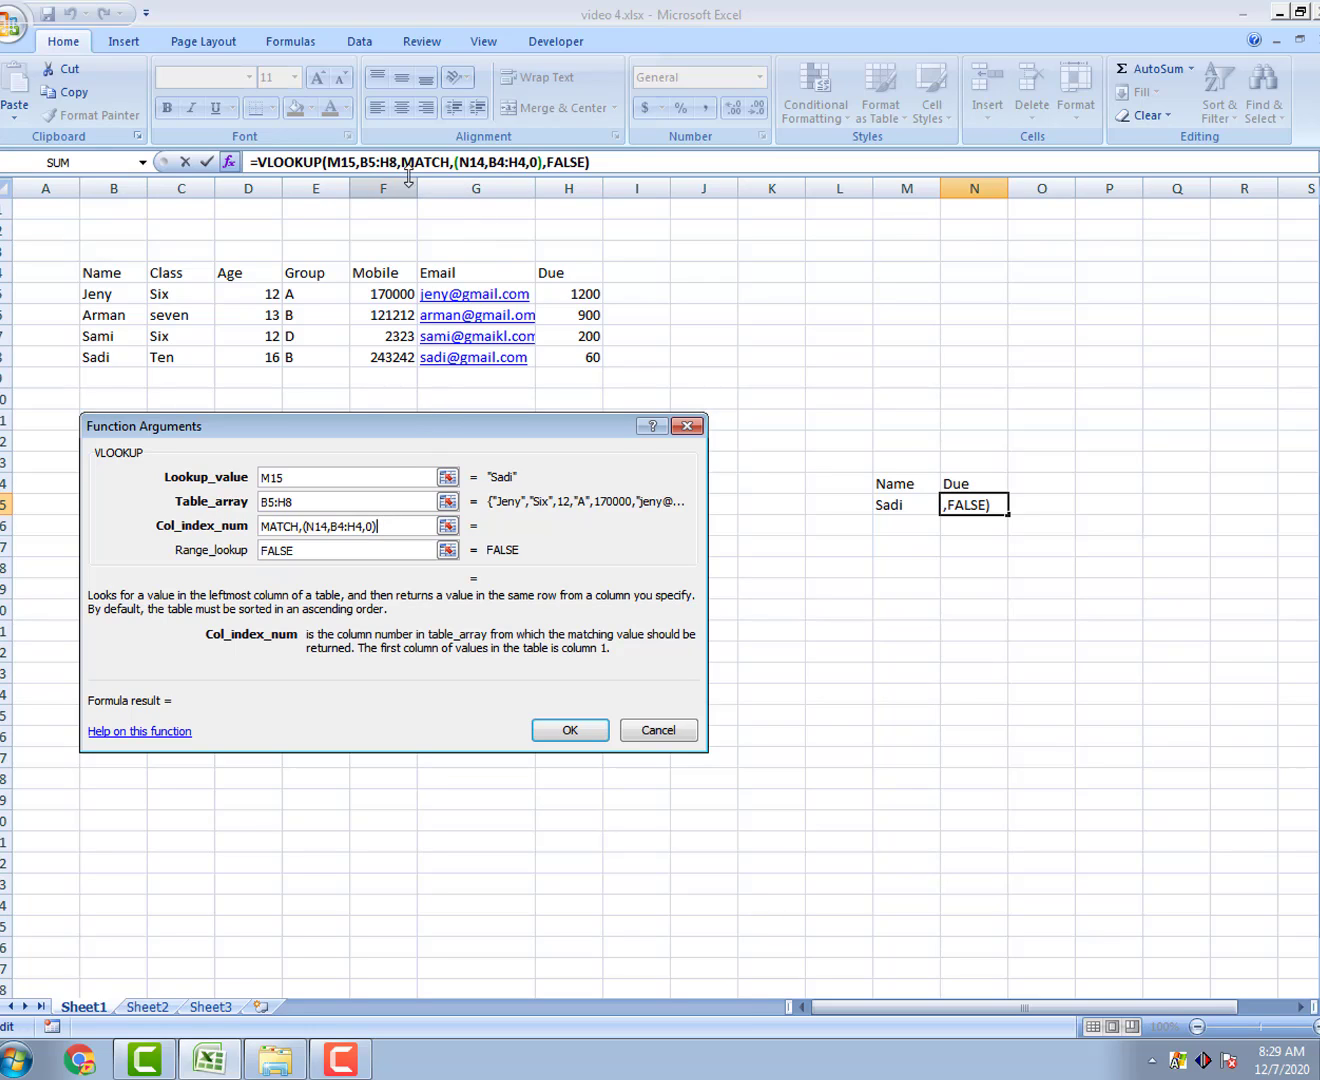
{"action": "left_click", "coordinate": [451, 162]}
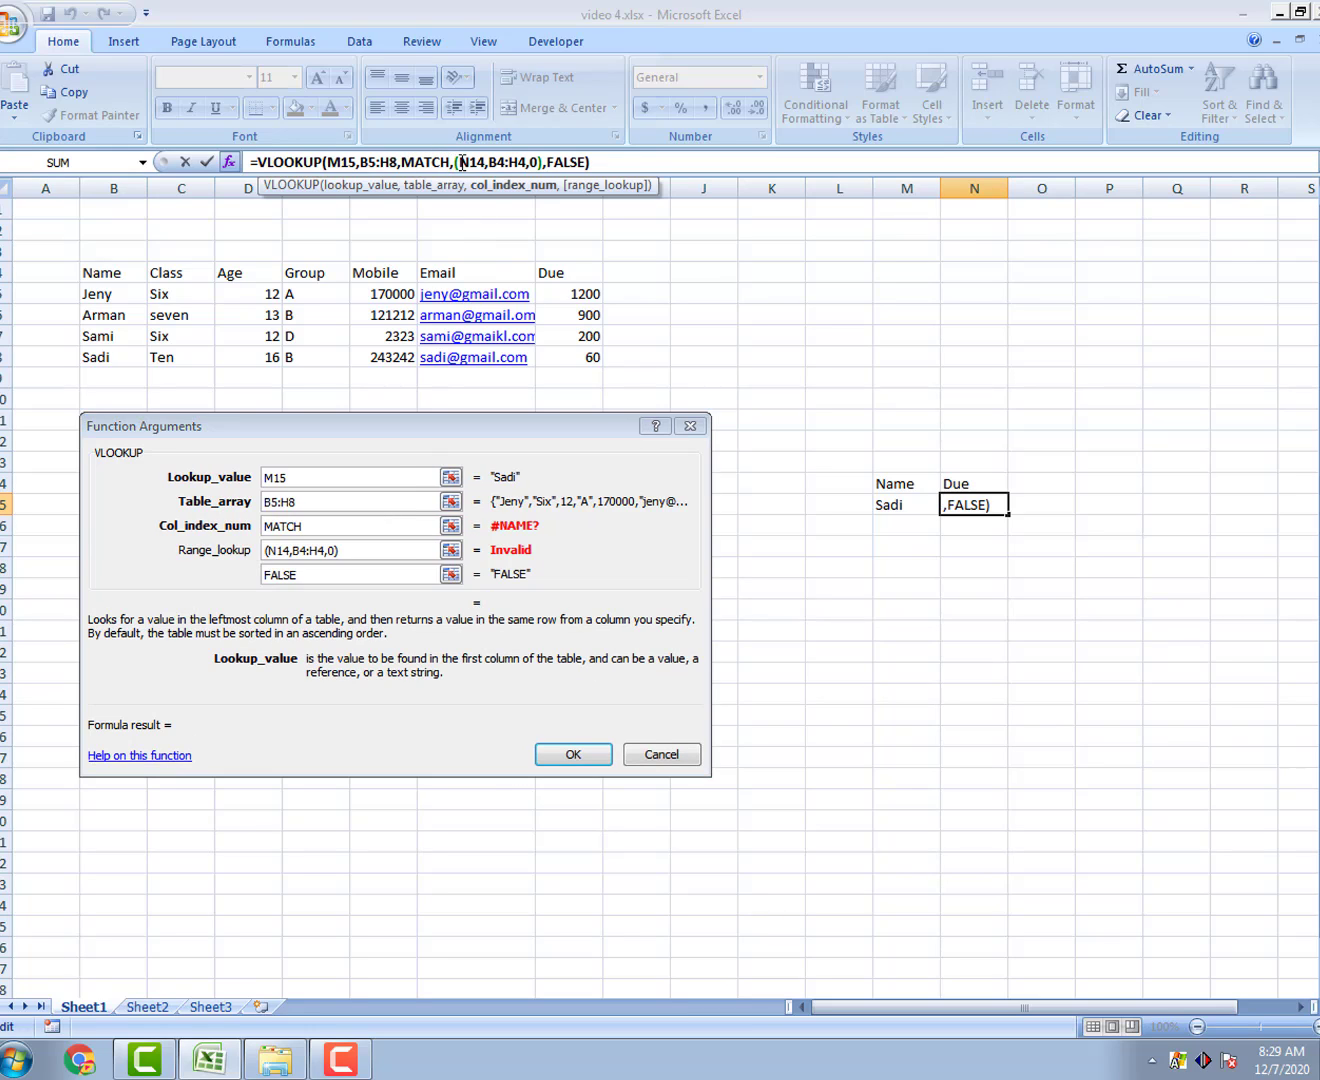
Step: Remove the stray comma to get =VLOOKUP(M15,B5:H8,MATCH(N14,B4:H4,0),FALSE), returning 60
{"action": "key", "text": "BackSpace"}
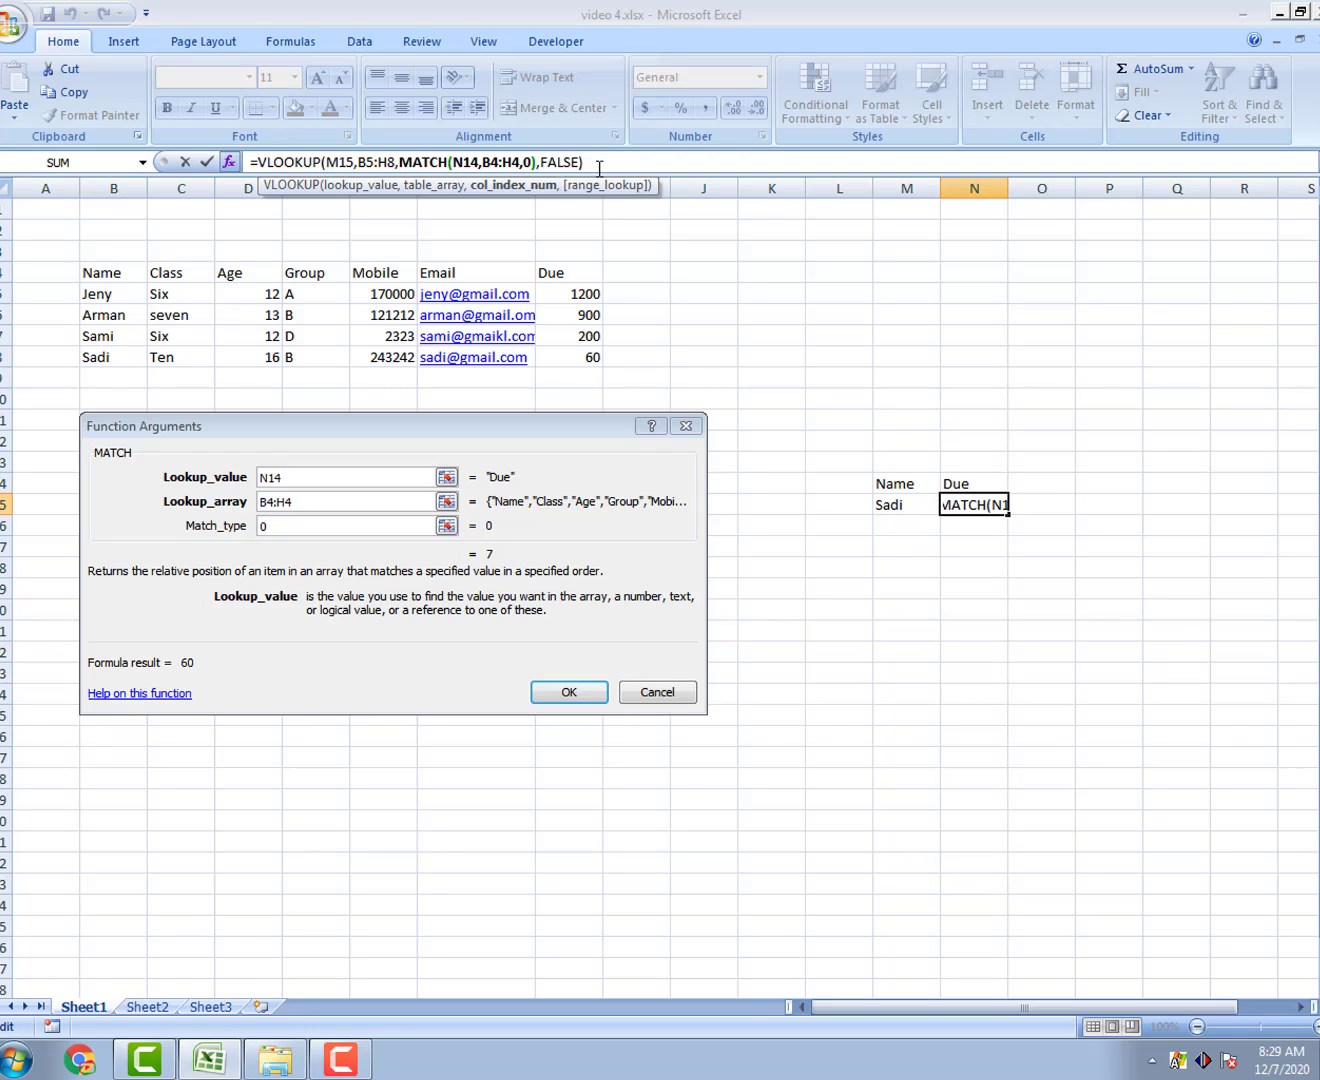
{"action": "key", "text": "End"}
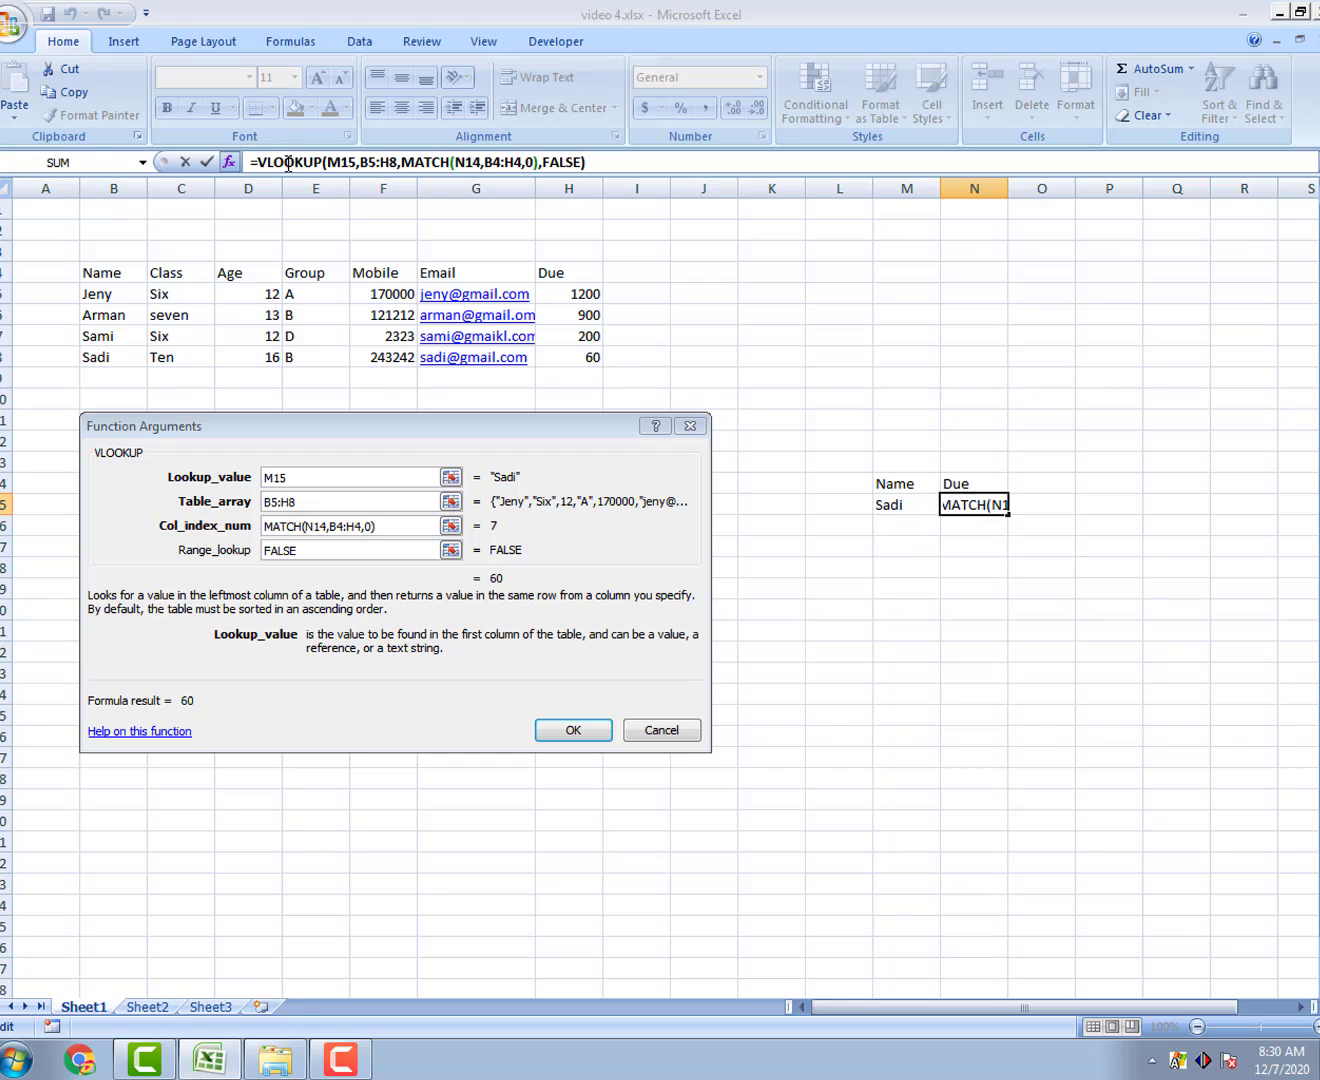
{"action": "left_click", "coordinate": [328, 161]}
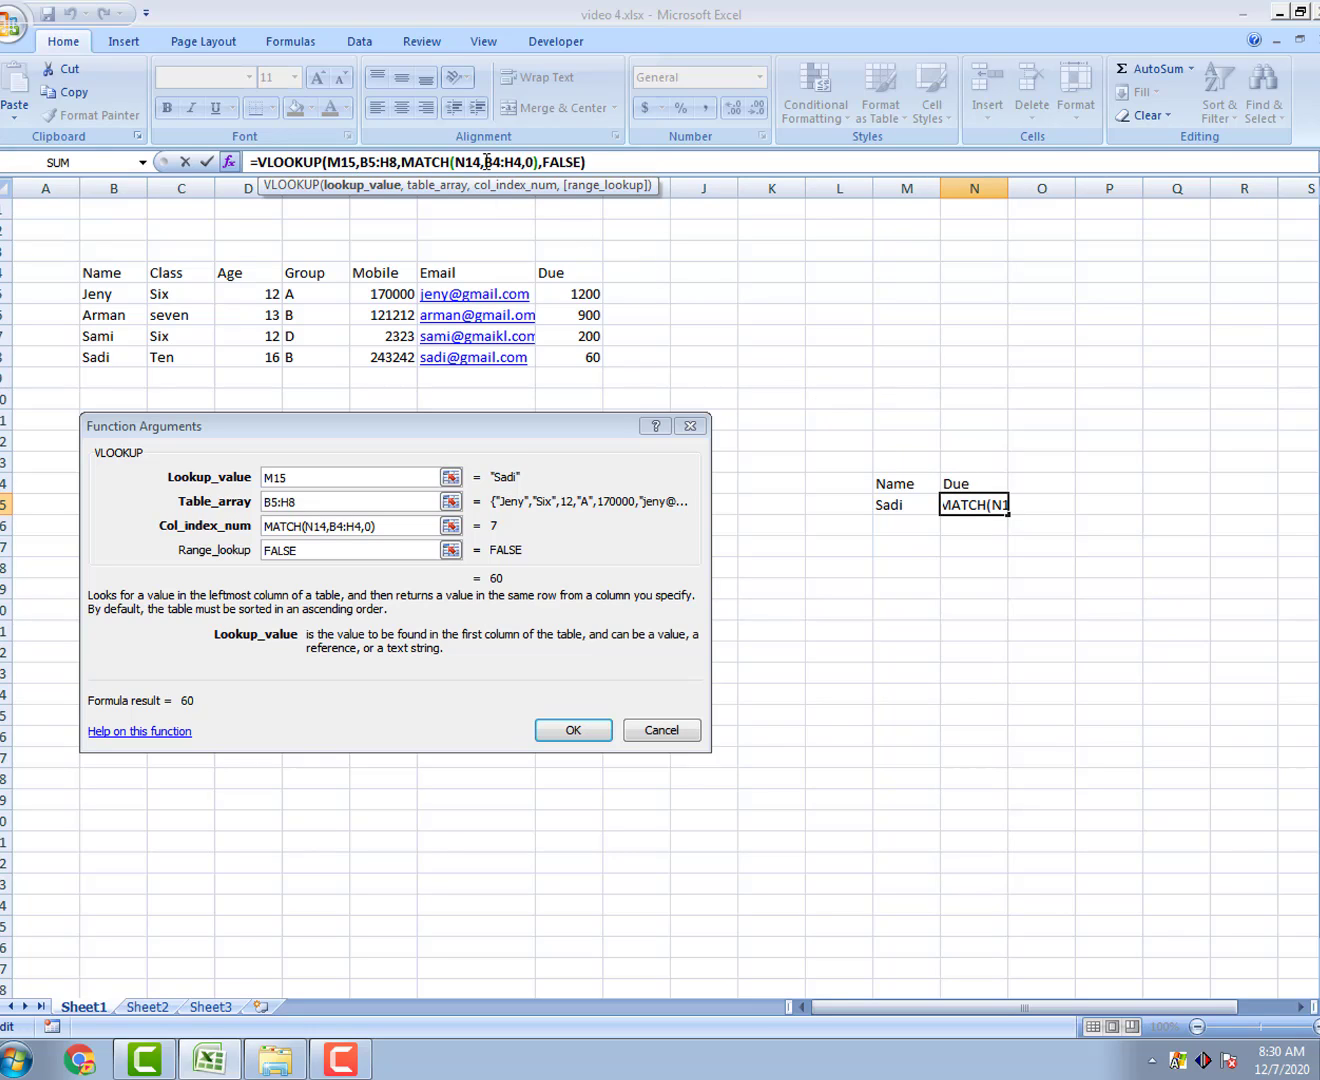
{"action": "left_click_drag", "start_coordinate": [502, 161], "coordinate": [522, 162]}
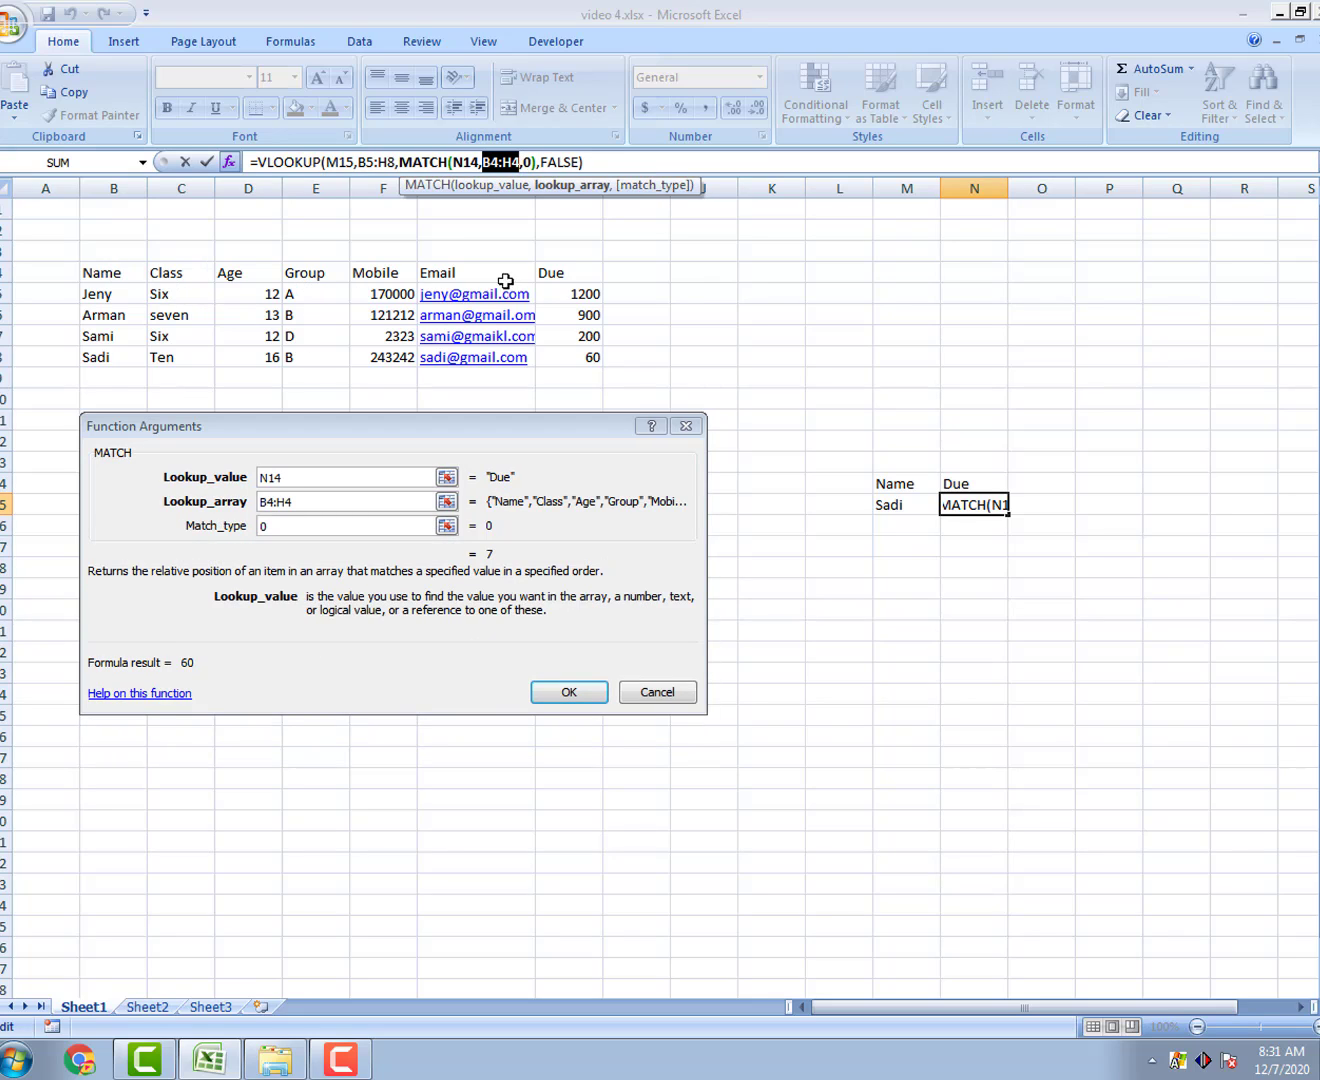
{"action": "left_click", "coordinate": [528, 161]}
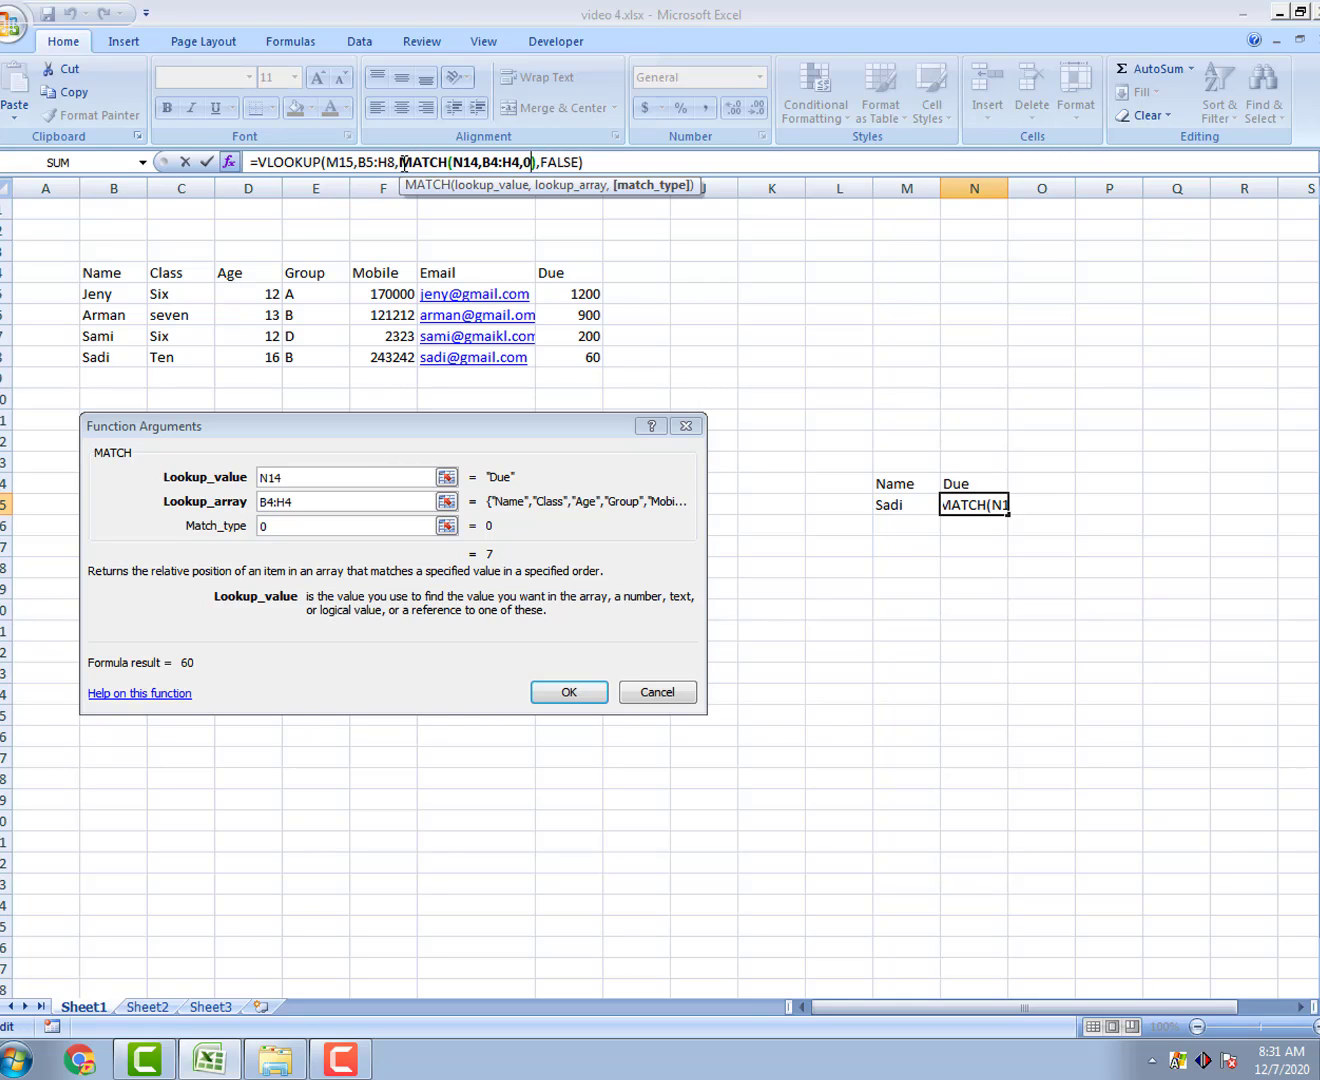
{"action": "left_click_drag", "start_coordinate": [404, 162], "coordinate": [533, 161]}
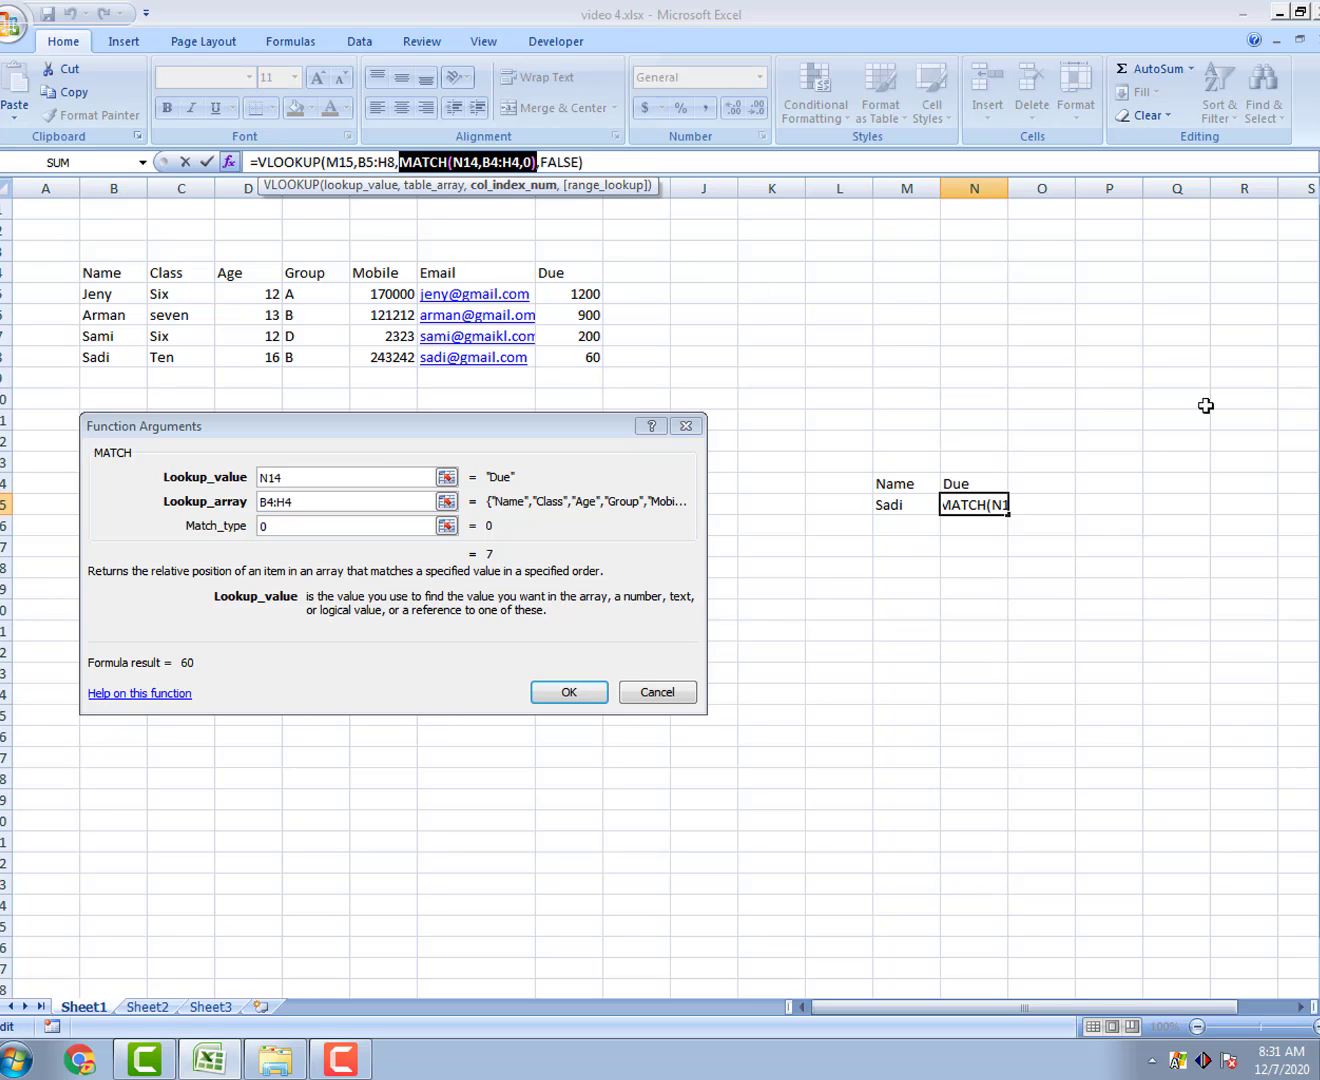
{"action": "left_click", "coordinate": [591, 191]}
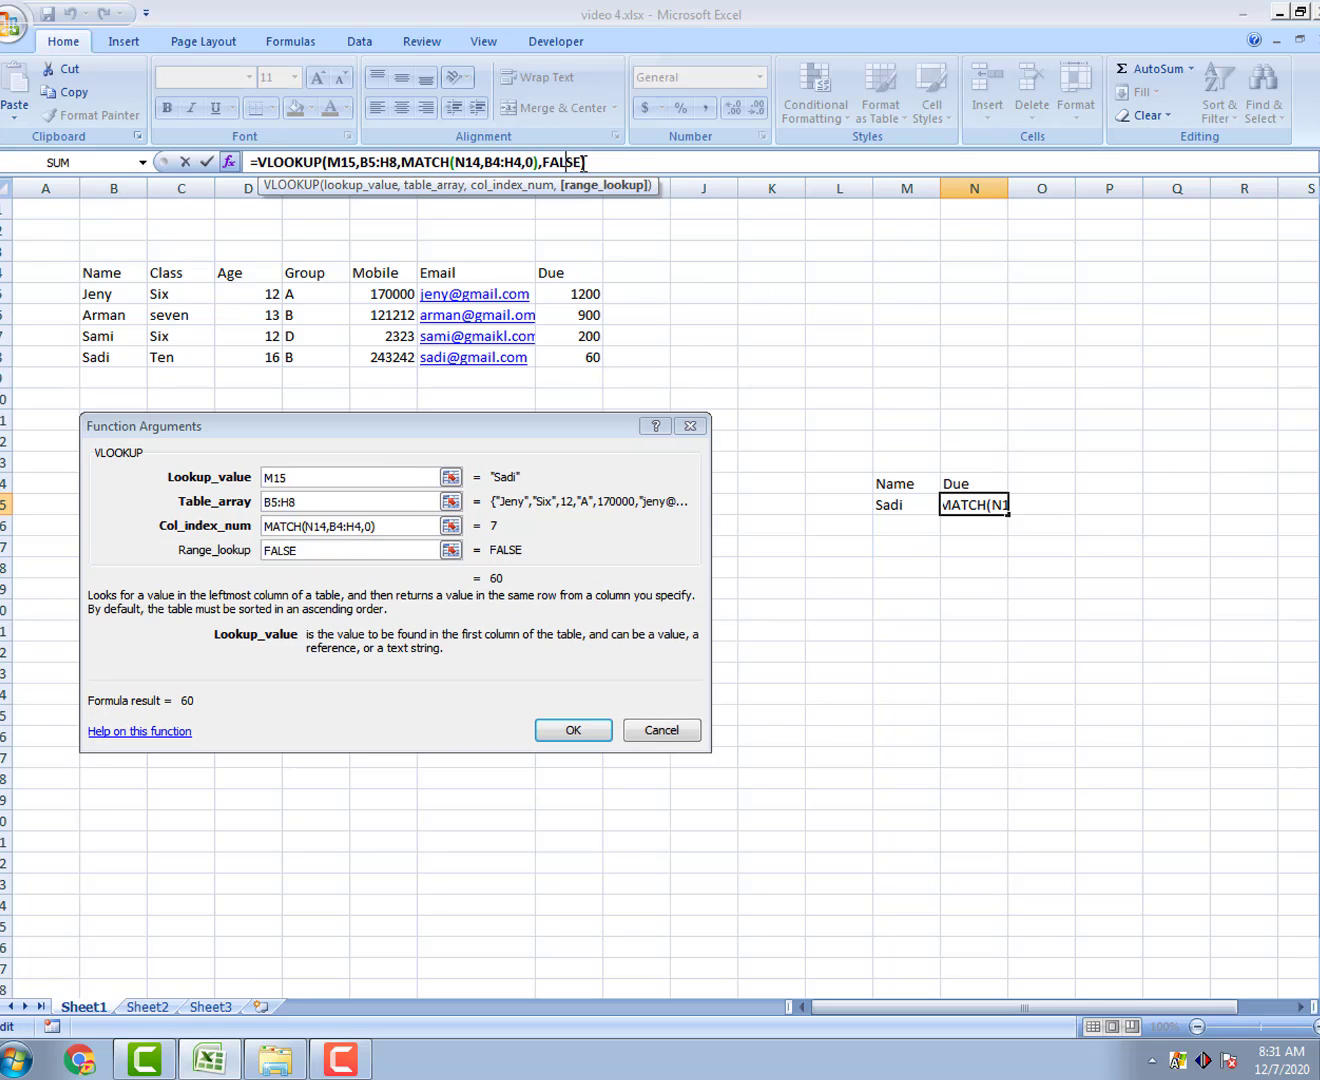
{"action": "key", "text": "Return"}
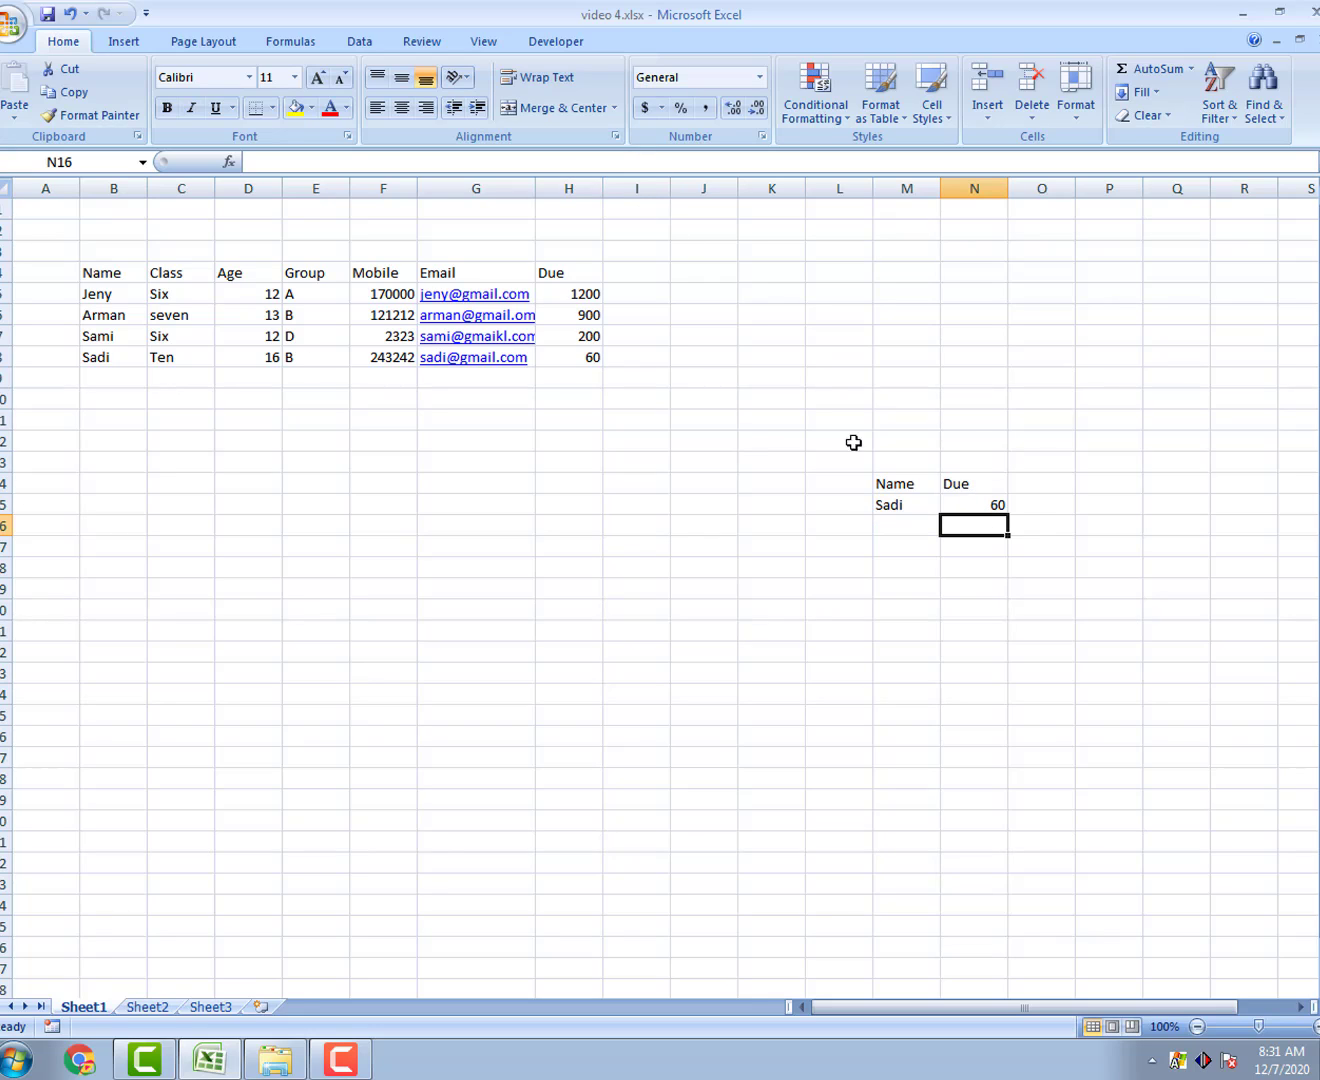
Step: Change the N14 header from Due to Email
{"action": "double_click", "coordinate": [982, 481]}
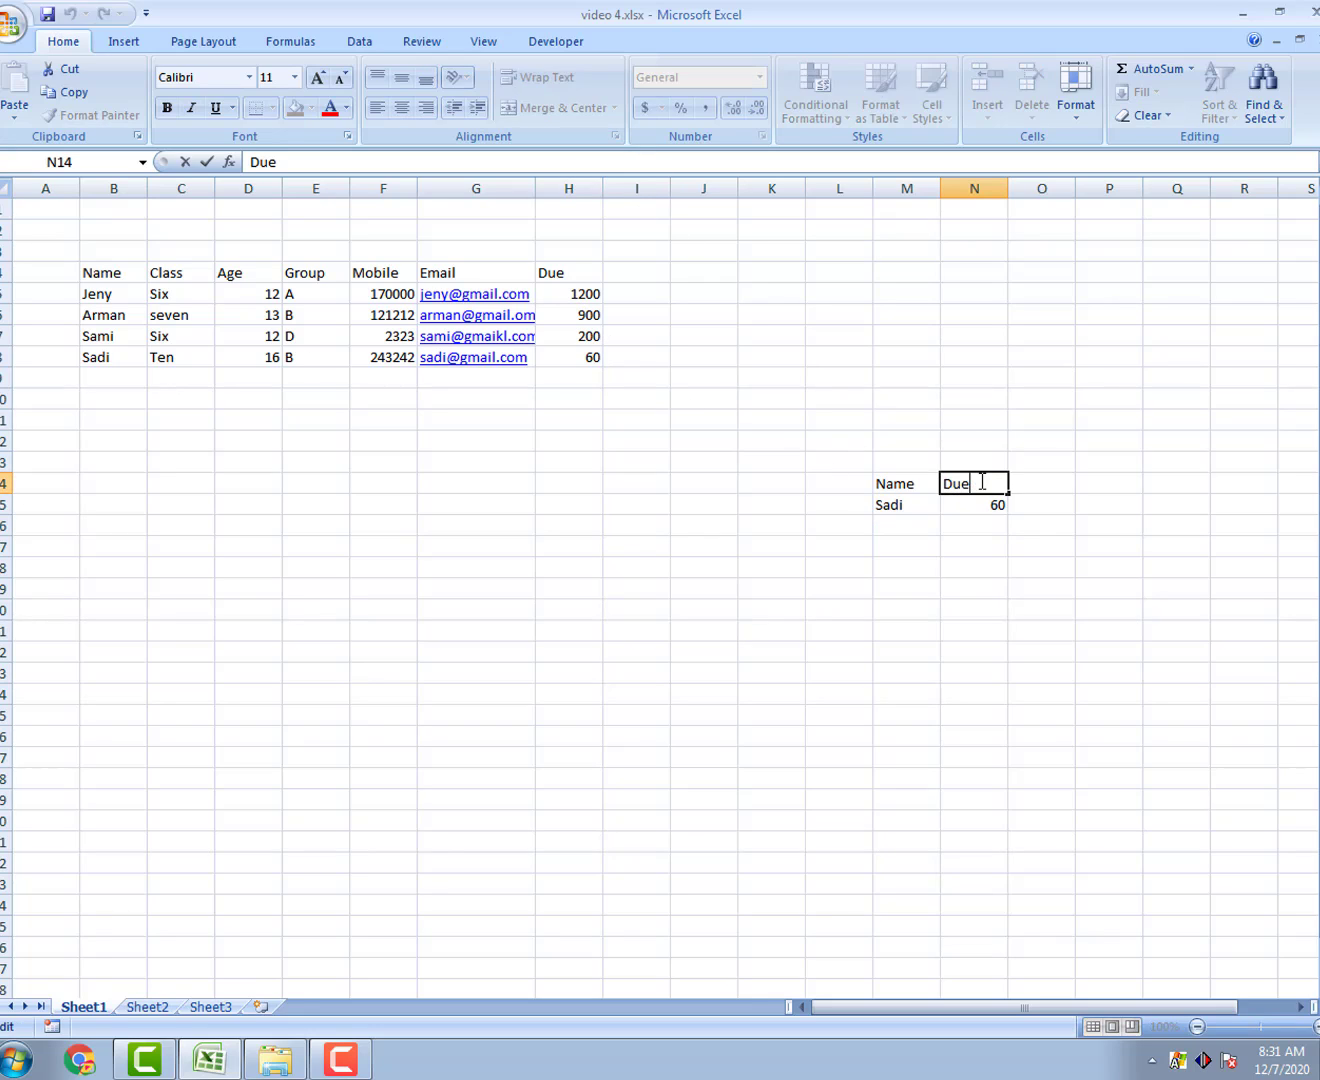
{"action": "key", "text": "BackSpace"}
{"action": "key", "text": "BackSpace"}
{"action": "type", "text": "Email"}
{"action": "key", "text": "Return"}
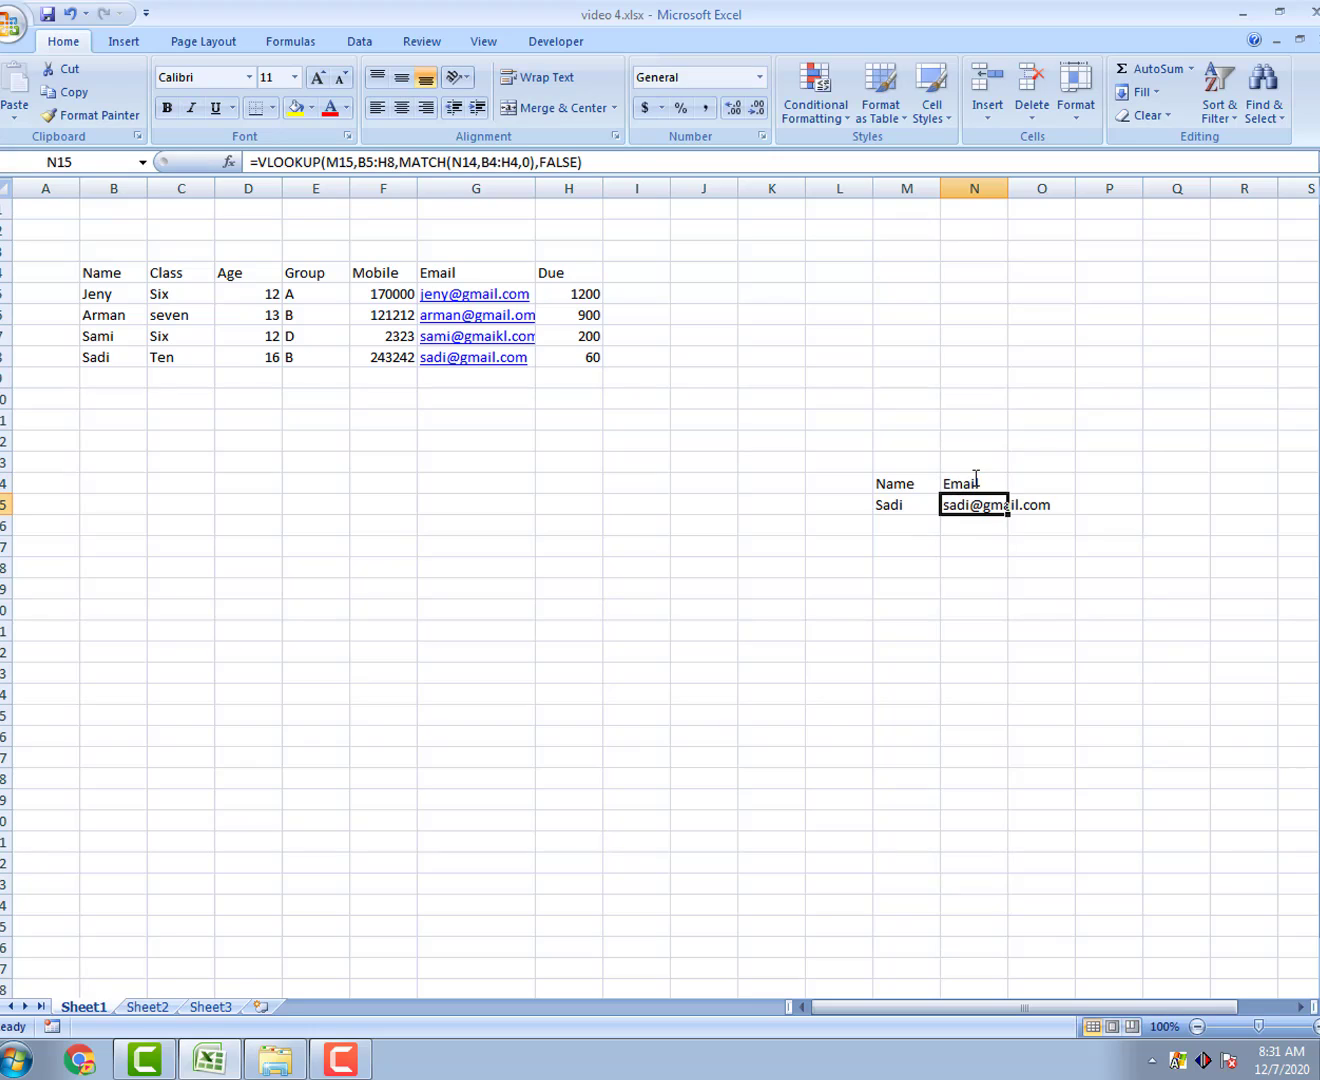
Step: Change the N14 header to Age so N15 returns Sadi's age, 16
{"action": "double_click", "coordinate": [995, 482]}
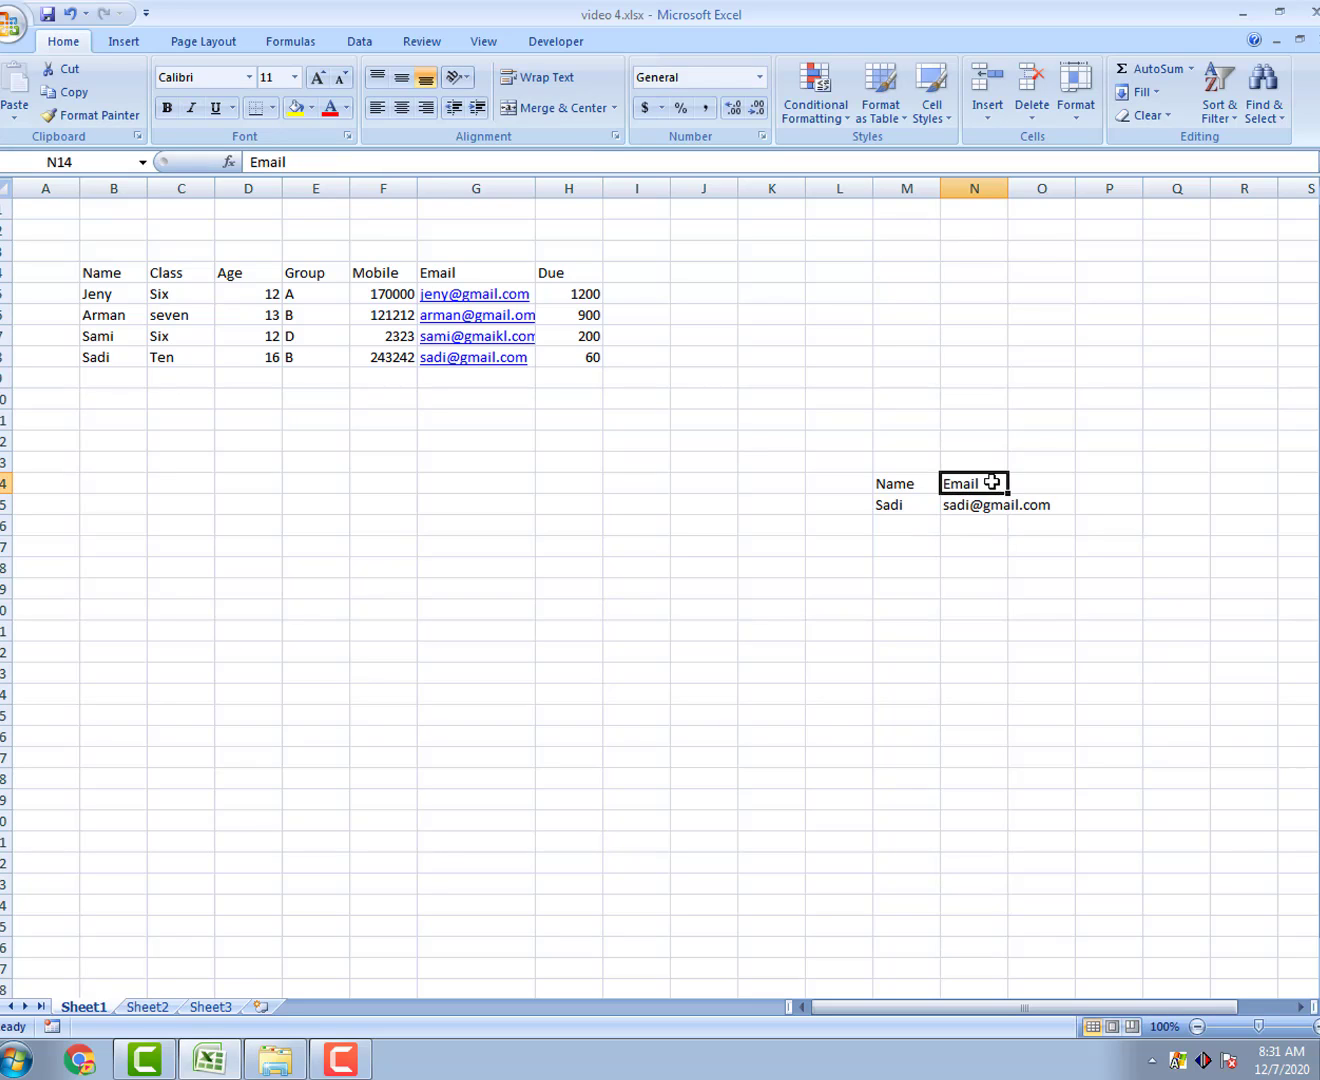
{"action": "key", "text": "BackSpace"}
{"action": "key", "text": "BackSpace"}
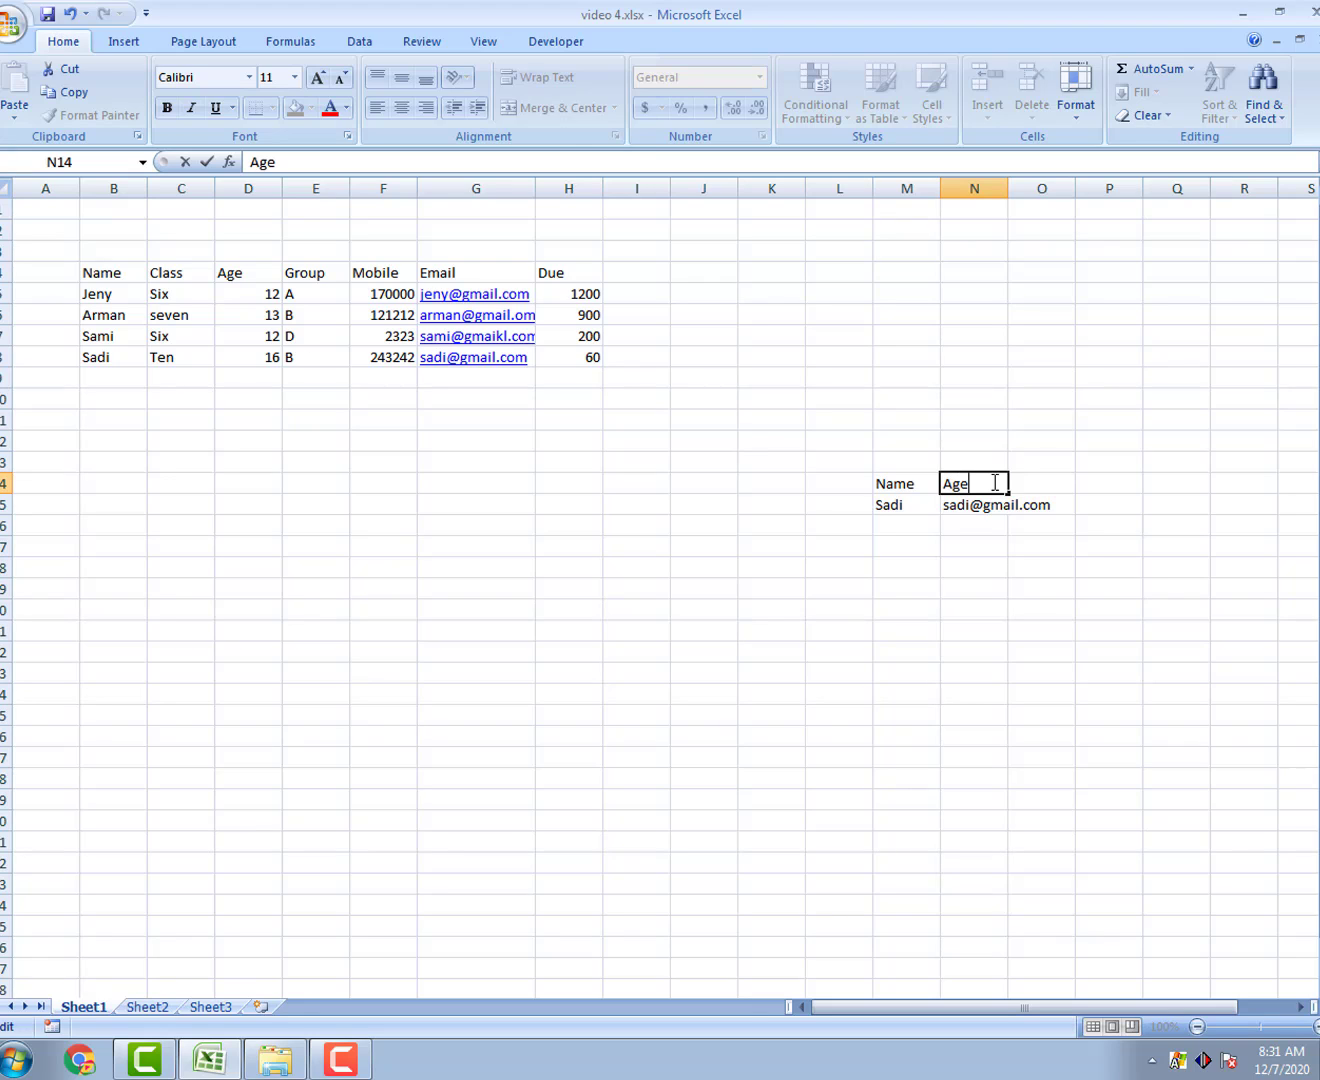
{"action": "key", "text": "Return"}
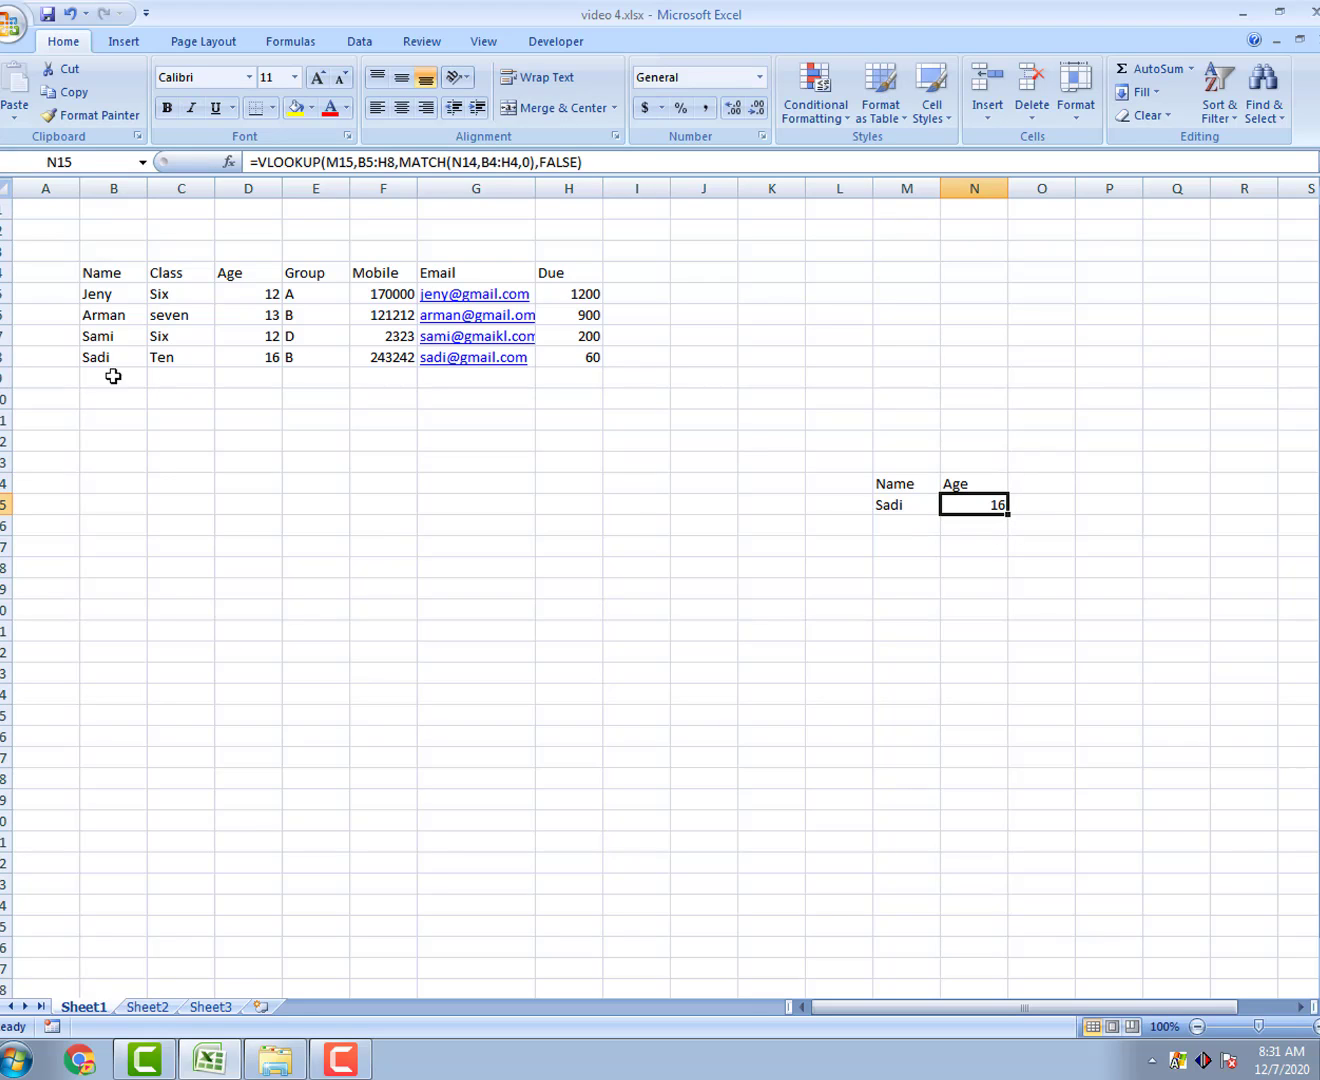
{"action": "left_click", "coordinate": [976, 483]}
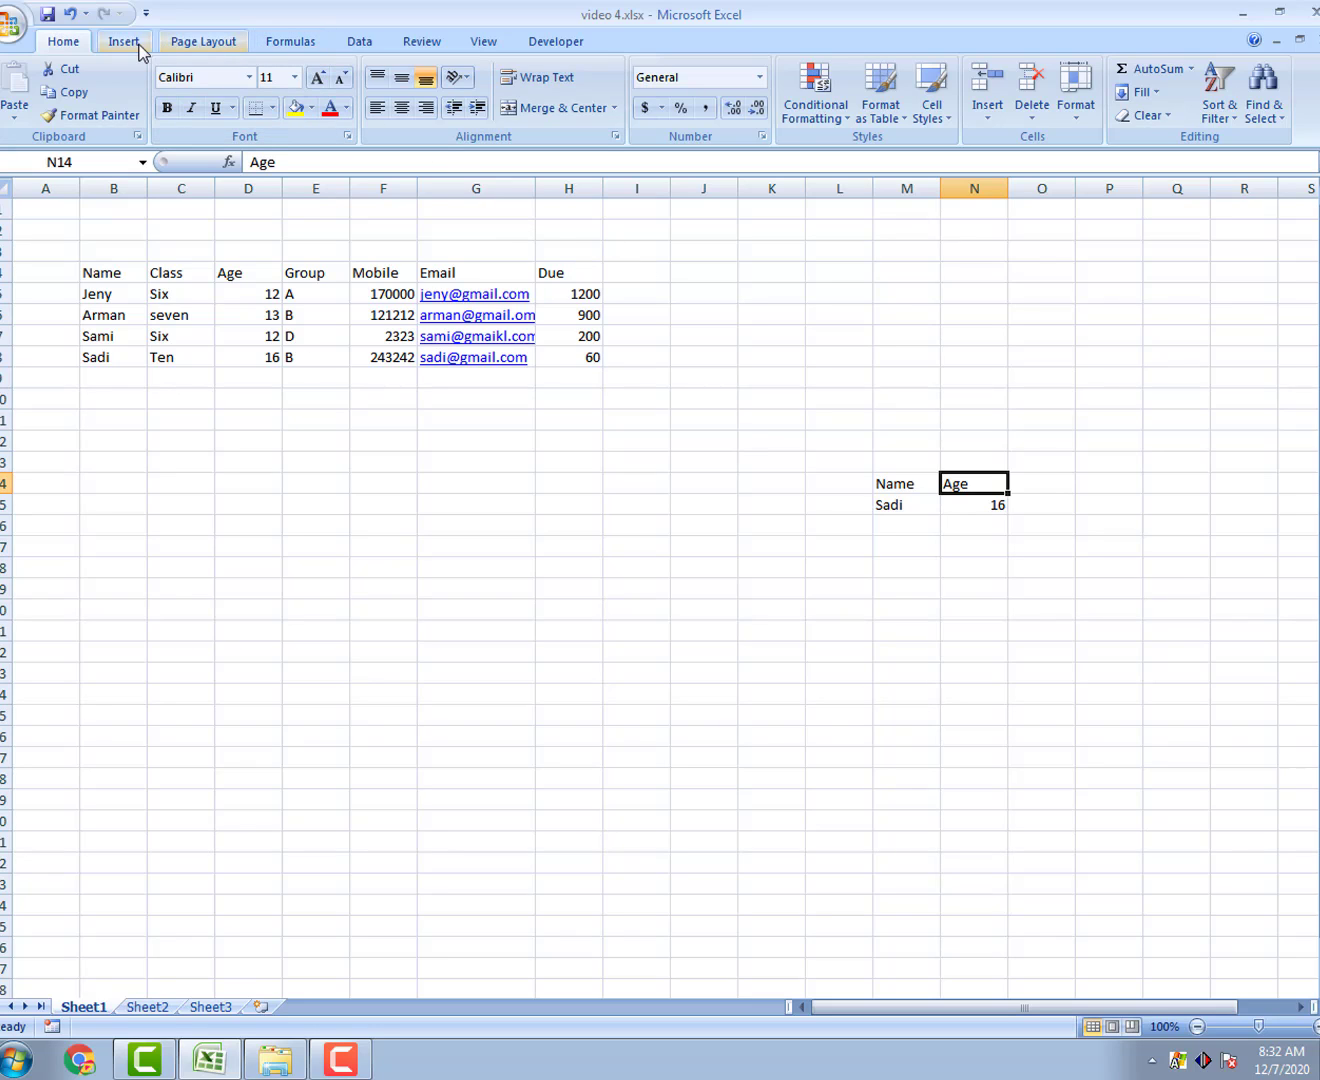
Step: Add List data validation to N14 with source =$B$4:$H$4
{"action": "left_click", "coordinate": [358, 41]}
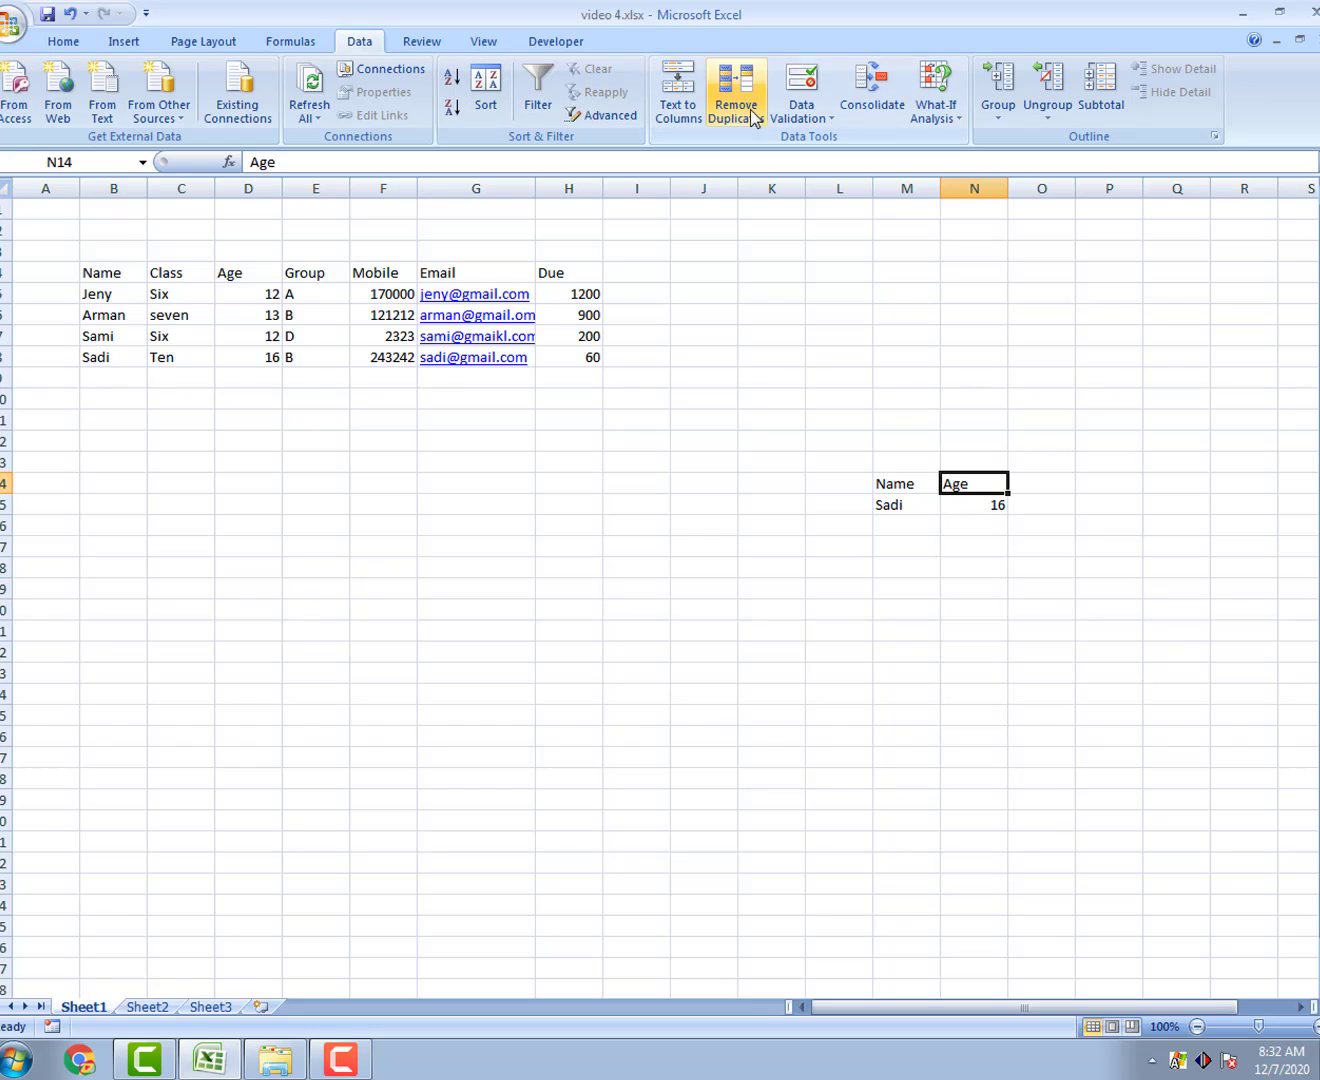
{"action": "left_click", "coordinate": [820, 117]}
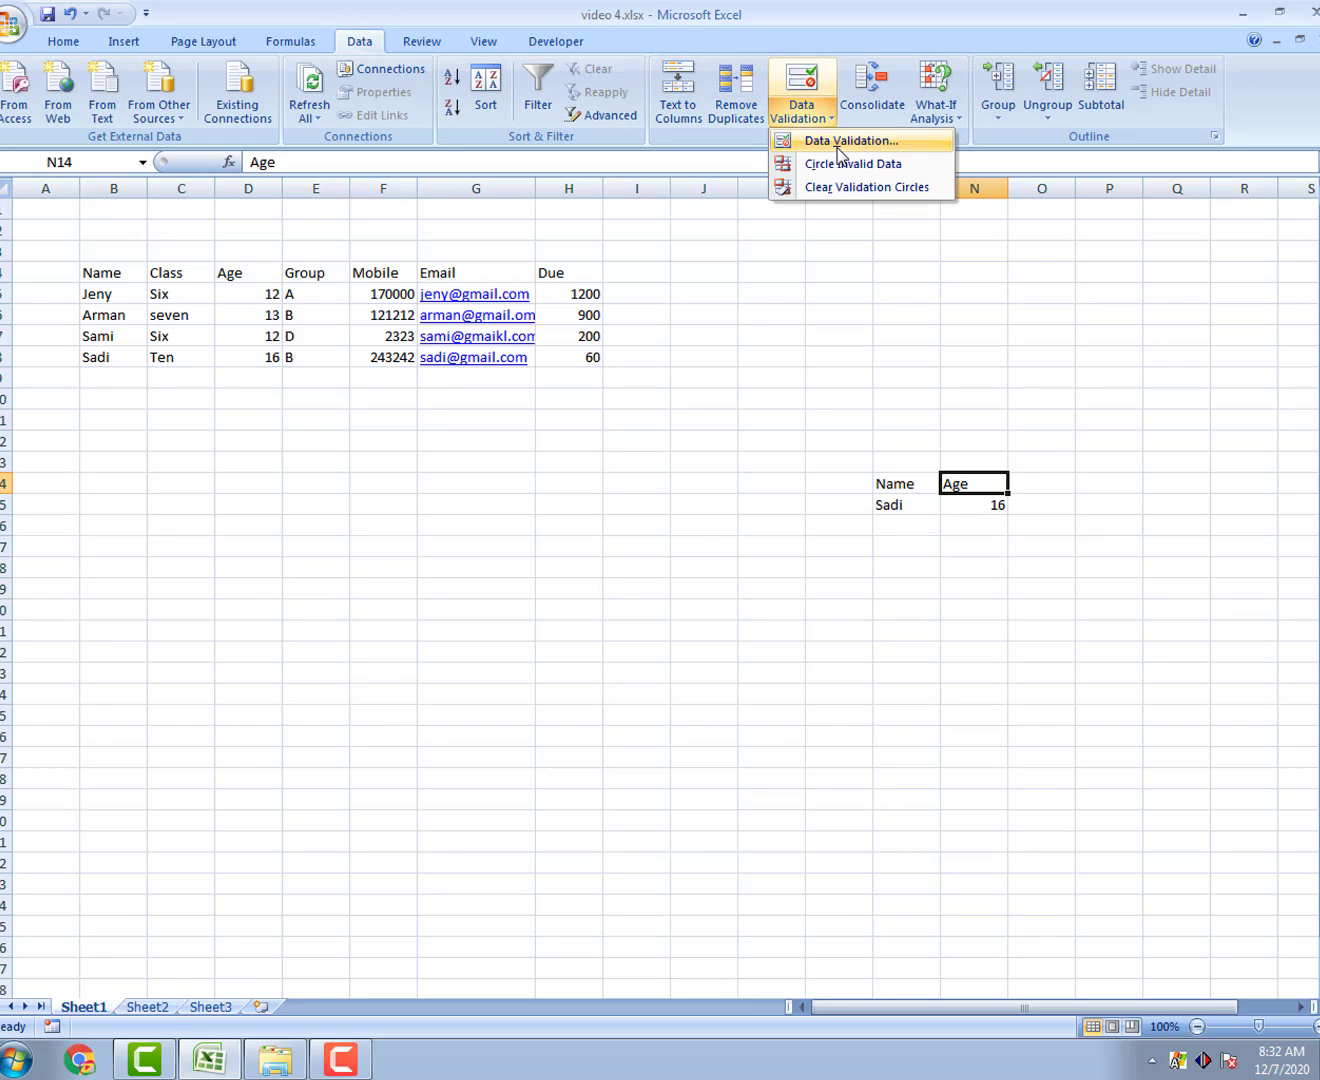
{"action": "left_click", "coordinate": [839, 145]}
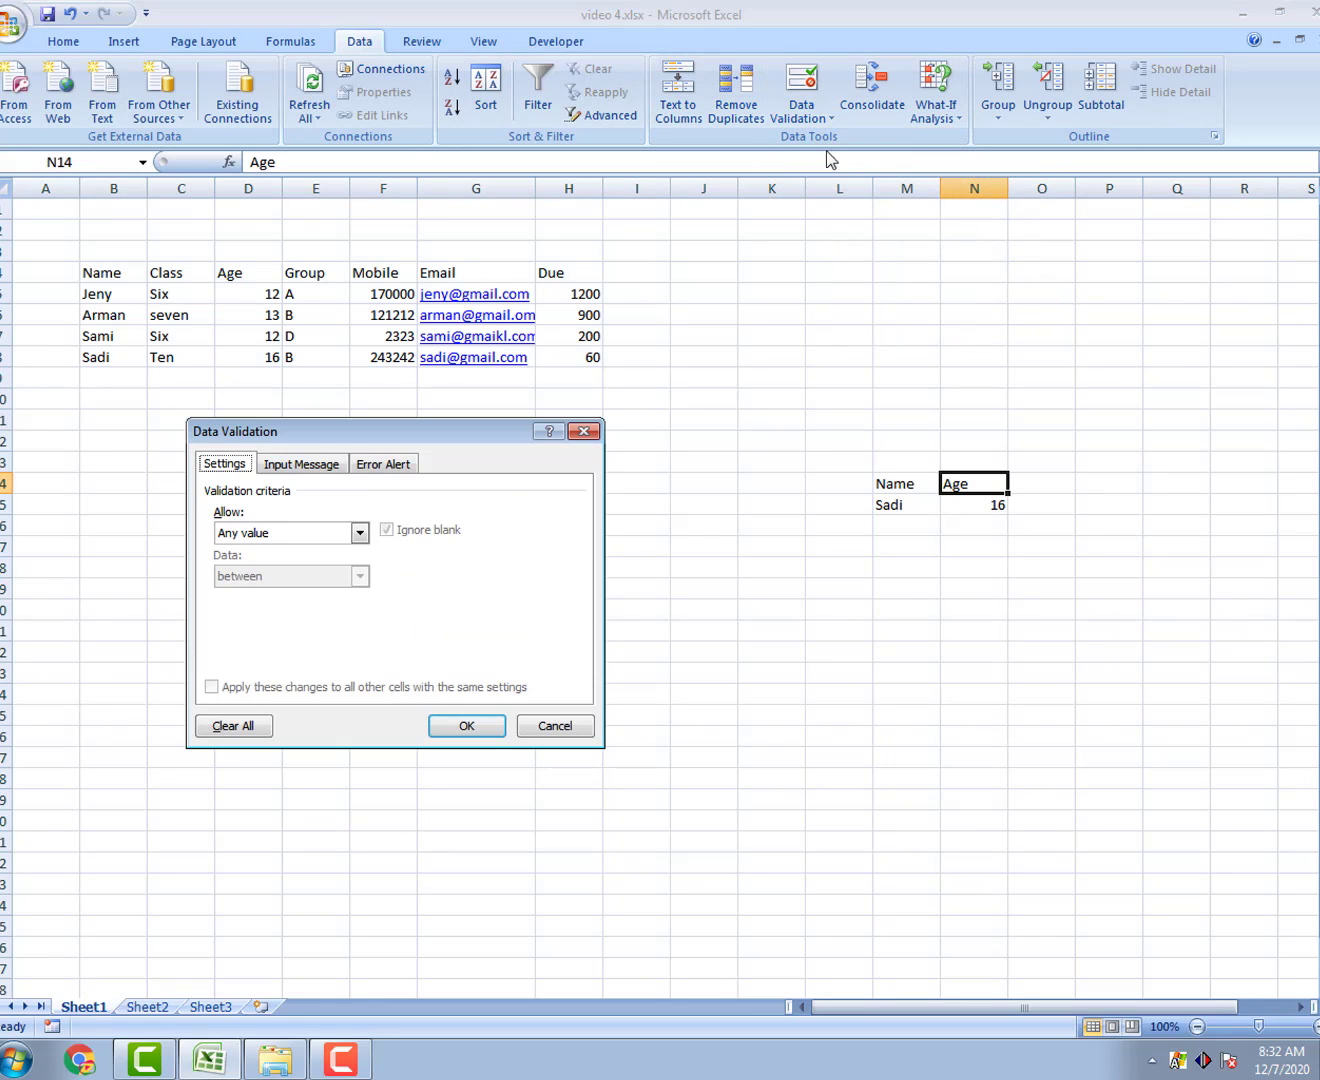
{"action": "left_click", "coordinate": [358, 533]}
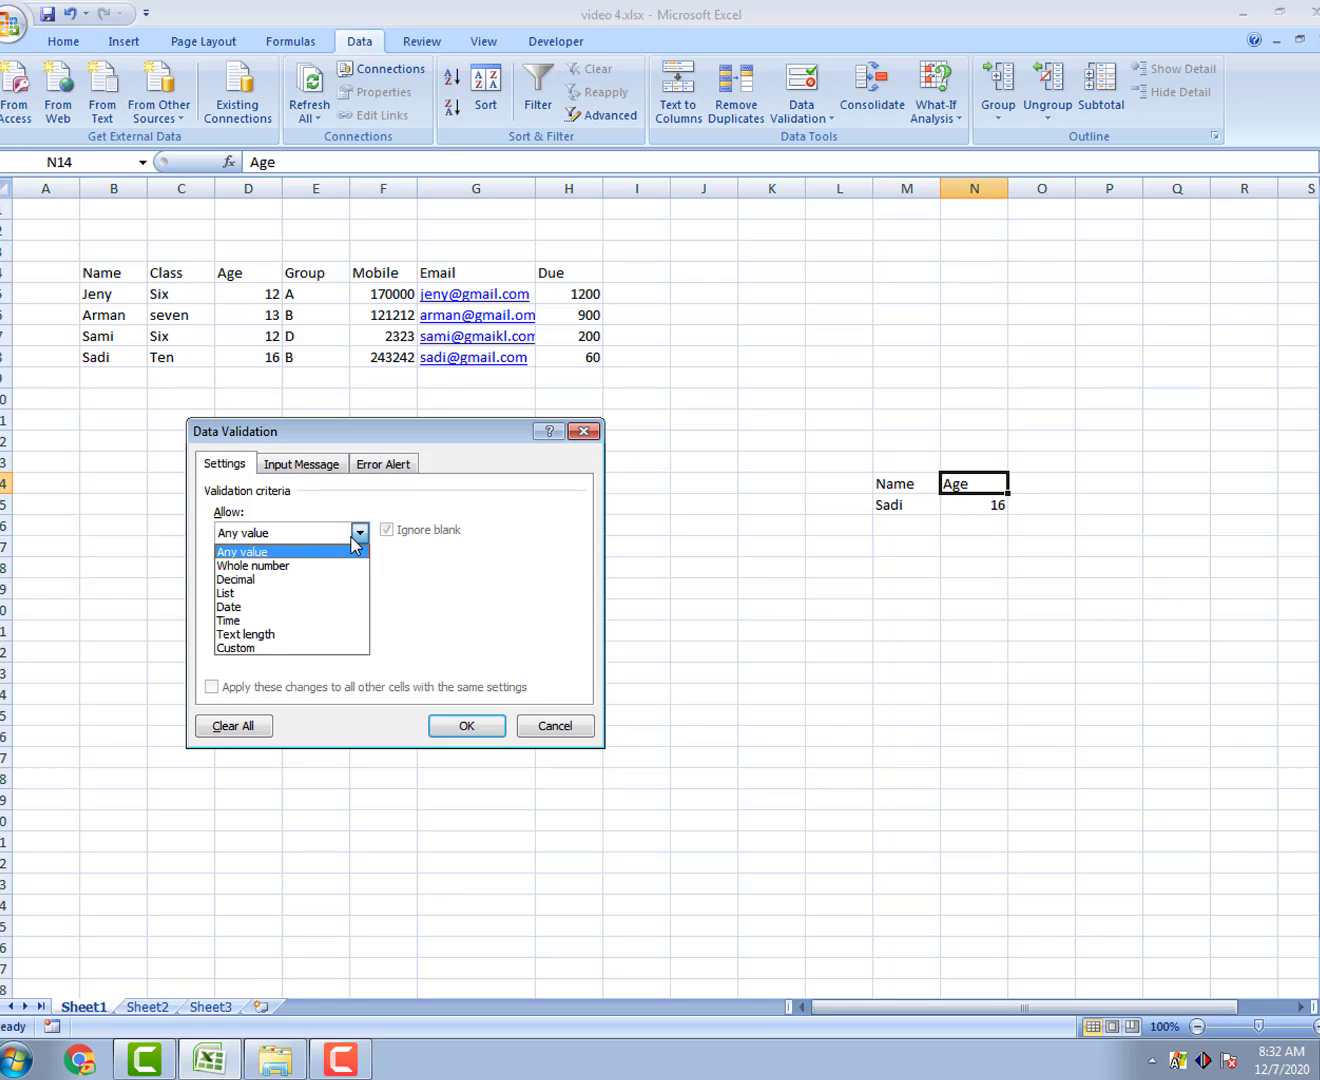
{"action": "left_click", "coordinate": [249, 591]}
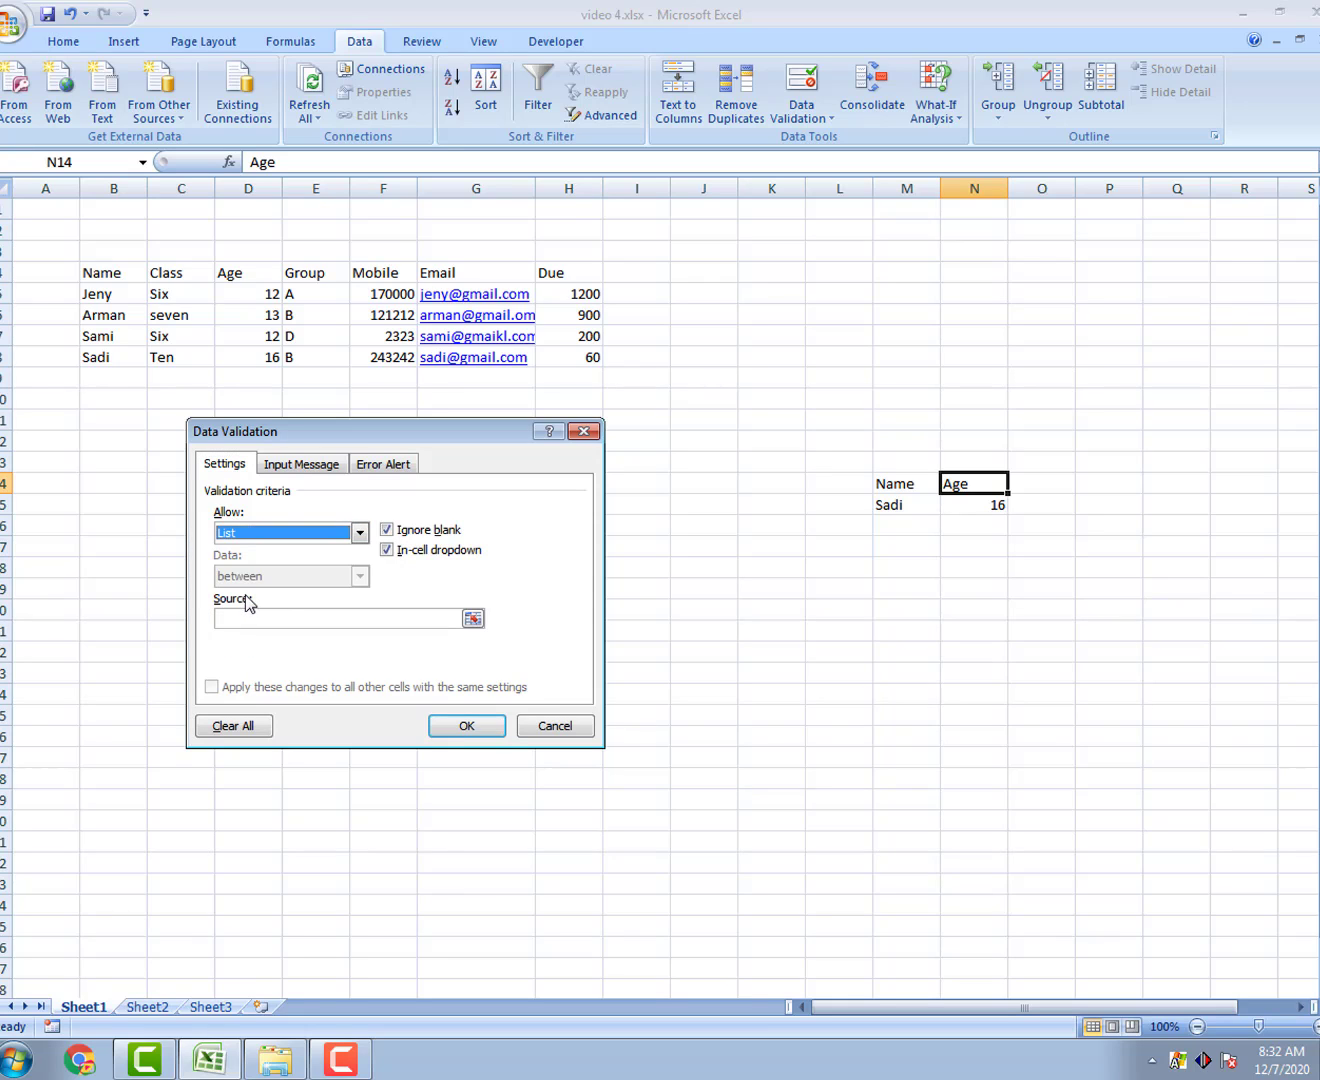
{"action": "left_click", "coordinate": [410, 620]}
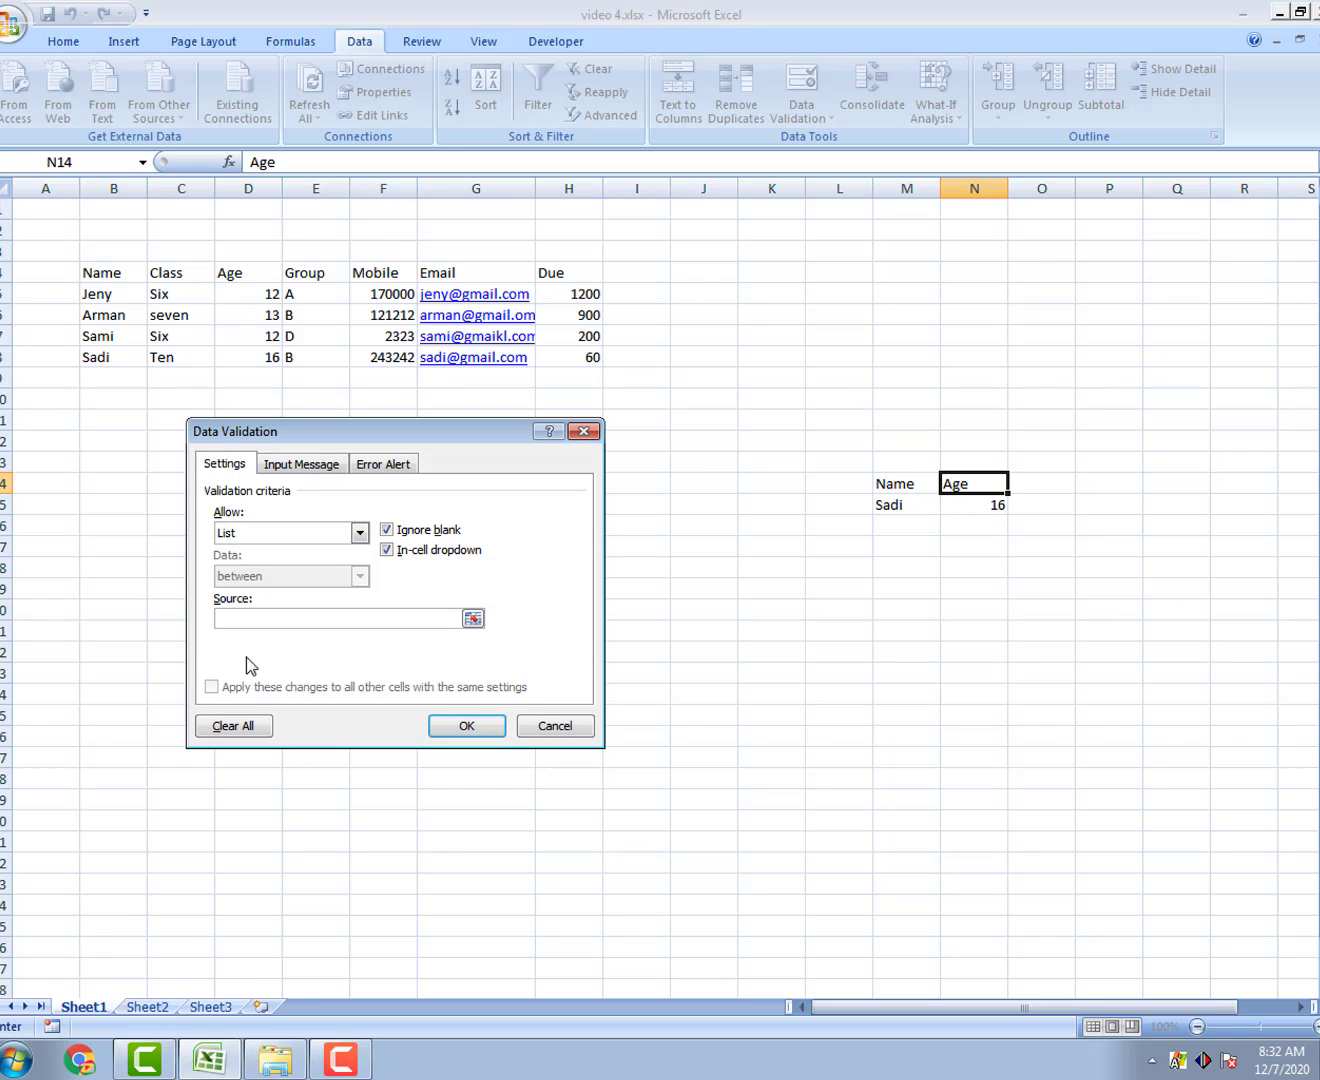
{"action": "left_click_drag", "start_coordinate": [88, 272], "coordinate": [548, 271]}
{"action": "left_click", "coordinate": [462, 731]}
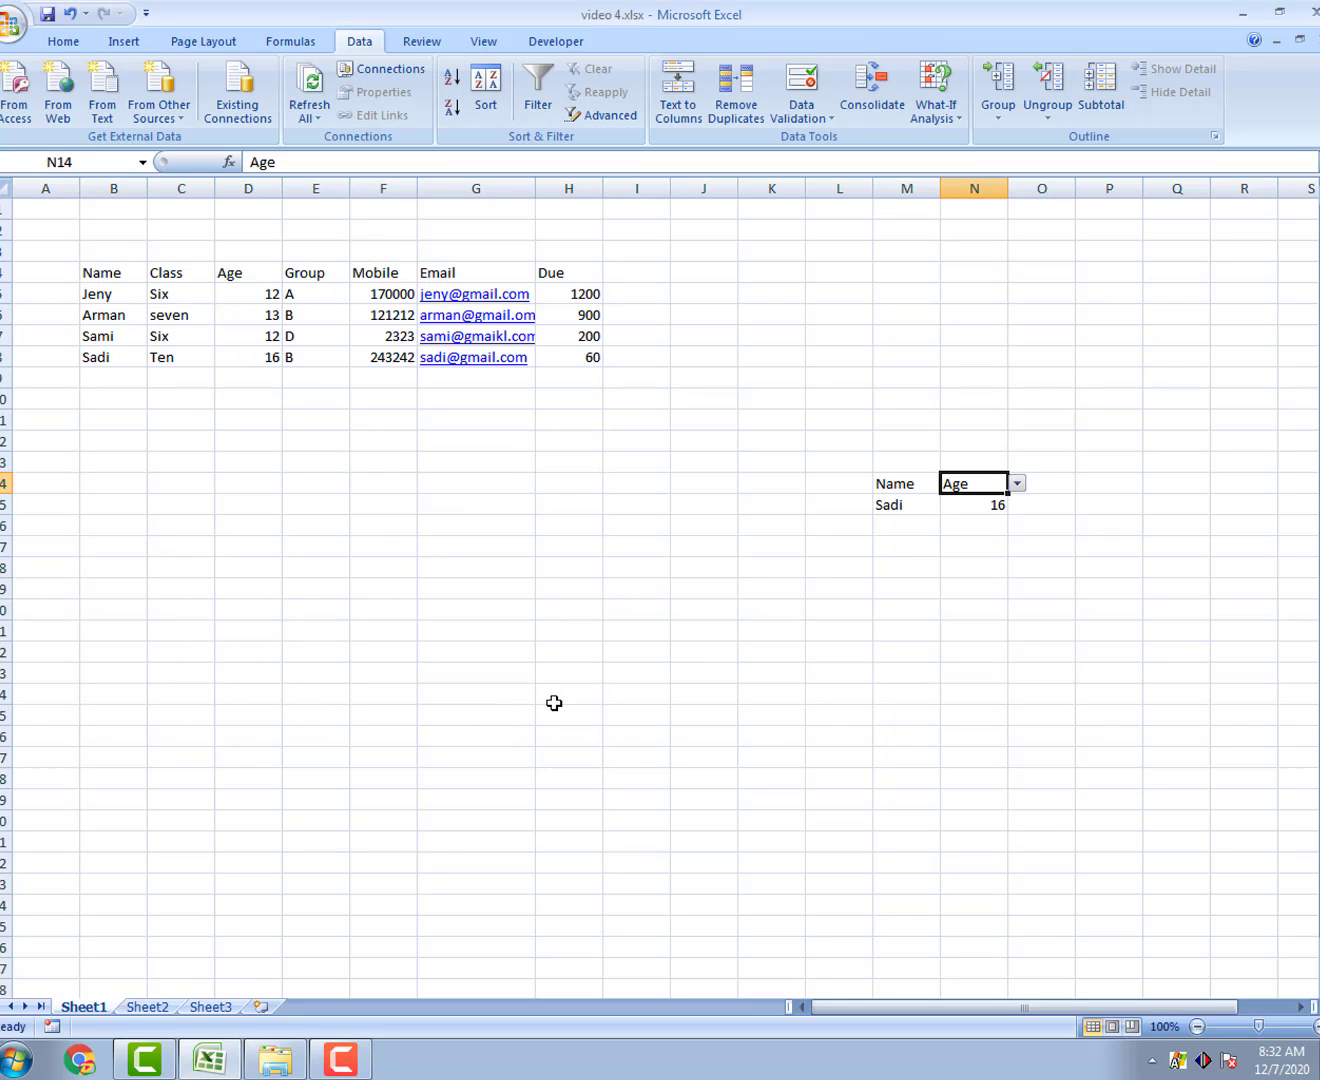
Step: Cycle N14's dropdown through Name, Class, Age, Group, Mobile, Email, then back to Due
{"action": "left_click", "coordinate": [1017, 484]}
{"action": "left_click", "coordinate": [1005, 502]}
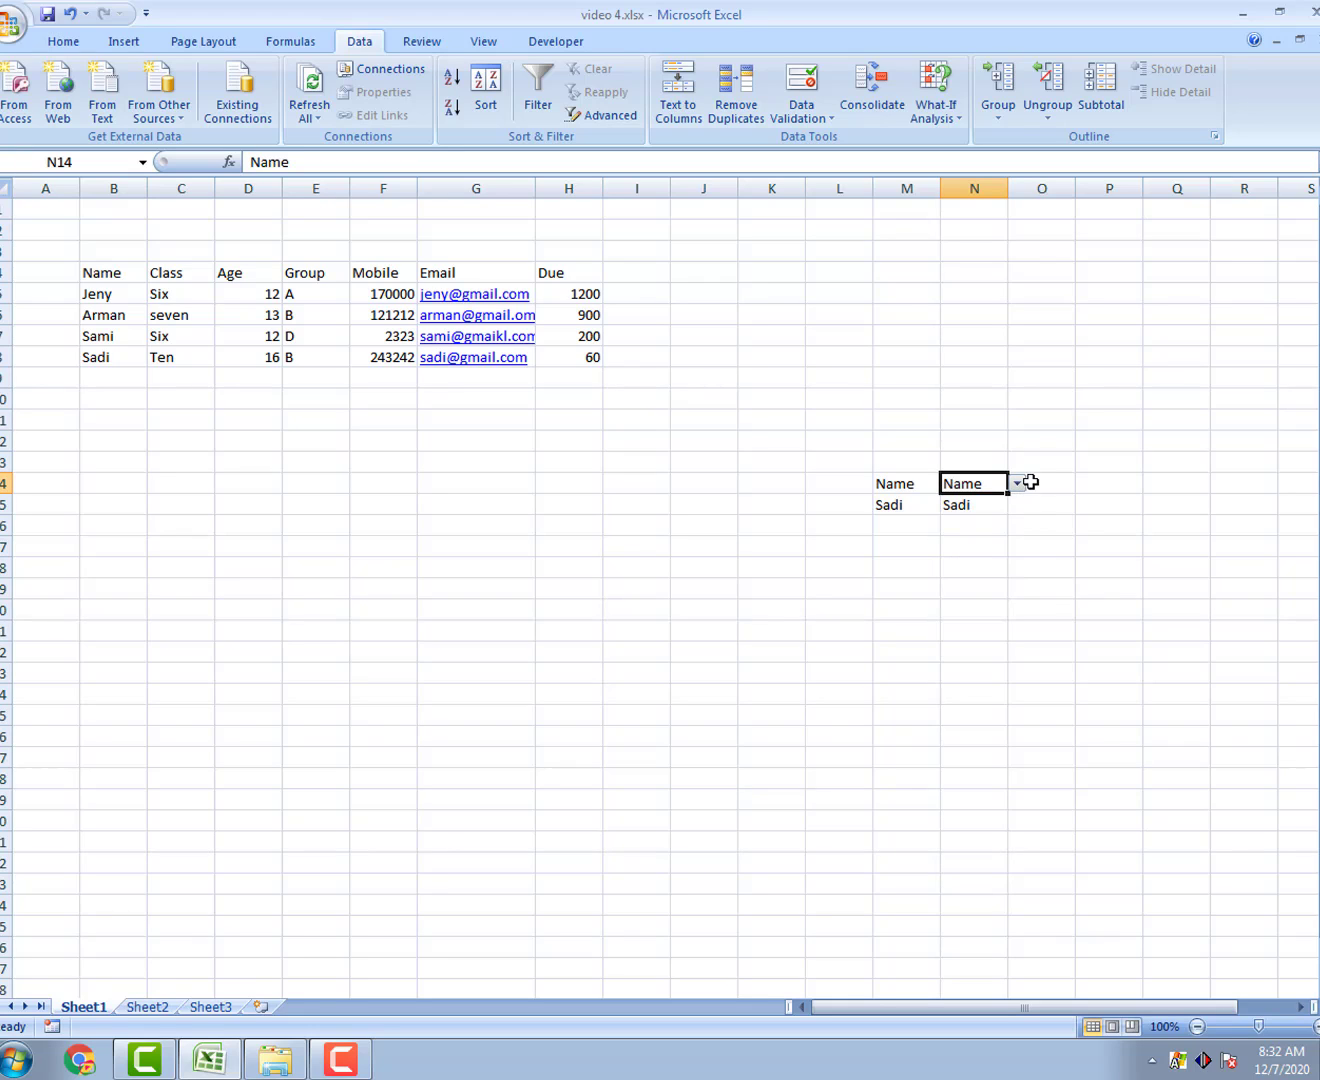
{"action": "left_click", "coordinate": [1017, 483]}
{"action": "left_click", "coordinate": [973, 514]}
{"action": "left_click", "coordinate": [1017, 485]}
{"action": "left_click", "coordinate": [980, 528]}
{"action": "left_click", "coordinate": [1017, 484]}
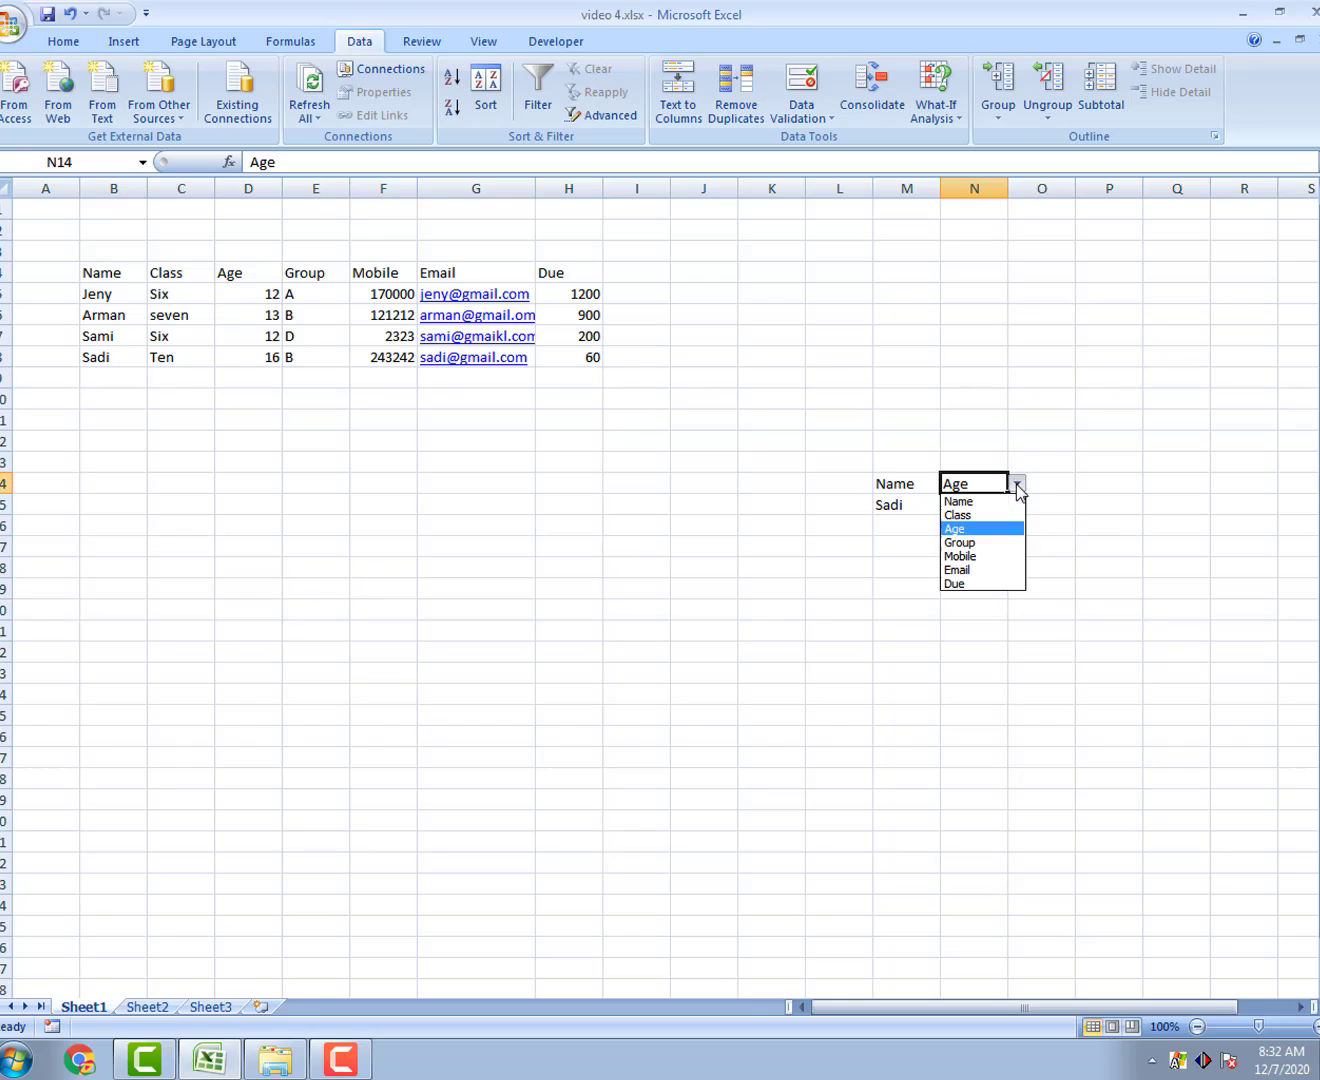
{"action": "left_click", "coordinate": [982, 542]}
{"action": "left_click", "coordinate": [1017, 483]}
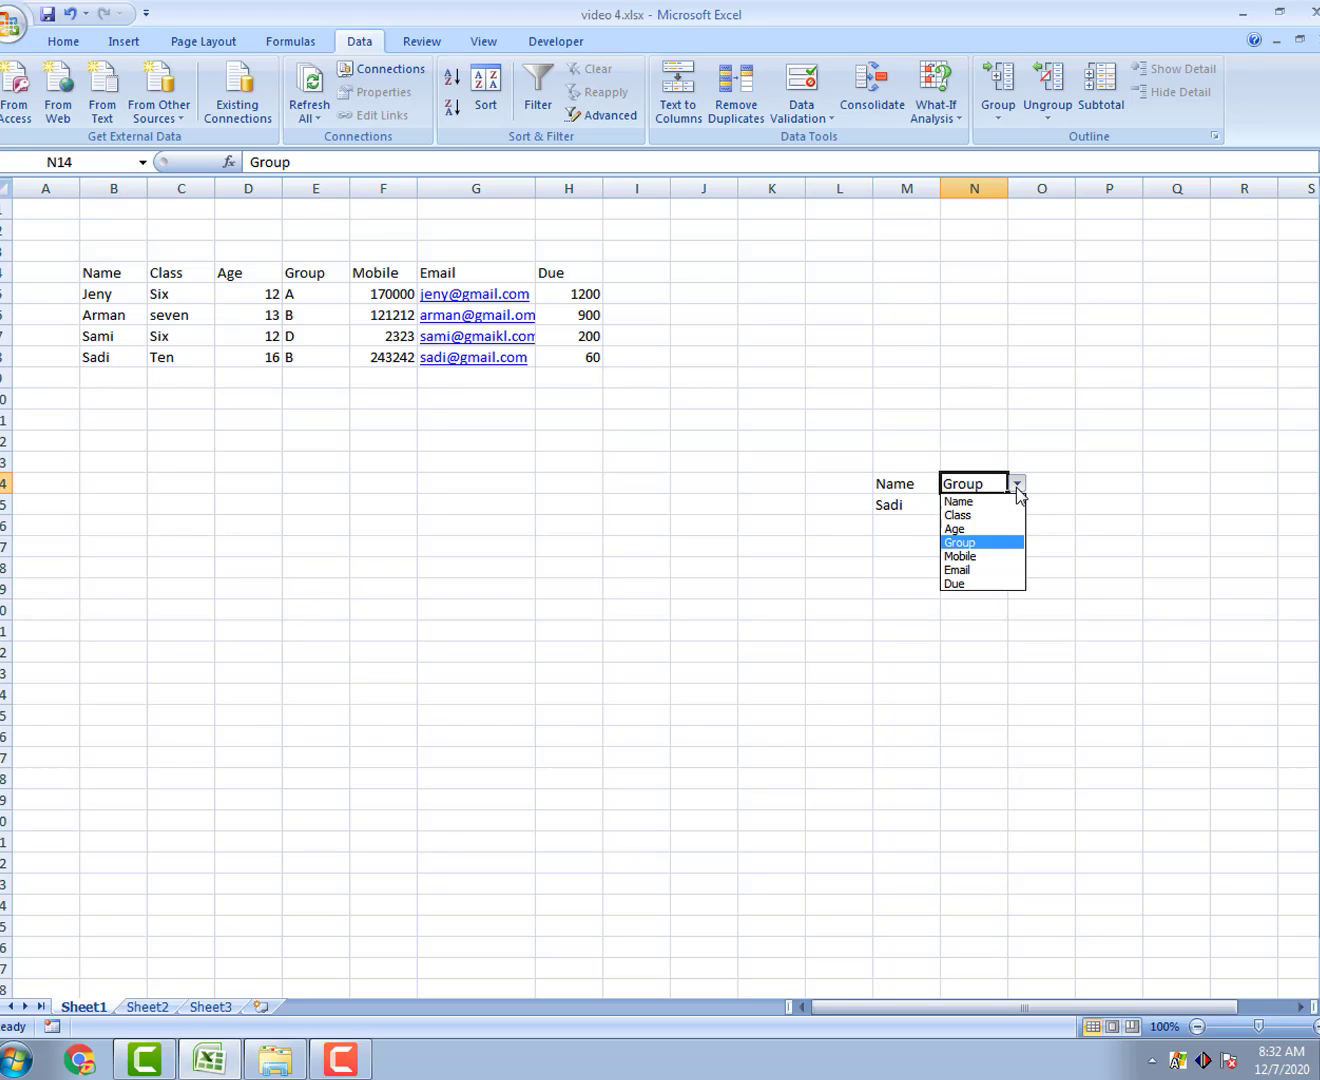
{"action": "left_click", "coordinate": [974, 556]}
{"action": "left_click", "coordinate": [1016, 483]}
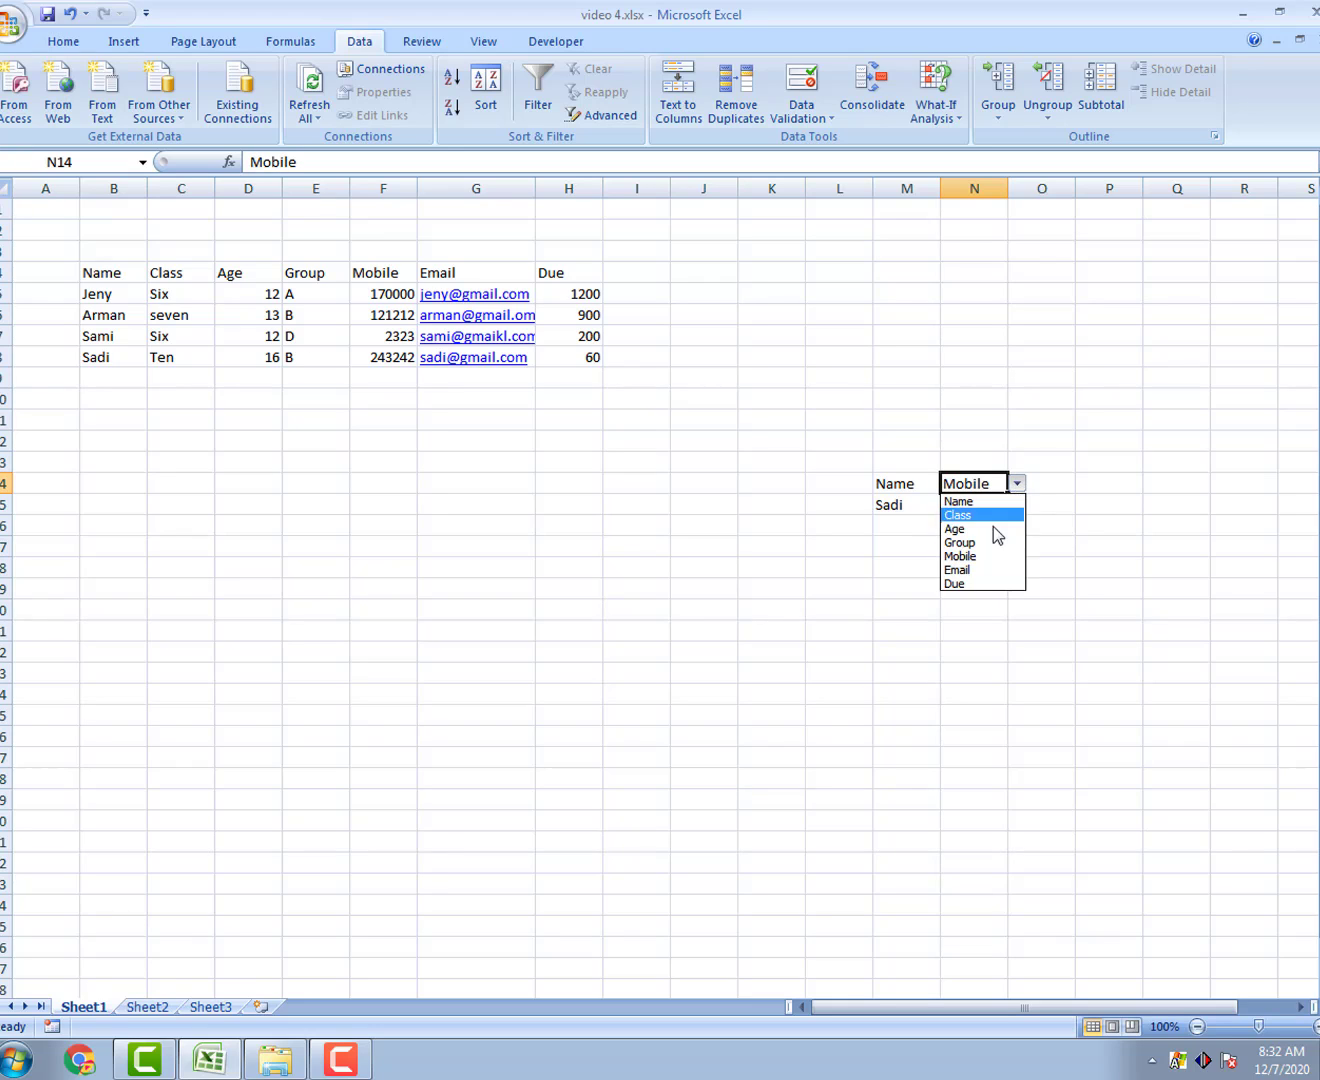
{"action": "left_click", "coordinate": [976, 570]}
{"action": "left_click", "coordinate": [1017, 484]}
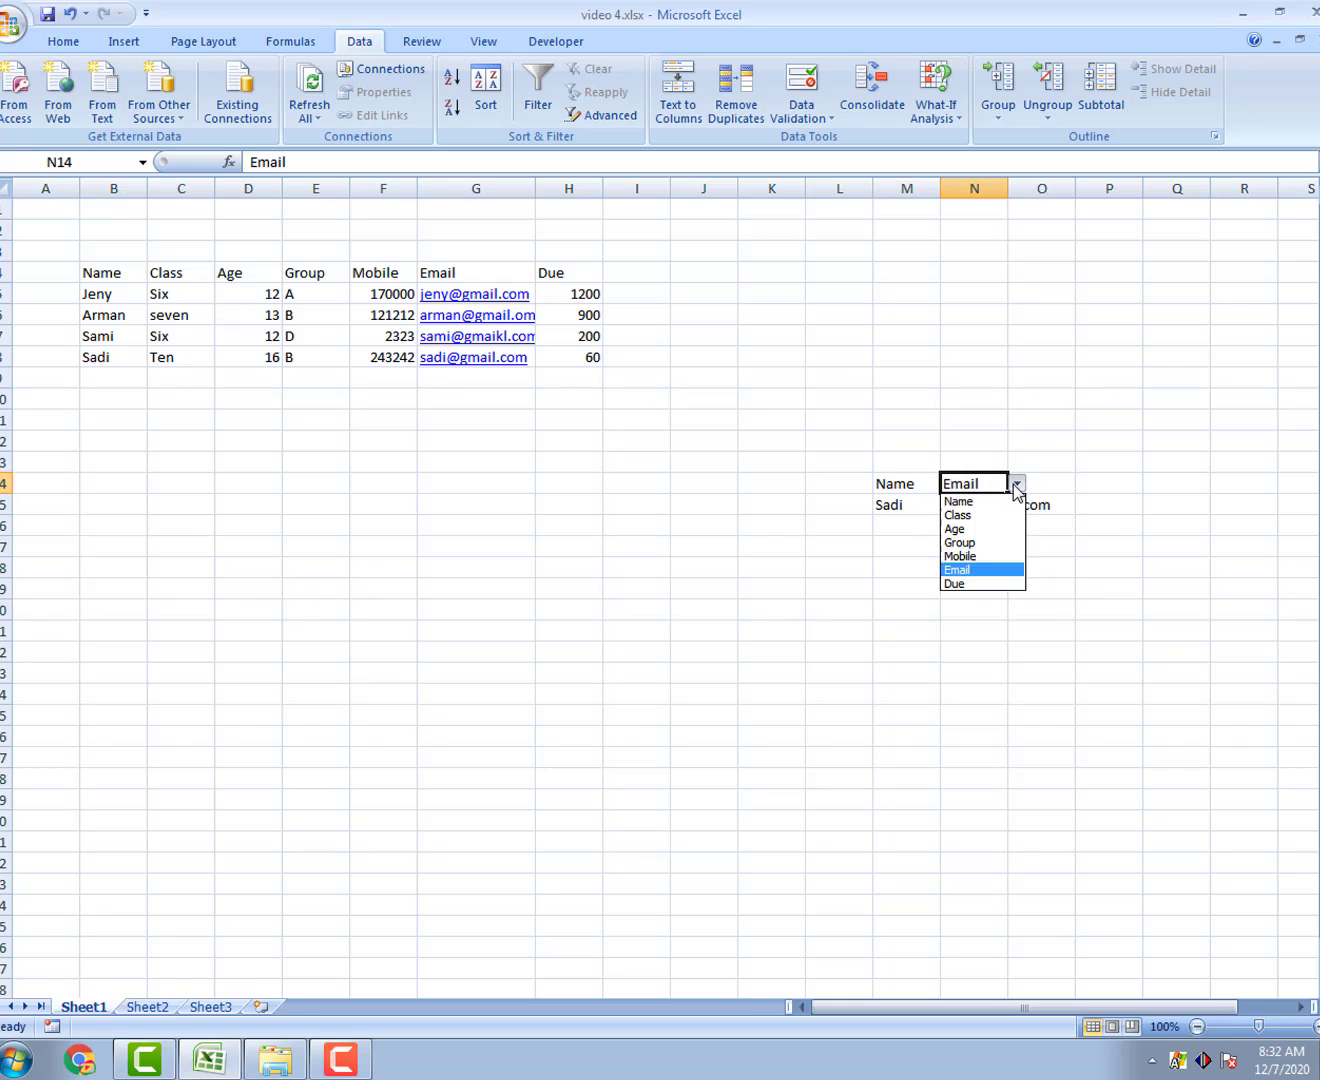
{"action": "left_click", "coordinate": [970, 583]}
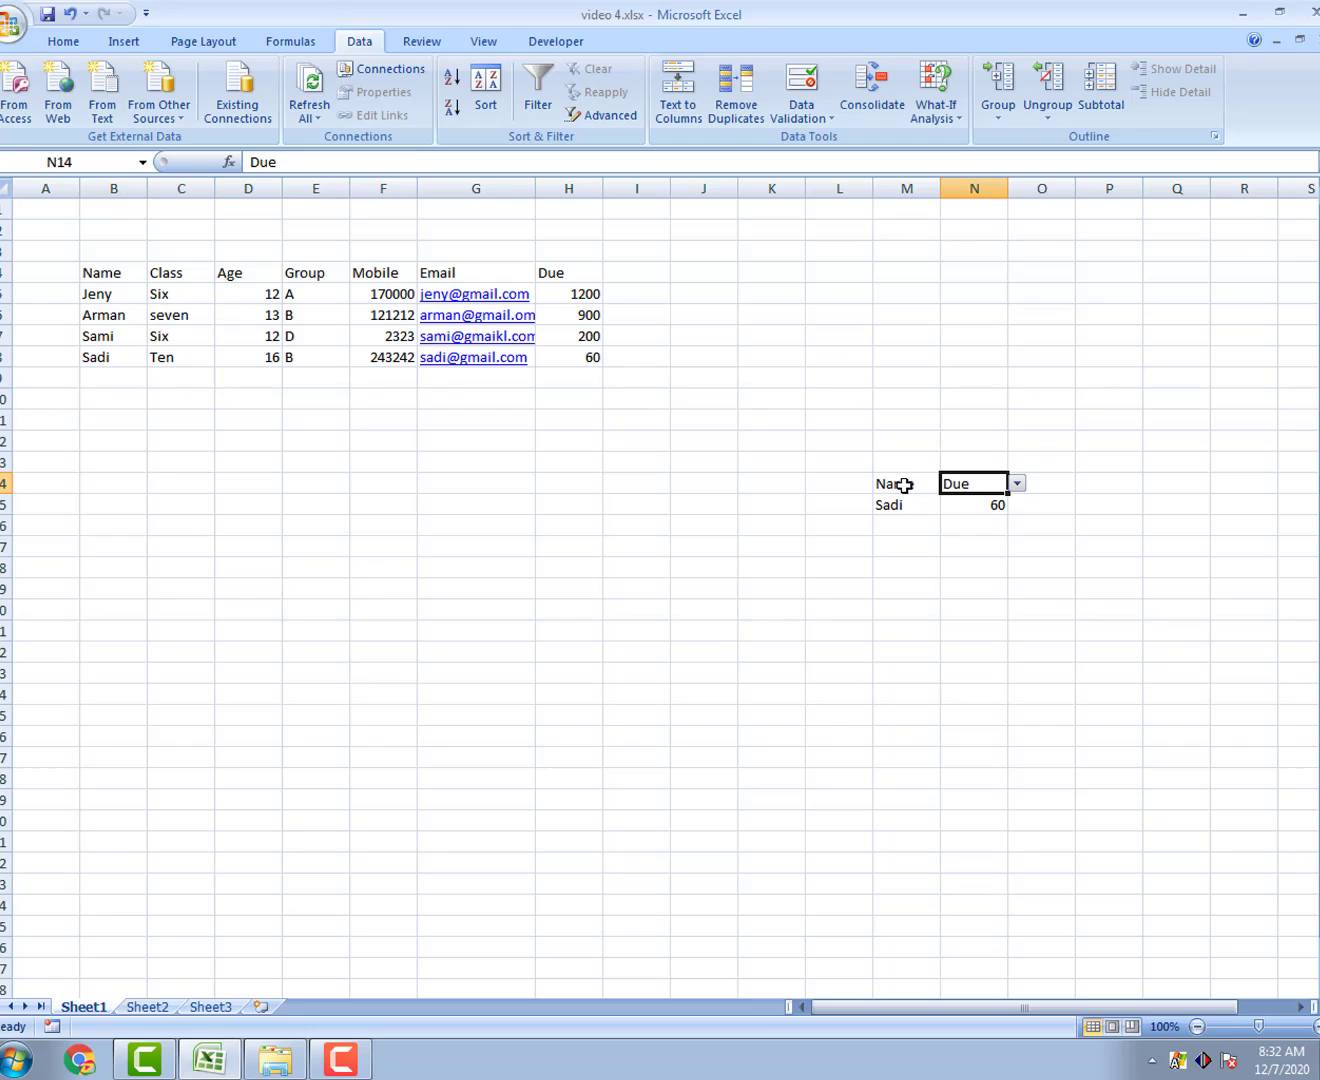
{"action": "left_click", "coordinate": [906, 485]}
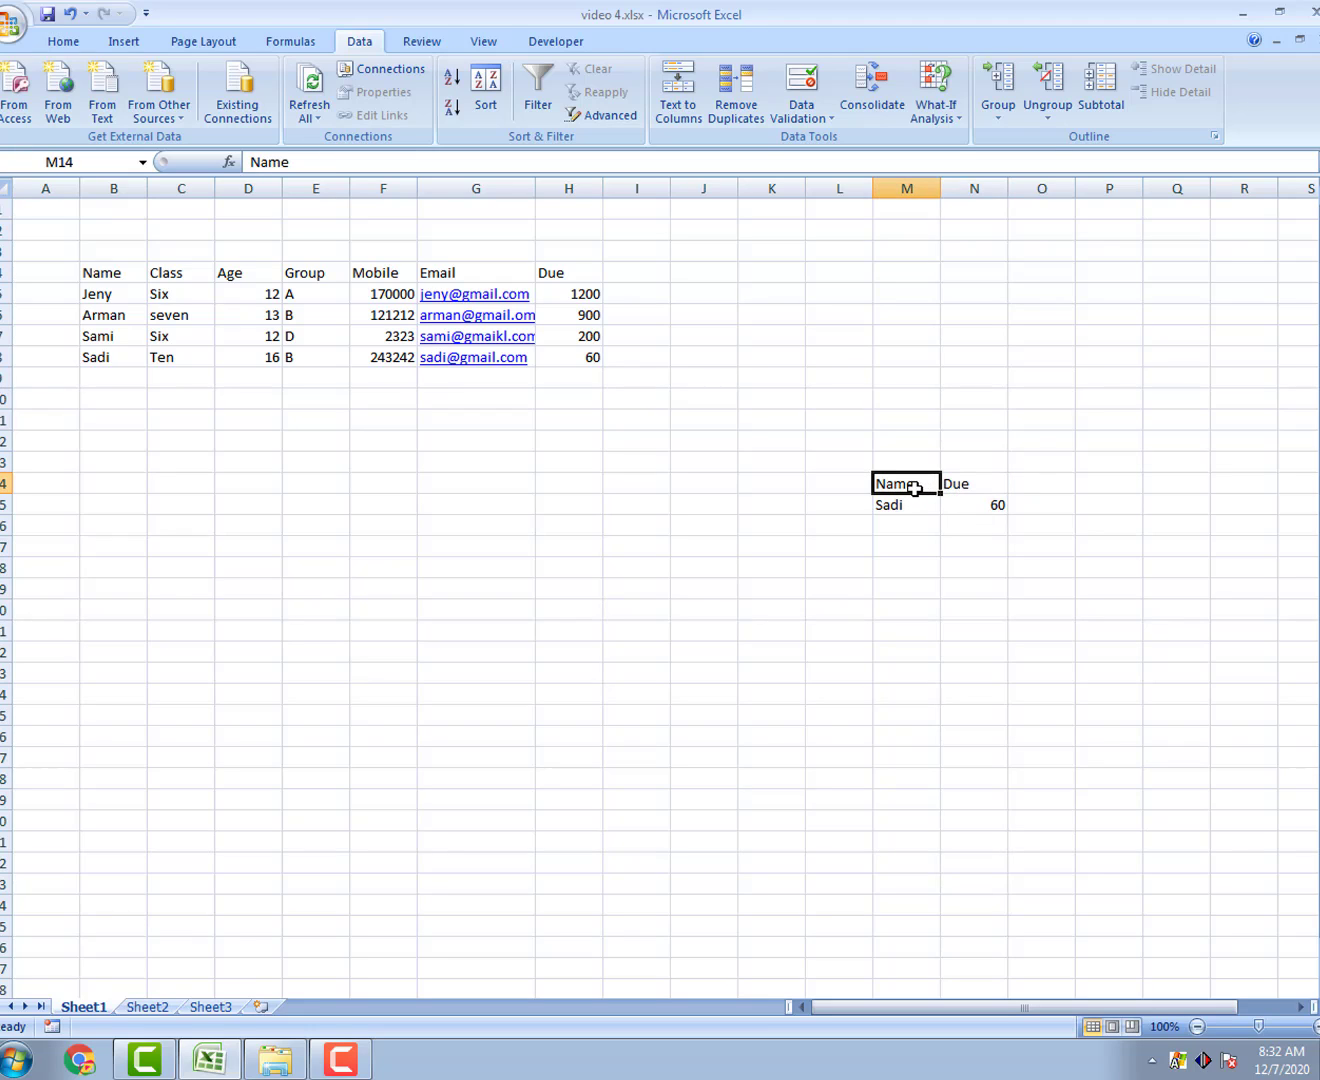
{"action": "left_click", "coordinate": [916, 509]}
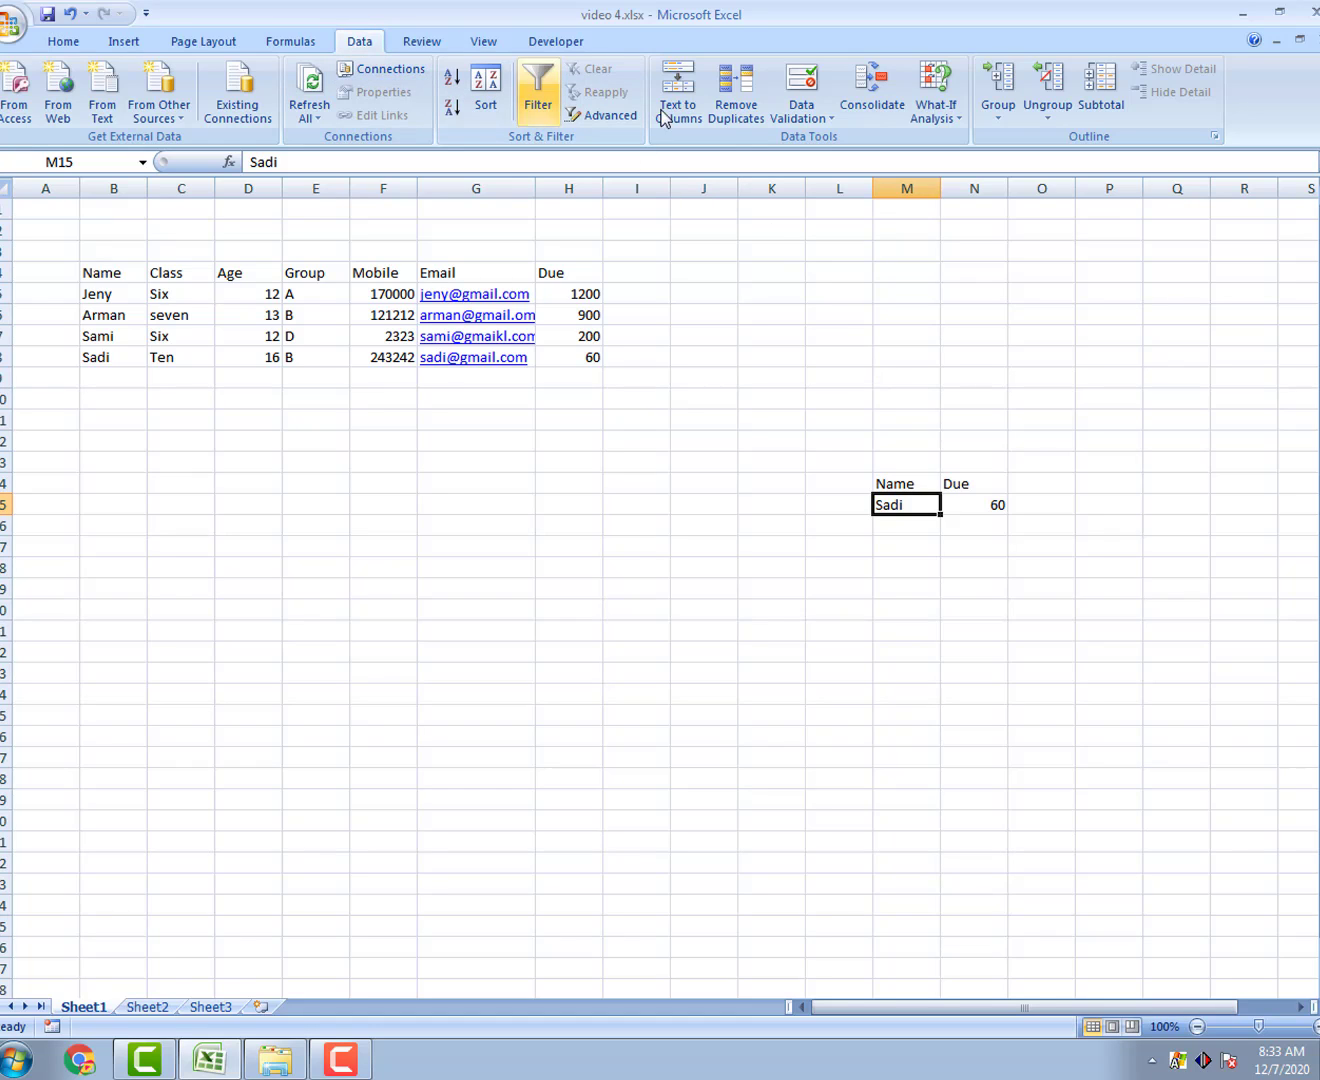
Step: Add List data validation to M15 with source =$B$5:$B$8
{"action": "left_click", "coordinate": [828, 120]}
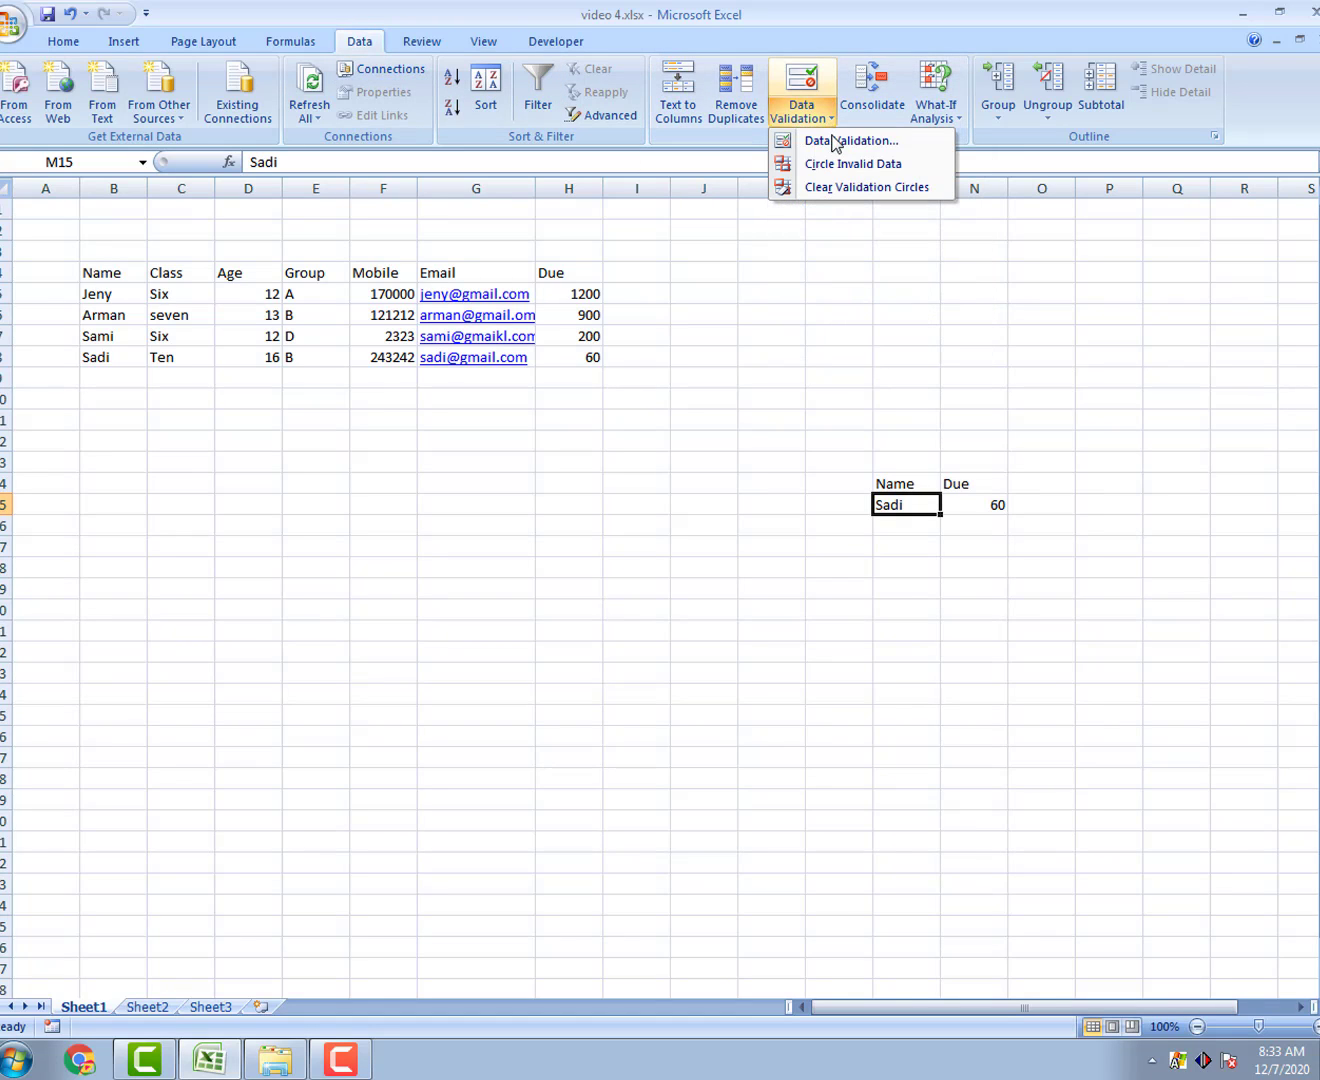
{"action": "left_click", "coordinate": [838, 140]}
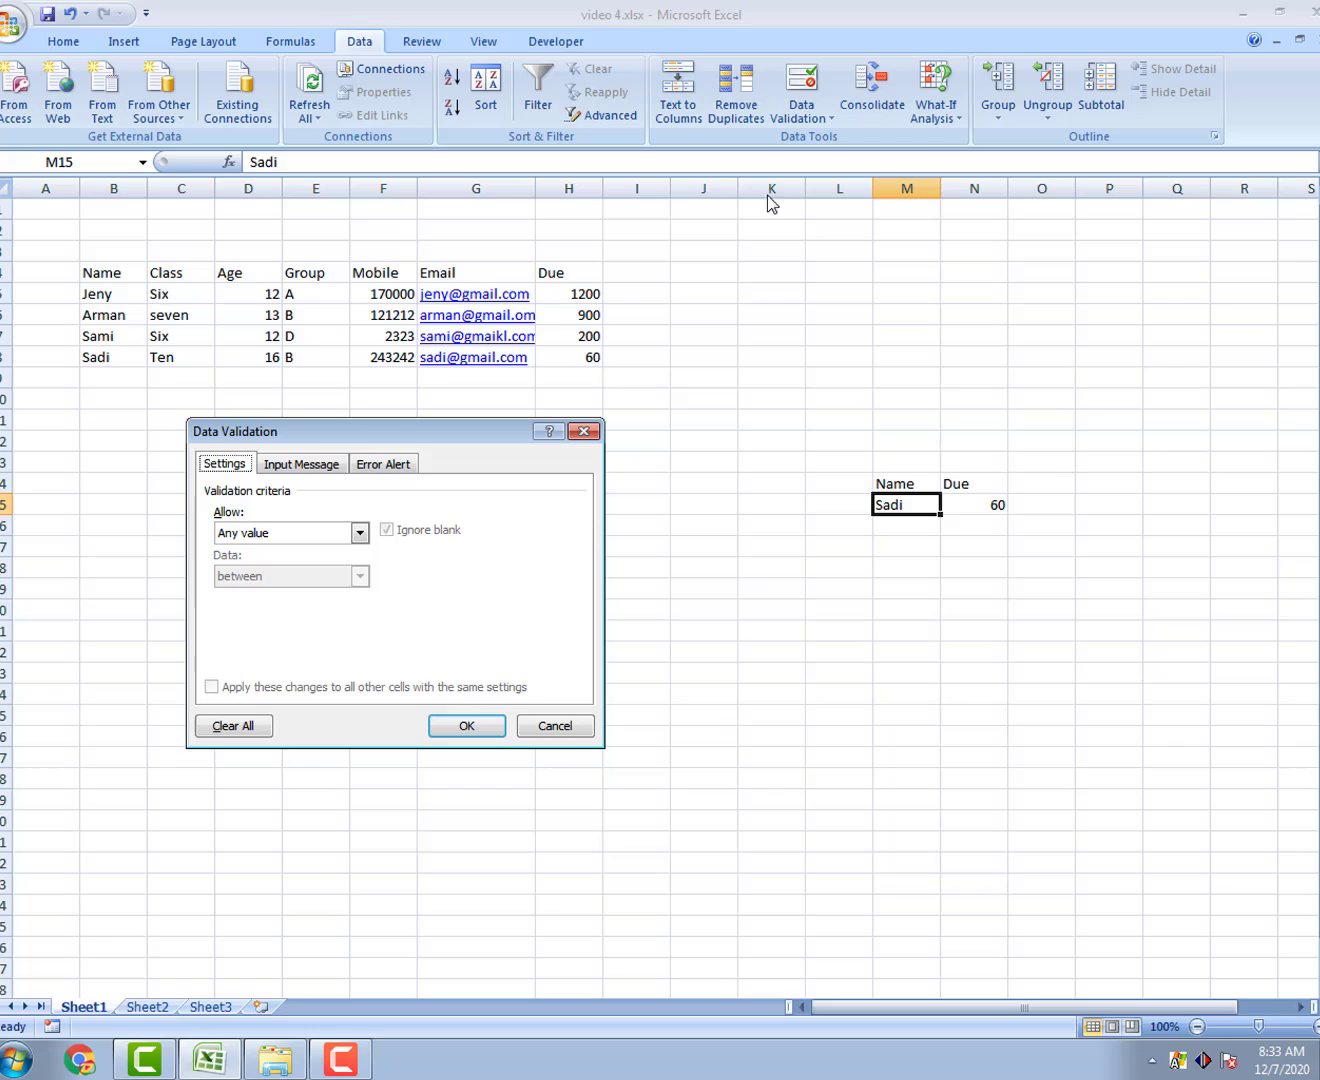
{"action": "left_click", "coordinate": [254, 533]}
{"action": "left_click", "coordinate": [259, 595]}
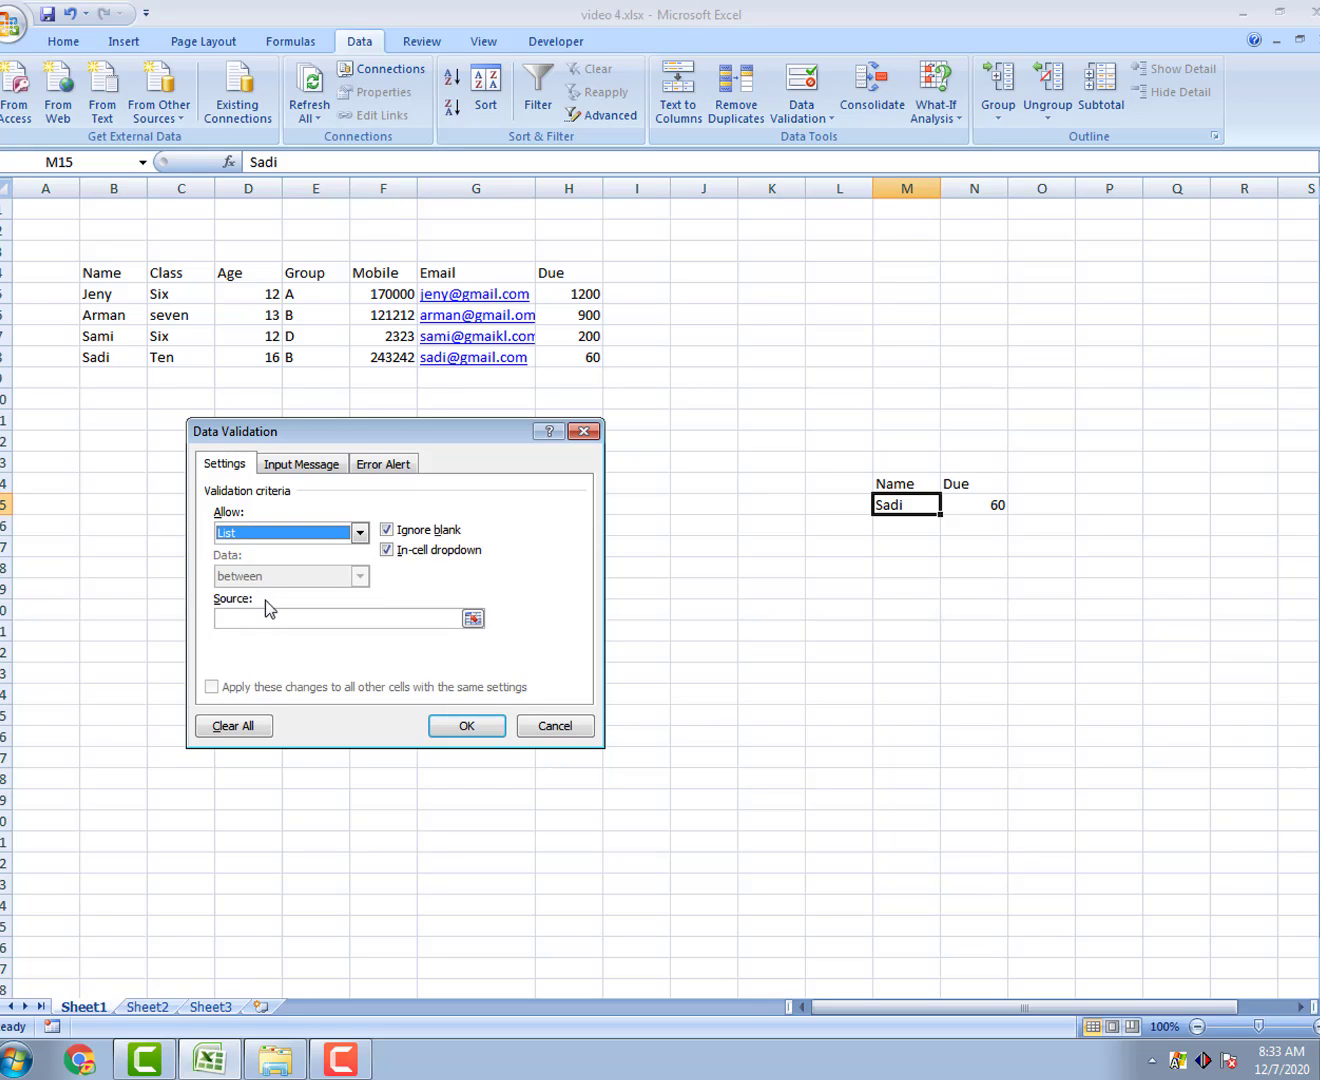
{"action": "left_click", "coordinate": [245, 618]}
{"action": "left_click_drag", "start_coordinate": [110, 296], "coordinate": [113, 356]}
{"action": "left_click", "coordinate": [464, 727]}
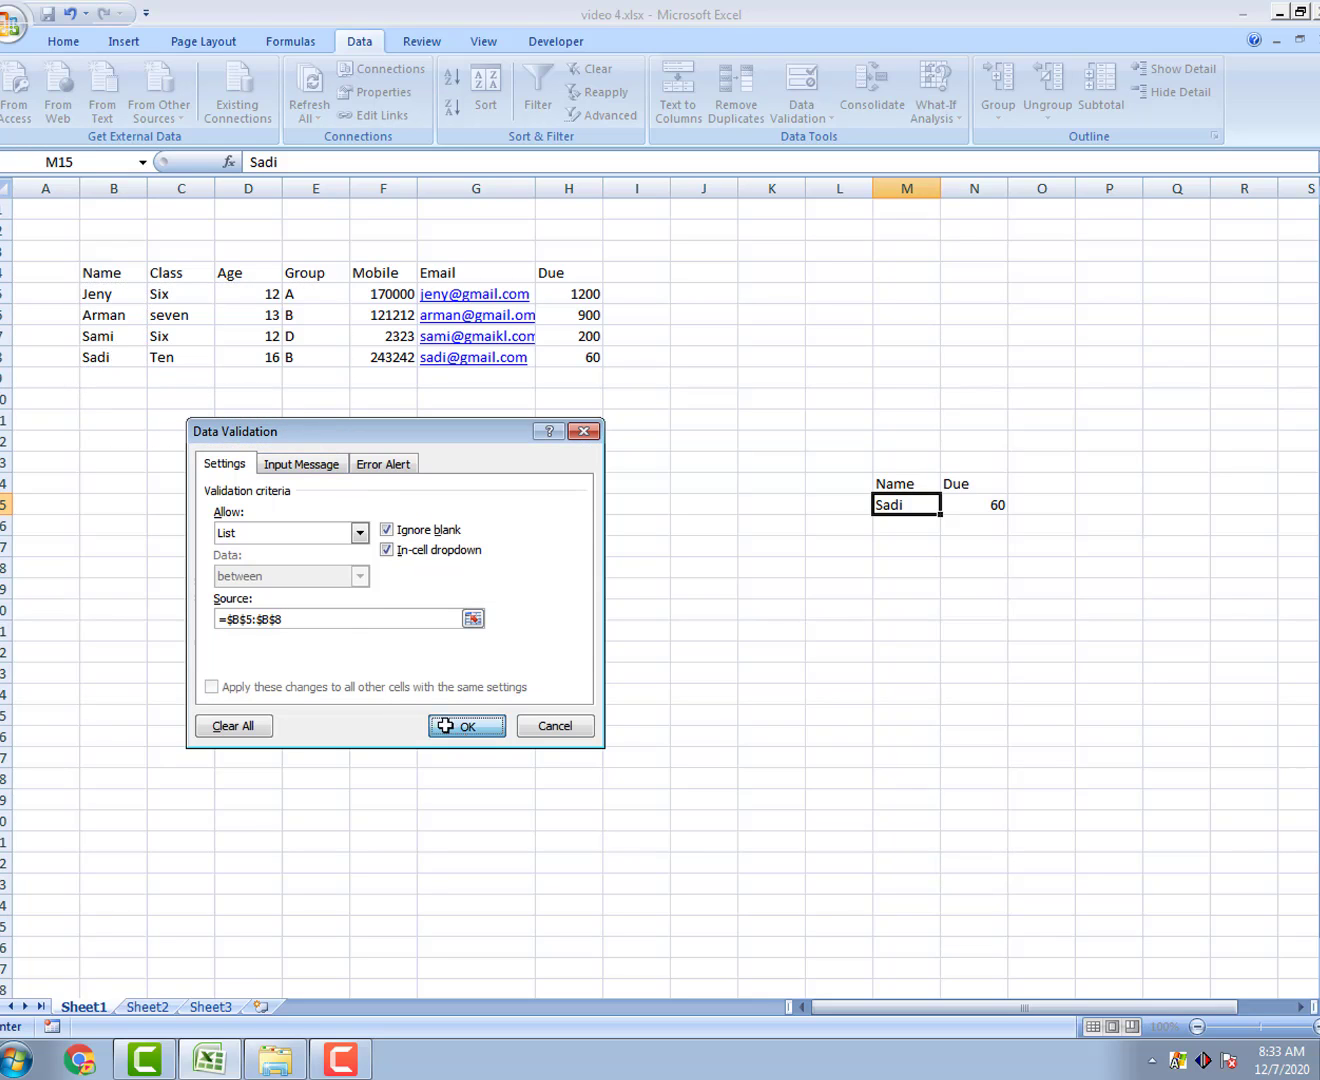
{"action": "left_click", "coordinate": [948, 505]}
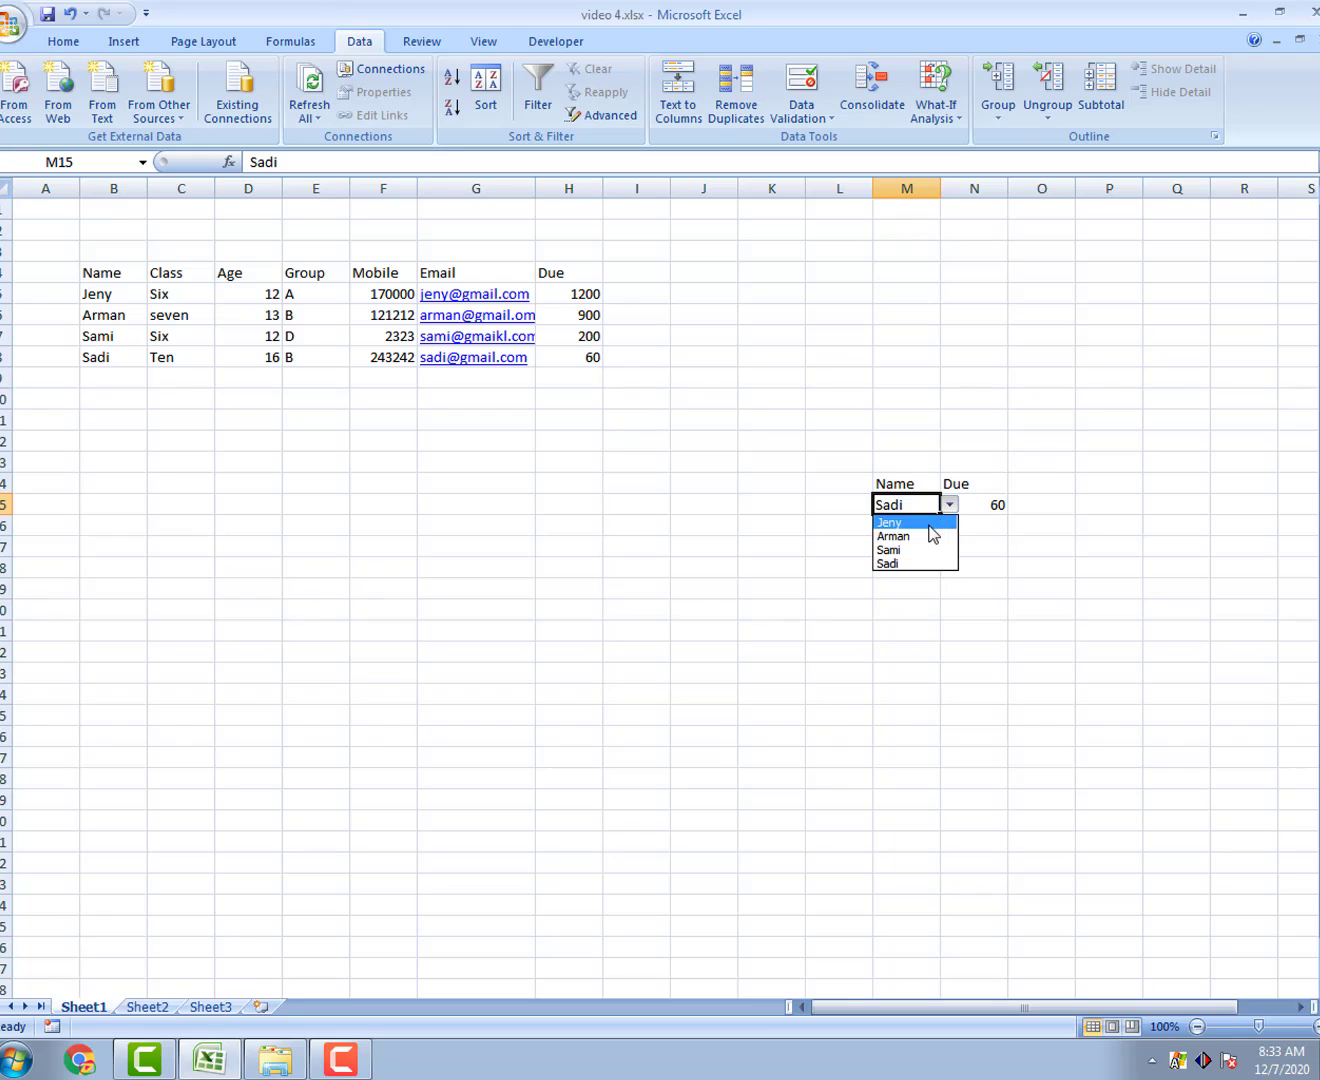
Step: Pick Jeny, then Arman, from M15's name dropdown
{"action": "left_click", "coordinate": [928, 522]}
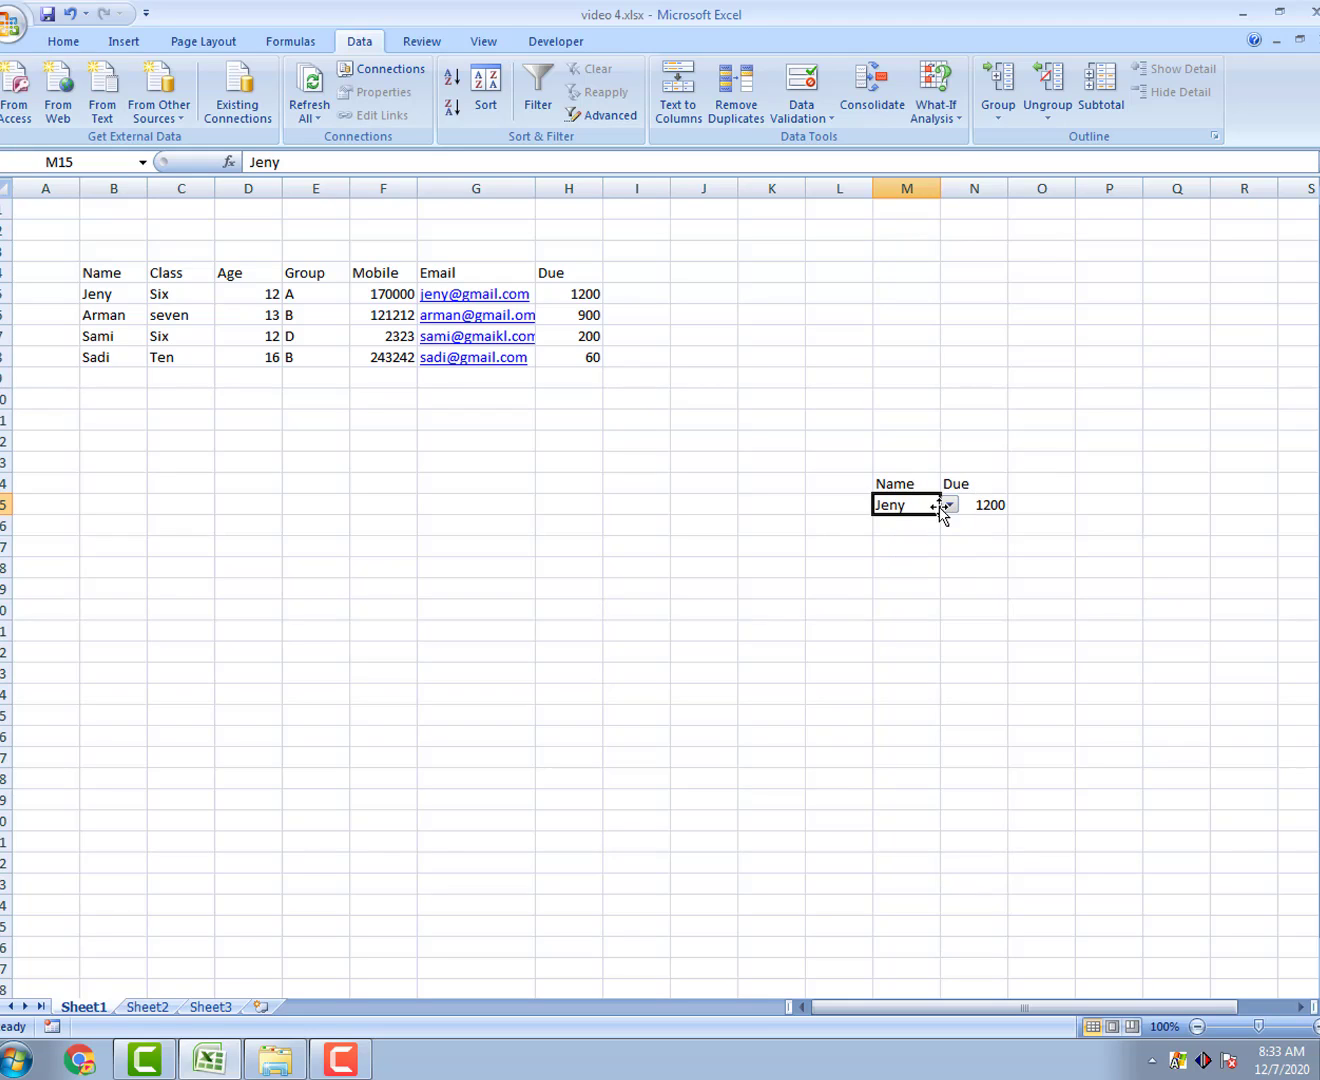
{"action": "left_click", "coordinate": [947, 506]}
{"action": "left_click", "coordinate": [919, 542]}
Step: Set N14 to Age and M15 to Sami so N15 returns 12
{"action": "left_click", "coordinate": [1000, 486]}
{"action": "left_click", "coordinate": [1017, 482]}
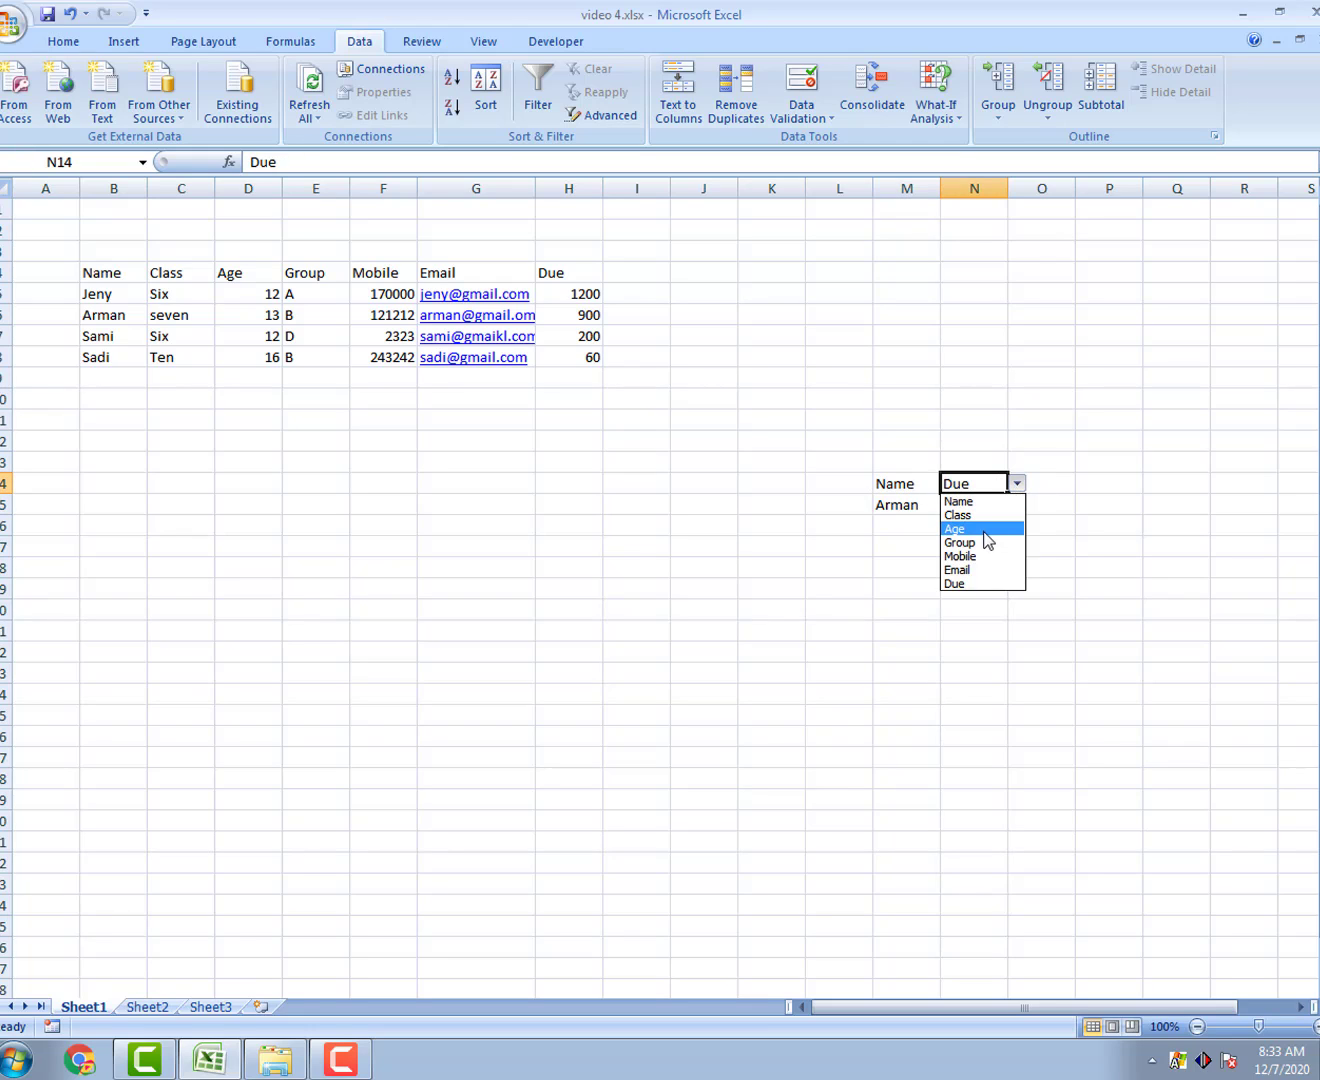
{"action": "left_click", "coordinate": [972, 528]}
{"action": "left_click", "coordinate": [916, 510]}
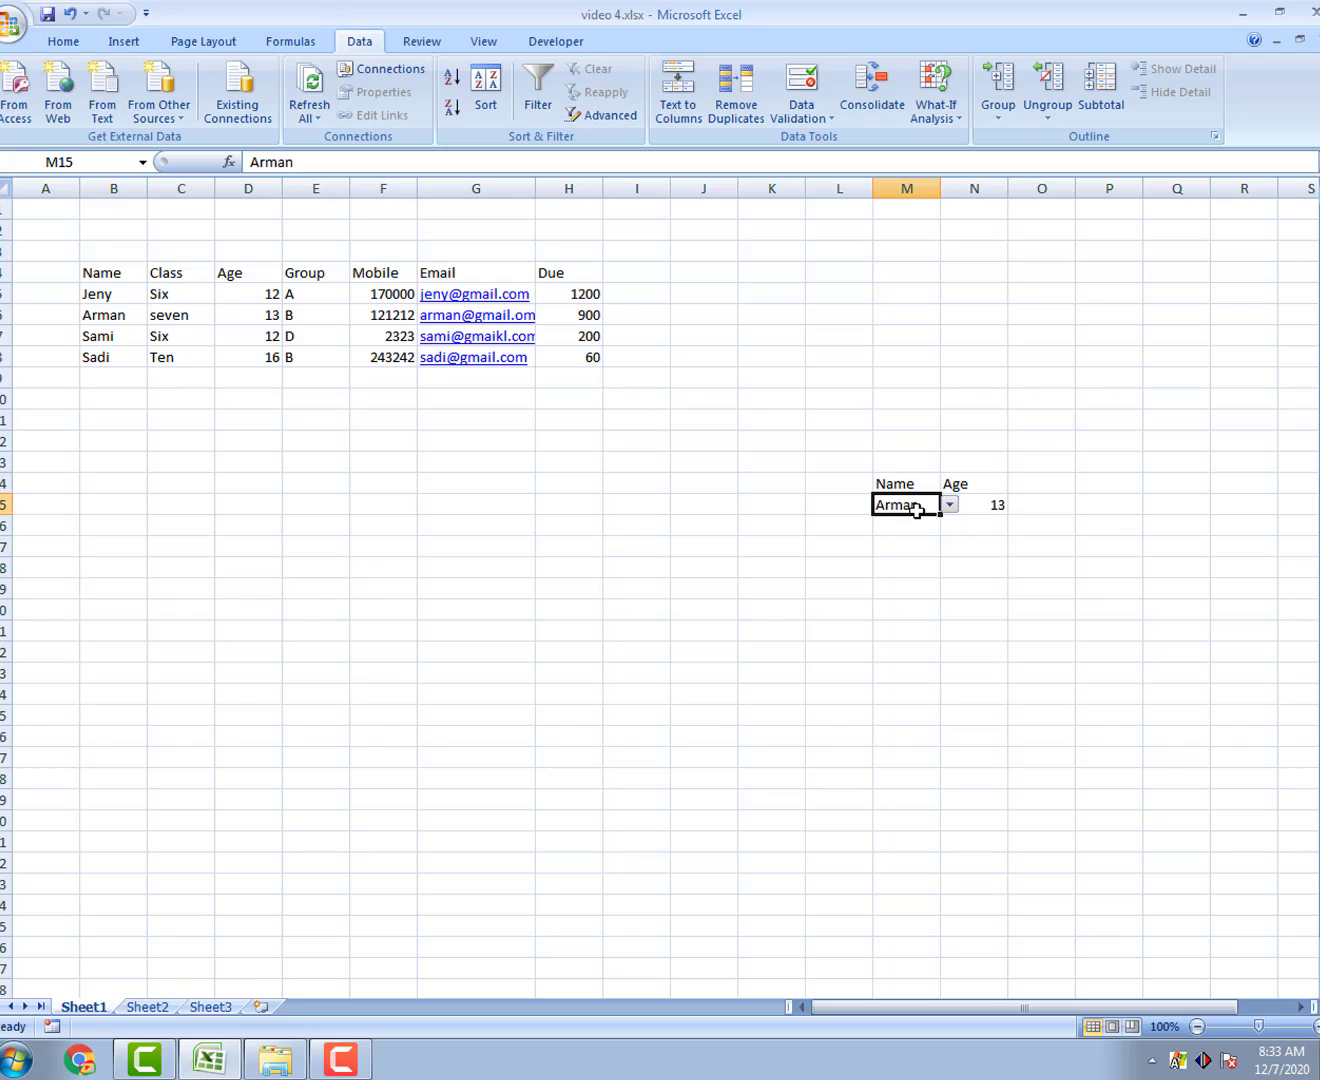
{"action": "left_click", "coordinate": [949, 505]}
{"action": "left_click", "coordinate": [930, 548]}
{"action": "left_click", "coordinate": [952, 508]}
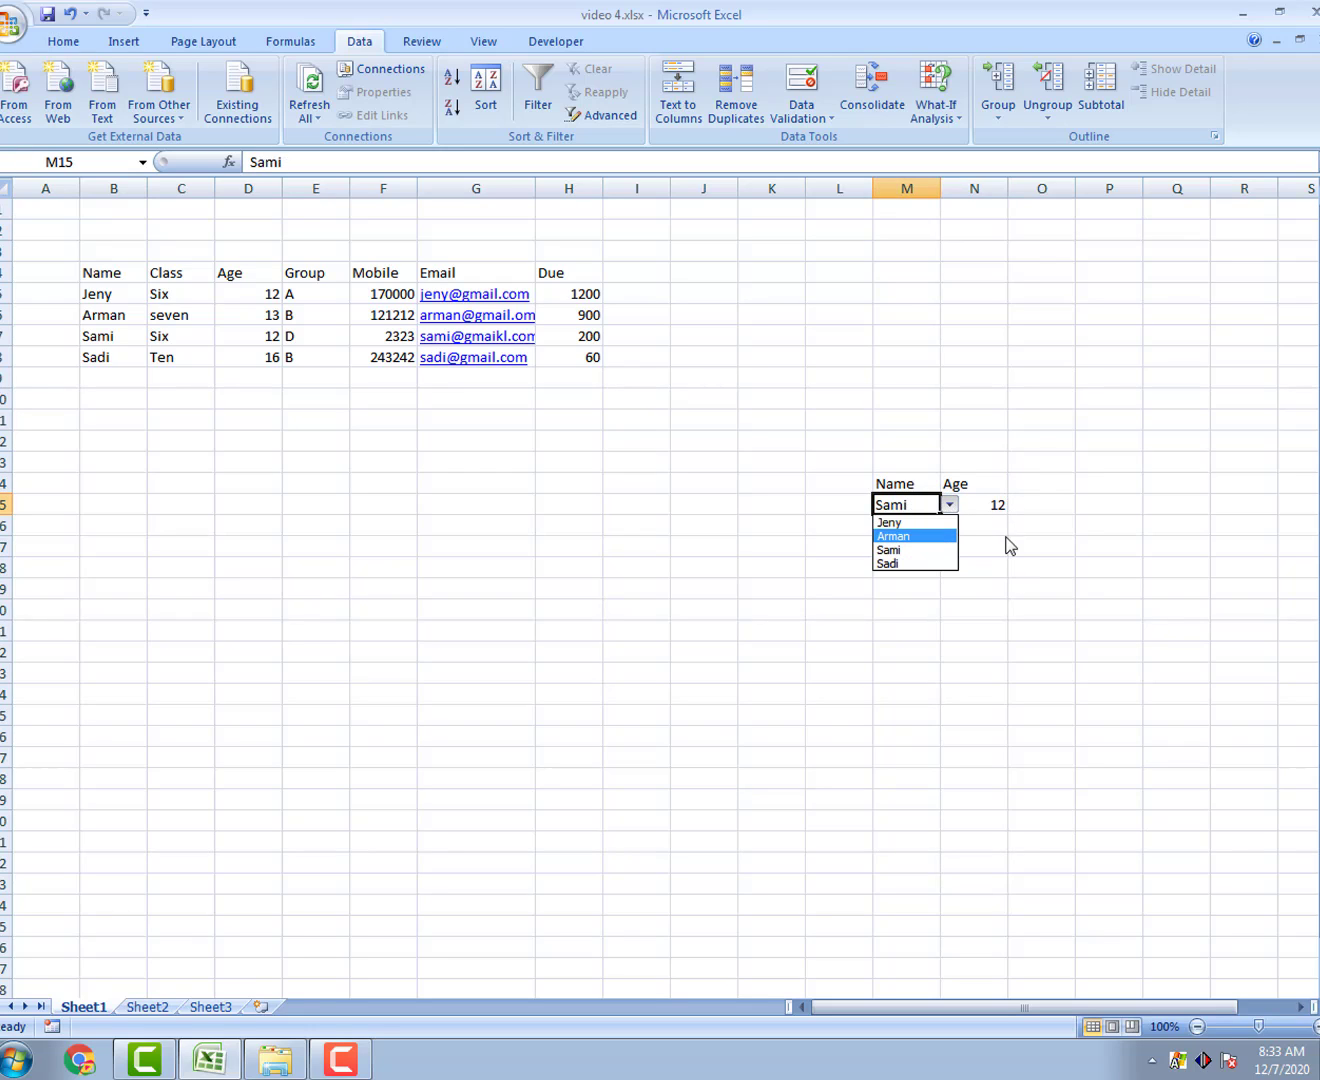
{"action": "left_click", "coordinate": [905, 548]}
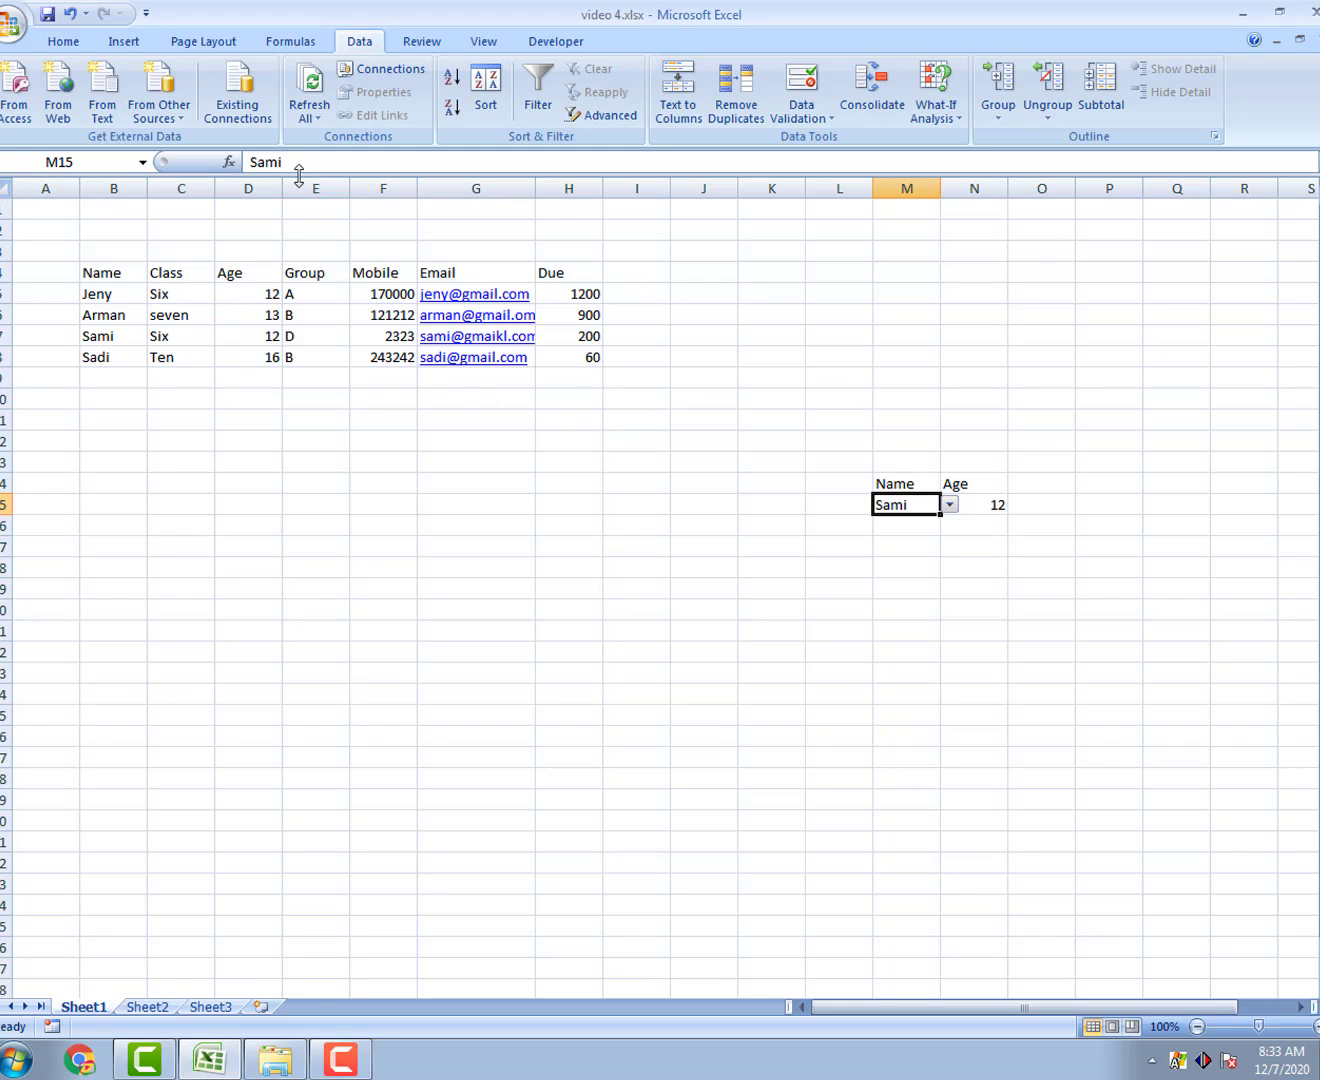
Step: Inspect N15's =VLOOKUP(M15,B5:H8,MATCH(N14,B4:H4,0),FALSE) in the formula bar and select all of it
{"action": "left_click", "coordinate": [983, 502]}
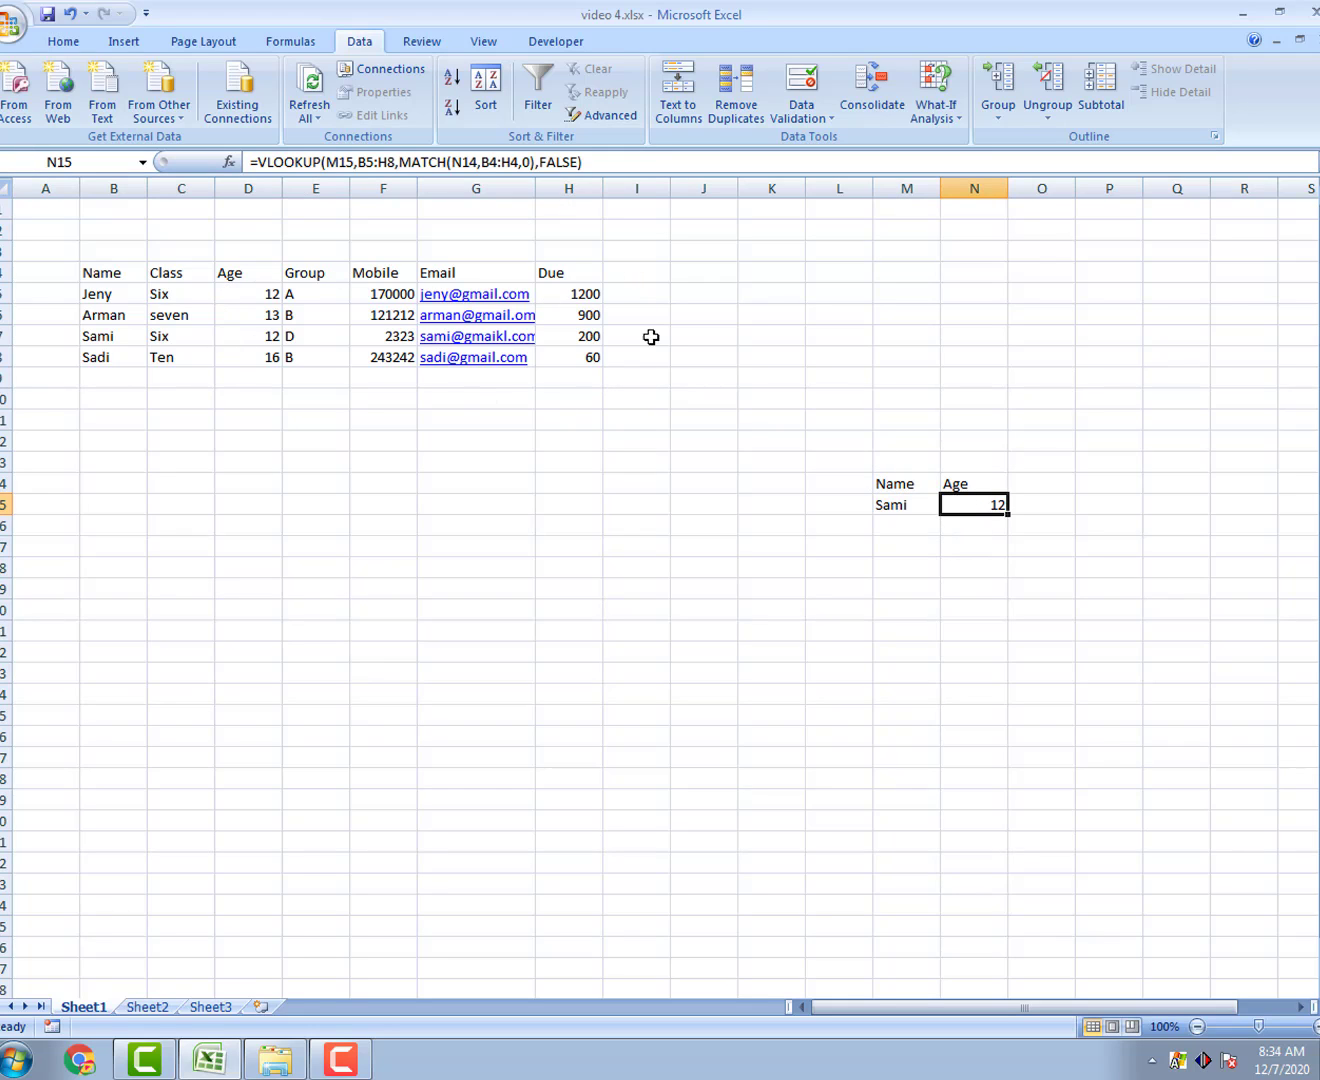
{"action": "left_click", "coordinate": [332, 161]}
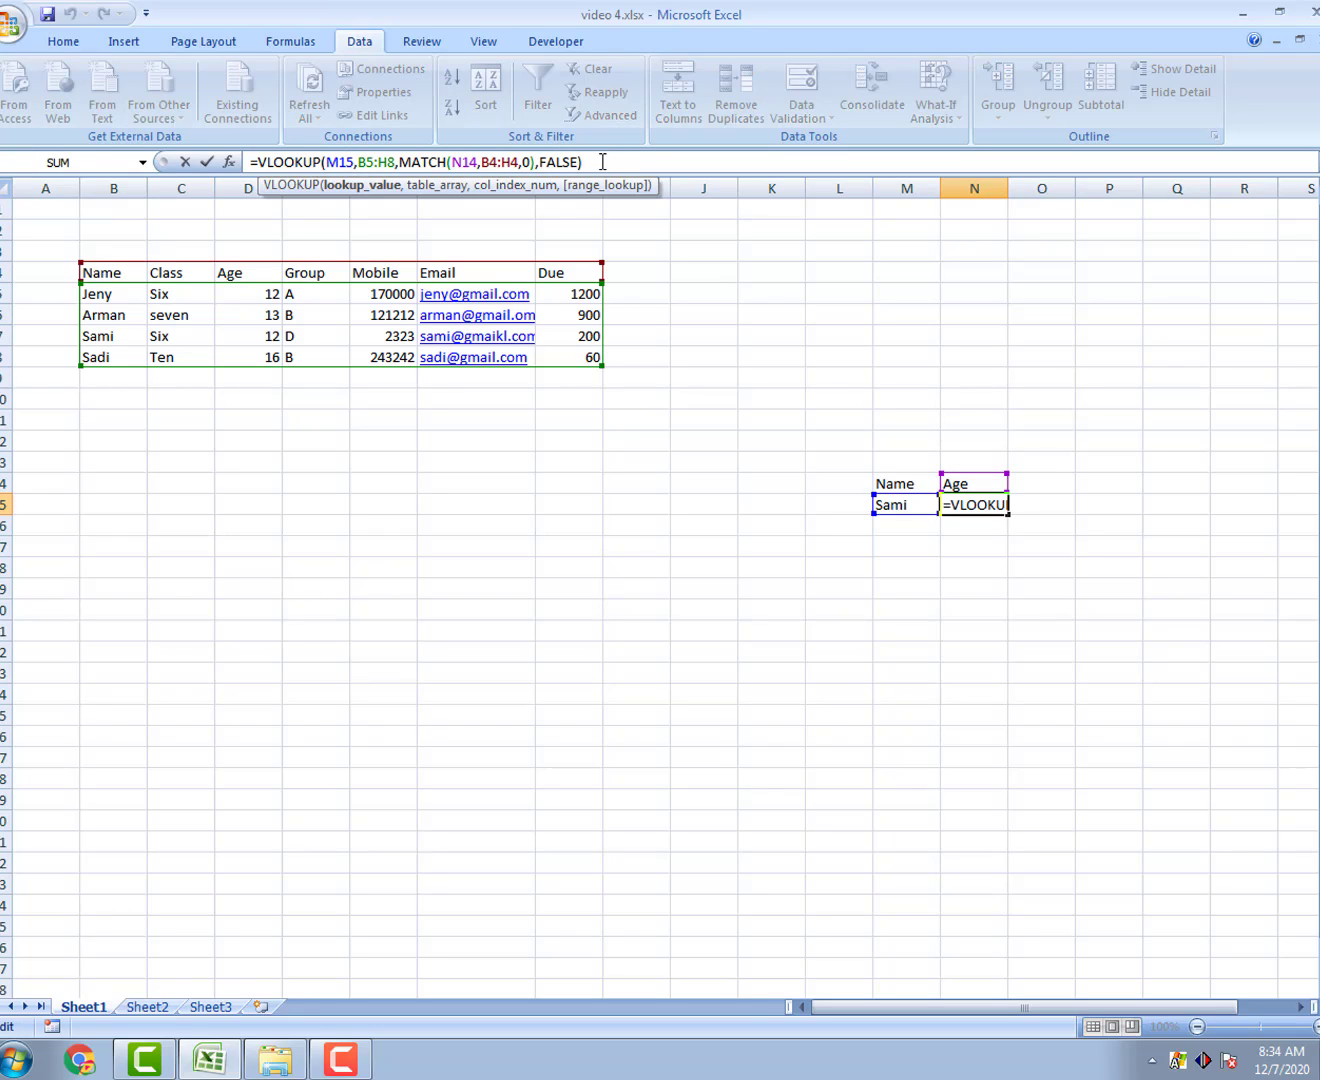
{"action": "left_click_drag", "start_coordinate": [603, 161], "coordinate": [262, 161]}
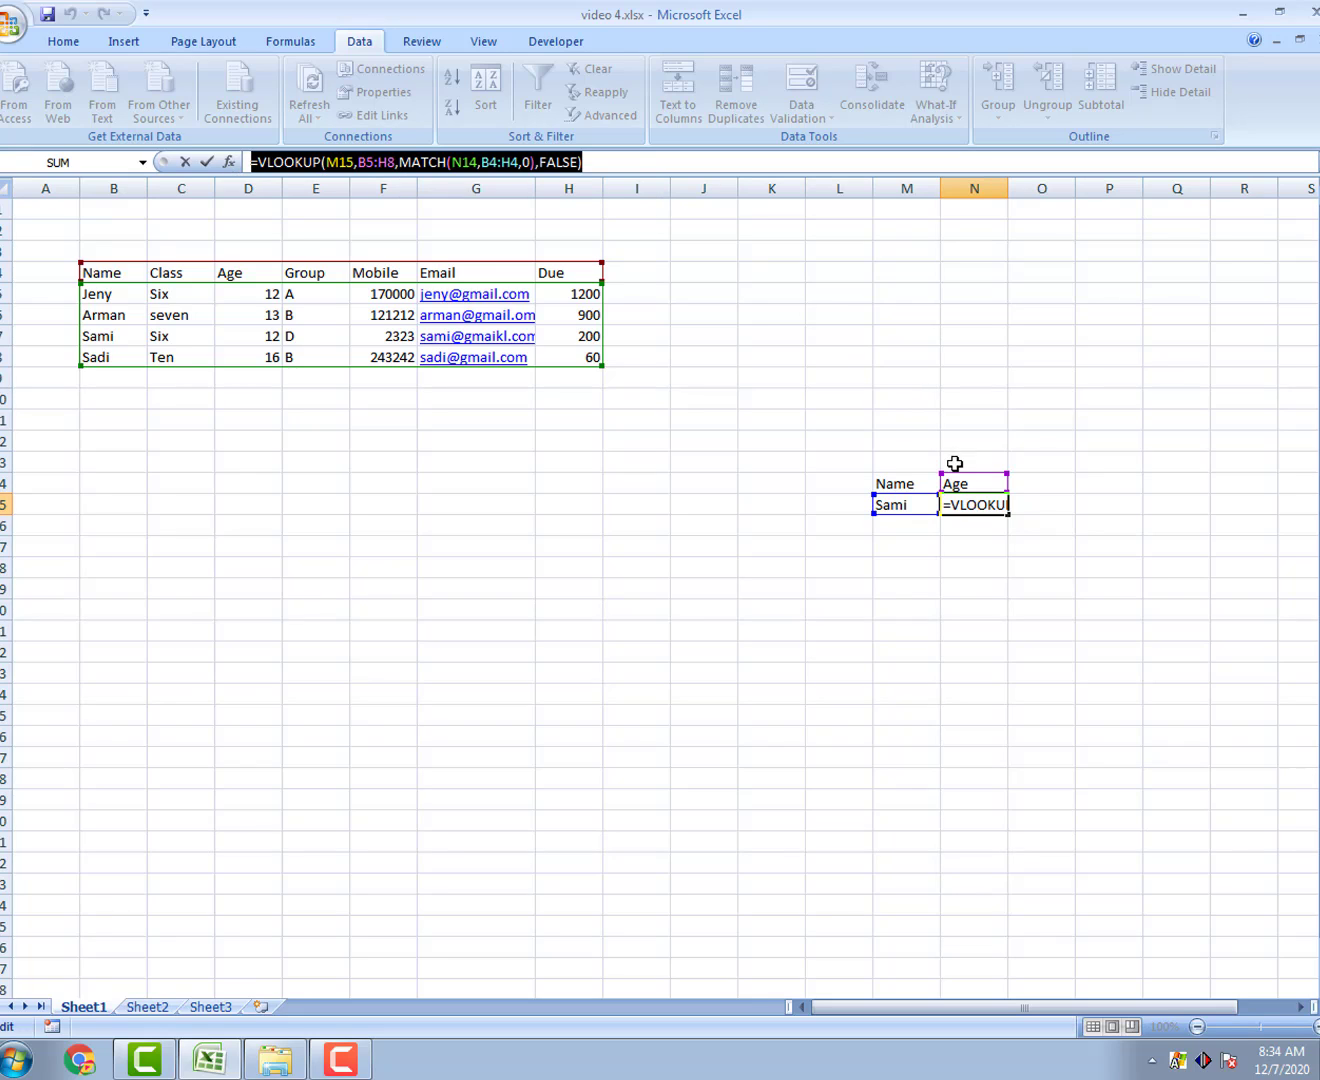
{"action": "left_click", "coordinate": [432, 162]}
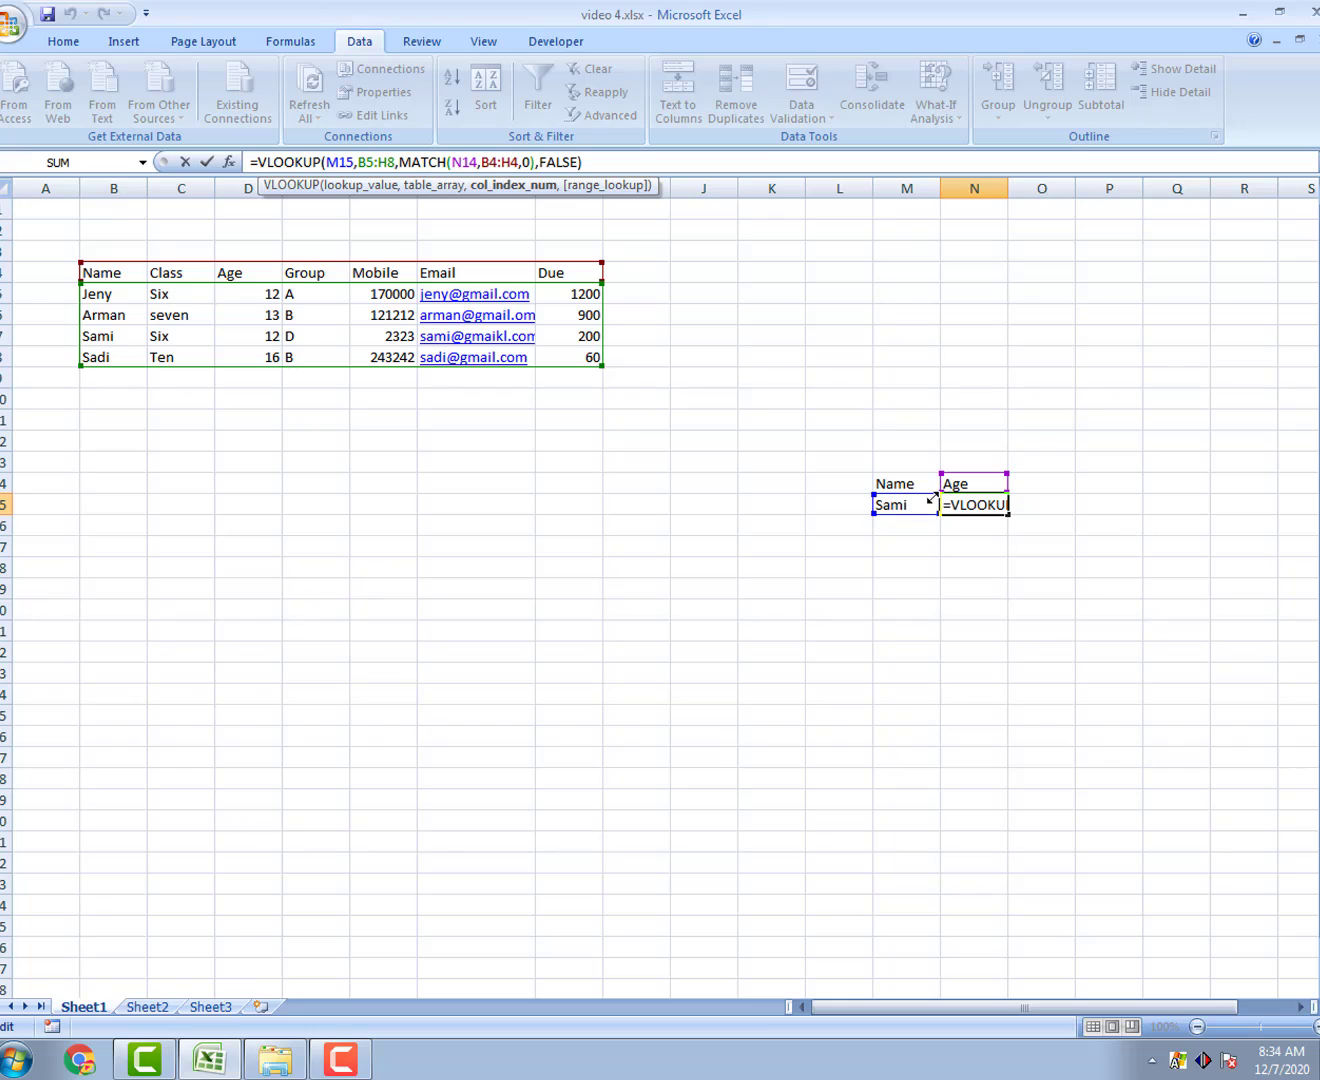
{"action": "left_click", "coordinate": [392, 155]}
{"action": "left_click", "coordinate": [617, 160]}
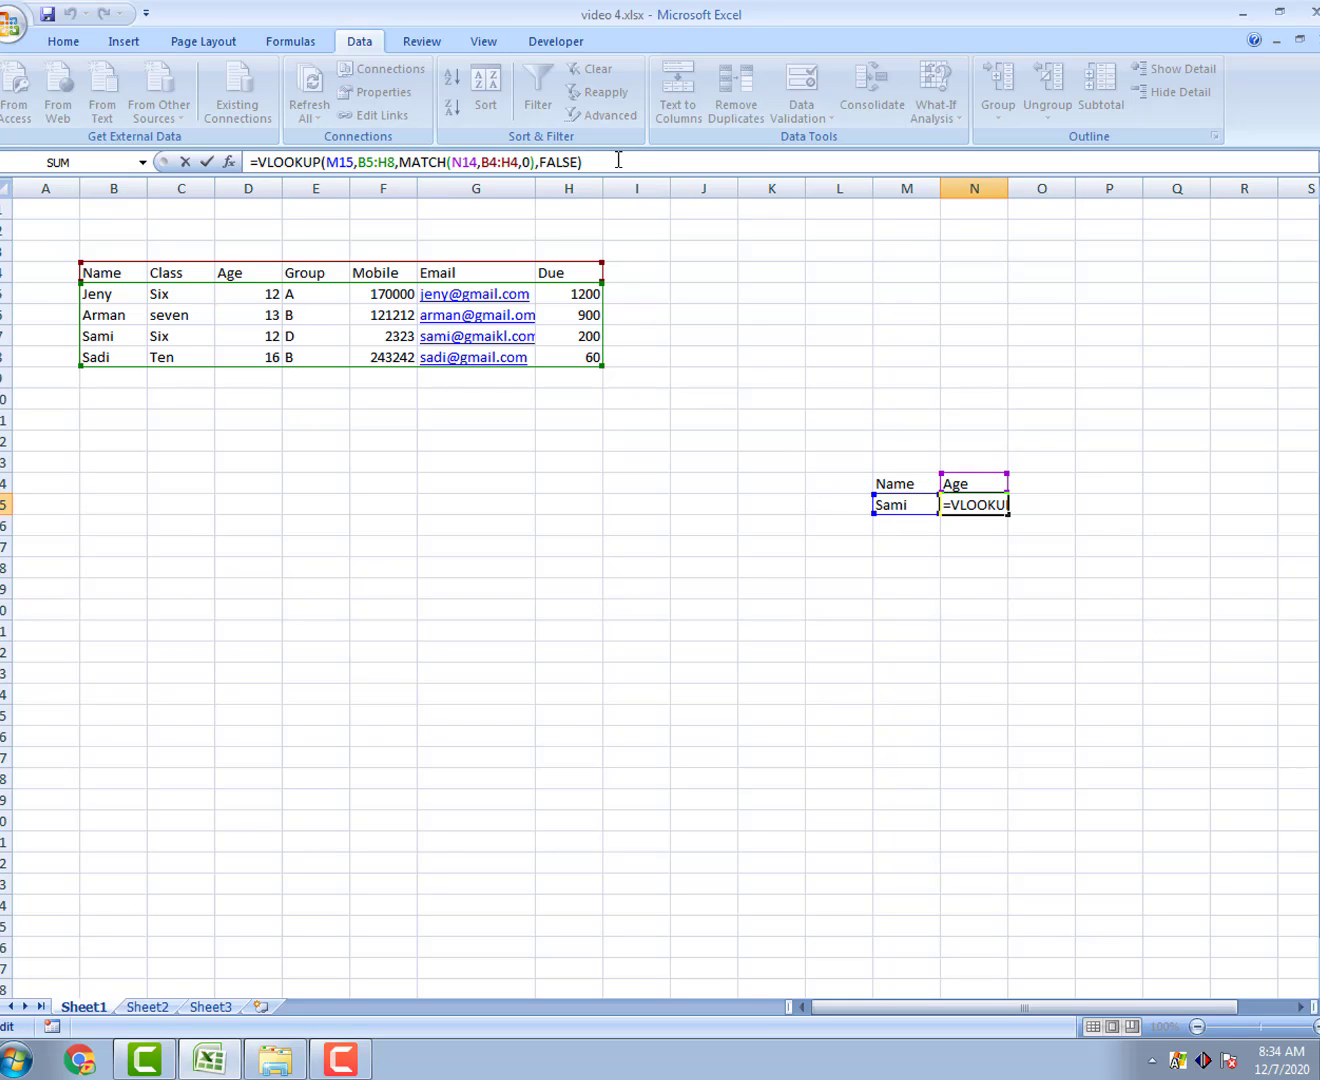
{"action": "left_click_drag", "start_coordinate": [582, 161], "coordinate": [237, 170]}
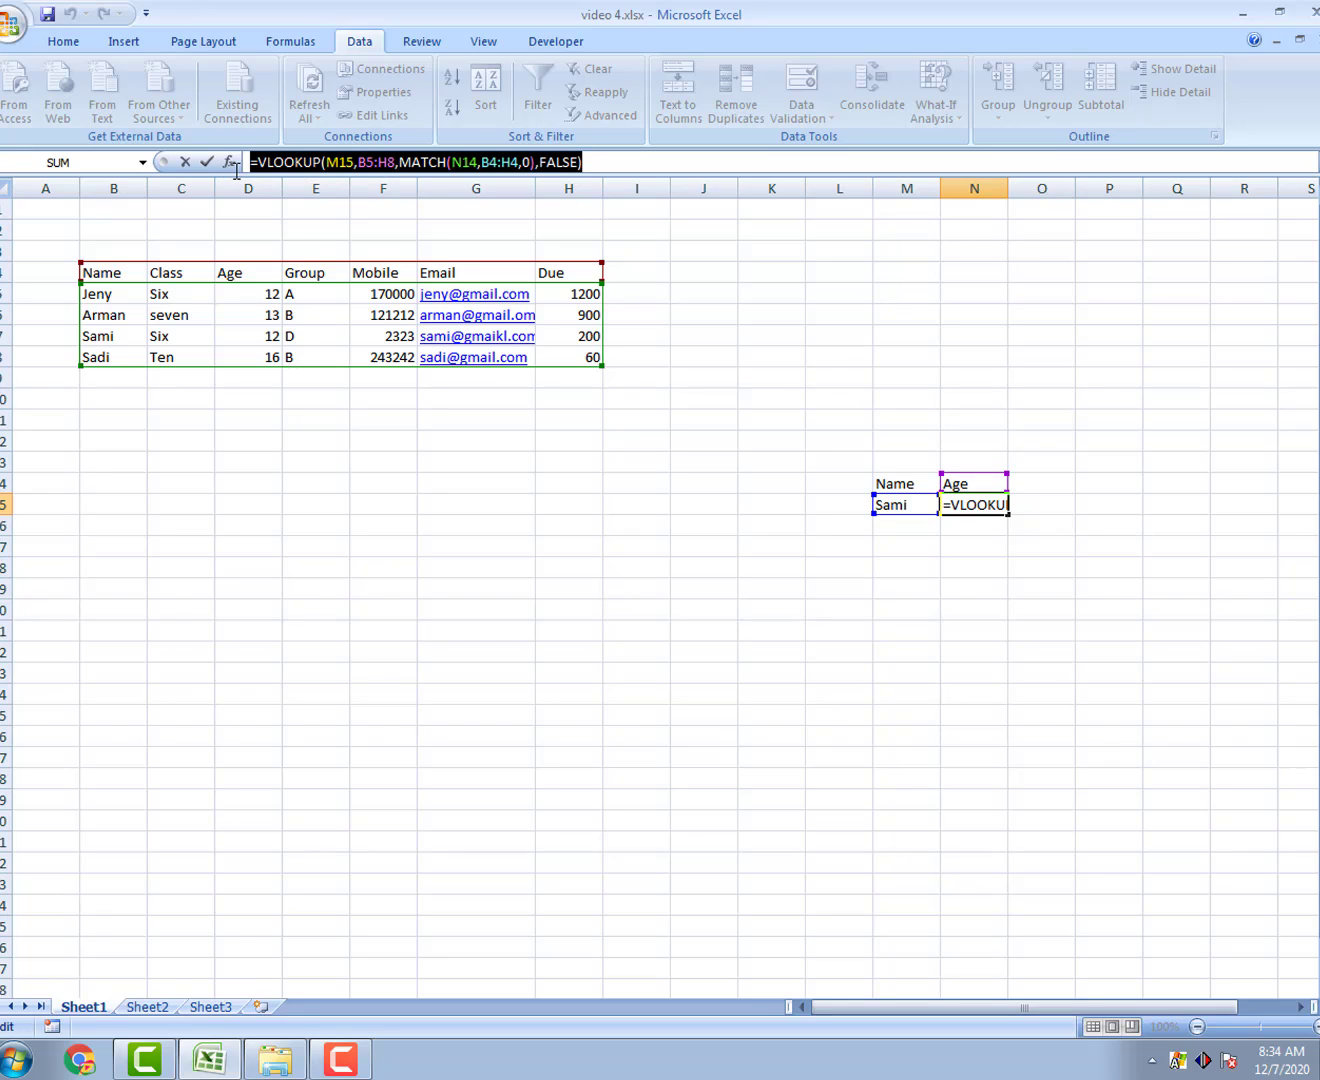